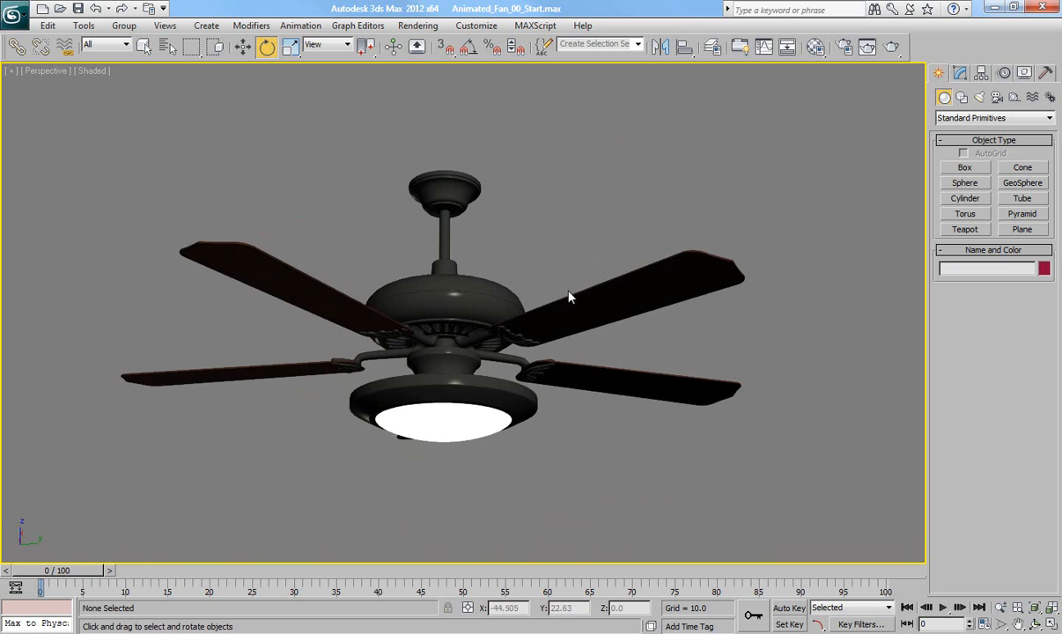
# Inspect the ceiling fan model from below, including a close view of its ceiling mount
pyautogui.moveTo(562, 279); pyautogui.dragTo(476, 362, button='middle')
pyautogui.scroll(5, 561, 323)
pyautogui.scroll(5, 547, 387)
pyautogui.scroll(-1, 565, 385)
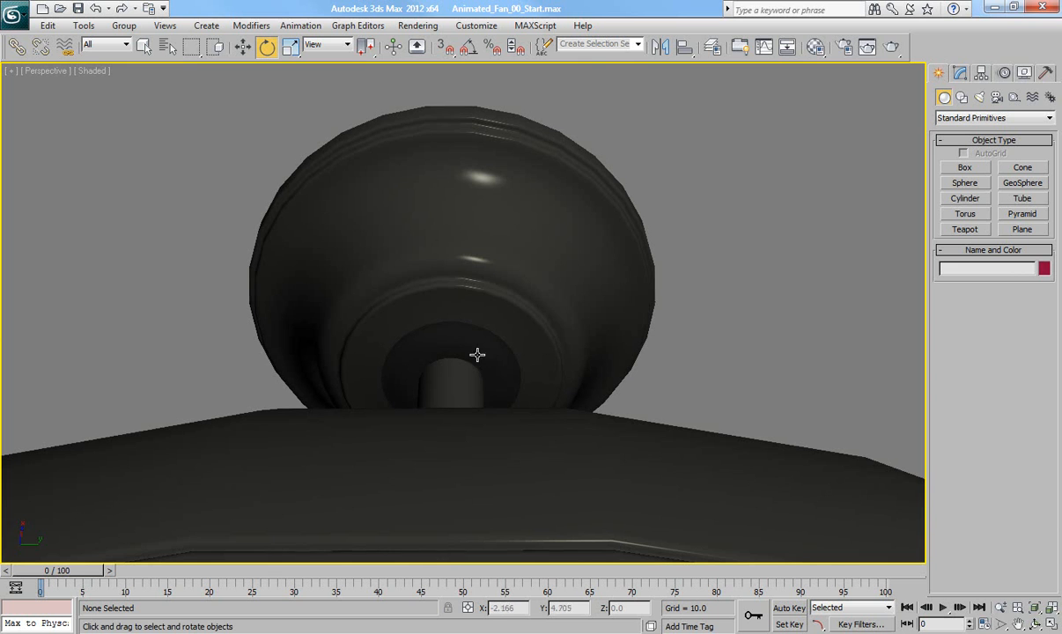
pyautogui.keyDown('alt'); pyautogui.moveTo(501, 325); pyautogui.dragTo(548, 301, button='middle'); pyautogui.keyUp('alt')
pyautogui.scroll(-2, 555, 326)
pyautogui.scroll(-8, 554, 326)
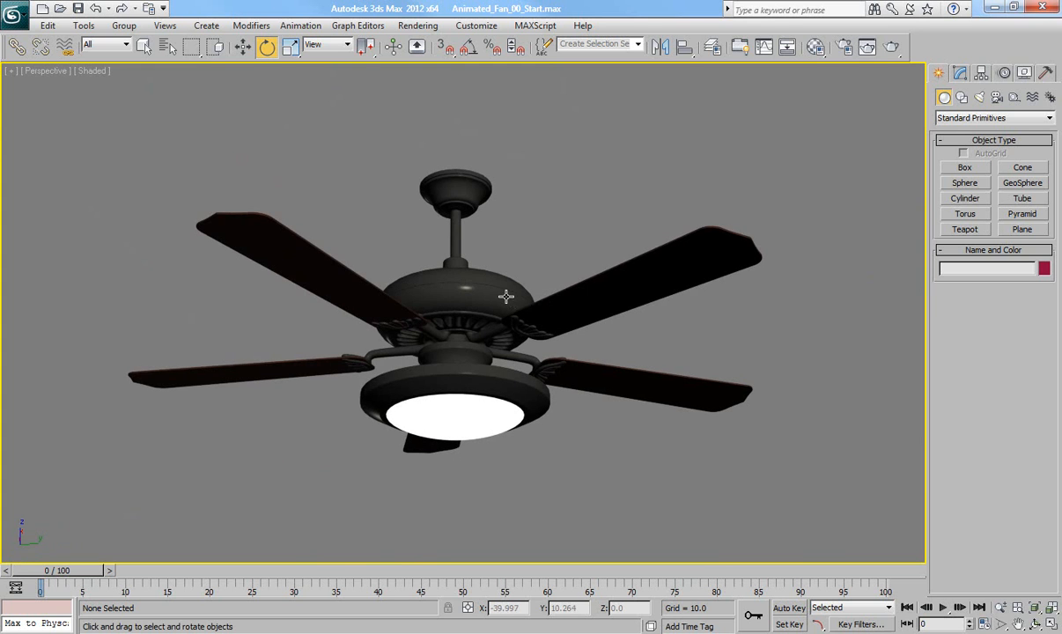
# Select the fan mesh in the Front view and enter its Element sub-object level
pyautogui.press('f')
pyautogui.scroll(10, 505, 296)
pyautogui.moveTo(543, 361); pyautogui.dragTo(523, 339, button='middle')
pyautogui.scroll(-3, 523, 338)
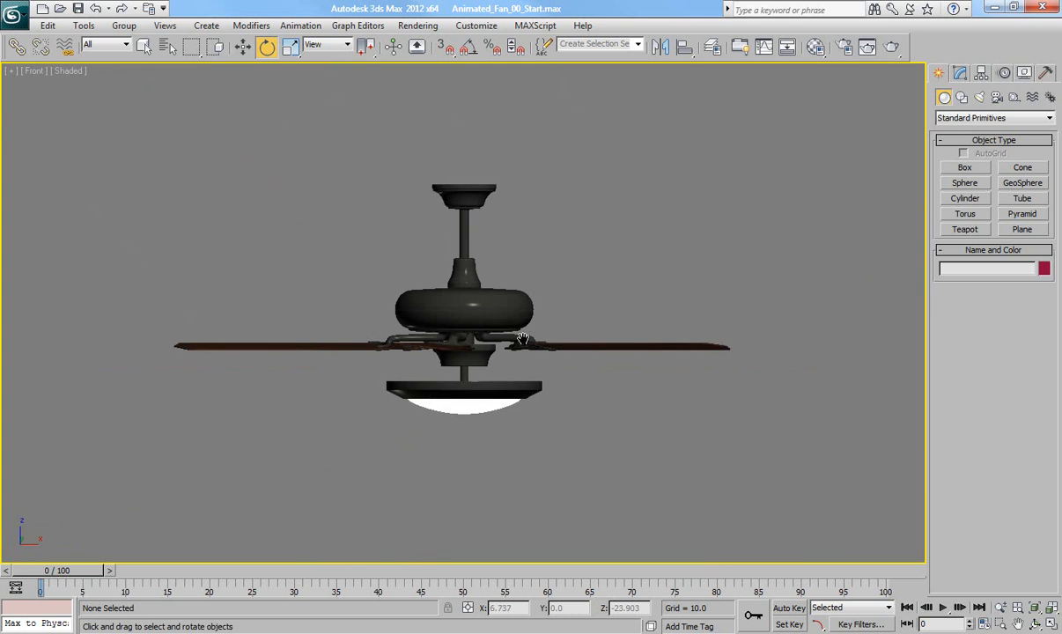
pyautogui.click(483, 316)
pyautogui.press('q')
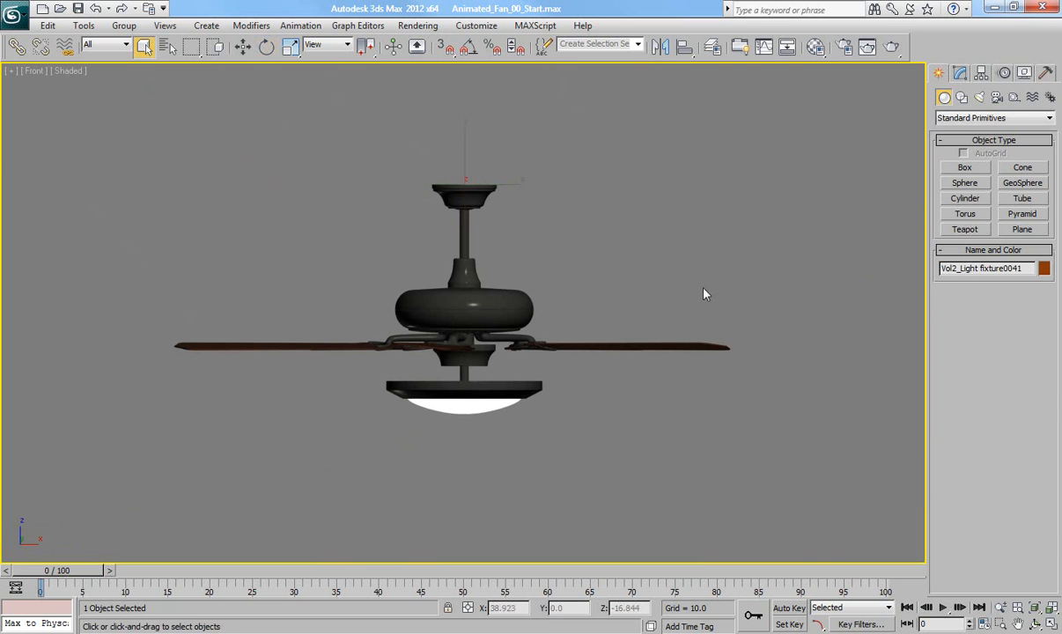
pyautogui.click(961, 74)
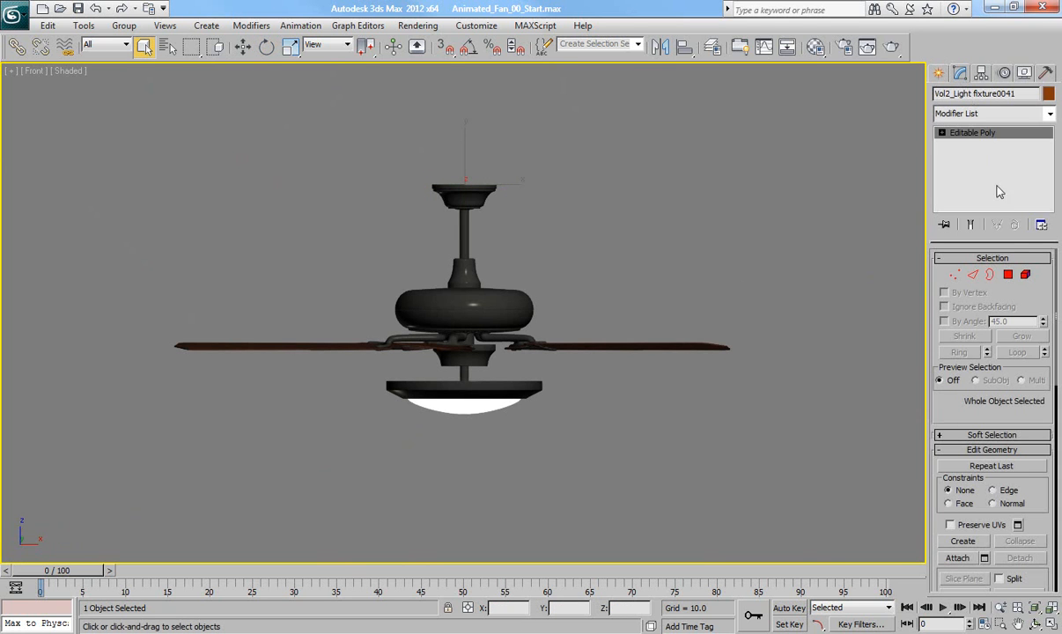
pyautogui.click(1026, 275)
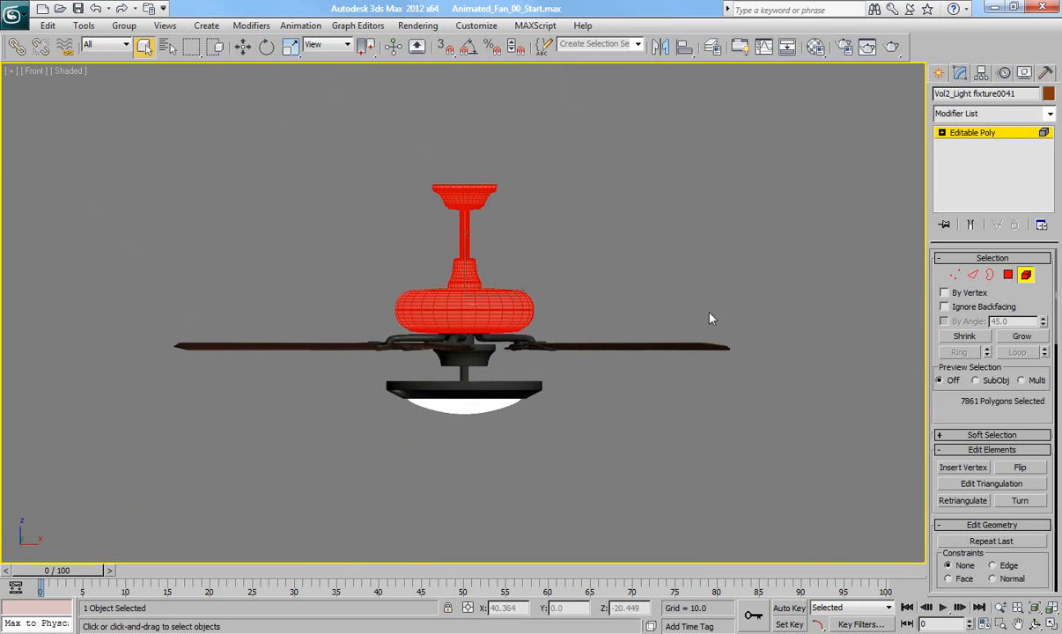
# Select all the blade and blade-arm elements, excluding the motor housing, lower hub and light fixture
pyautogui.click(387, 345)
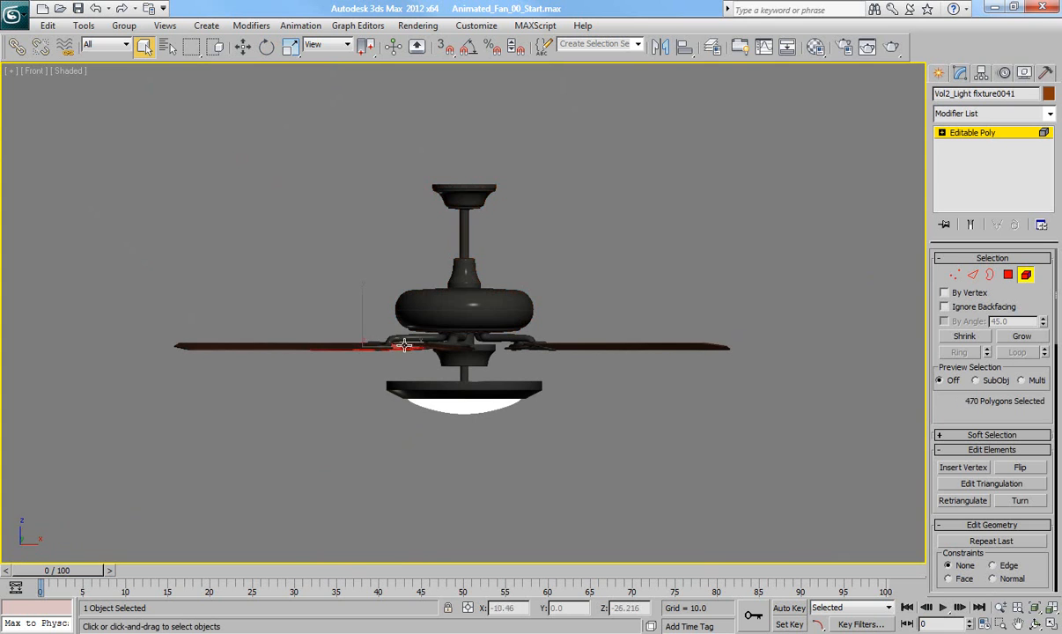
pyautogui.click(542, 348)
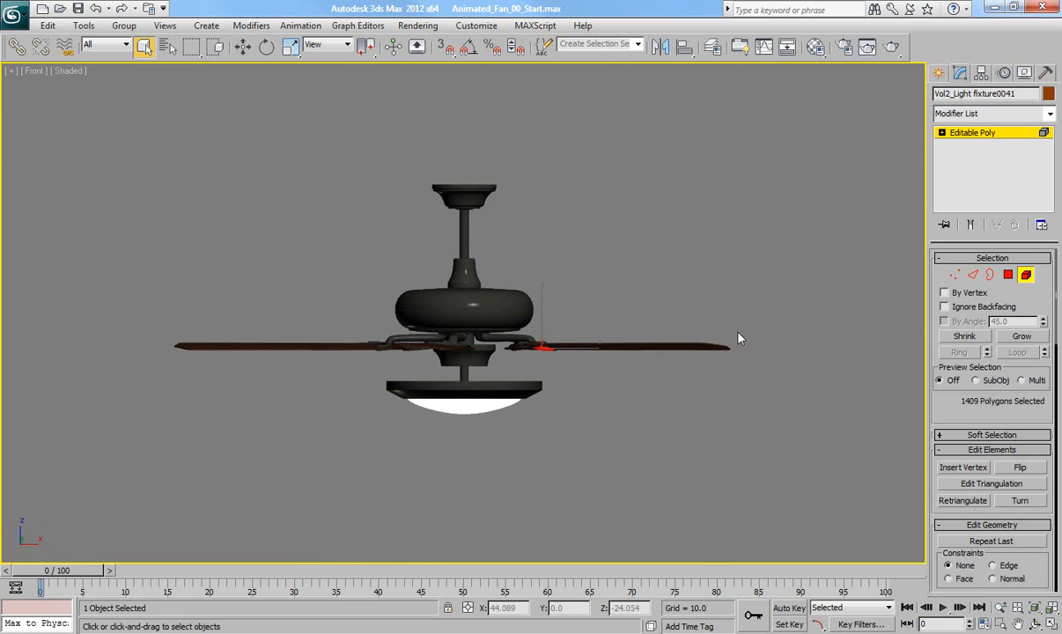
pyautogui.moveTo(743, 335); pyautogui.dragTo(130, 366)
pyautogui.keyDown('alt'); pyautogui.click(491, 301); pyautogui.keyUp('alt')
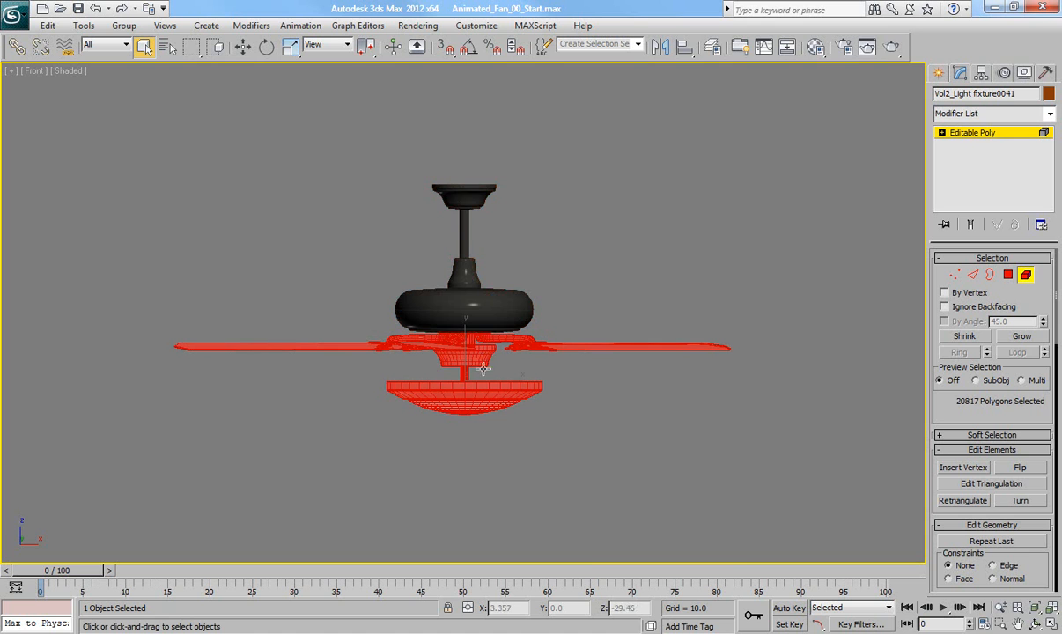
pyautogui.keyDown('alt'); pyautogui.click(476, 360); pyautogui.keyUp('alt')
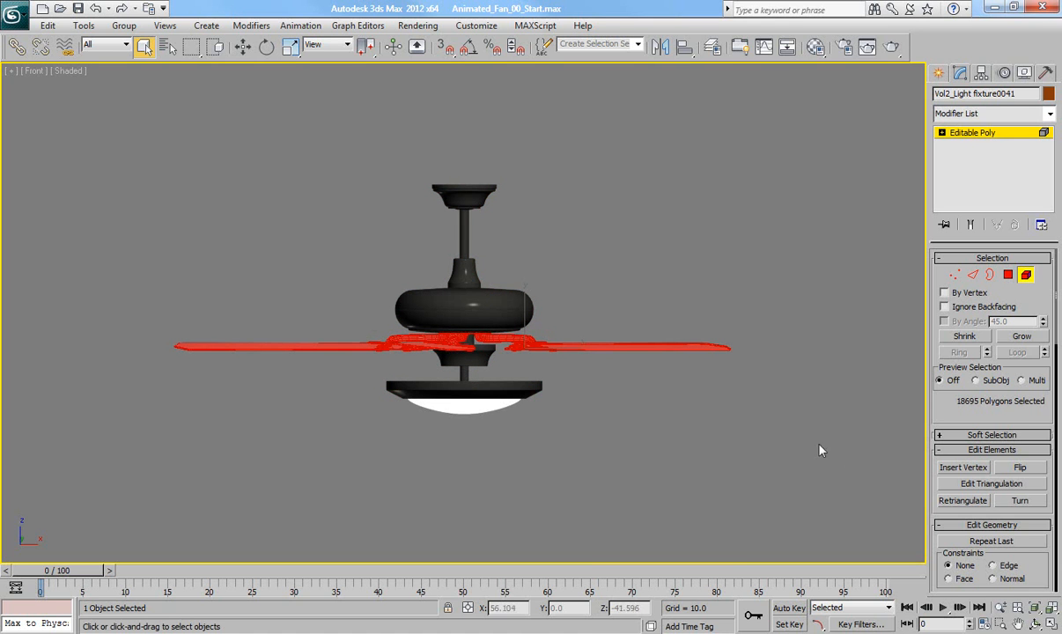
# Detach the selected blade elements as a separate object named Fan_Blades
pyautogui.scroll(-5, 960, 440)
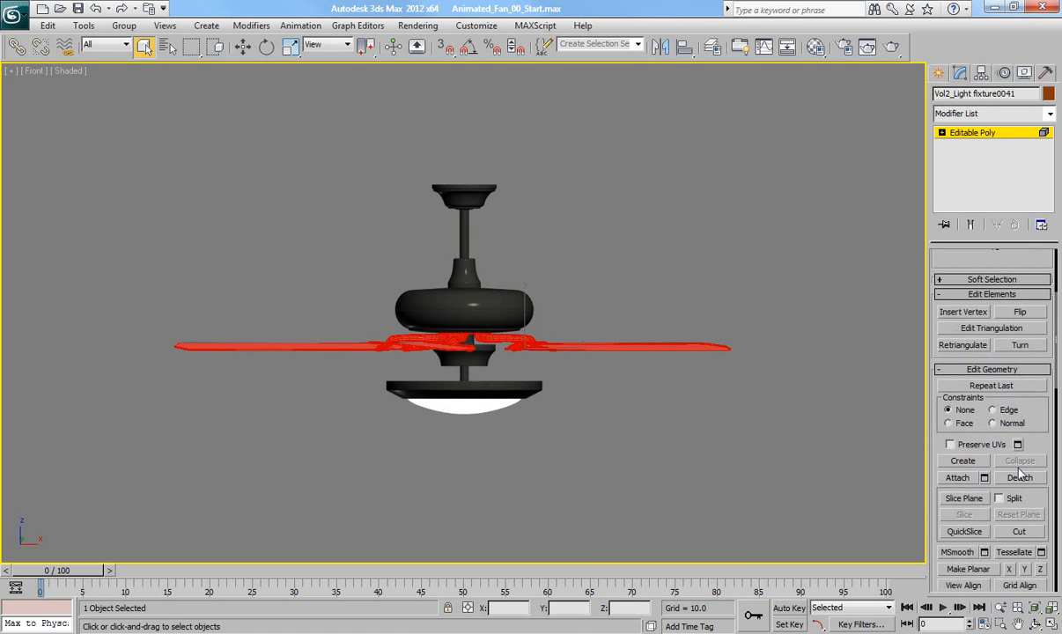
pyautogui.click(1020, 477)
pyautogui.write('Fan_Blad')
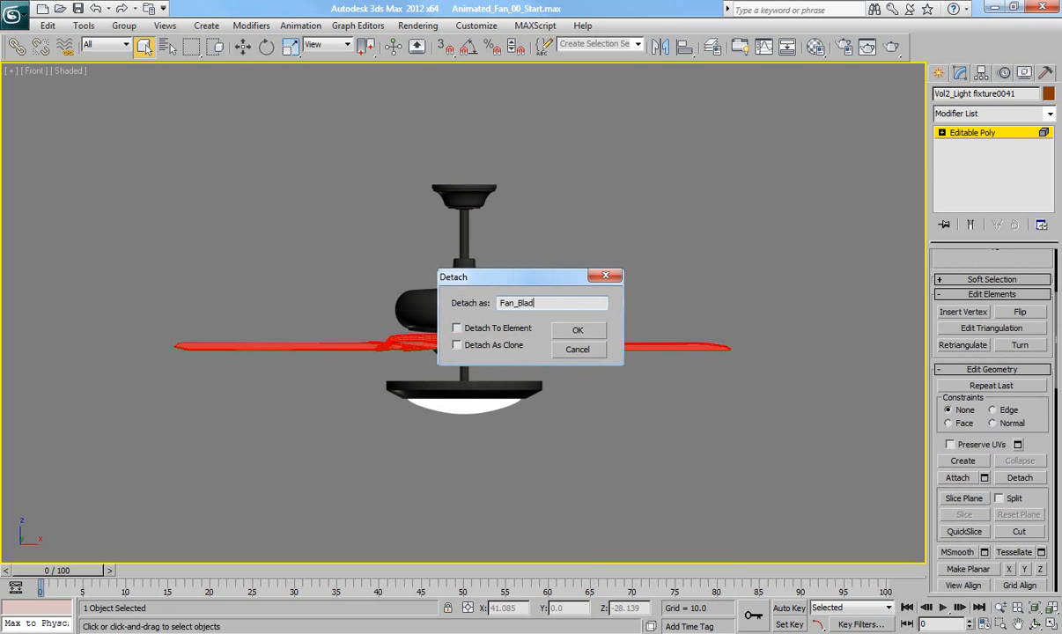
pyautogui.write('es')
pyautogui.press('Return')
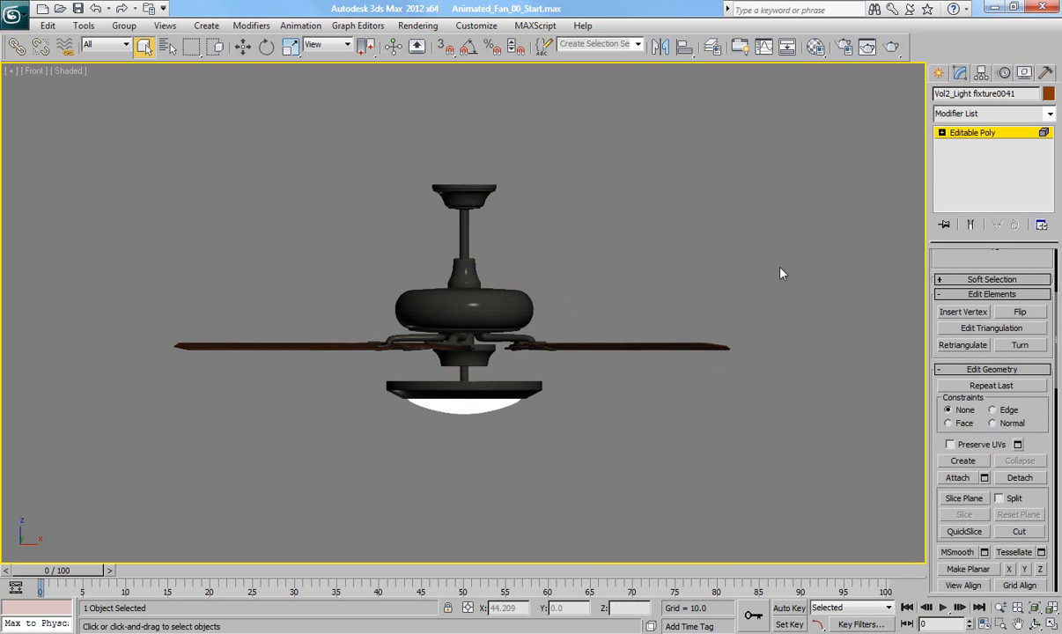
# Leave the Element level and rename the remaining fan object Fan_Body
pyautogui.click(982, 132)
pyautogui.click(963, 91)
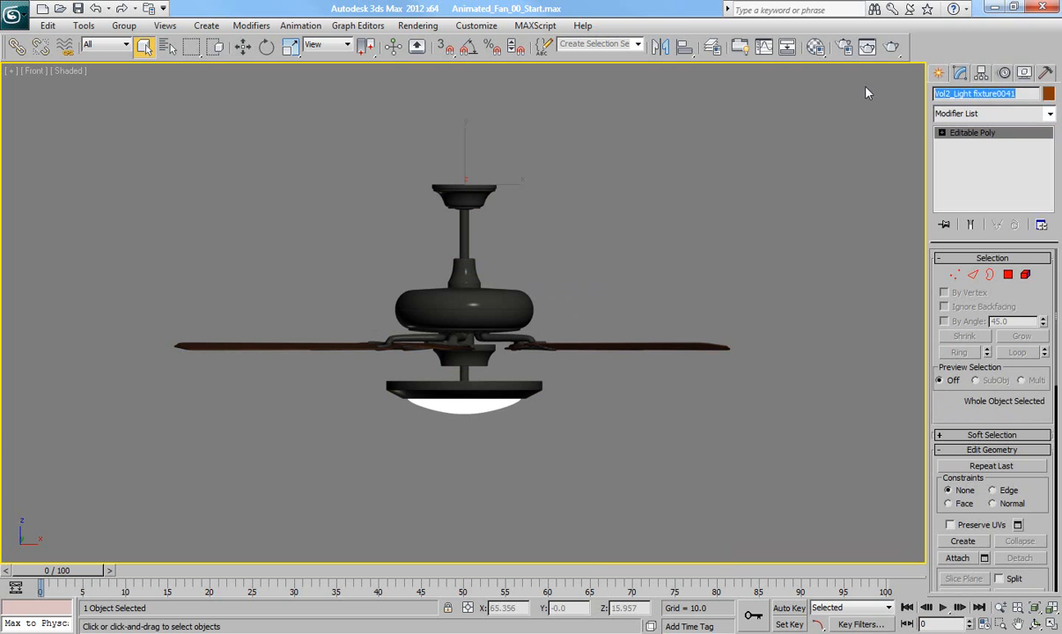
pyautogui.write('Fan_Body')
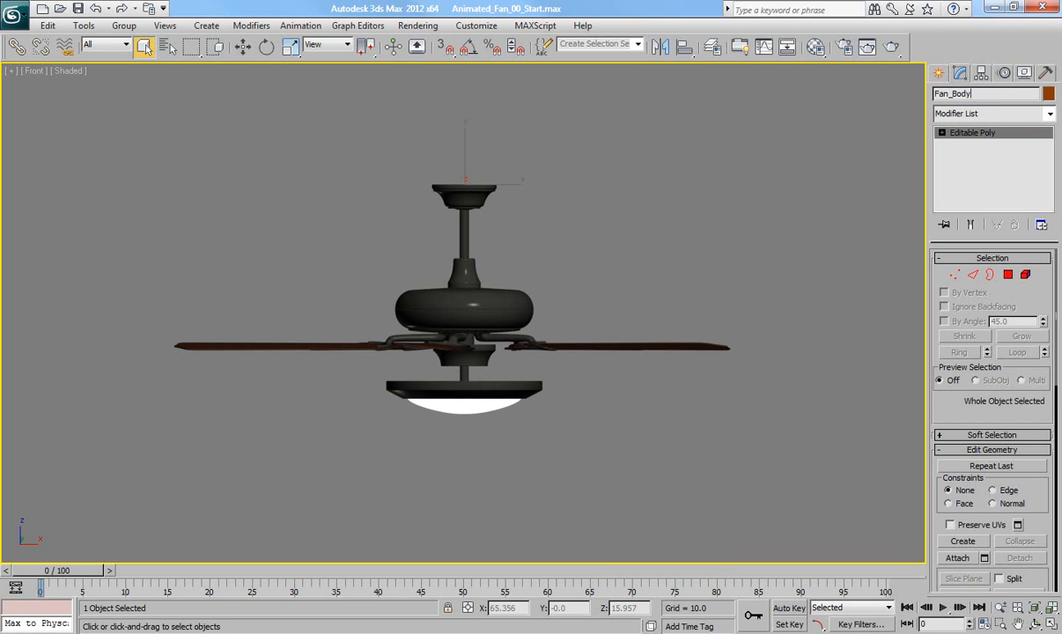
# Select the Fan_Blades object in wireframe display and test-rotate it about its vertical axis
pyautogui.keyDown('alt'); pyautogui.moveTo(541, 308); pyautogui.dragTo(539, 274, button='middle'); pyautogui.keyUp('alt')
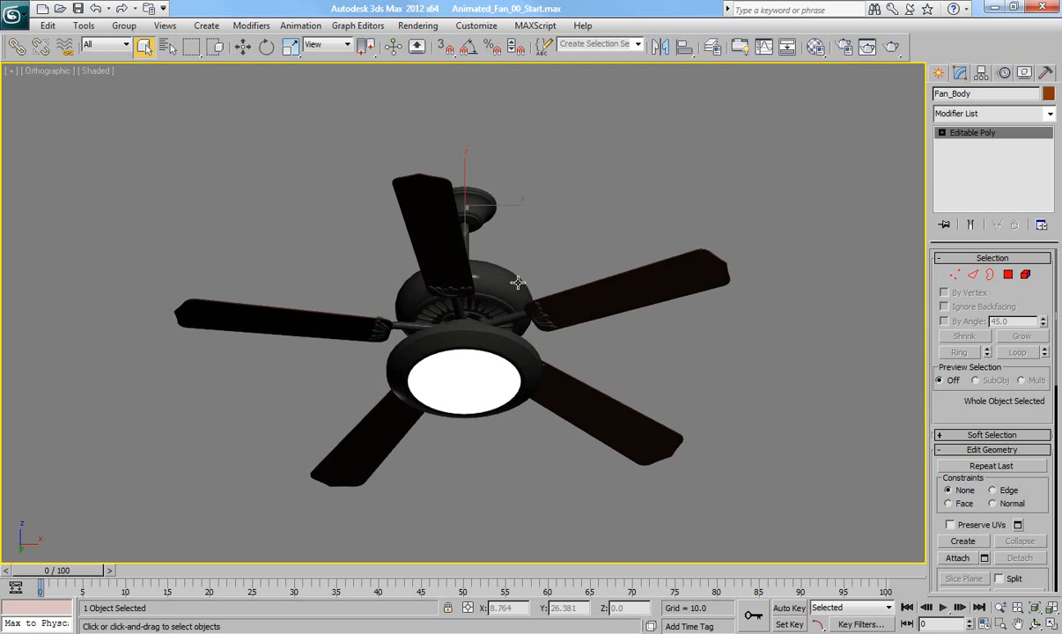
pyautogui.press('F3')
pyautogui.click(428, 183)
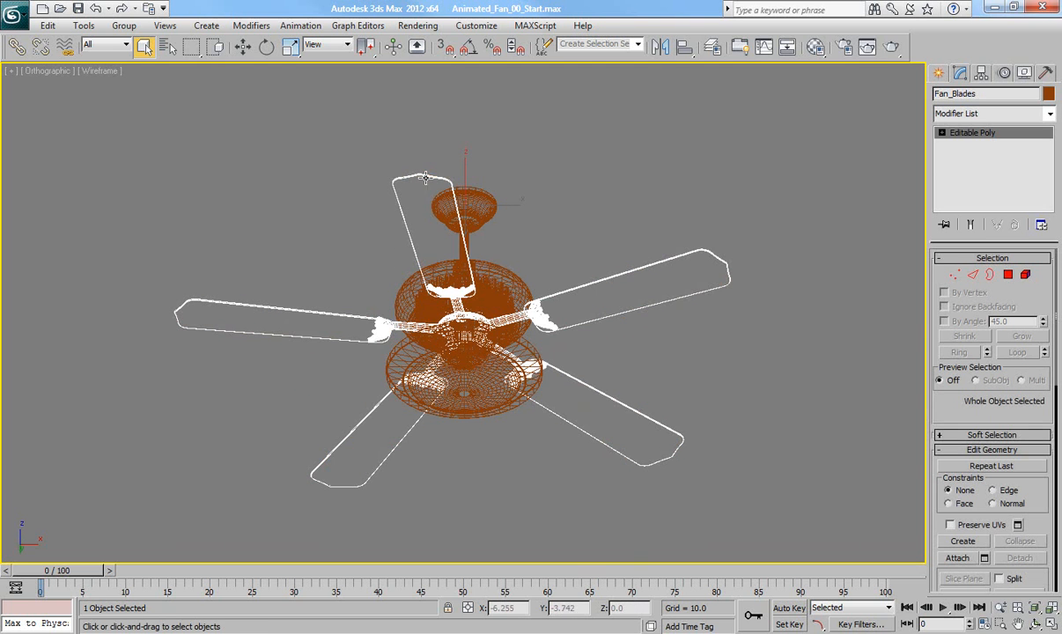
pyautogui.click(511, 292)
pyautogui.click(537, 308)
pyautogui.press('e')
pyautogui.moveTo(463, 181); pyautogui.dragTo(452, 189)
pyautogui.keyDown('alt'); pyautogui.moveTo(550, 251); pyautogui.dragTo(548, 273, button='middle'); pyautogui.keyUp('alt')
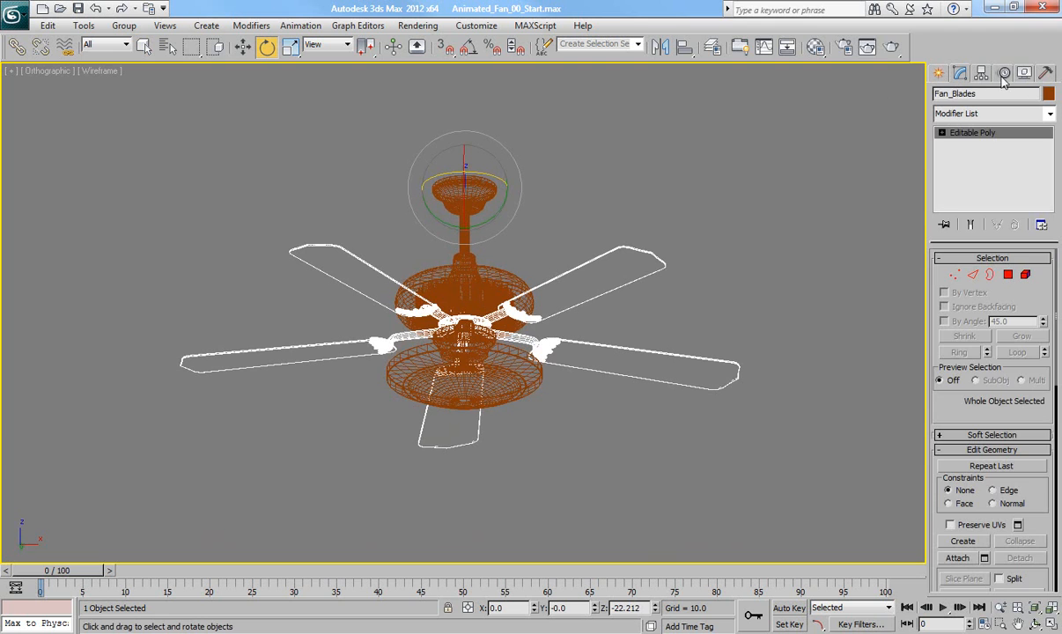
# Align only the Fan_Blades pivot to the blades' center in Z Position, using Pivot Point for the current object and Center for the target
pyautogui.click(982, 74)
pyautogui.click(992, 166)
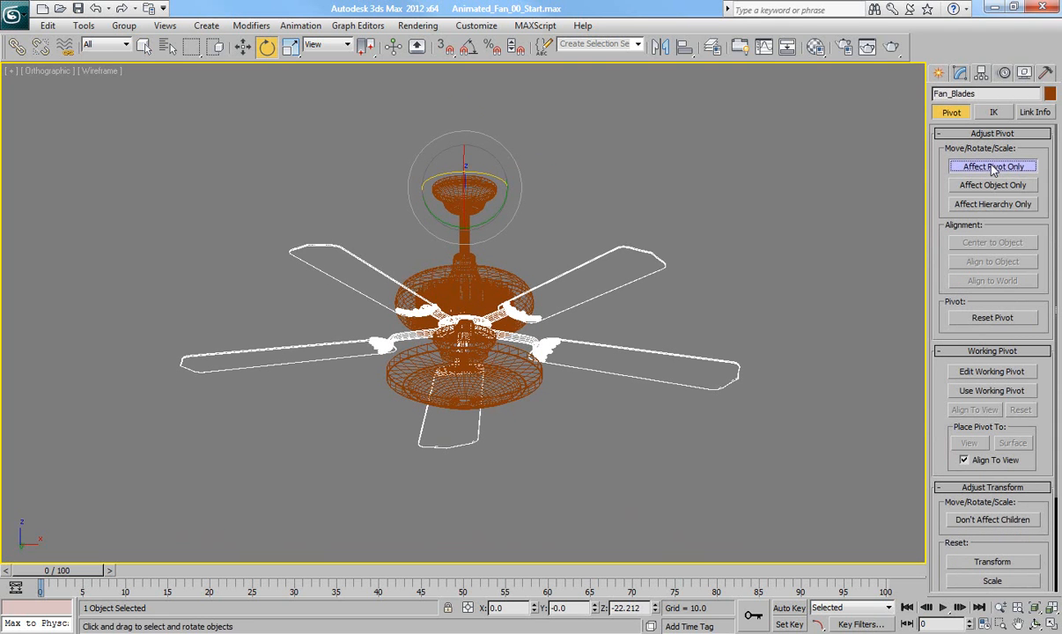
pyautogui.click(685, 46)
pyautogui.click(575, 279)
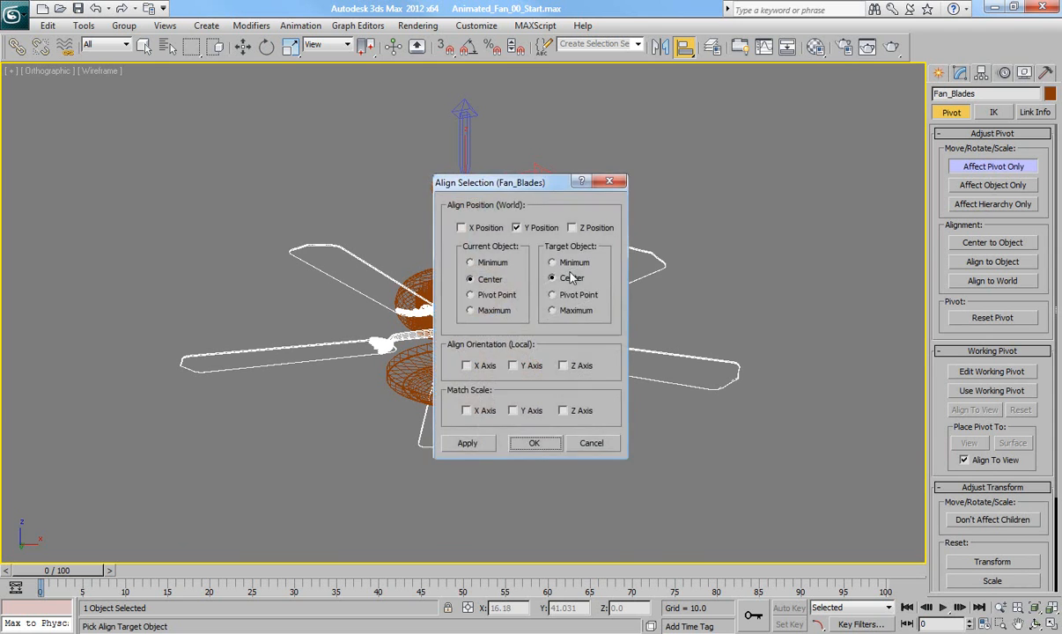
pyautogui.moveTo(551, 115); pyautogui.dragTo(799, 135)
pyautogui.click(781, 177)
pyautogui.click(814, 177)
pyautogui.click(737, 246)
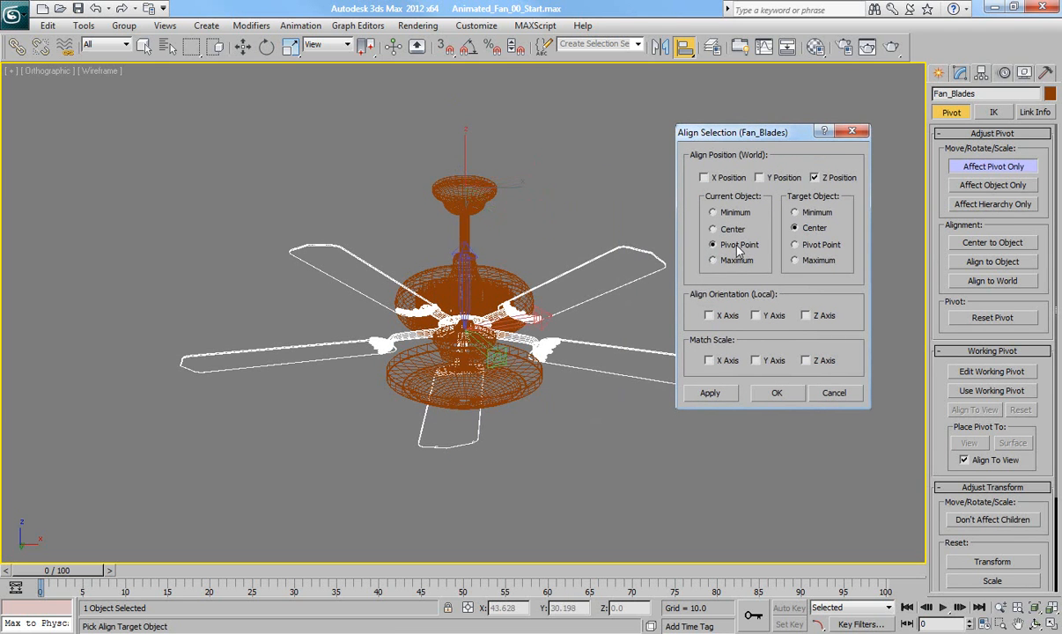
pyautogui.click(777, 393)
pyautogui.click(960, 72)
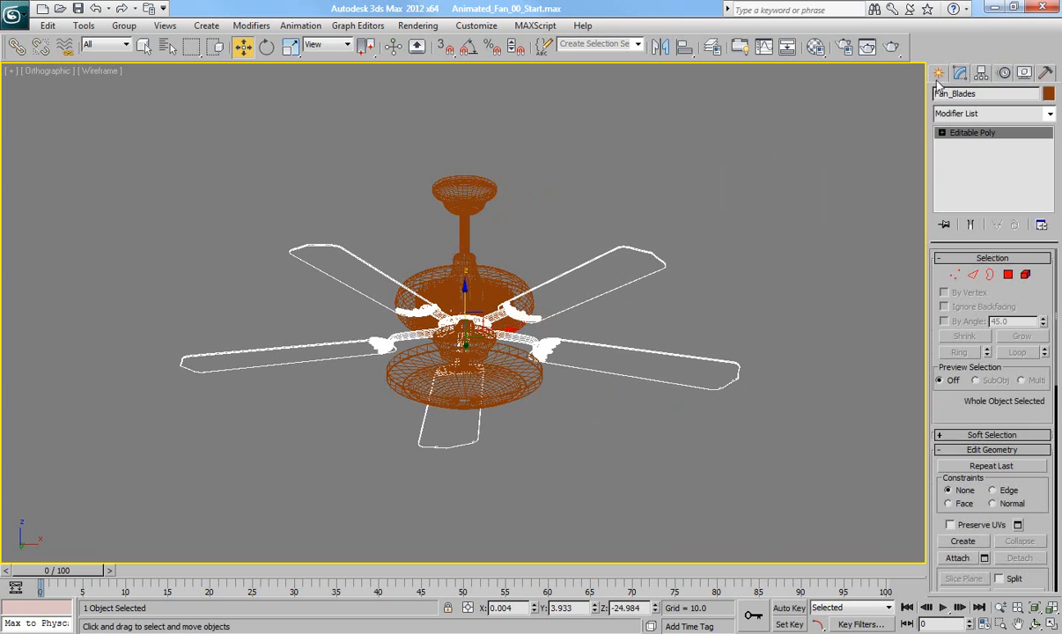
# Test the rotation of the blades about their recentered pivot in shaded display, and deselect them
pyautogui.press('e')
pyautogui.moveTo(489, 312); pyautogui.dragTo(342, 296)
pyautogui.rightClick(342, 296)
pyautogui.press('F3')
pyautogui.moveTo(493, 318)
pyautogui.mouseDown()
pyautogui.moveTo(319, 301)
pyautogui.moveTo(478, 321)
pyautogui.mouseUp()
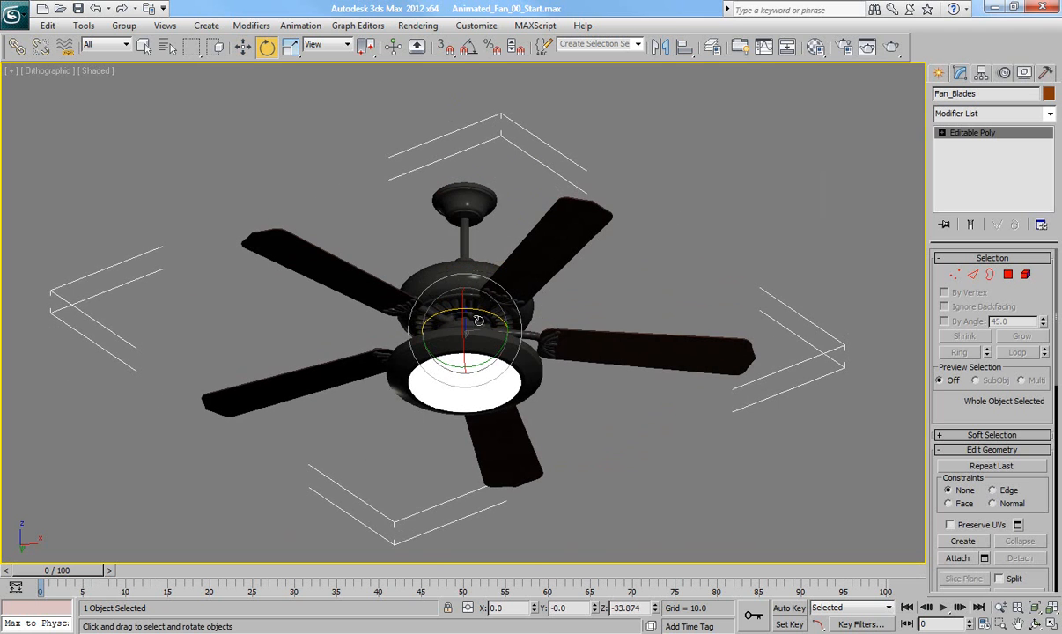
pyautogui.moveTo(467, 295); pyautogui.dragTo(527, 343)
pyautogui.click(617, 332)
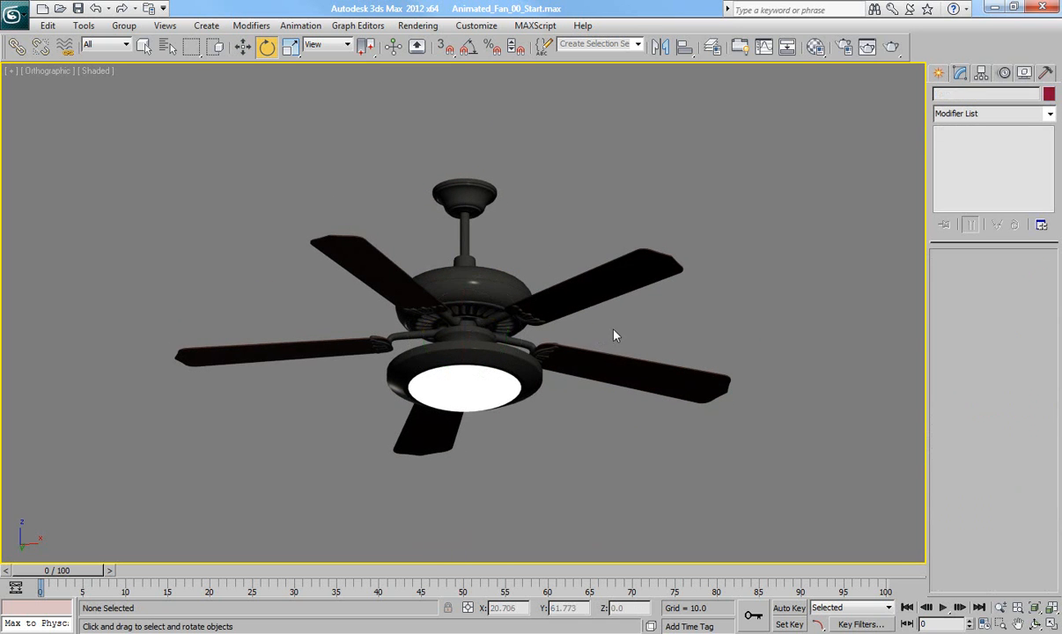
pyautogui.keyDown('alt'); pyautogui.moveTo(607, 344); pyautogui.dragTo(610, 308, button='middle'); pyautogui.keyUp('alt')
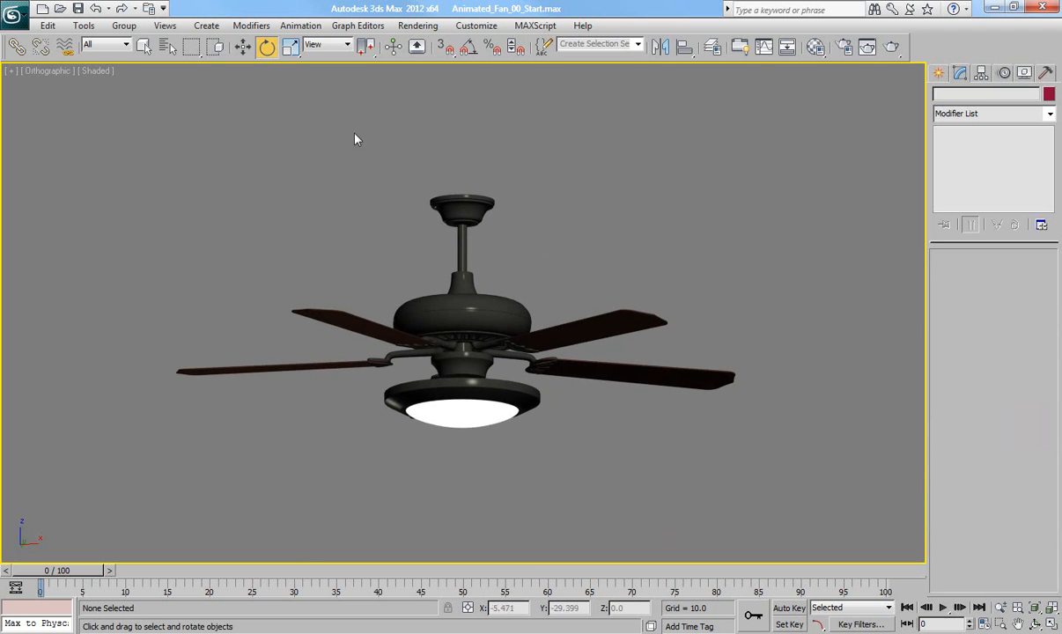
# Open the scene Animated_Fan_01_Body and Blades separated.max and set its Front view to shaded display
pyautogui.click(61, 11)
pyautogui.click(509, 353)
pyautogui.click(278, 163)
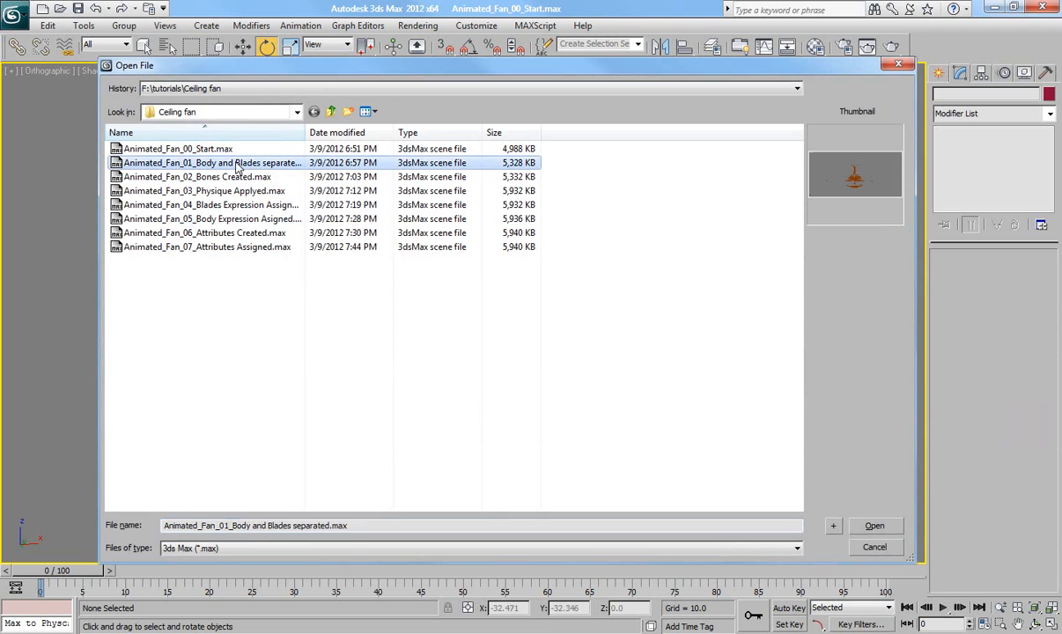
pyautogui.click(875, 526)
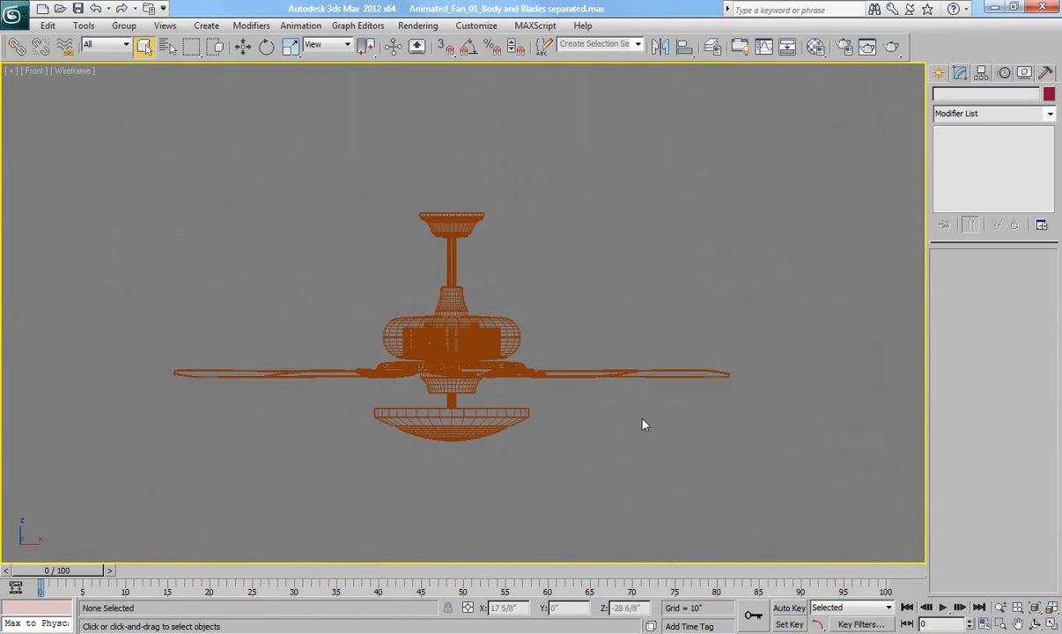
pyautogui.press('F3')
pyautogui.moveTo(600, 417); pyautogui.dragTo(610, 406, button='middle')
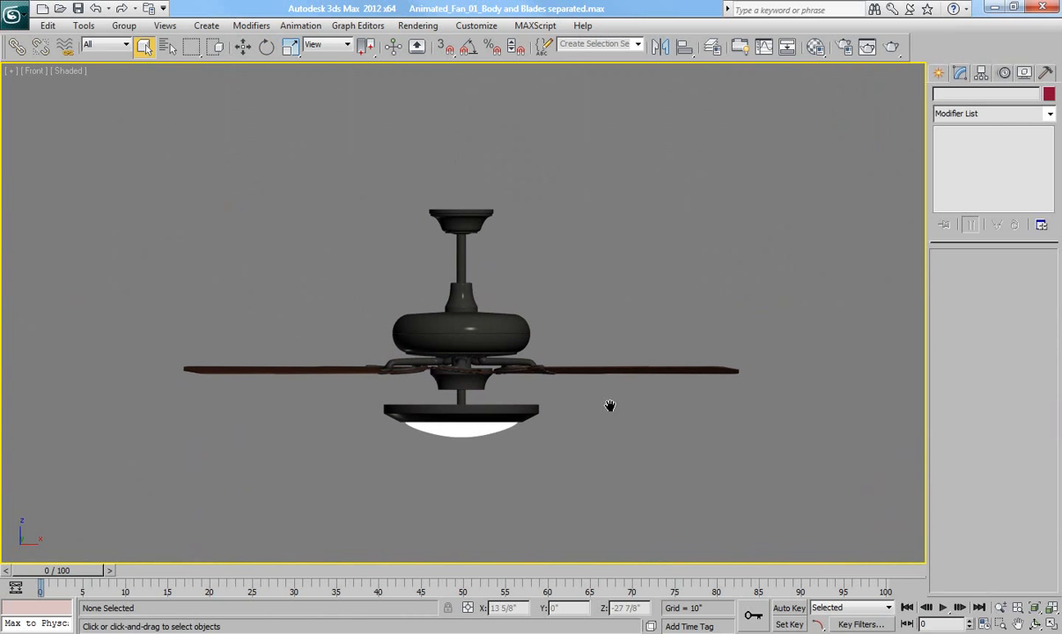
# Hide the Fan_Blades object so that only the fan body remains displayed
pyautogui.click(527, 365)
pyautogui.rightClick(555, 369)
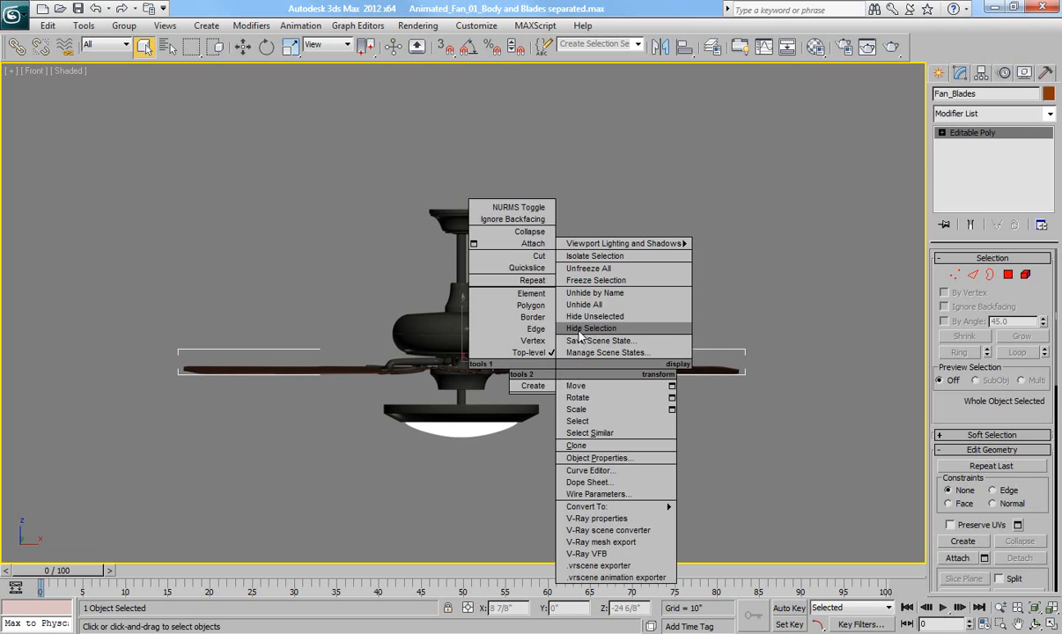
pyautogui.click(588, 329)
# Create a vertical bone chain from the ceiling mount's top to its base and on to just below the light, finishing with an end bone
pyautogui.moveTo(612, 359)
pyautogui.mouseDown(button='middle')
pyautogui.moveTo(621, 357)
pyautogui.moveTo(607, 358)
pyautogui.mouseUp(button='middle')
pyautogui.scroll(2, 621, 357)
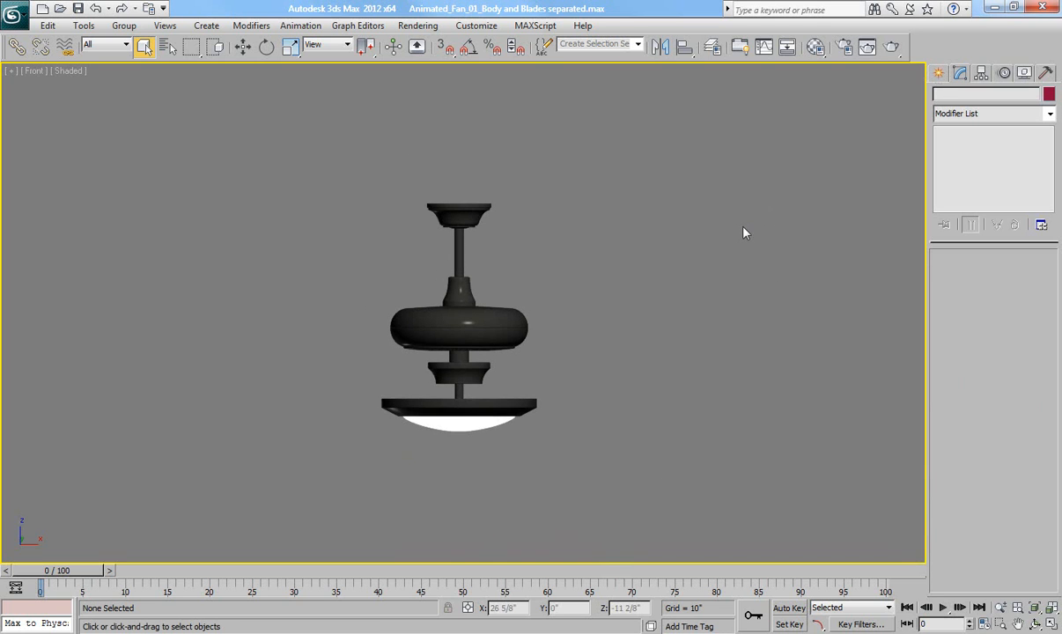
pyautogui.moveTo(720, 270); pyautogui.dragTo(713, 267, button='middle')
pyautogui.click(939, 75)
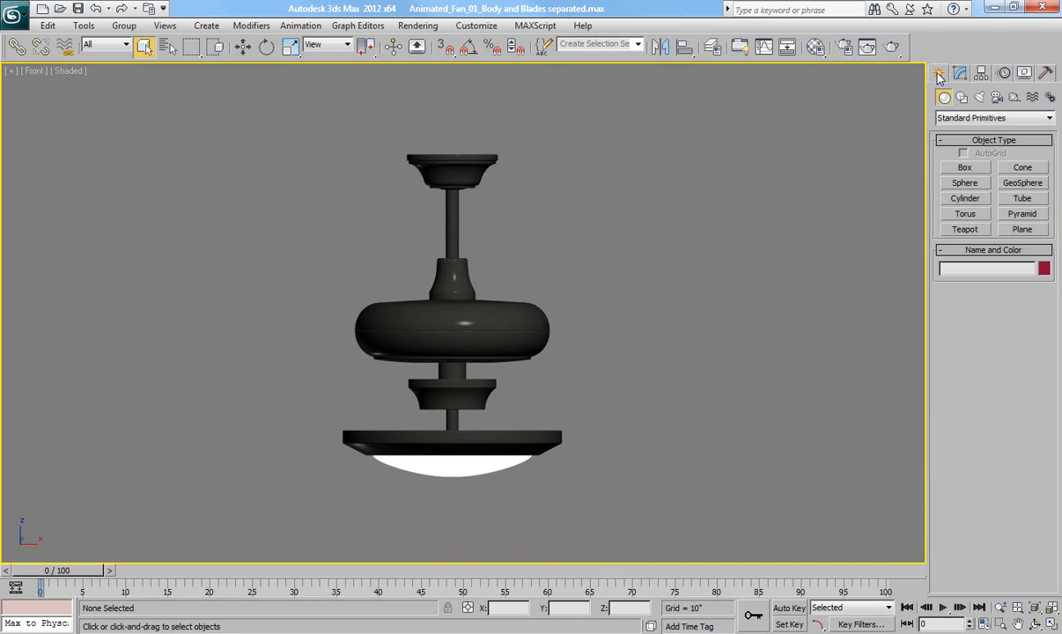
pyautogui.click(1050, 98)
pyautogui.click(965, 168)
pyautogui.moveTo(657, 250); pyautogui.dragTo(650, 253, button='middle')
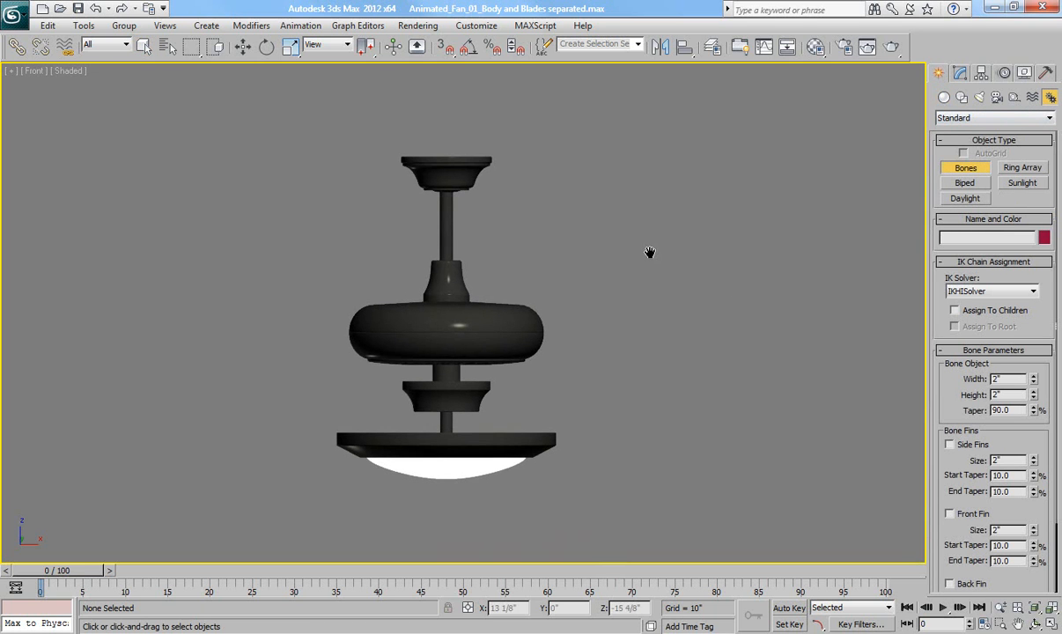
pyautogui.click(445, 153)
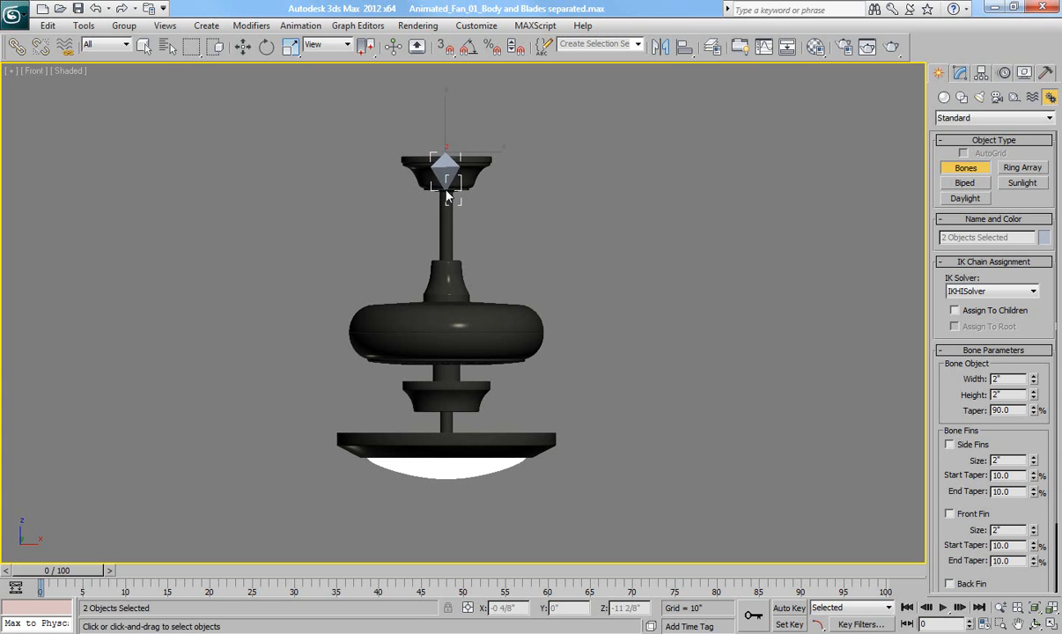
pyautogui.click(444, 194)
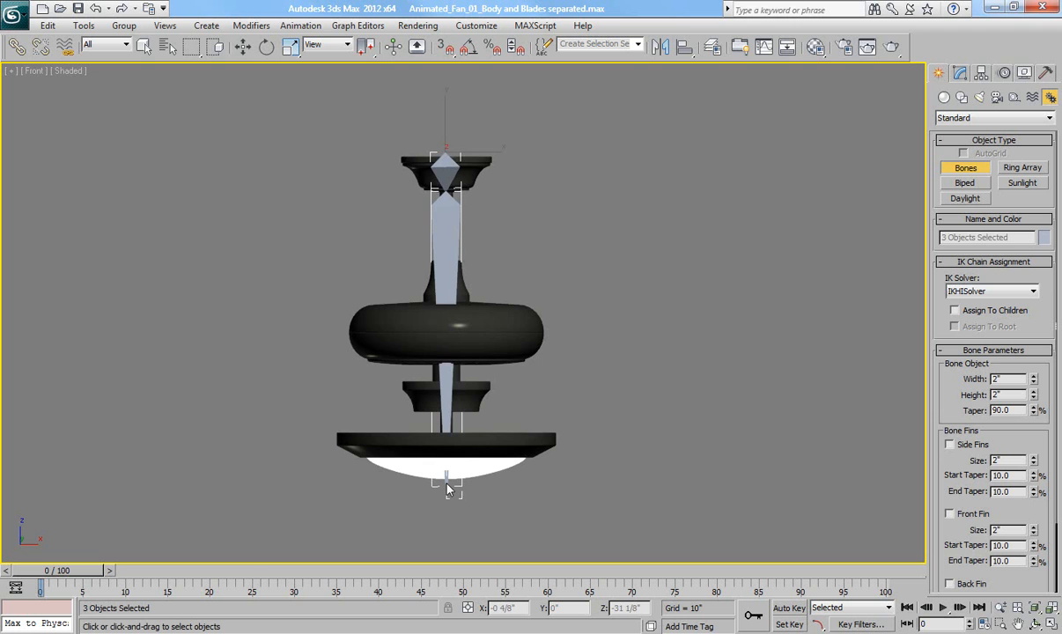
pyautogui.click(447, 488)
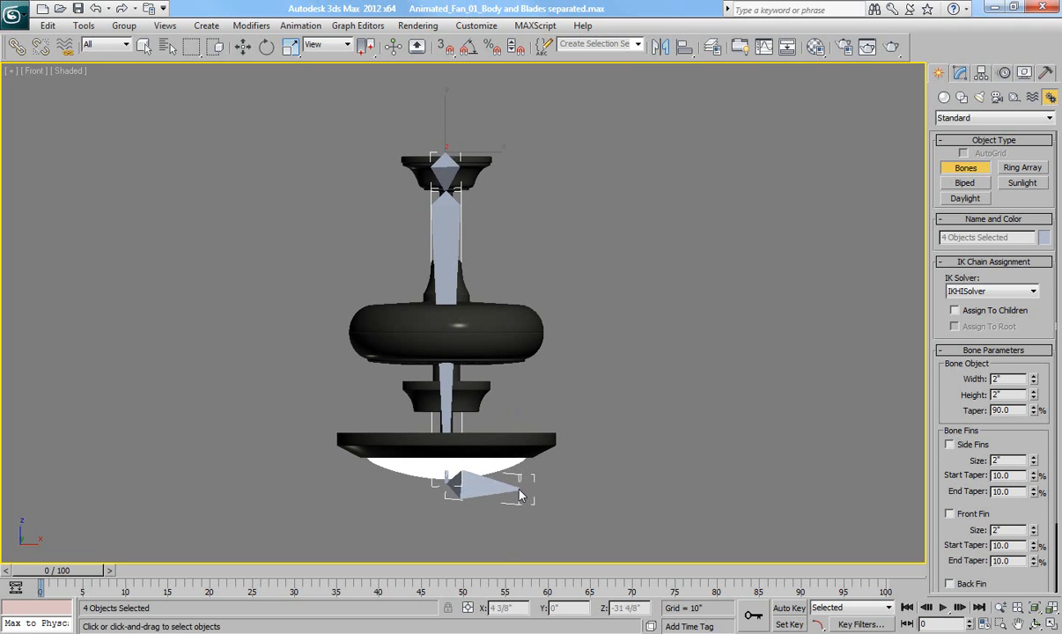
pyautogui.rightClick(520, 496)
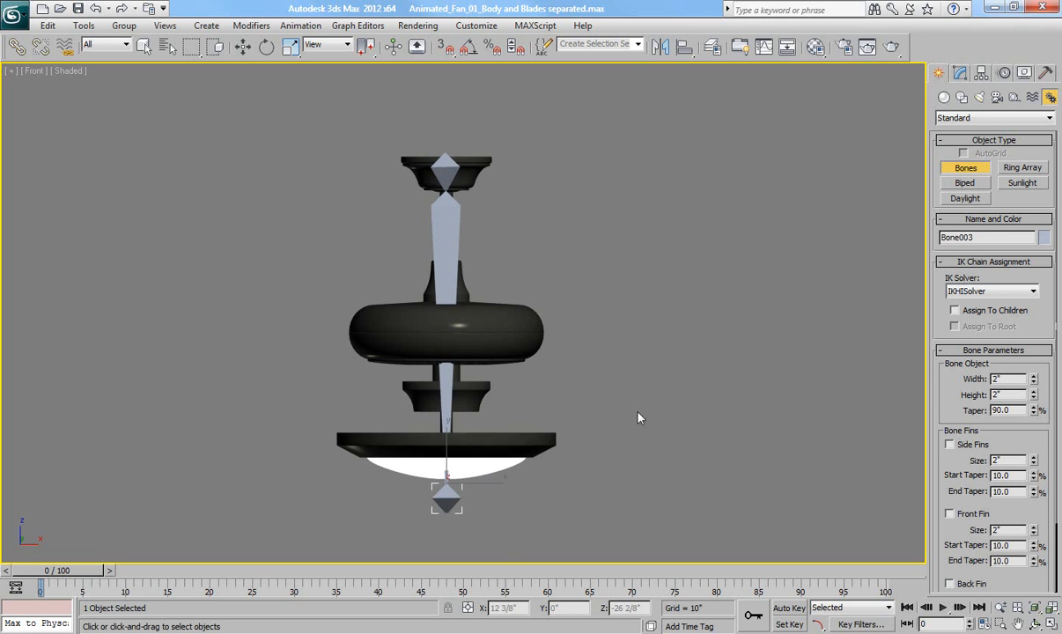
# Leave bone creation and check the bone chain's position against the fan body in a wireframe Perspective view
pyautogui.press('F3')
pyautogui.moveTo(610, 367)
pyautogui.mouseDown(button='middle')
pyautogui.moveTo(610, 339)
pyautogui.moveTo(613, 353)
pyautogui.mouseUp(button='middle')
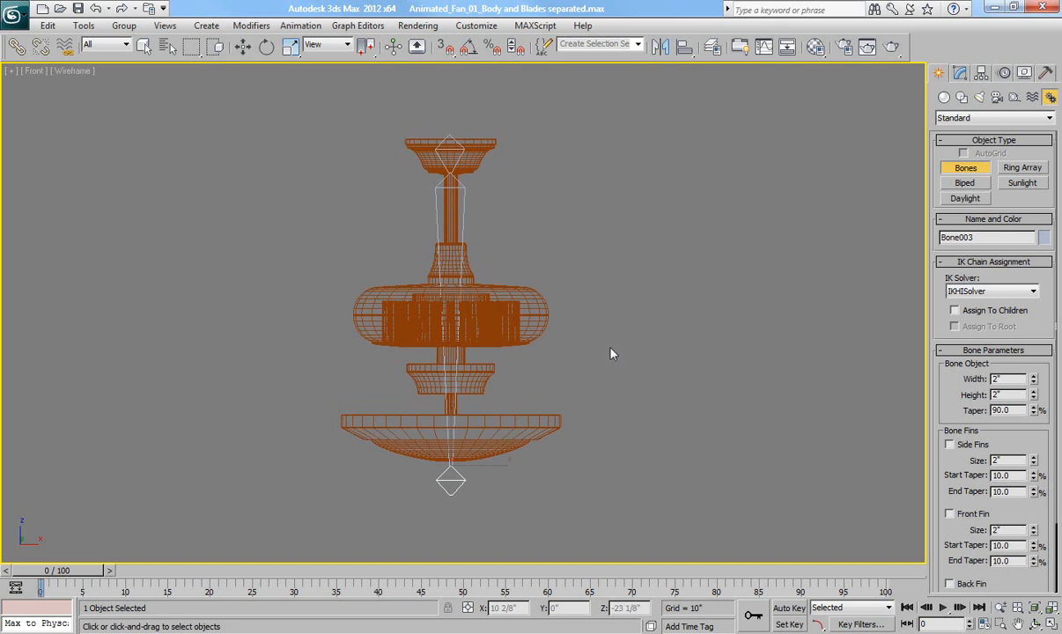
pyautogui.rightClick(538, 281)
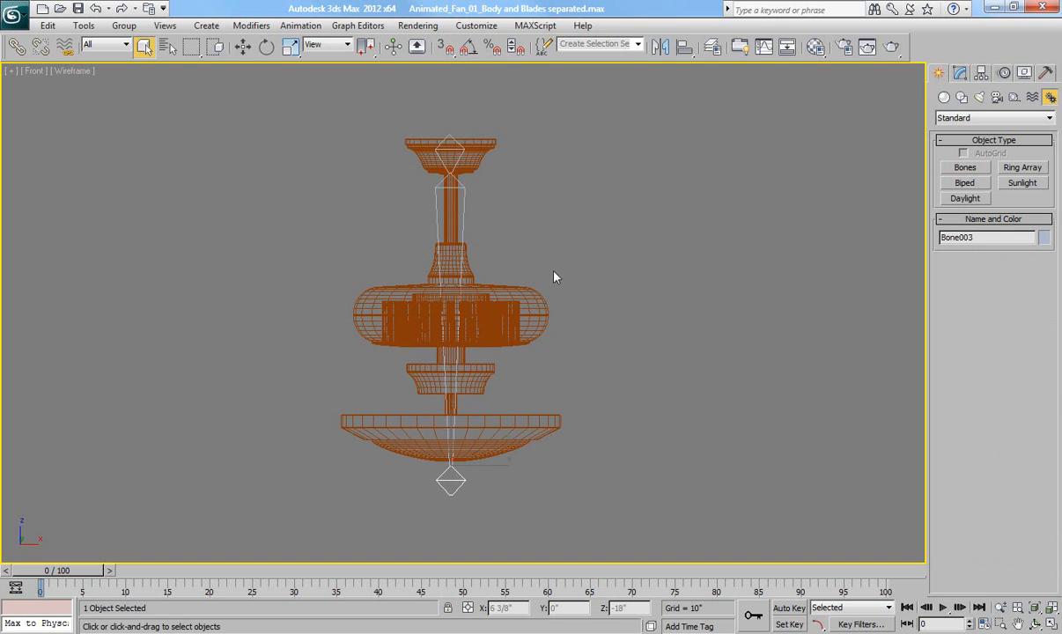
pyautogui.press('p')
pyautogui.keyDown('alt'); pyautogui.moveTo(581, 294); pyautogui.dragTo(534, 372, button='middle'); pyautogui.keyUp('alt')
# Align the root bone to Fan_Body in X and Y Position only, using Pivot Point for both the current and target objects
pyautogui.press('w')
pyautogui.moveTo(460, 458)
pyautogui.mouseDown()
pyautogui.moveTo(421, 440)
pyautogui.moveTo(525, 463)
pyautogui.moveTo(428, 449)
pyautogui.moveTo(458, 457)
pyautogui.mouseUp()
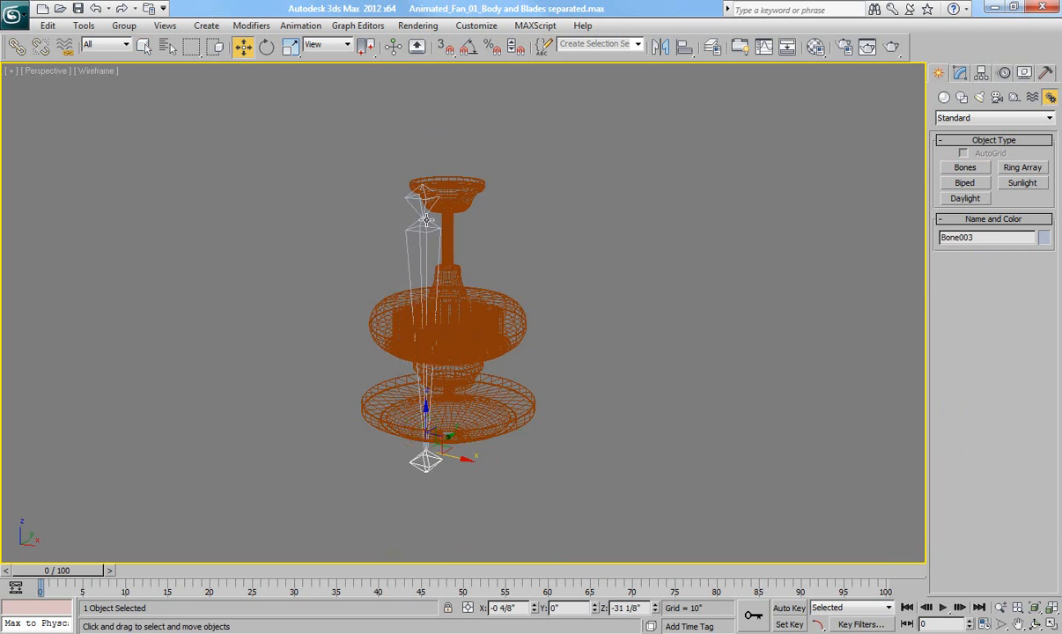
pyautogui.moveTo(414, 230); pyautogui.dragTo(409, 202)
pyautogui.rightClick(410, 201)
pyautogui.click(411, 198)
pyautogui.moveTo(448, 269); pyautogui.dragTo(433, 321, button='middle')
pyautogui.click(685, 47)
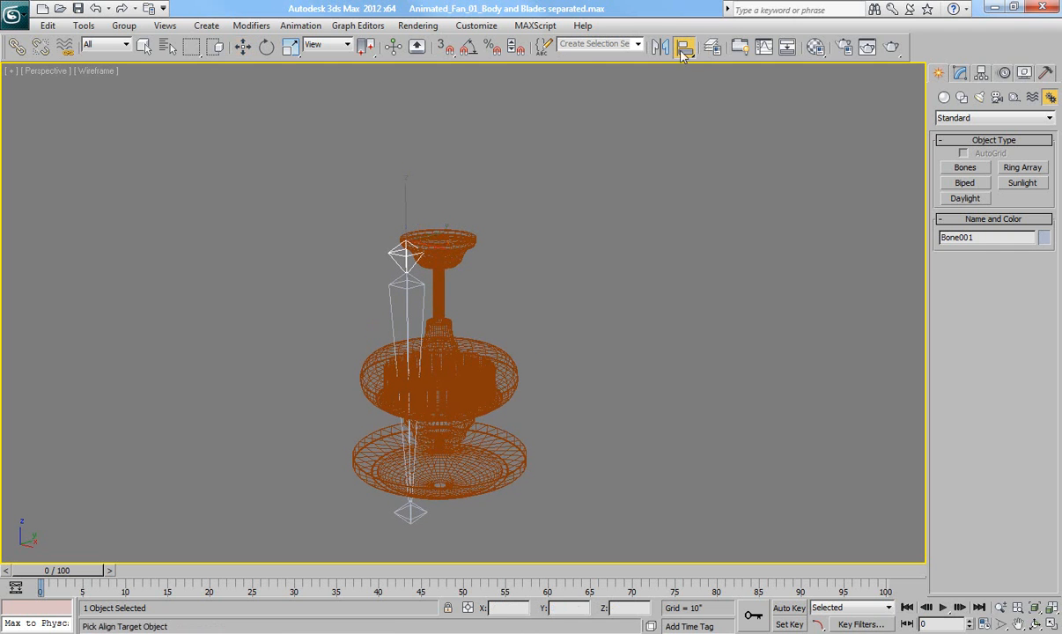
pyautogui.click(459, 244)
pyautogui.click(704, 177)
pyautogui.click(759, 177)
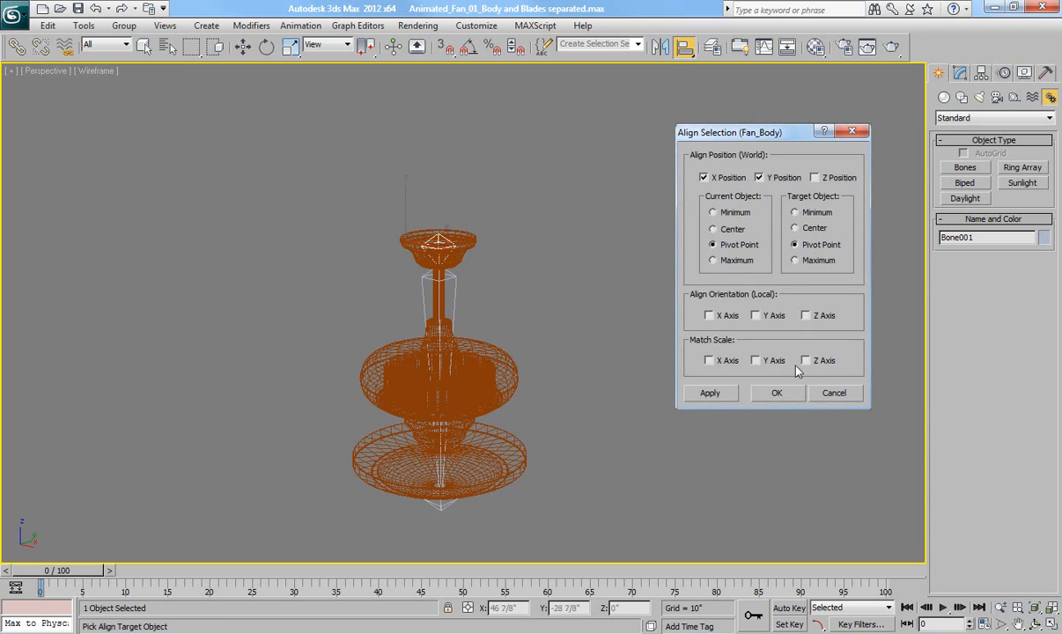
pyautogui.click(776, 395)
# Examine the joint at the ceiling mount's base in the Front view and turn on Bone Edit Mode in Bone Tools
pyautogui.press('f')
pyautogui.moveTo(548, 288); pyautogui.dragTo(493, 204, button='middle')
pyautogui.scroll(-4, 494, 204)
pyautogui.moveTo(549, 324); pyautogui.dragTo(538, 228, button='middle')
pyautogui.scroll(2, 540, 236)
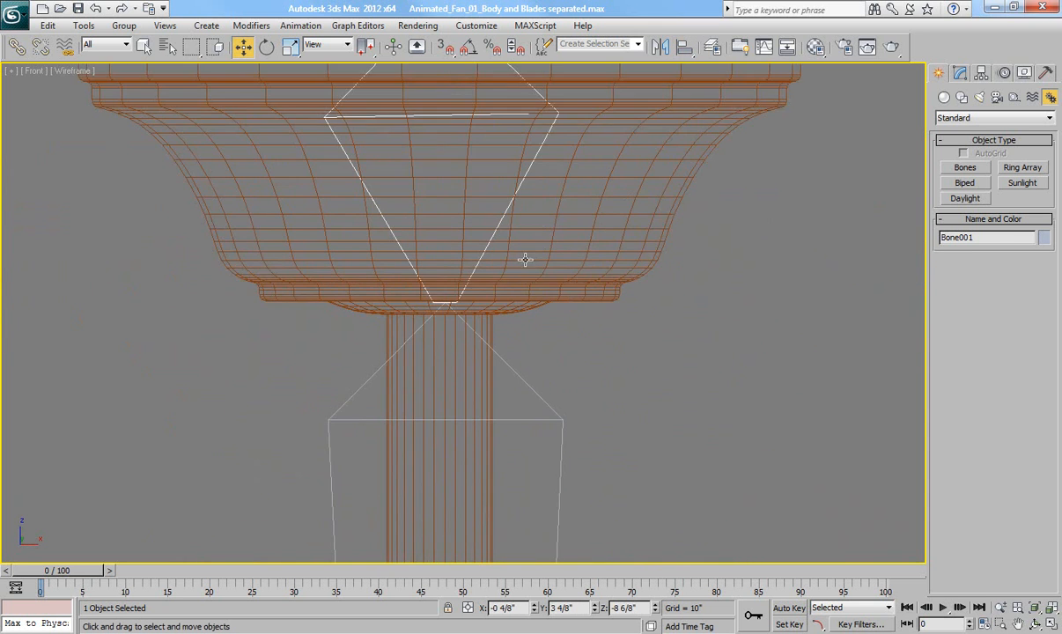
pyautogui.moveTo(442, 231); pyautogui.dragTo(448, 266, button='middle')
pyautogui.scroll(-2, 449, 266)
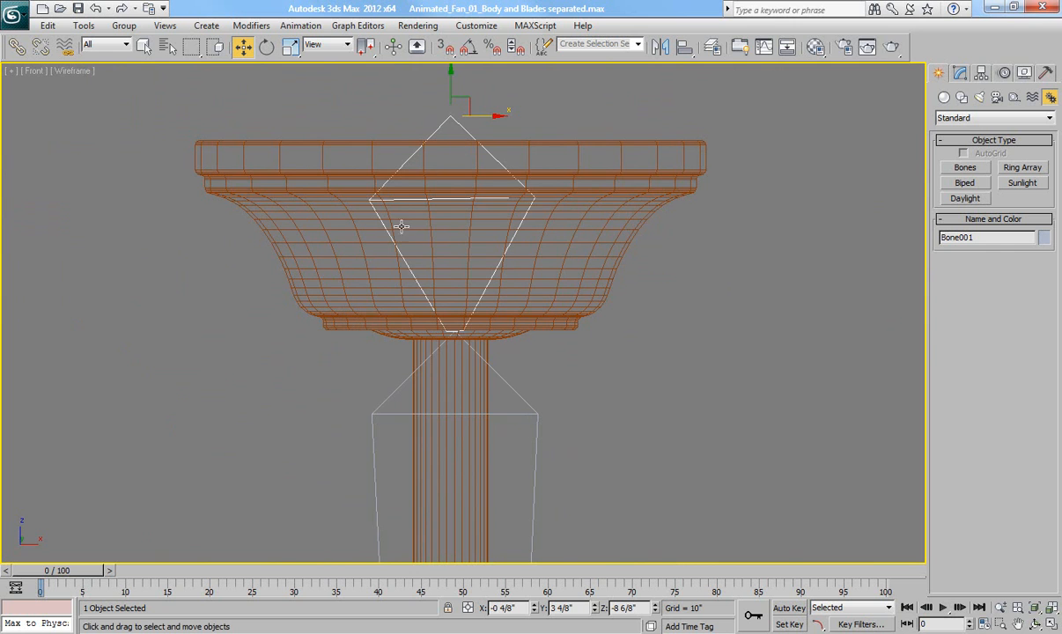
pyautogui.moveTo(517, 335); pyautogui.dragTo(527, 318, button='middle')
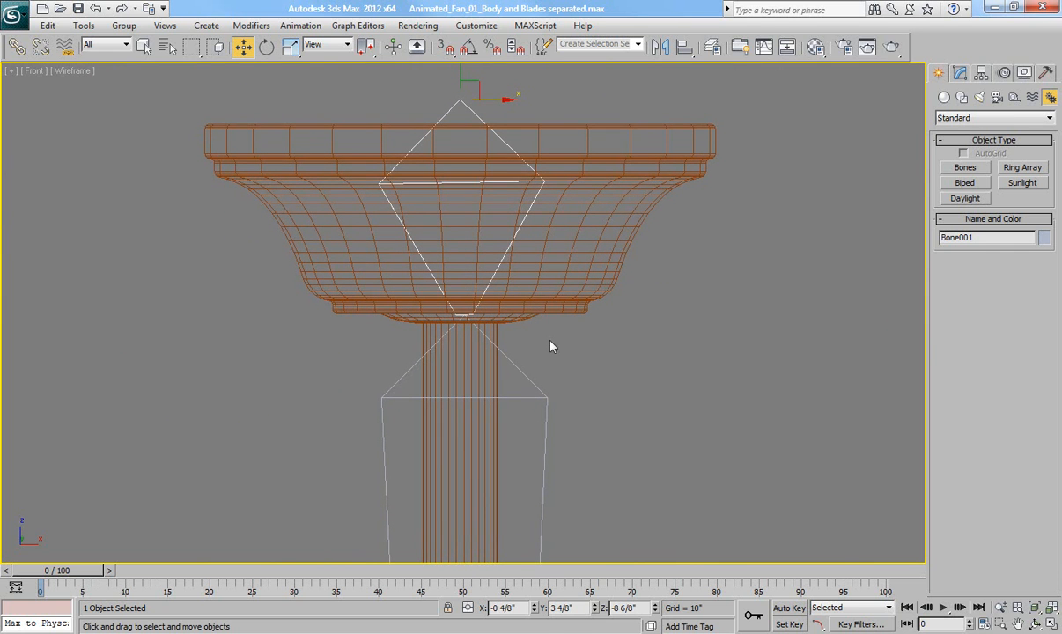
pyautogui.click(302, 25)
pyautogui.click(323, 334)
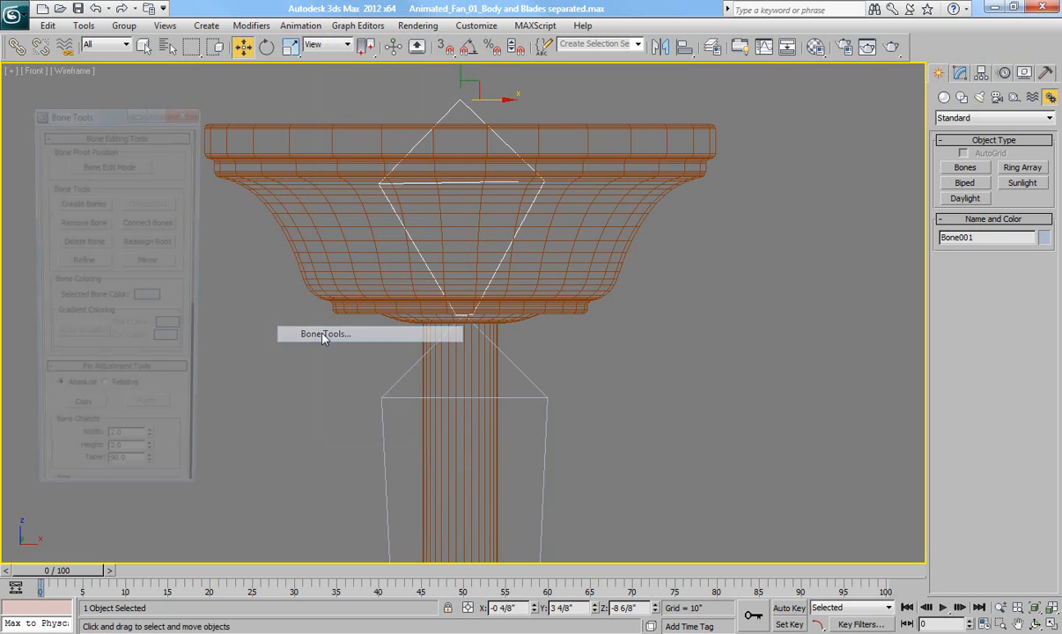
pyautogui.moveTo(121, 113); pyautogui.dragTo(147, 110)
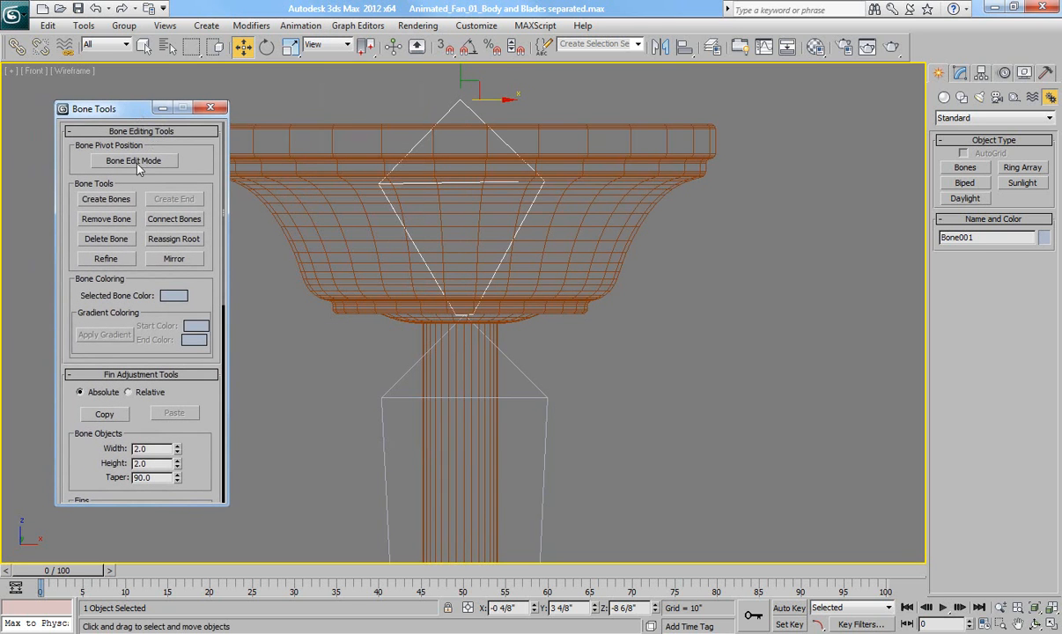
pyautogui.click(123, 168)
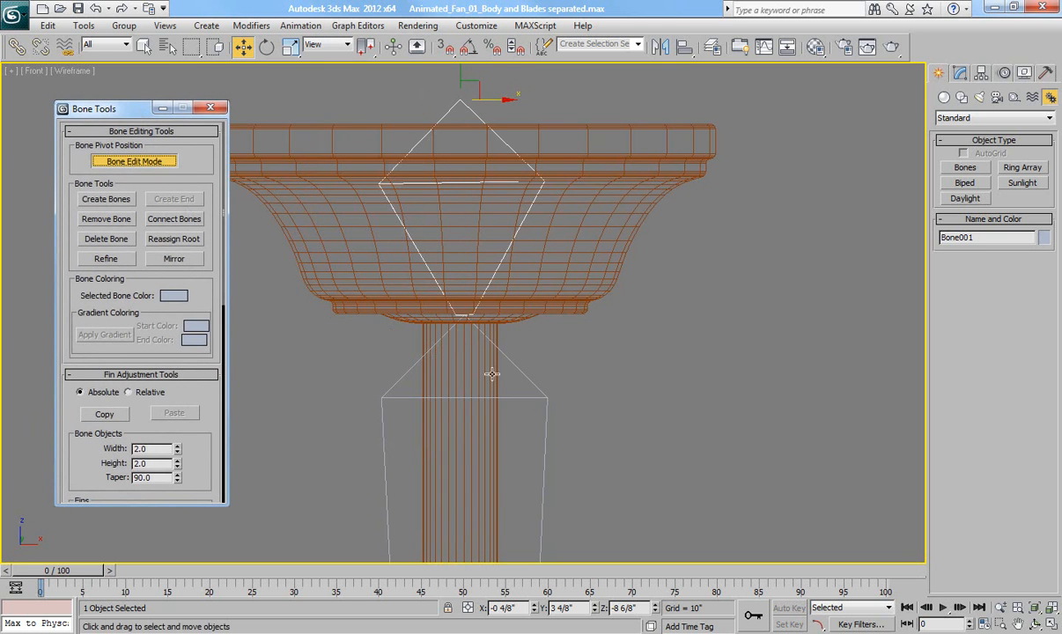
# Shift the joints of the second bone and the end bone horizontally to center them on the fan's vertical axis
pyautogui.click(523, 370)
pyautogui.moveTo(500, 318); pyautogui.dragTo(497, 319)
pyautogui.moveTo(527, 359); pyautogui.dragTo(525, 159, button='middle')
pyautogui.scroll(-3, 533, 214)
pyautogui.moveTo(567, 403); pyautogui.dragTo(559, 106, button='middle')
pyautogui.moveTo(546, 378); pyautogui.dragTo(542, 102, button='middle')
pyautogui.moveTo(552, 218); pyautogui.dragTo(553, 147, button='middle')
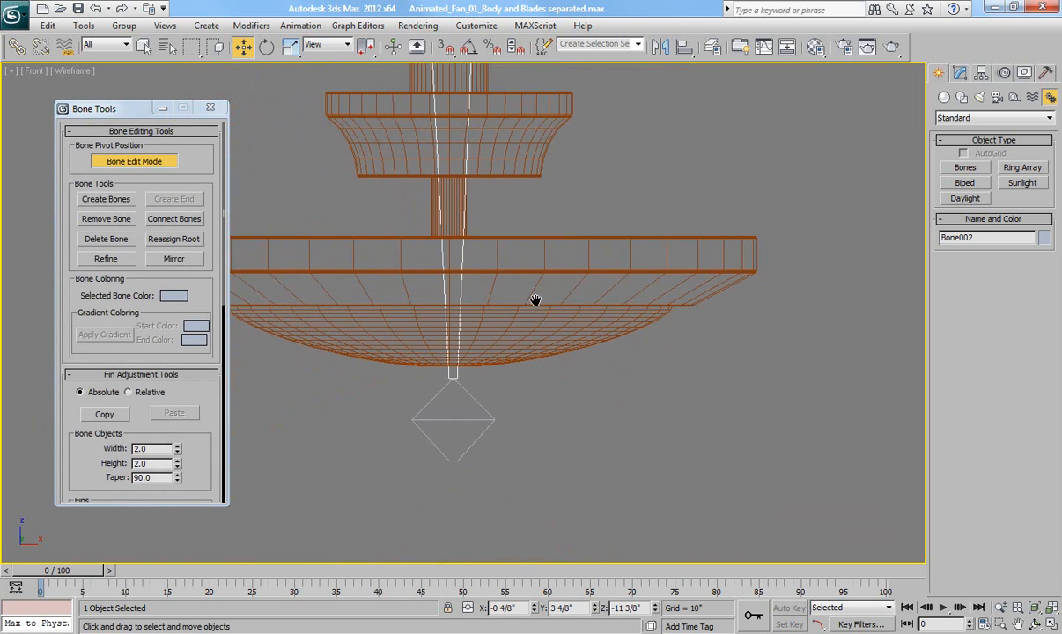
pyautogui.click(439, 371)
pyautogui.moveTo(480, 380); pyautogui.dragTo(476, 381)
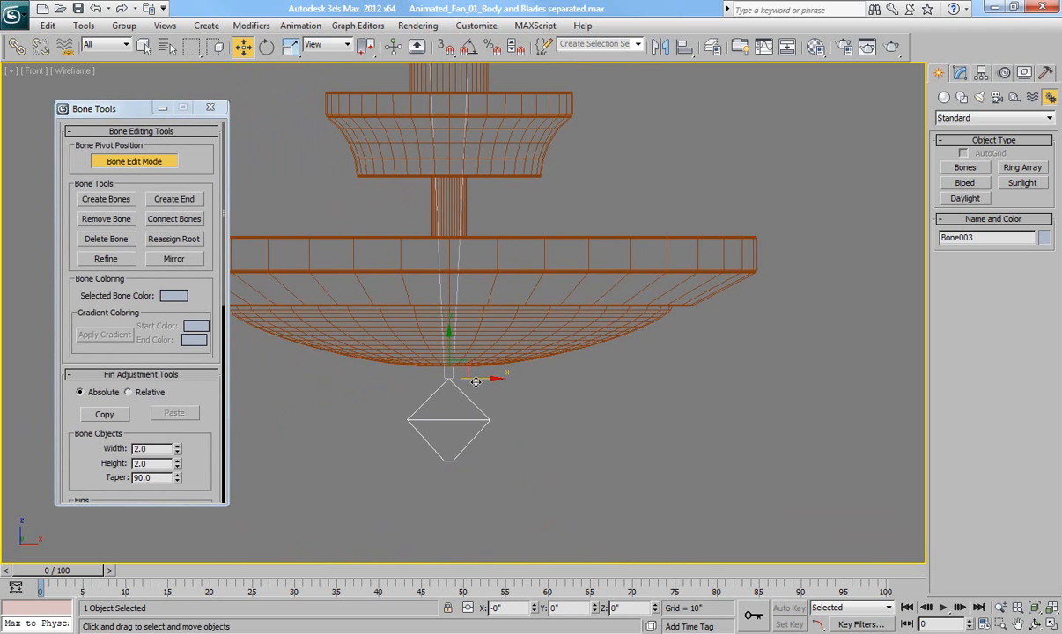
# Check the bone chain's alignment along the height of the fan body in the Left view
pyautogui.moveTo(485, 359); pyautogui.dragTo(534, 408, button='middle')
pyautogui.press('l')
pyautogui.press('z')
pyautogui.moveTo(541, 355); pyautogui.dragTo(535, 431, button='middle')
pyautogui.scroll(-3, 542, 342)
pyautogui.moveTo(542, 342); pyautogui.dragTo(527, 476, button='middle')
pyautogui.scroll(-3, 527, 477)
pyautogui.moveTo(503, 156); pyautogui.dragTo(488, 416, button='middle')
# Lower the second bone's joint slightly in the Front view to meet the underside of the ceiling mount
pyautogui.press('f')
pyautogui.press('z')
pyautogui.scroll(-5, 512, 382)
pyautogui.scroll(-5, 529, 344)
pyautogui.moveTo(532, 200); pyautogui.dragTo(526, 455, button='middle')
pyautogui.moveTo(519, 234); pyautogui.dragTo(511, 488, button='middle')
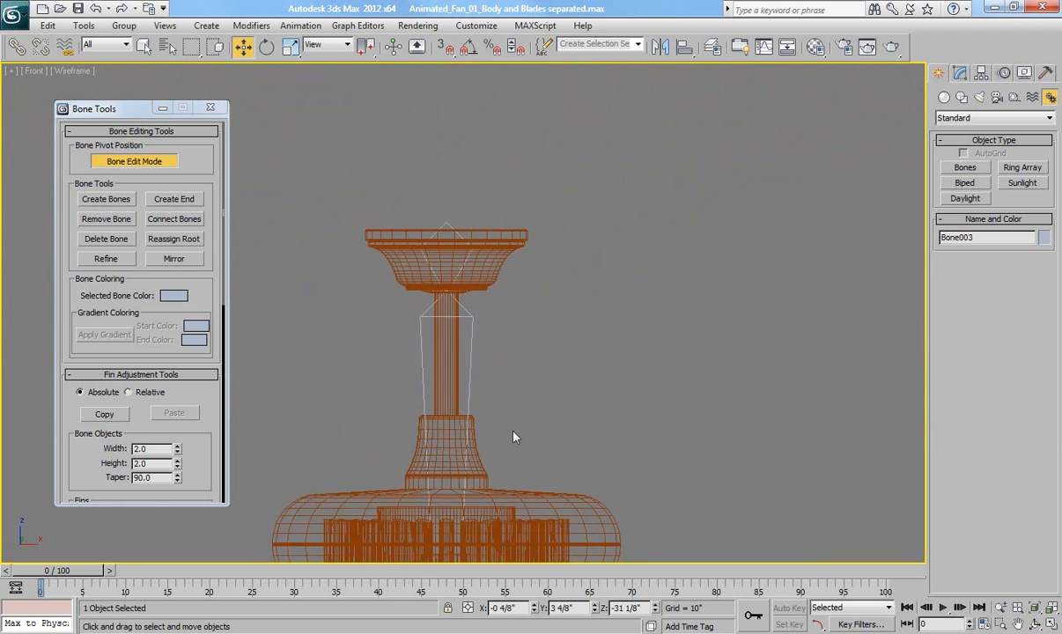
pyautogui.scroll(5, 496, 346)
pyautogui.scroll(3, 496, 346)
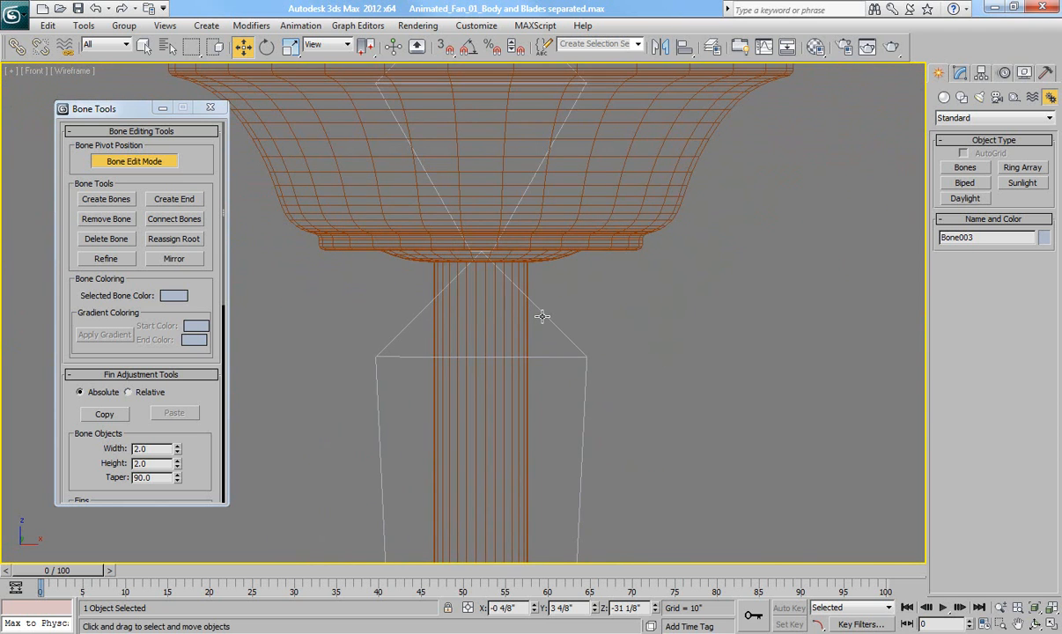
pyautogui.click(543, 316)
pyautogui.moveTo(481, 223); pyautogui.dragTo(481, 226)
# Turn off Bone Edit Mode, close Bone Tools and return the Front view to shaded display
pyautogui.scroll(-6, 577, 291)
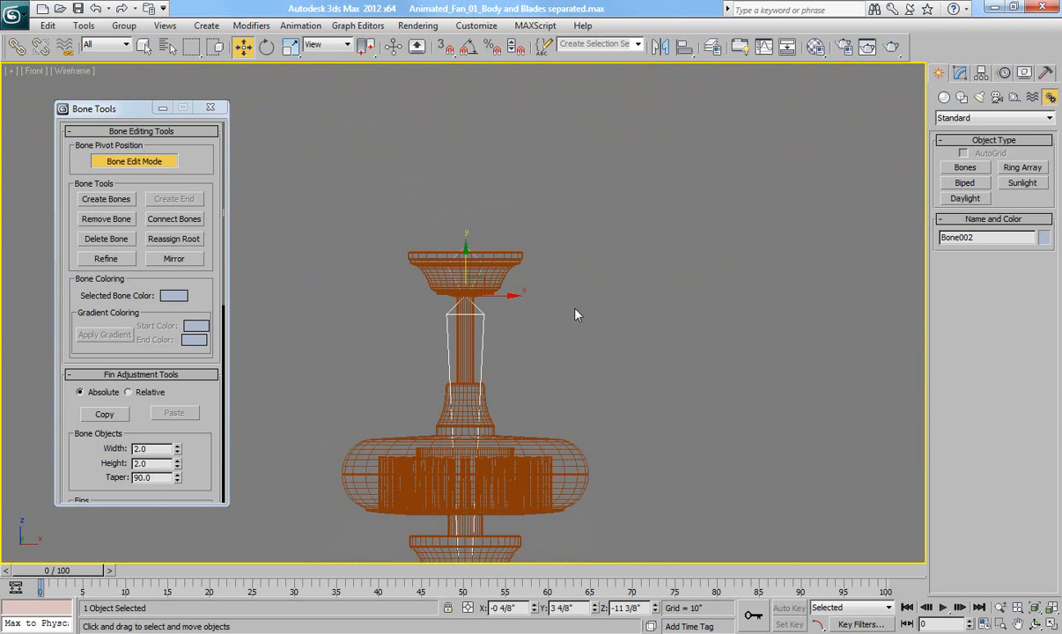
pyautogui.moveTo(568, 304); pyautogui.dragTo(558, 249, button='middle')
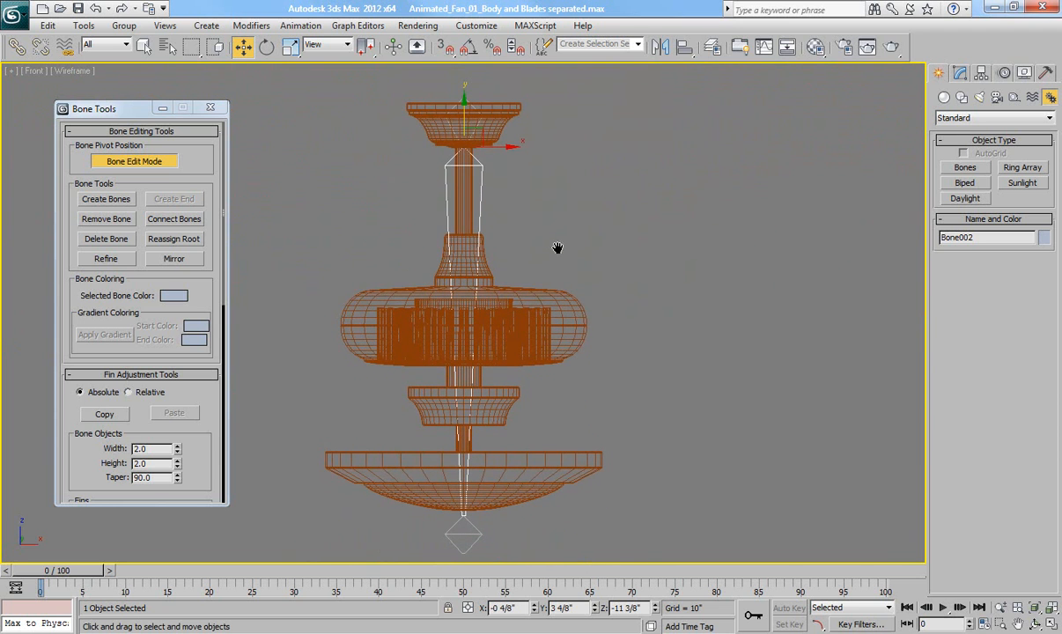
pyautogui.click(152, 160)
pyautogui.click(214, 109)
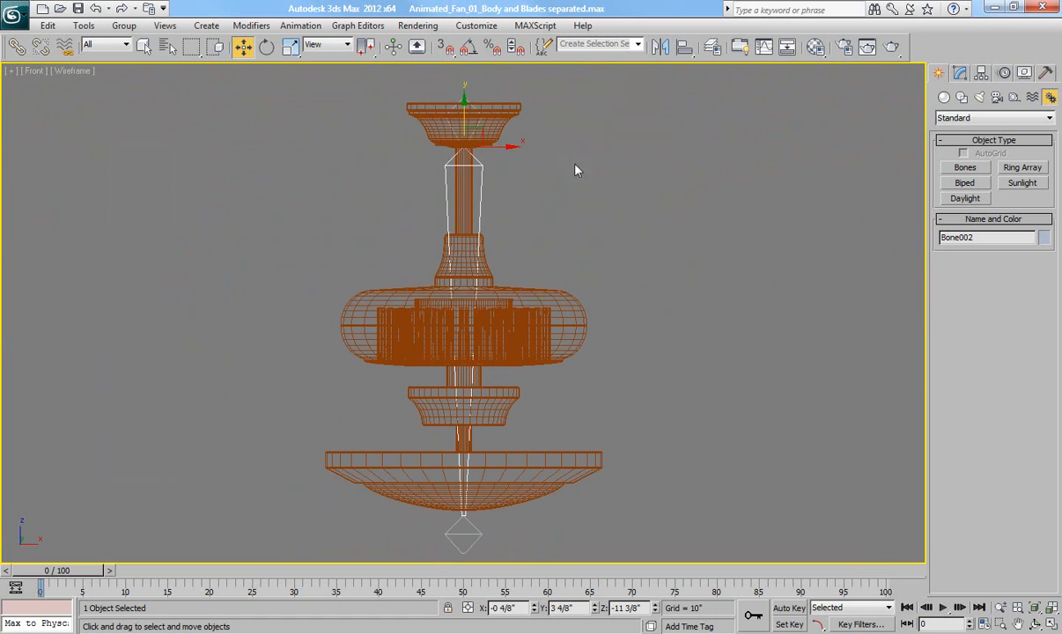
pyautogui.press('F3')
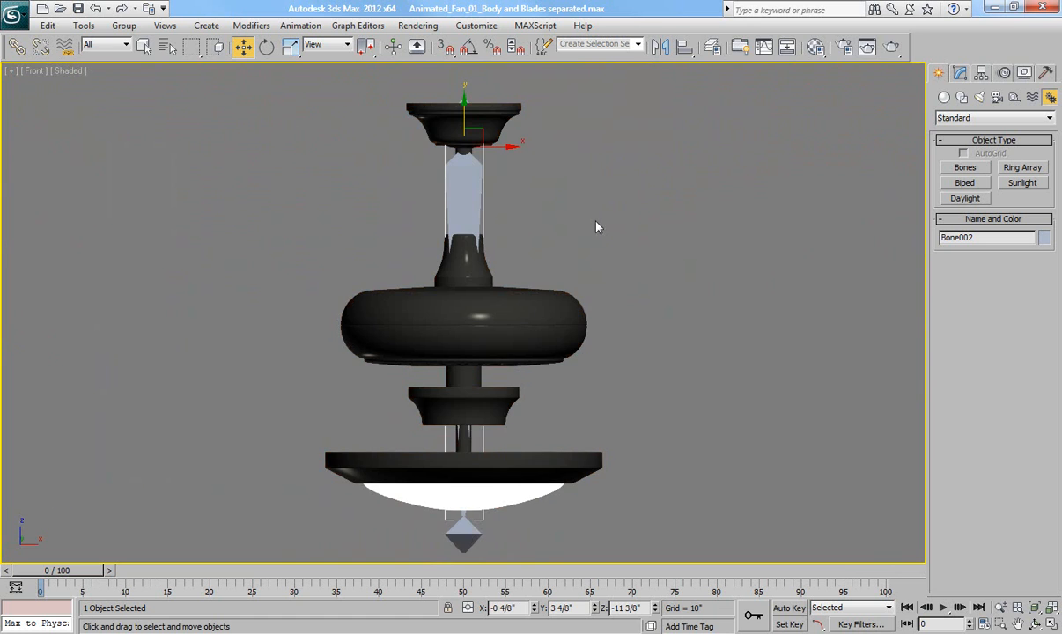
pyautogui.scroll(-2, 591, 211)
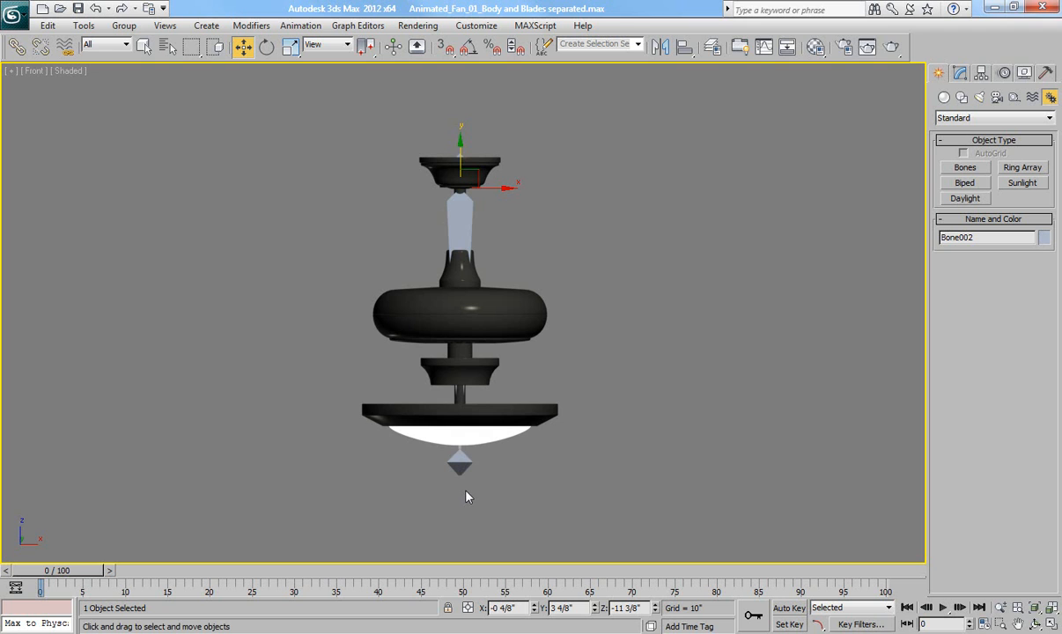
pyautogui.scroll(2, 467, 498)
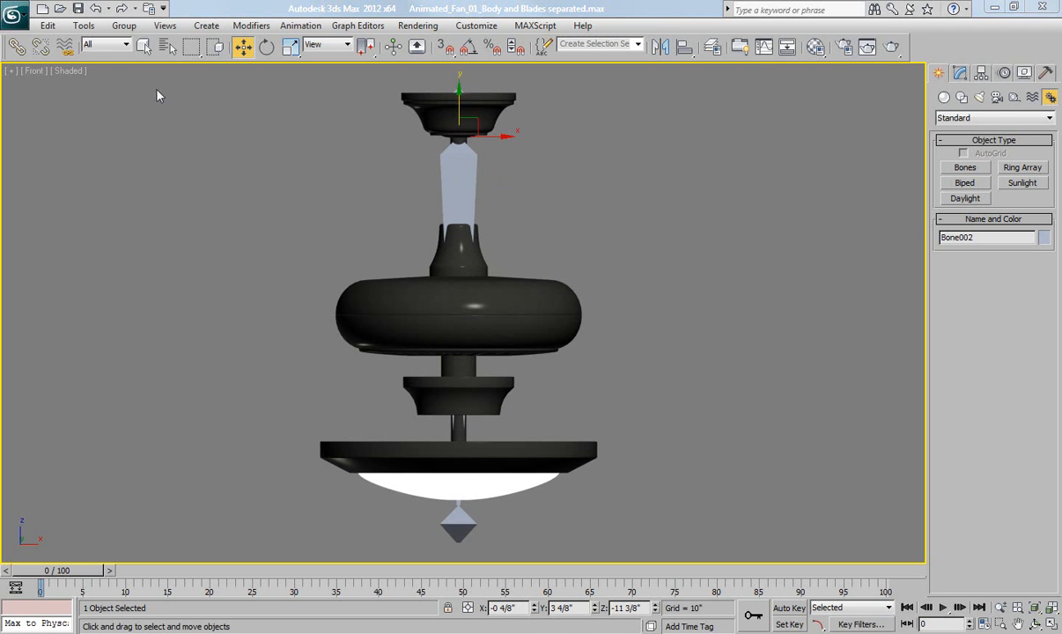
# Open the scene Animated_Fan_02_Bones Created.max and set its shaded display color to Object Color
pyautogui.click(59, 9)
pyautogui.click(553, 373)
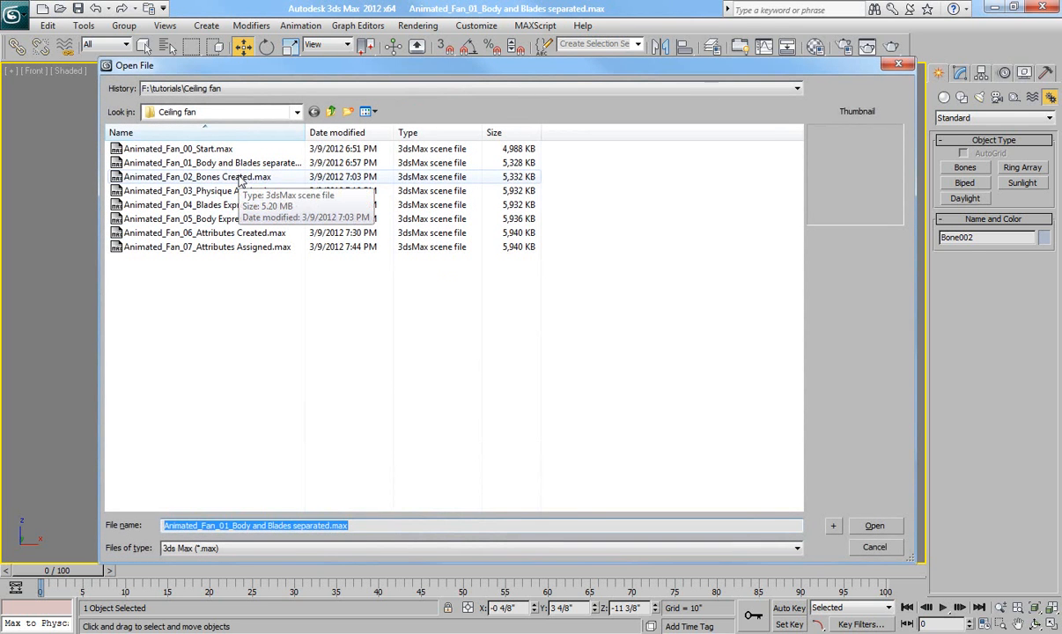
pyautogui.click(240, 177)
pyautogui.click(873, 525)
pyautogui.moveTo(708, 322); pyautogui.dragTo(705, 329, button='middle')
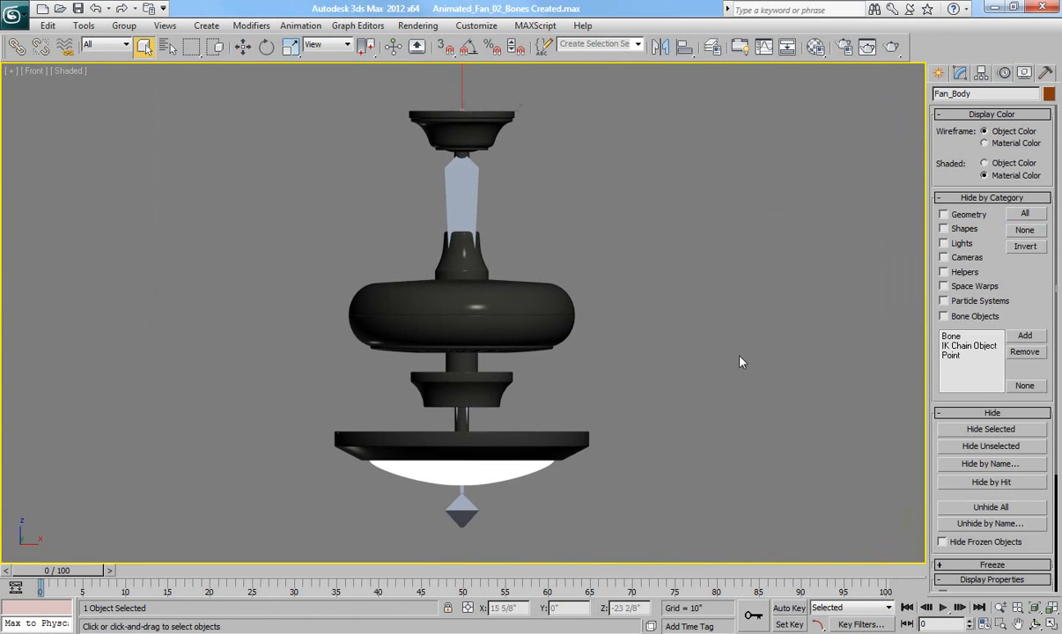
pyautogui.click(985, 163)
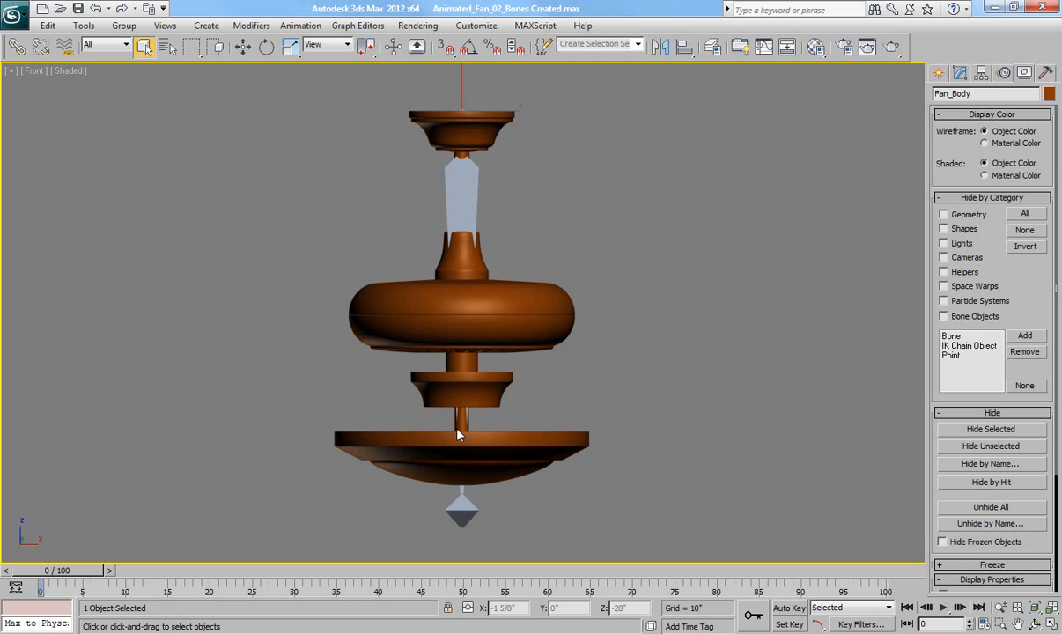
# Add a Physique modifier to Fan_Body
pyautogui.click(961, 73)
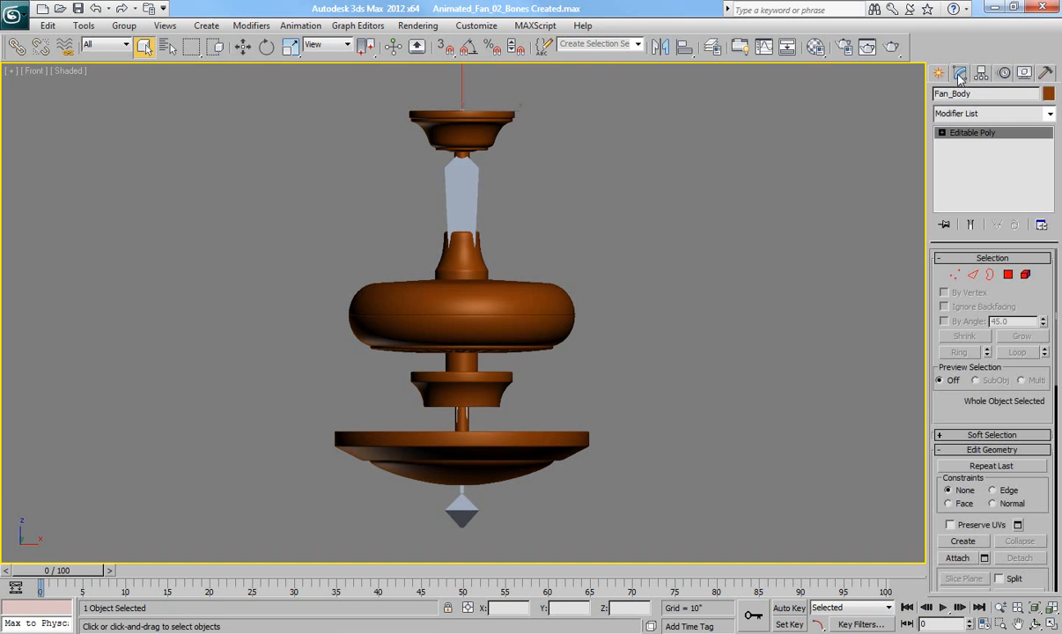
pyautogui.click(968, 119)
pyautogui.press('p')
pyautogui.press('p')
pyautogui.press('p')
pyautogui.press('p')
pyautogui.press('p')
pyautogui.press('p')
pyautogui.press('p')
pyautogui.press('p')
pyautogui.press('p')
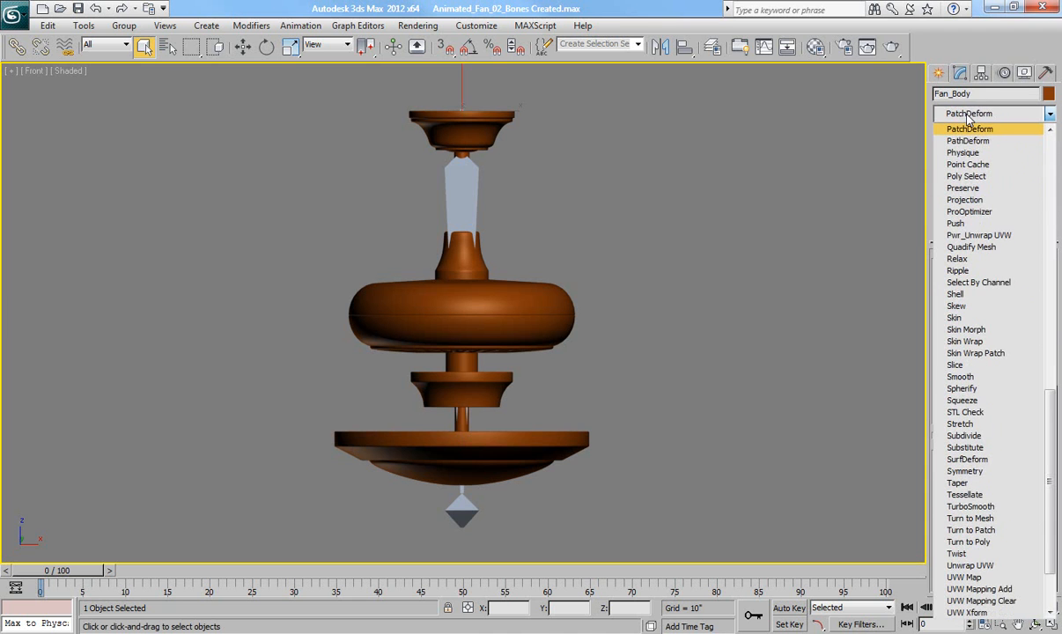
pyautogui.press('Return')
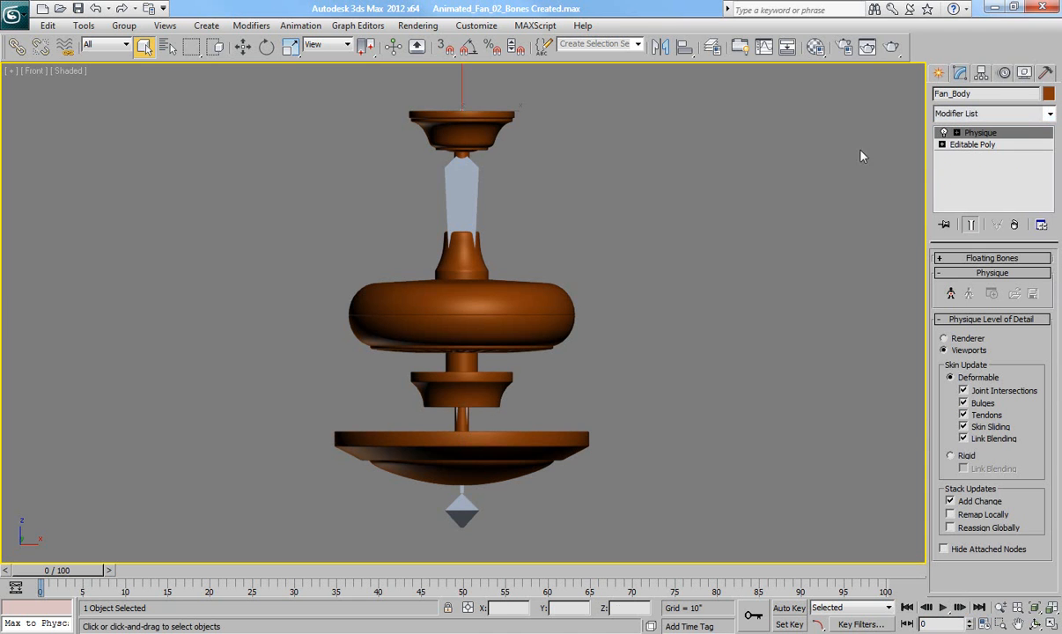
pyautogui.moveTo(583, 271); pyautogui.dragTo(622, 281, button='middle')
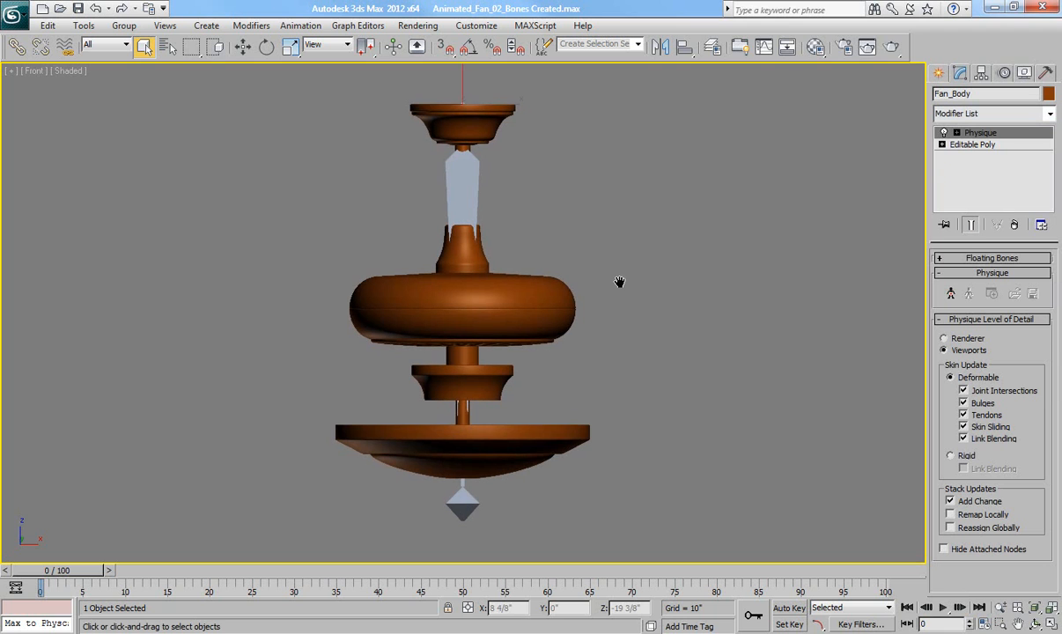
# Attach Fan_Body's Physique modifier to the root bone at the ceiling mount and initialize it with Rigid vertex-link assignment and 2 Links blending
pyautogui.click(951, 294)
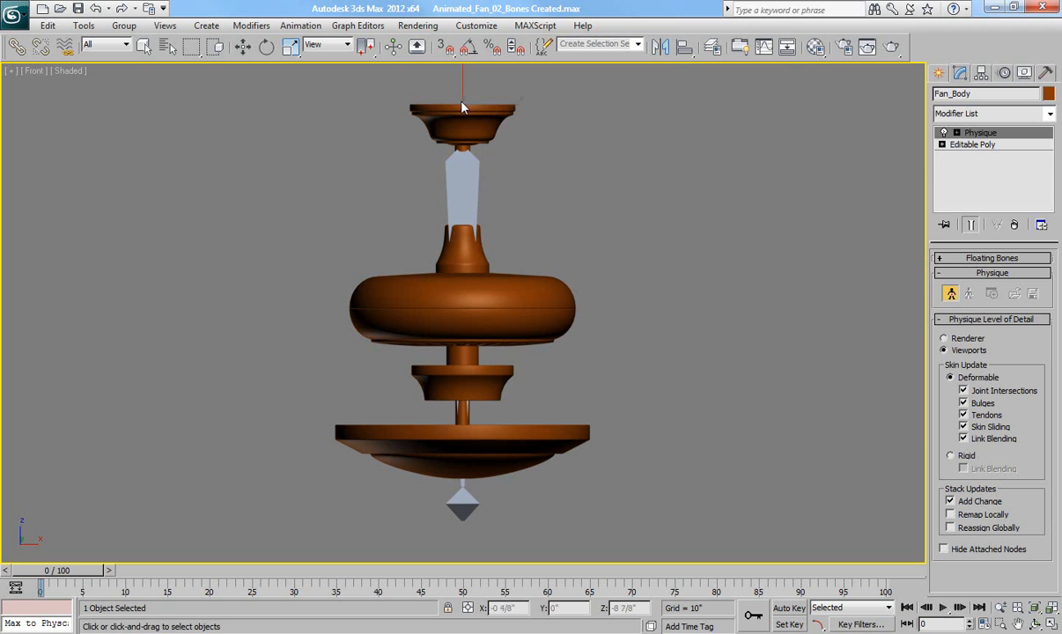
pyautogui.moveTo(464, 113); pyautogui.dragTo(454, 192, button='middle')
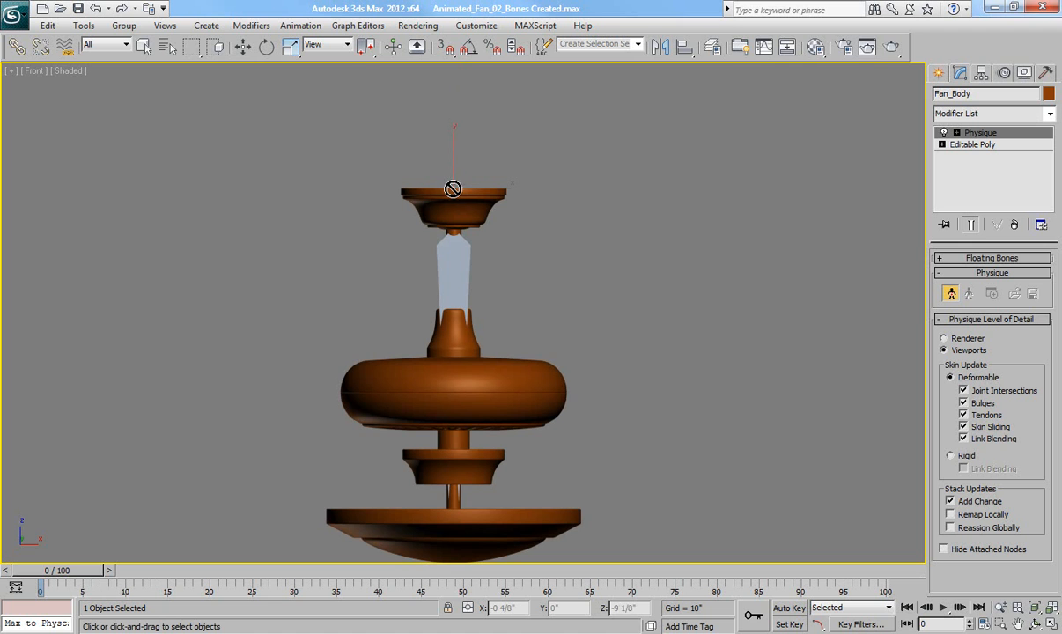
pyautogui.click(453, 186)
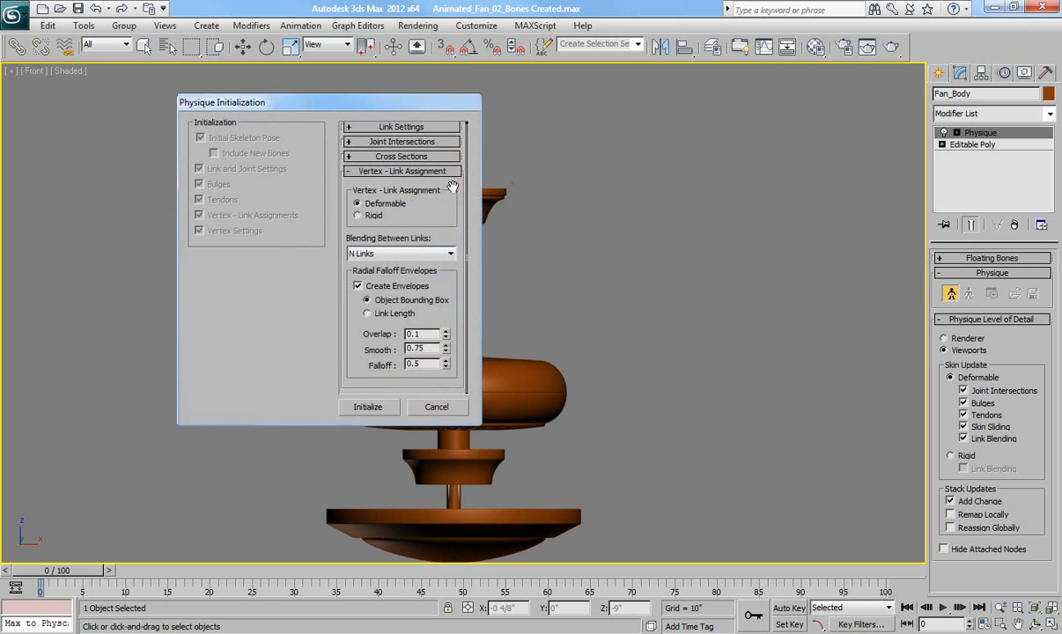
pyautogui.moveTo(403, 107); pyautogui.dragTo(279, 109)
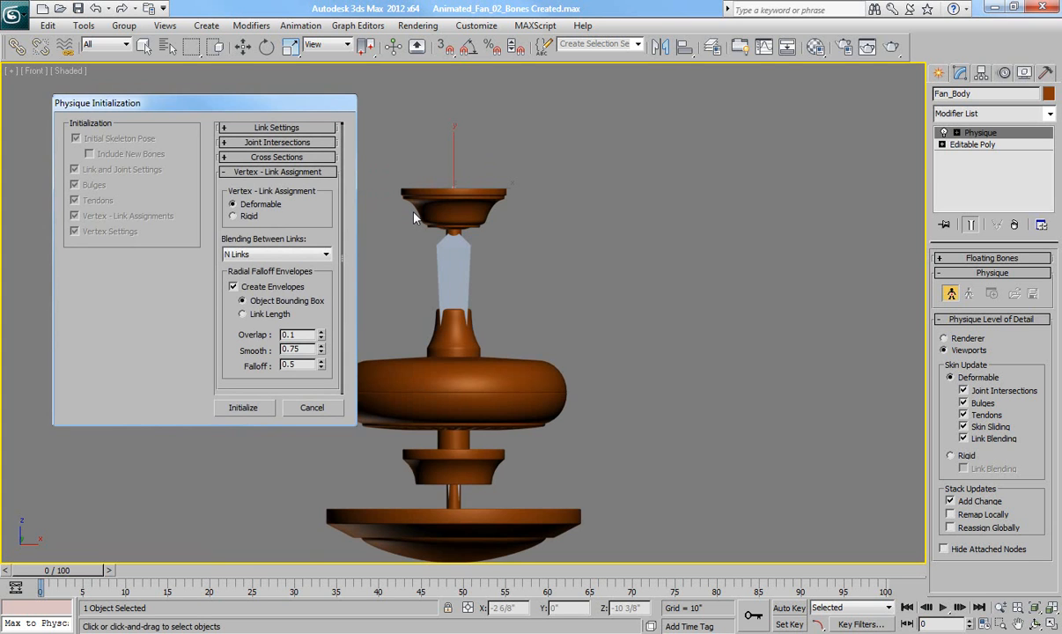
pyautogui.click(286, 254)
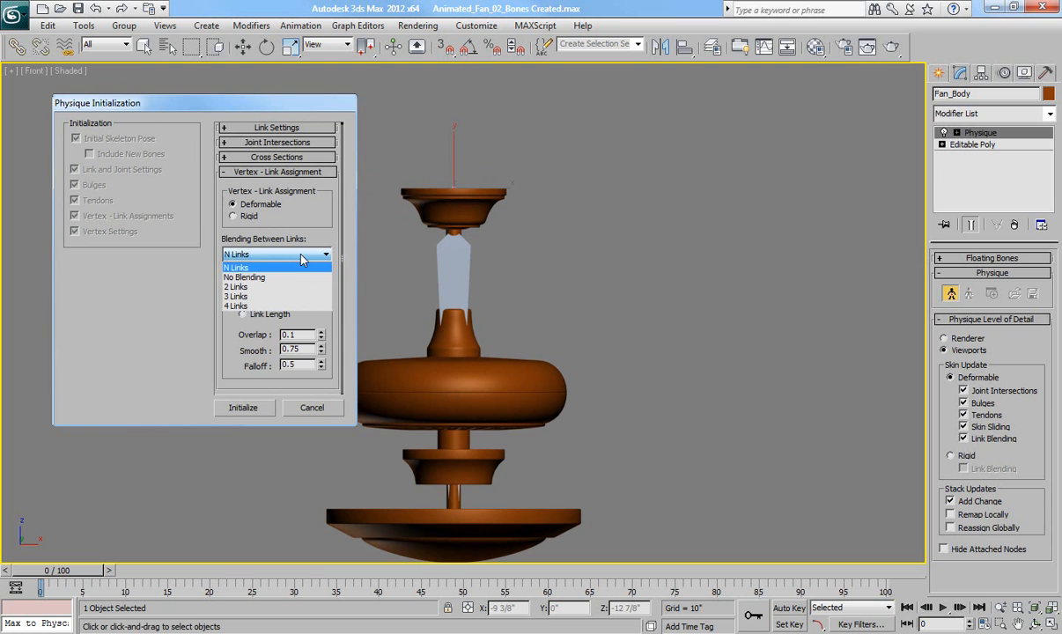
pyautogui.click(251, 288)
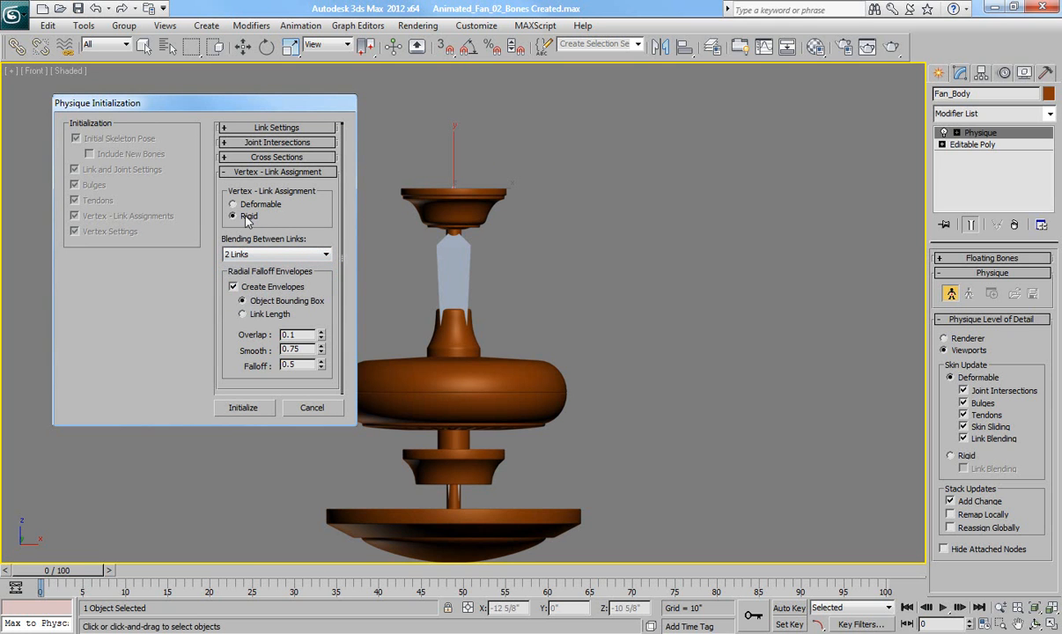
pyautogui.click(248, 409)
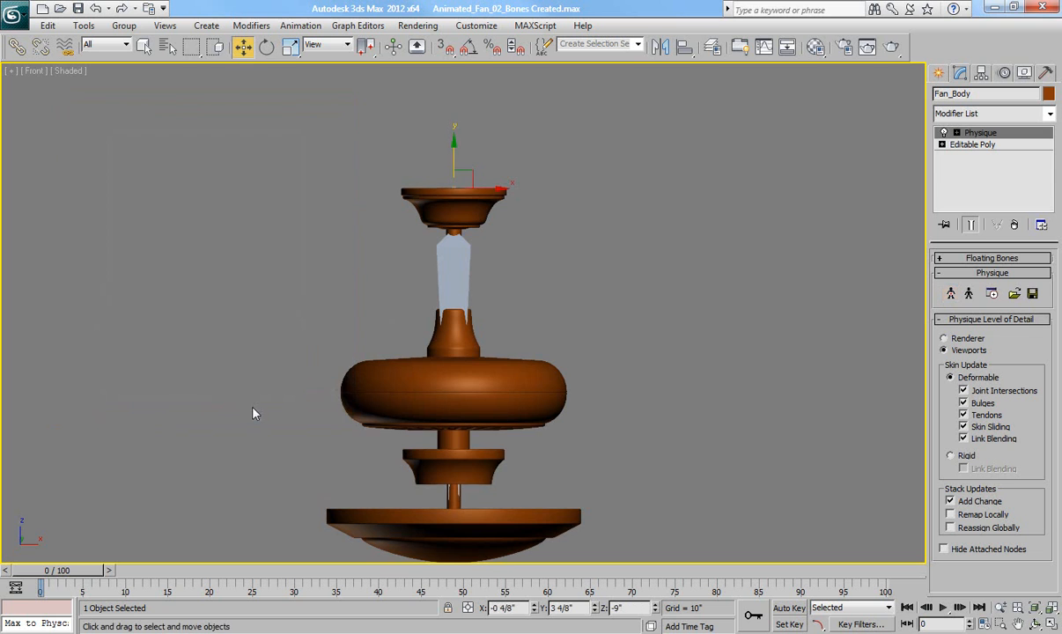
# Examine in wireframe how the bone chain runs through Fan_Body from the ceiling mount down to the light bowl
pyautogui.moveTo(491, 355)
pyautogui.mouseDown(button='middle')
pyautogui.moveTo(492, 278)
pyautogui.moveTo(475, 324)
pyautogui.mouseUp(button='middle')
pyautogui.press('F3')
pyautogui.scroll(5, 439, 213)
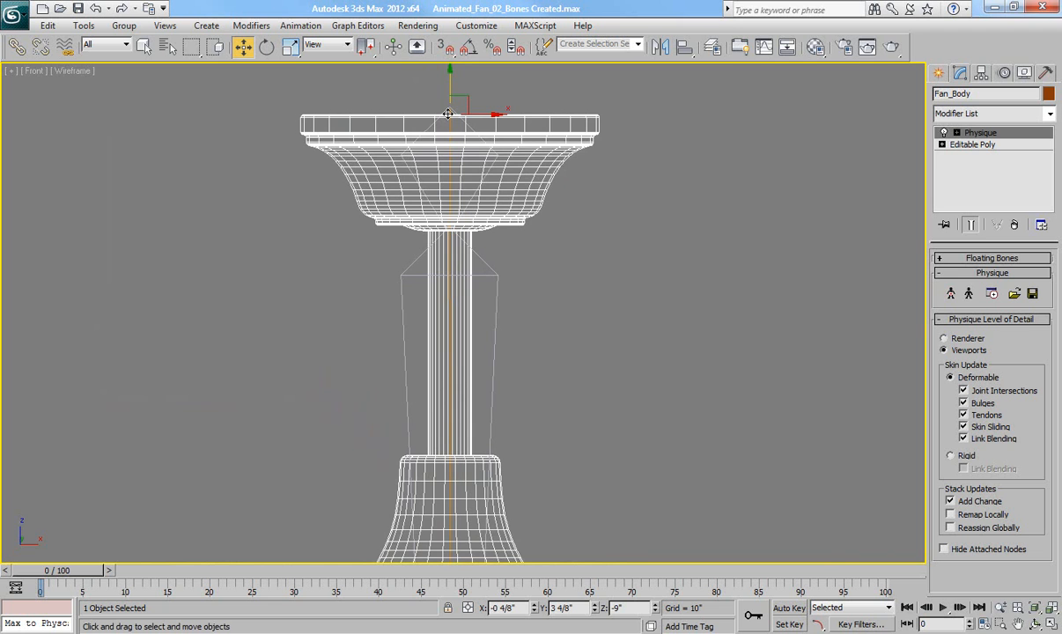
pyautogui.moveTo(519, 499); pyautogui.dragTo(512, 301, button='middle')
pyautogui.scroll(-5, 512, 301)
pyautogui.moveTo(517, 391); pyautogui.dragTo(514, 345, button='middle')
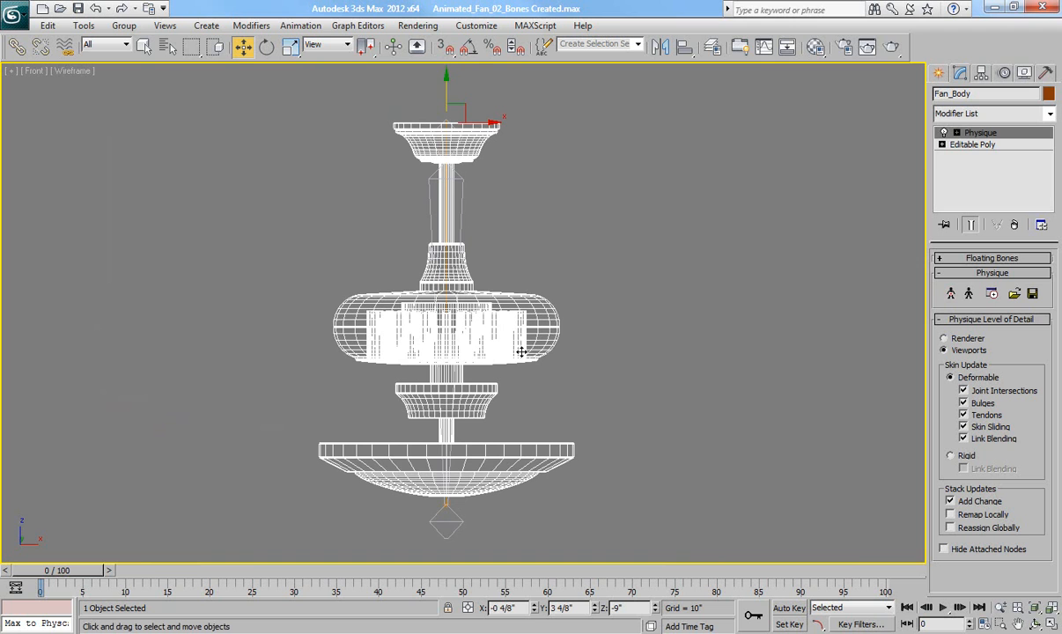
pyautogui.press('F3')
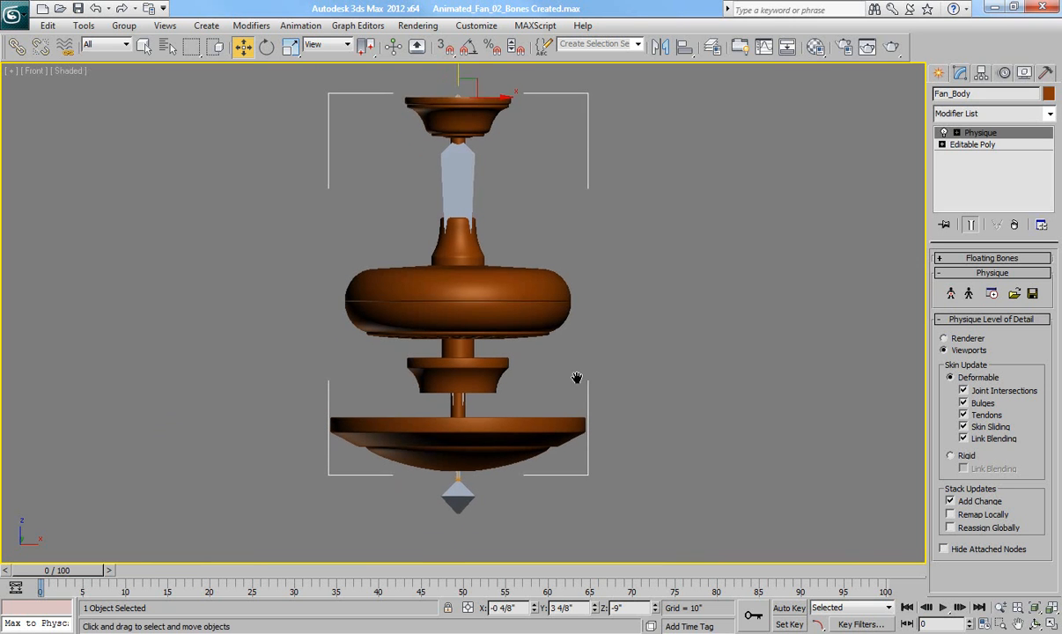
# Try moving the end bone below the light bowl to test how Fan_Body follows, and cancel the moves
pyautogui.click(467, 496)
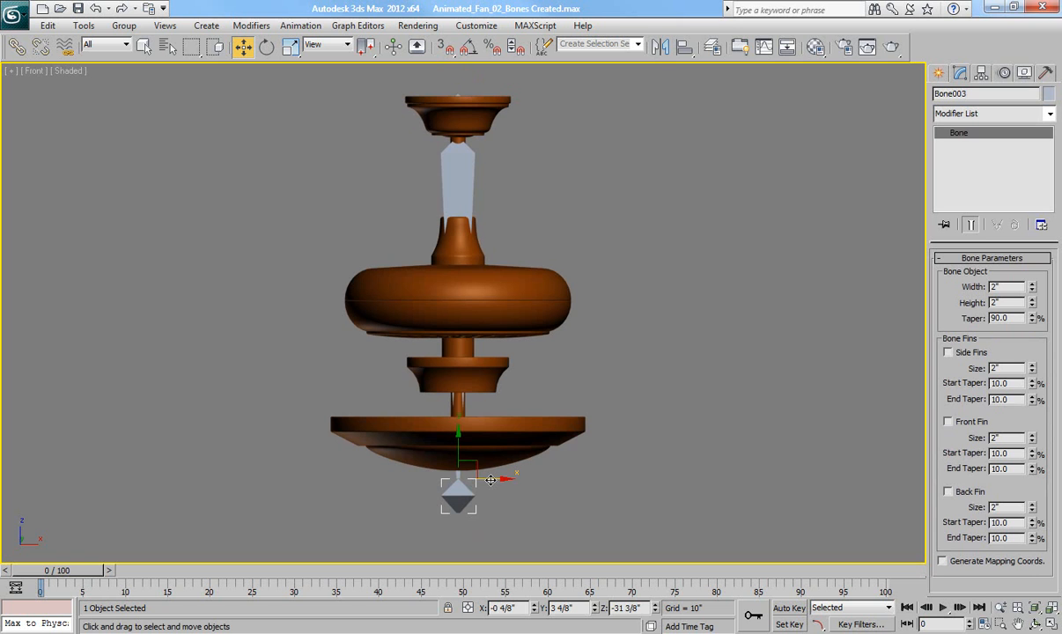
pyautogui.moveTo(491, 480); pyautogui.dragTo(474, 441)
pyautogui.moveTo(492, 480); pyautogui.dragTo(479, 453)
pyautogui.moveTo(510, 441); pyautogui.dragTo(510, 446, button='middle')
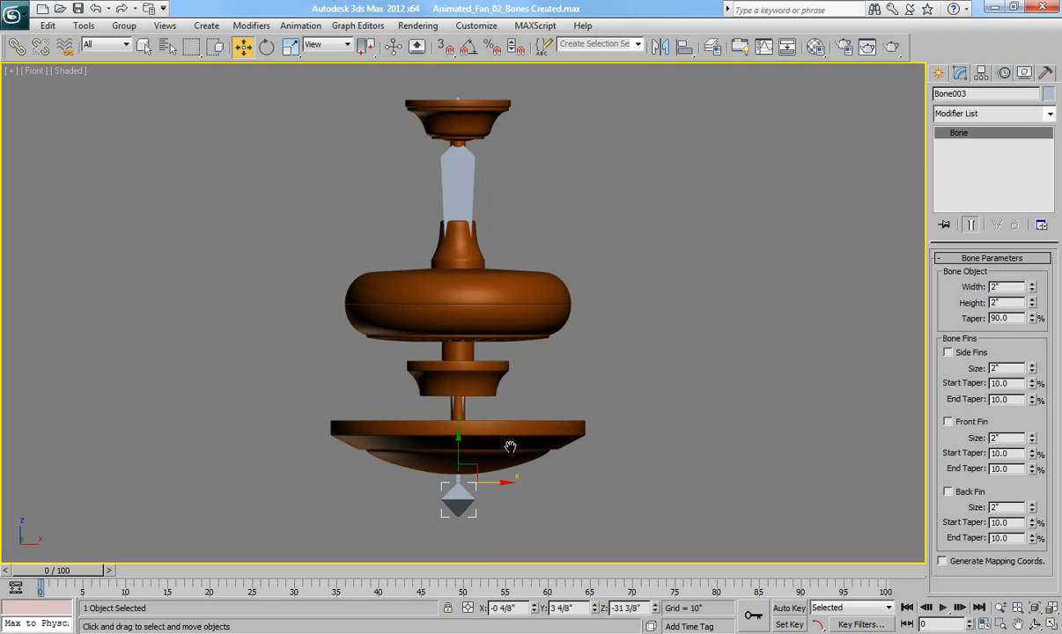
# Enter the Envelope level of Fan_Body's Physique modifier and select the Bone002 link in the wireframe Front view
pyautogui.click(550, 291)
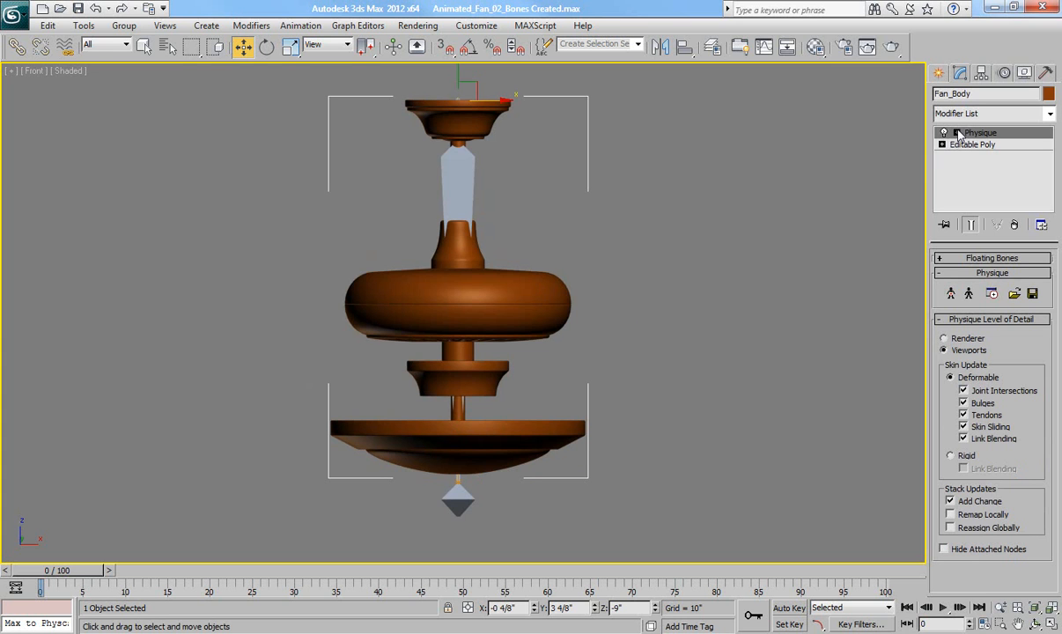
pyautogui.press('j')
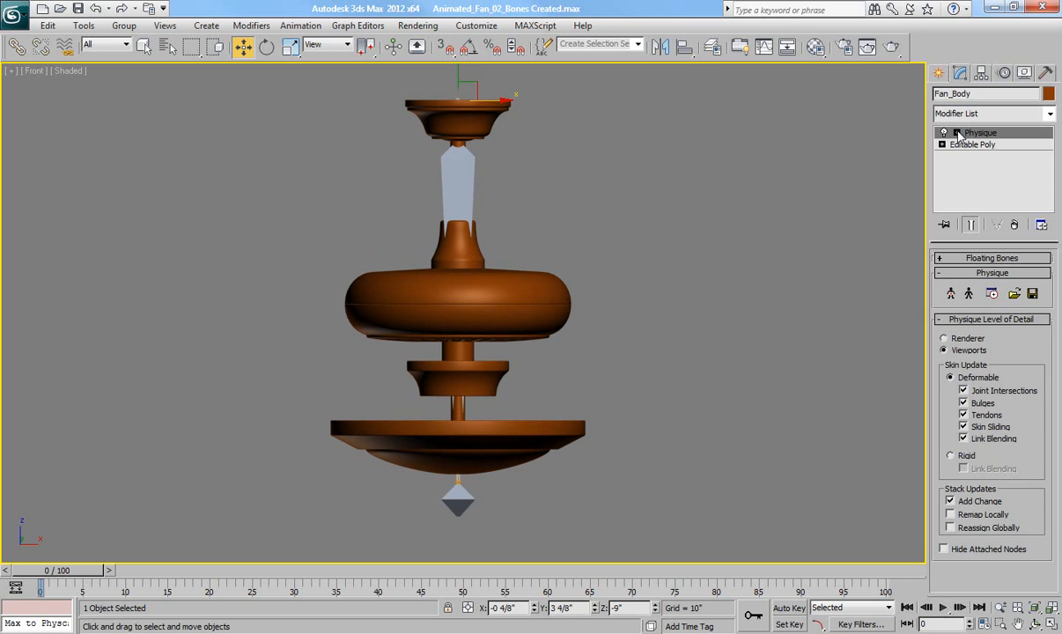
pyautogui.click(957, 133)
pyautogui.click(988, 145)
pyautogui.moveTo(772, 213); pyautogui.dragTo(776, 215, button='middle')
pyautogui.press('F3')
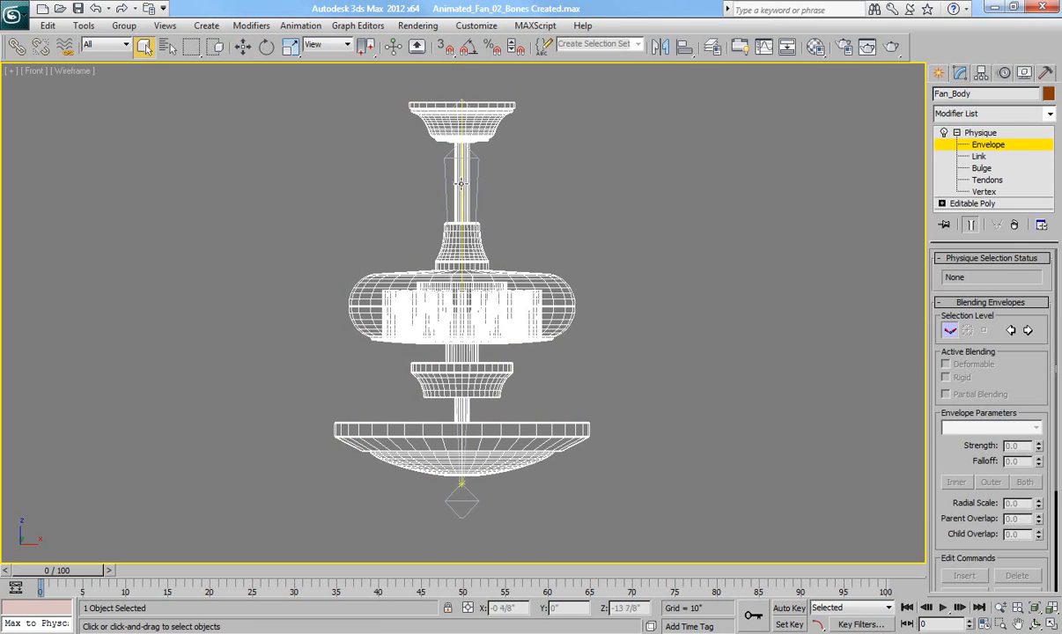
pyautogui.click(462, 186)
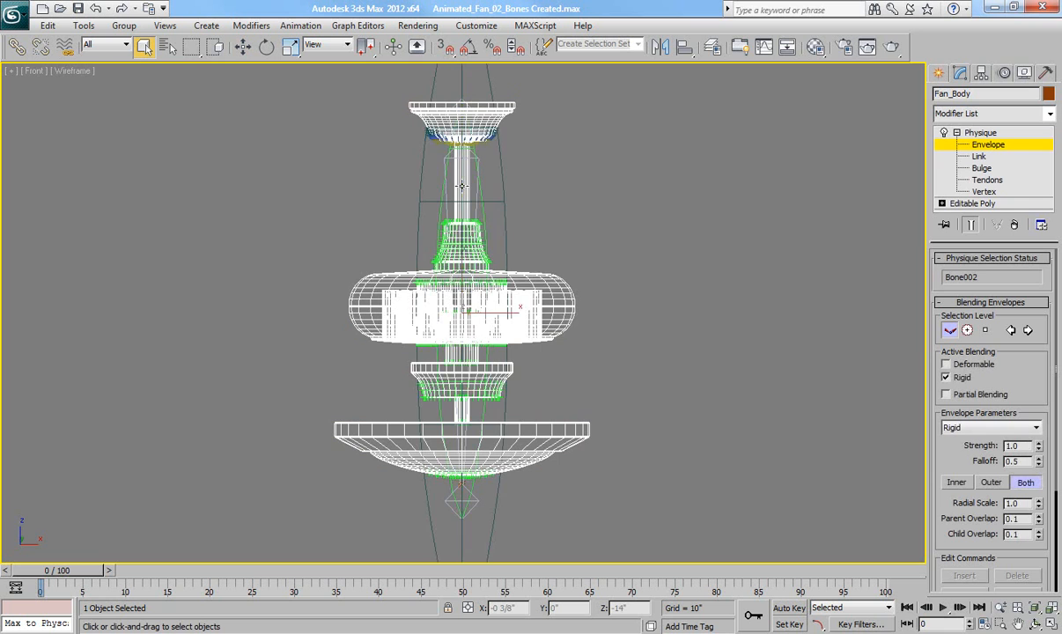
# Examine which Fan_Body vertices the Bone002 envelope covers in the Front and Perspective views
pyautogui.scroll(-2, 491, 280)
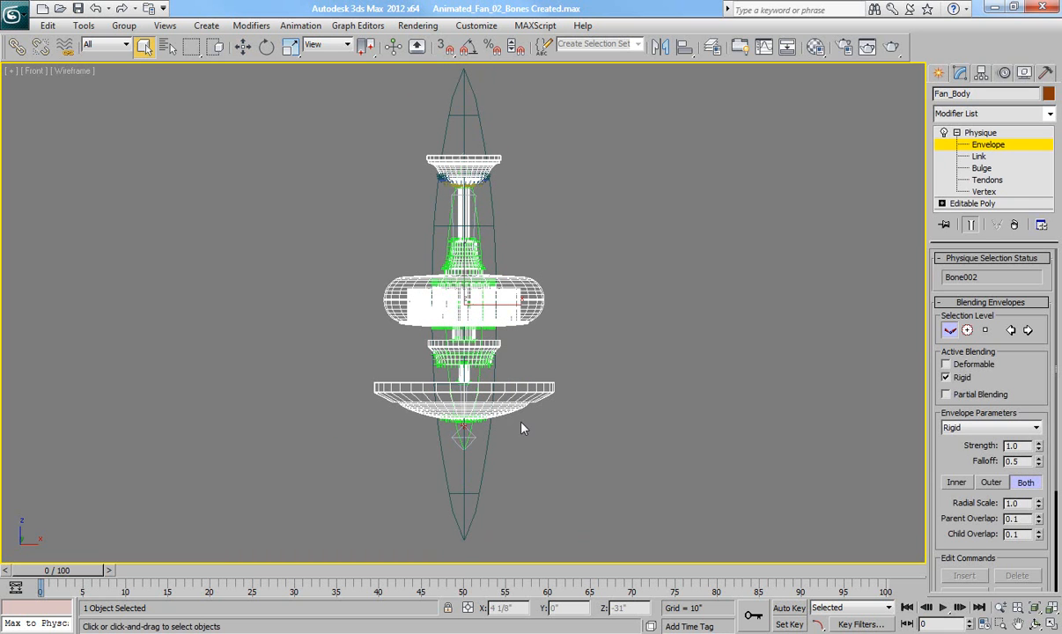
pyautogui.press('F3')
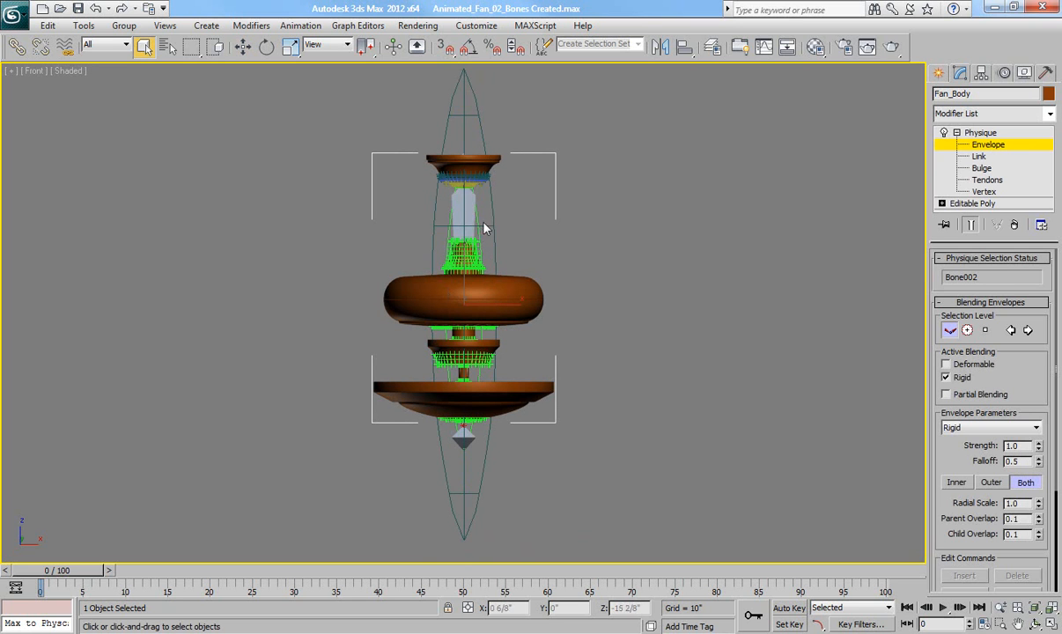
pyautogui.press('p')
pyautogui.moveTo(564, 349)
pyautogui.keyDown('alt'); pyautogui.mouseDown(button='middle')
pyautogui.moveTo(560, 372)
pyautogui.moveTo(505, 381)
pyautogui.moveTo(647, 337)
pyautogui.moveTo(624, 339)
pyautogui.moveTo(595, 375)
pyautogui.moveTo(566, 327)
pyautogui.mouseUp(button='middle'); pyautogui.keyUp('alt')
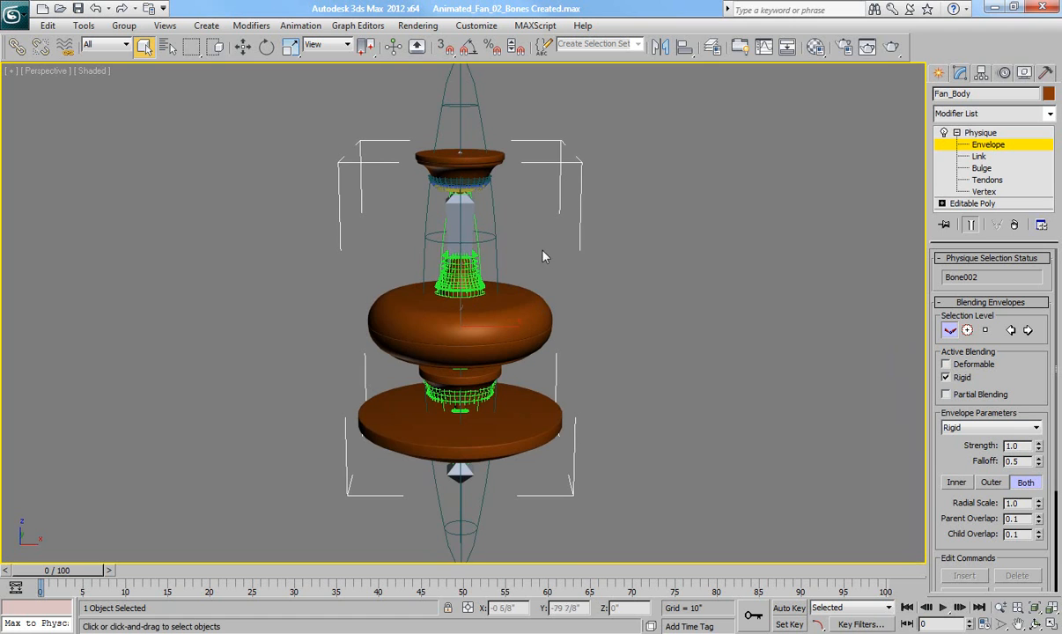
pyautogui.keyDown('alt'); pyautogui.moveTo(546, 262); pyautogui.dragTo(580, 320, button='middle'); pyautogui.keyUp('alt')
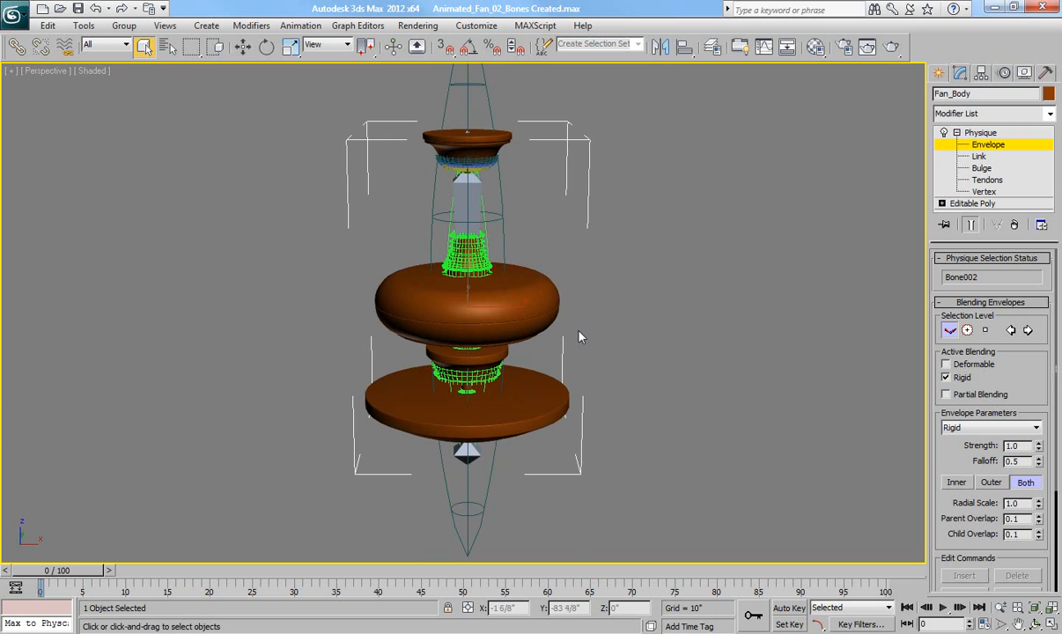
pyautogui.keyDown('alt'); pyautogui.moveTo(579, 333); pyautogui.dragTo(586, 344, button='middle'); pyautogui.keyUp('alt')
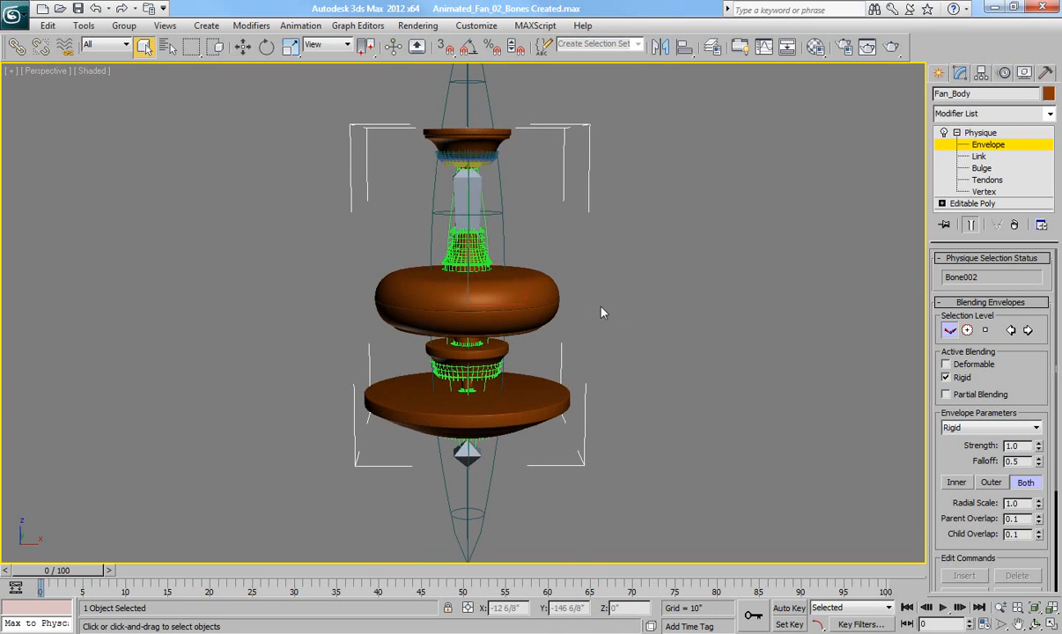
pyautogui.press('f')
pyautogui.press('z')
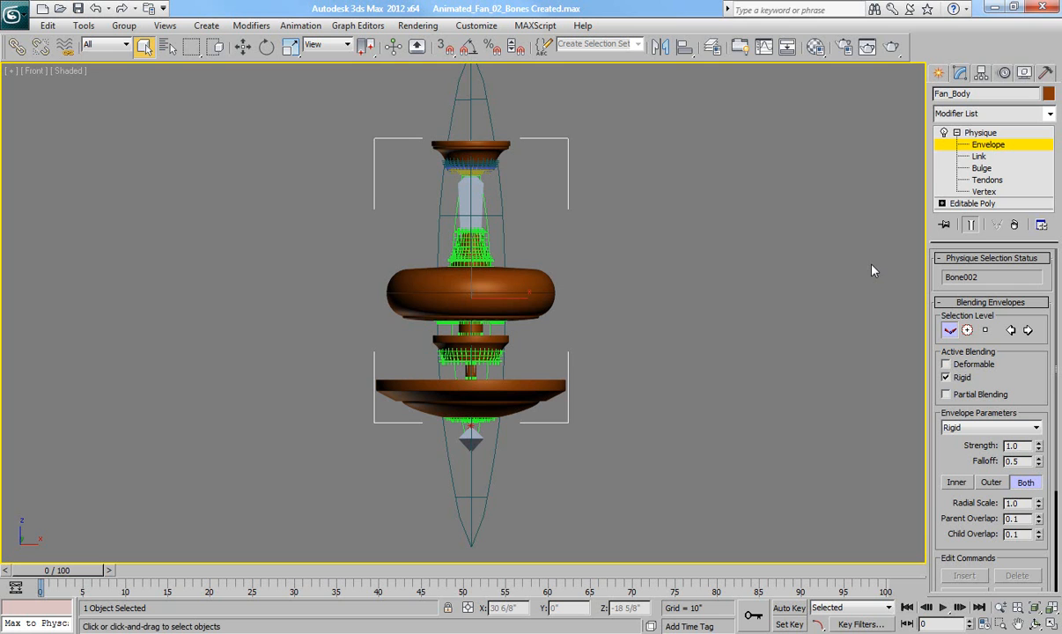
# Scale up the Bone002 envelope's lower cross section in the Front view until it encloses the light bowl
pyautogui.click(968, 331)
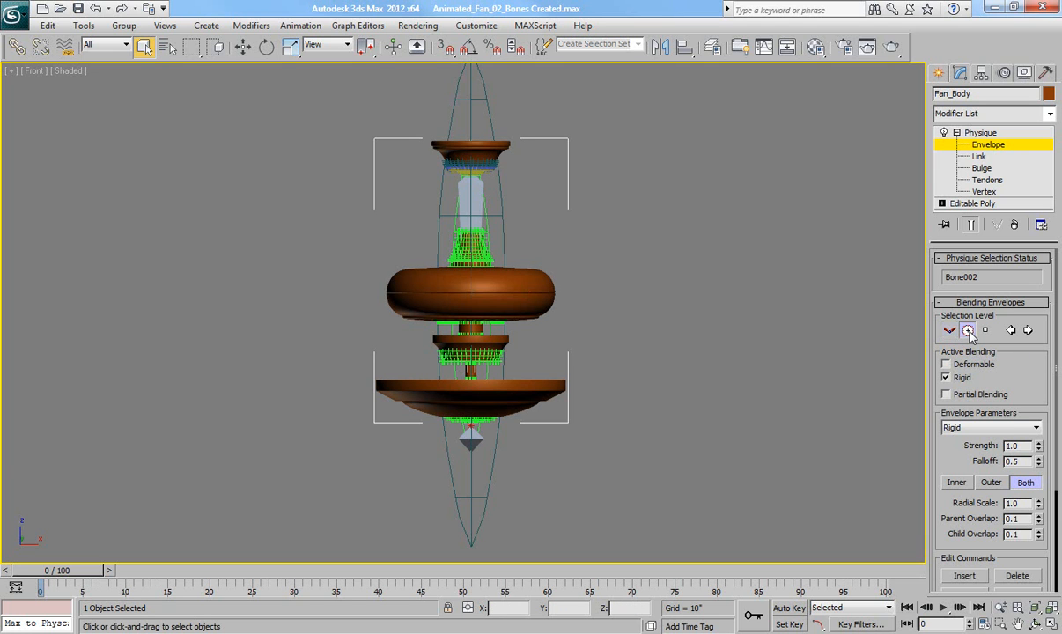
pyautogui.press('F3')
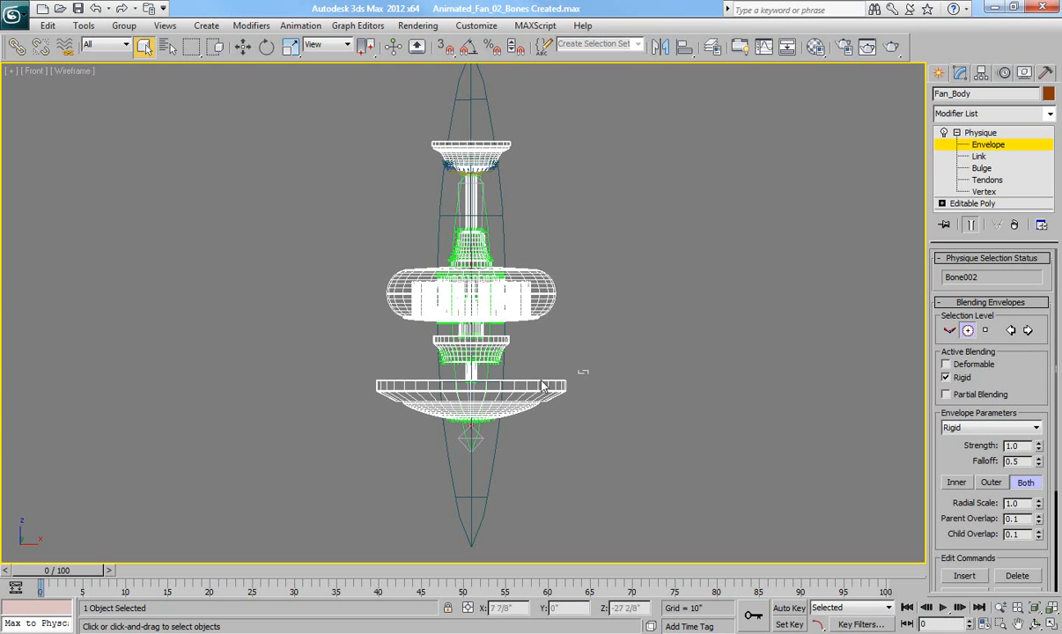
pyautogui.click(458, 407)
pyautogui.press('r')
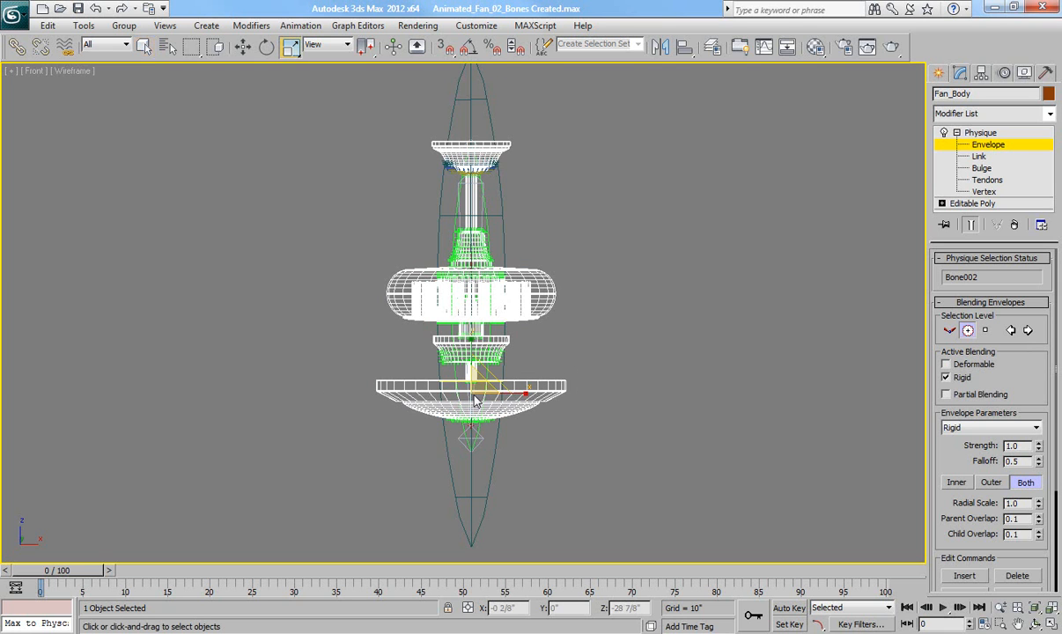
pyautogui.moveTo(492, 348); pyautogui.dragTo(519, 195)
pyautogui.moveTo(474, 385); pyautogui.dragTo(478, 375)
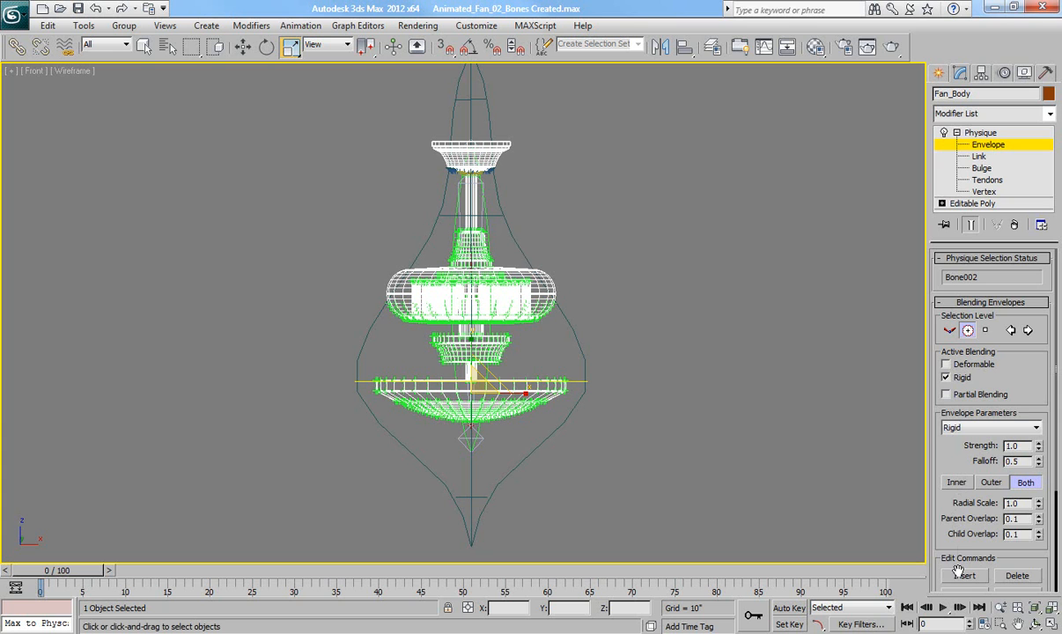
# Insert an envelope cross section through the motor housing, scale it to about 131% to enclose the housing, and exit Envelope editing
pyautogui.moveTo(959, 560); pyautogui.dragTo(960, 451)
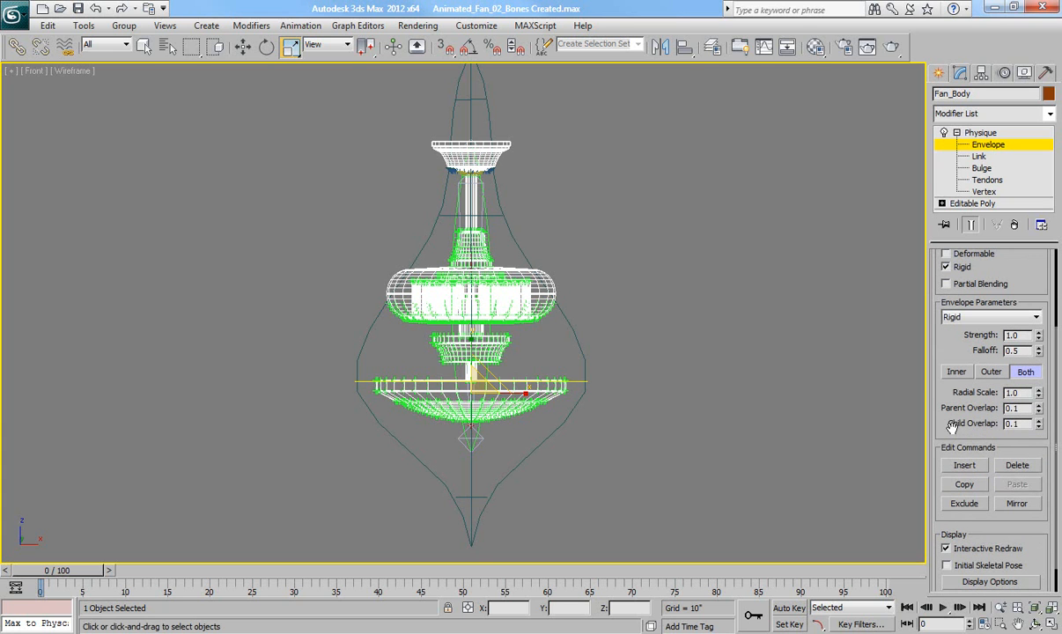
pyautogui.click(965, 465)
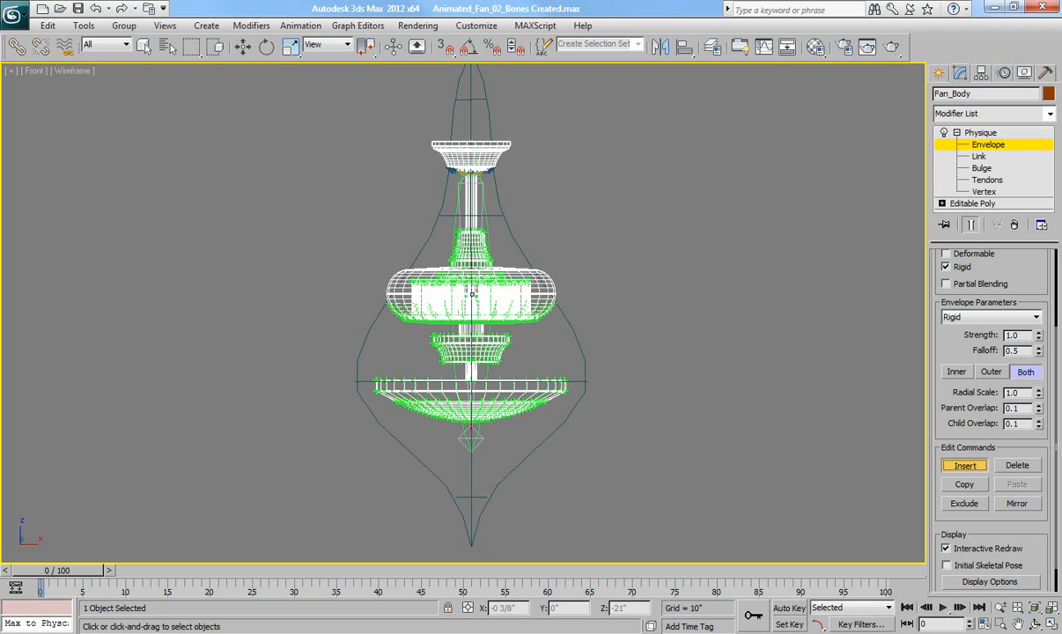
pyautogui.click(966, 466)
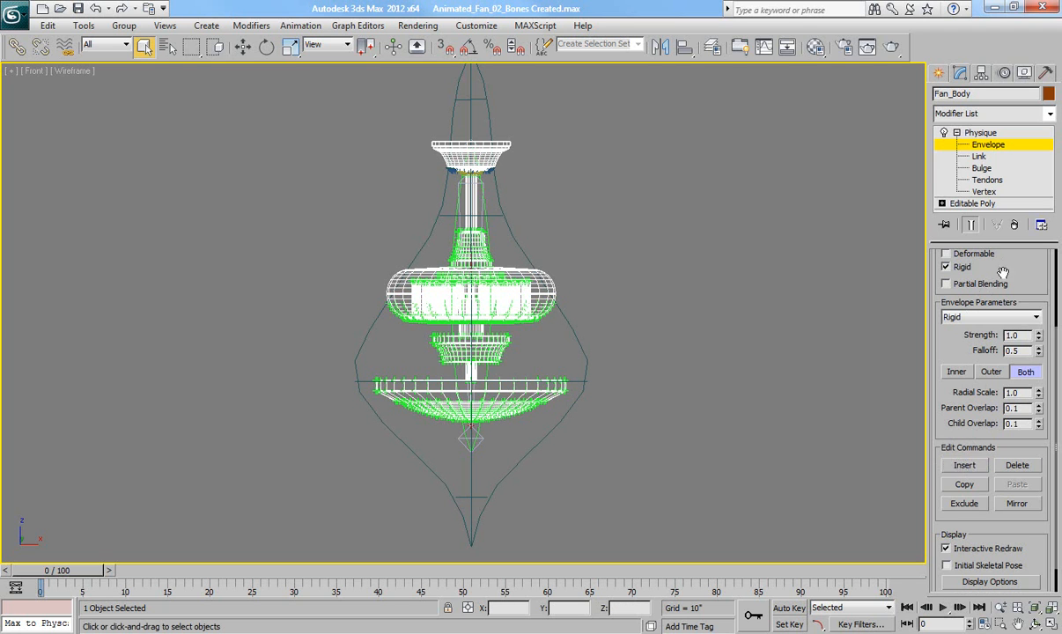
pyautogui.moveTo(1003, 263); pyautogui.dragTo(996, 383)
pyautogui.moveTo(597, 274); pyautogui.dragTo(358, 308)
pyautogui.press('r')
pyautogui.moveTo(473, 291); pyautogui.dragTo(489, 267)
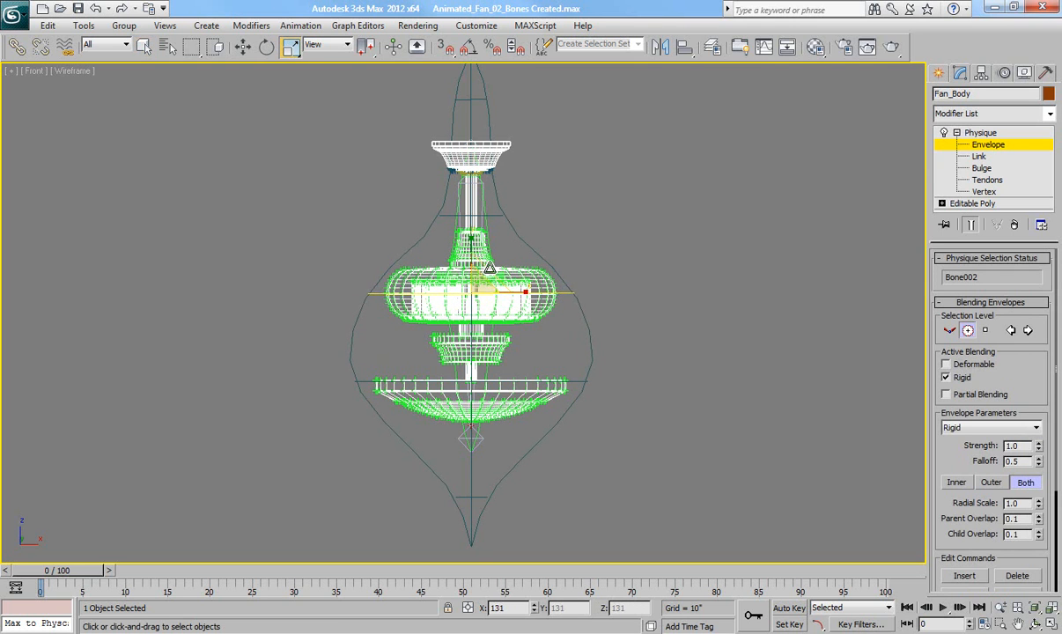
pyautogui.click(979, 144)
# Test-move the end bone in the shaded Front view to check the binding and undo the move
pyautogui.moveTo(630, 330); pyautogui.dragTo(636, 366, button='middle')
pyautogui.press('F3')
pyautogui.click(474, 456)
pyautogui.press('w')
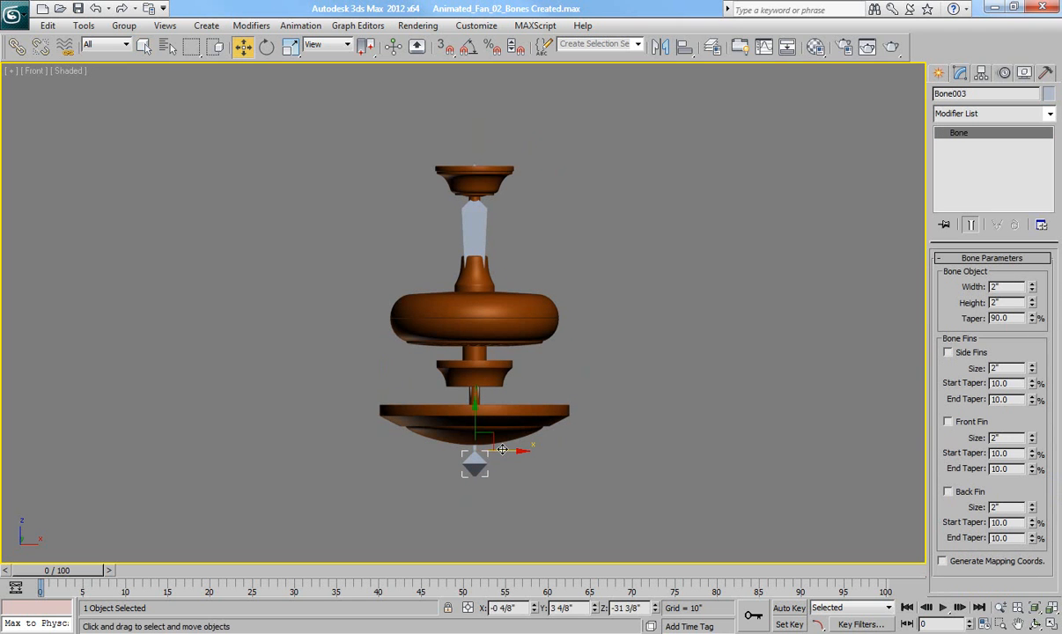
pyautogui.moveTo(502, 450)
pyautogui.mouseDown()
pyautogui.moveTo(453, 469)
pyautogui.moveTo(363, 433)
pyautogui.moveTo(579, 445)
pyautogui.moveTo(423, 451)
pyautogui.moveTo(564, 453)
pyautogui.moveTo(505, 448)
pyautogui.mouseUp()
pyautogui.hotkey('ctrl', 'z')
# Select Fan_Body, frame it in the four-viewport layout, and examine the rod joint under the ceiling mount up close in Perspective
pyautogui.press('p')
pyautogui.moveTo(500, 263); pyautogui.dragTo(528, 418, button='middle')
pyautogui.scroll(10, 532, 422)
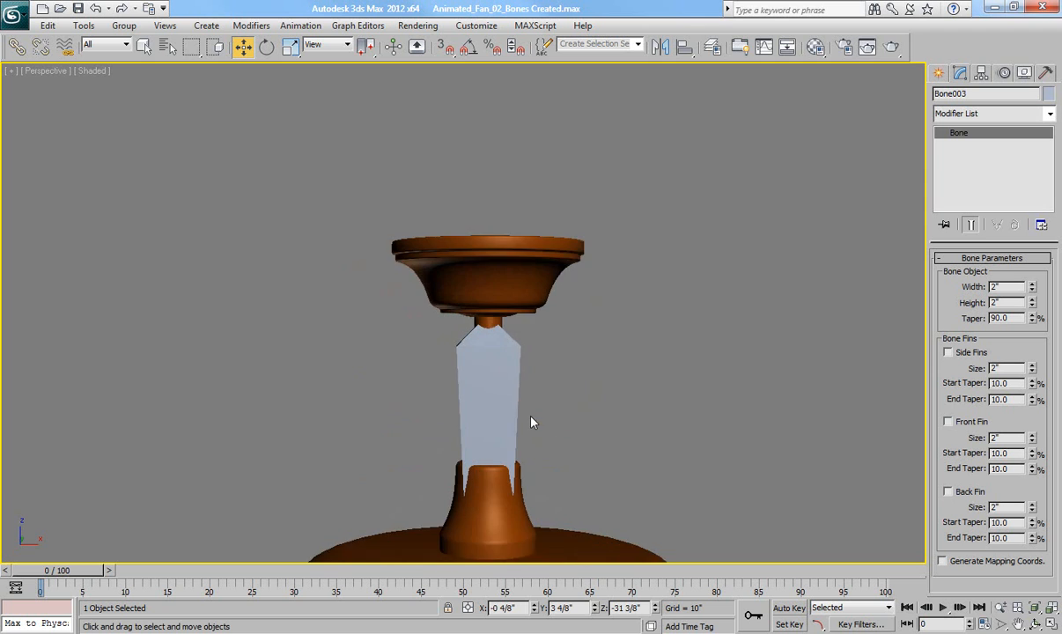
pyautogui.scroll(8, 577, 370)
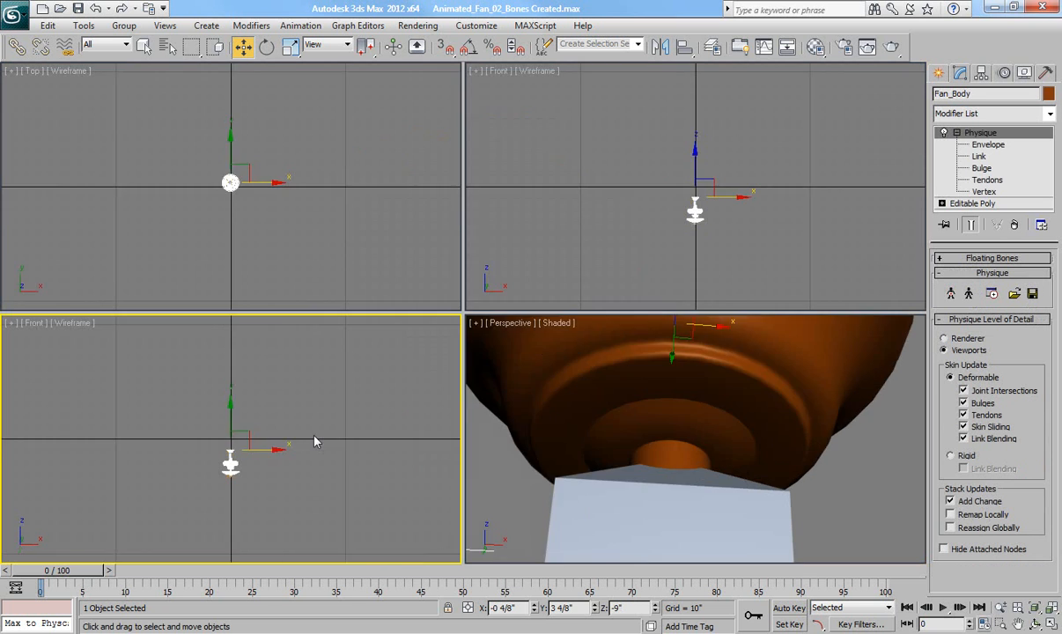
pyautogui.hotkey('ctrl', 'shift', 'z')
pyautogui.rightClick(692, 458)
pyautogui.scroll(5, 692, 459)
pyautogui.scroll(8, 691, 459)
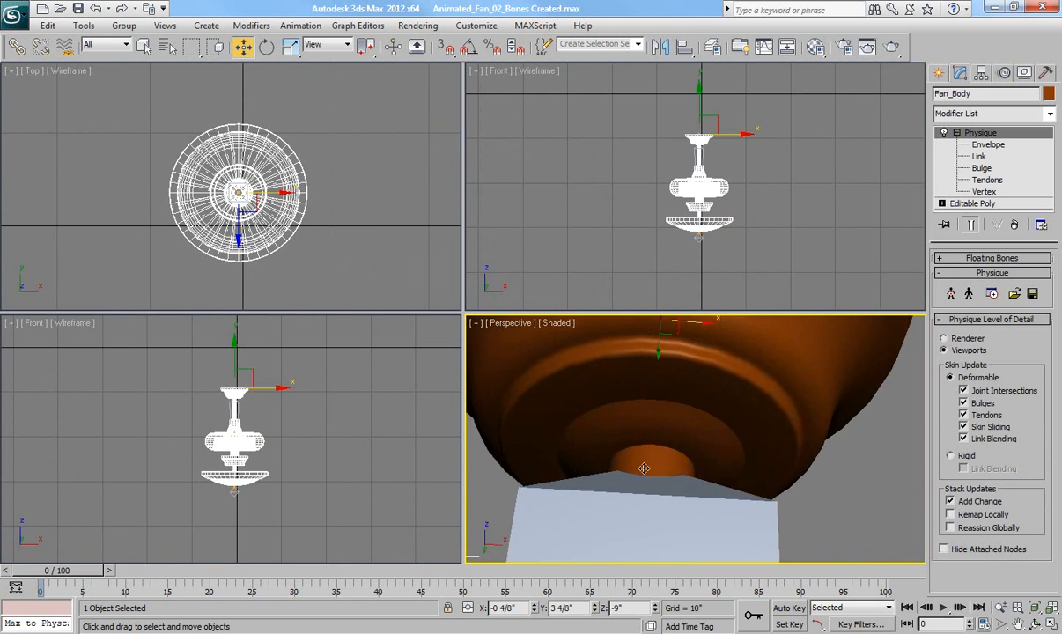
pyautogui.moveTo(645, 445); pyautogui.dragTo(843, 426, button='middle')
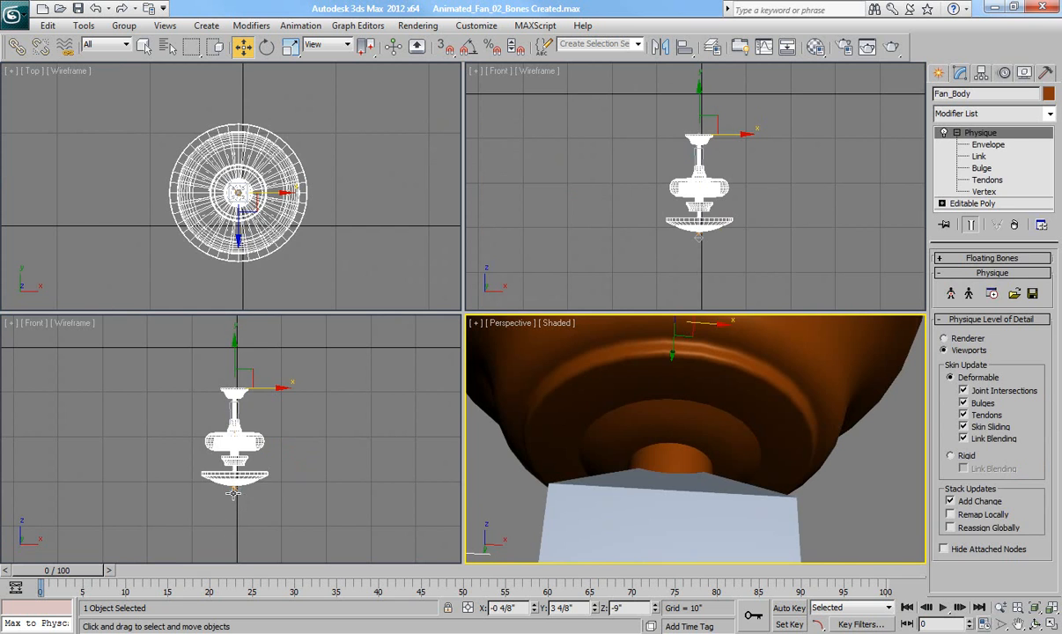
# Test-move the end bone in the wireframe Front view and check how the rod joint under the ceiling mount reacts in Perspective
pyautogui.click(233, 492)
pyautogui.moveTo(275, 488); pyautogui.dragTo(266, 515)
pyautogui.scroll(-5, 680, 423)
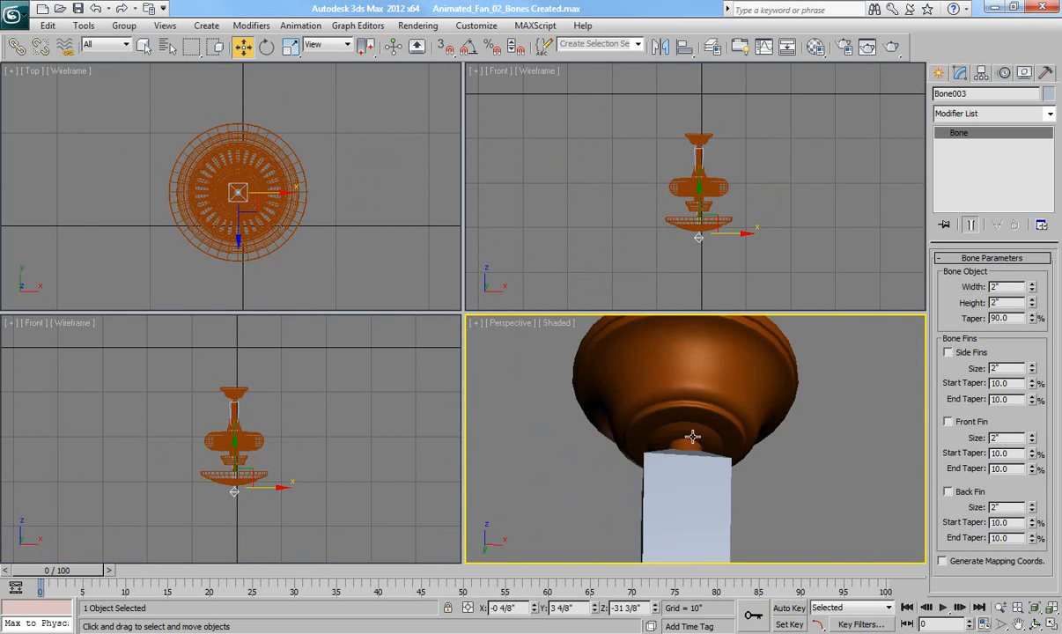
pyautogui.hotkey('alt', 'w')
pyautogui.scroll(-4, 735, 429)
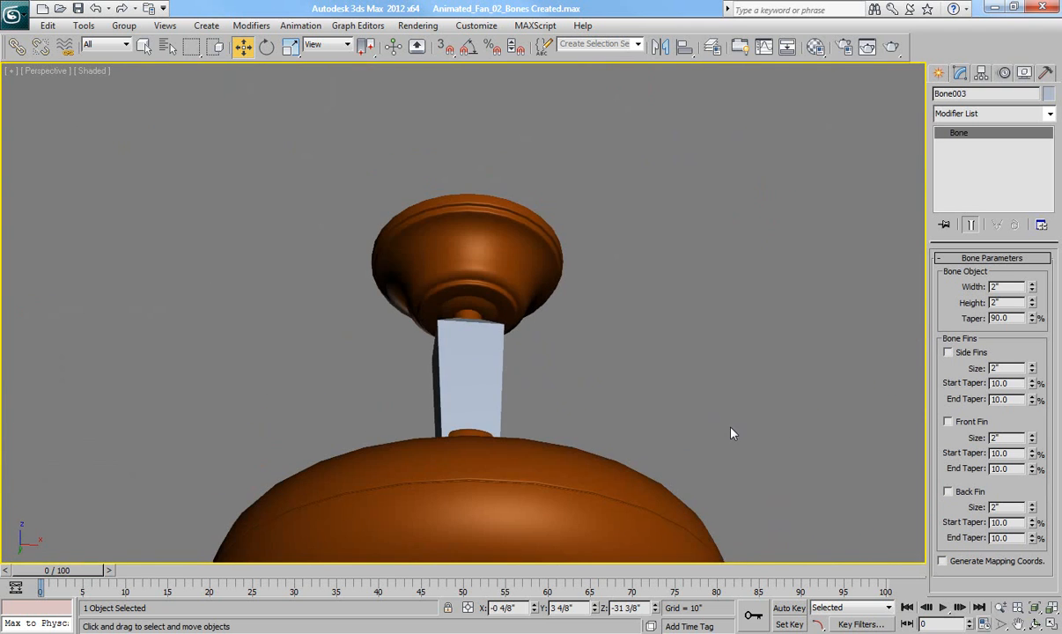
# Select Fan_Body and start editing its Physique envelopes, with the underside of the ceiling mount framed up close
pyautogui.scroll(5, 520, 317)
pyautogui.click(519, 415)
pyautogui.click(565, 229)
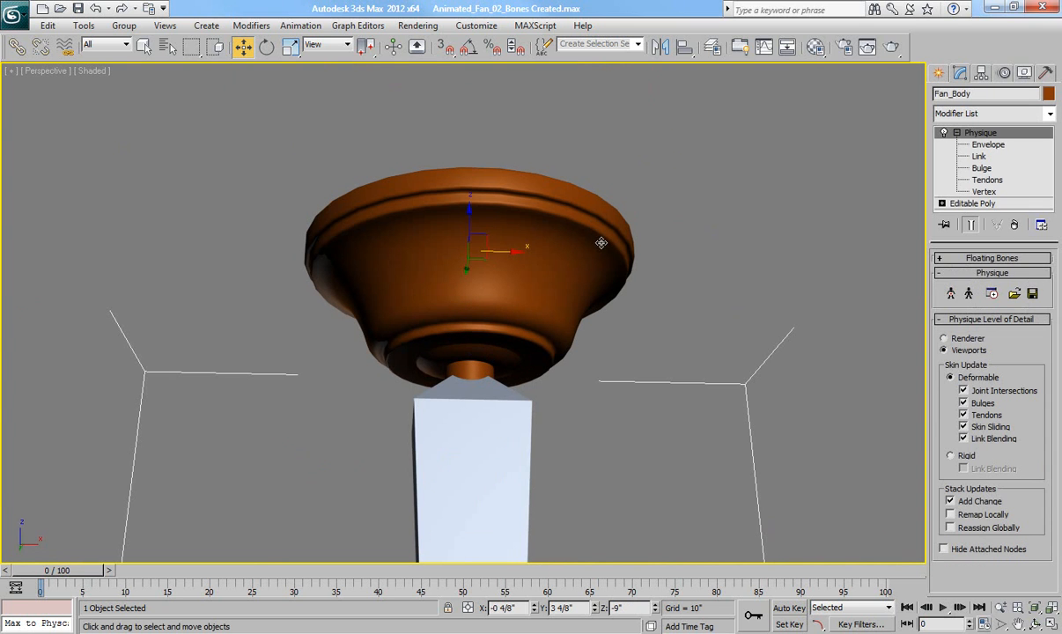
pyautogui.click(982, 144)
pyautogui.moveTo(625, 394); pyautogui.dragTo(643, 335, button='middle')
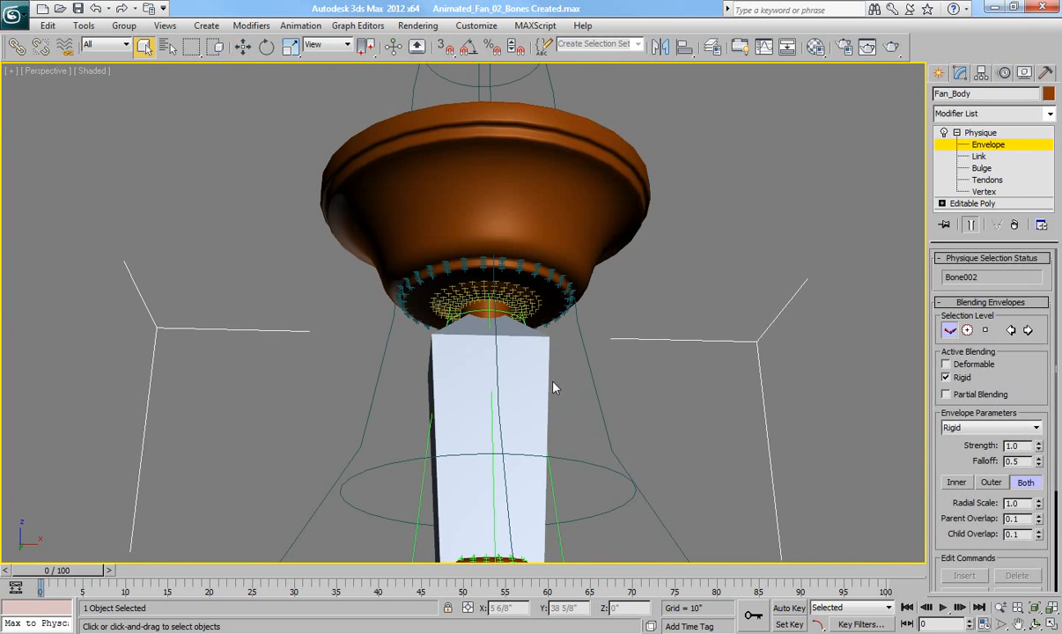
pyautogui.keyDown('alt'); pyautogui.moveTo(603, 404); pyautogui.dragTo(593, 358, button='middle'); pyautogui.keyUp('alt')
pyautogui.keyDown('alt'); pyautogui.moveTo(607, 402); pyautogui.dragTo(610, 388, button='middle'); pyautogui.keyUp('alt')
pyautogui.scroll(2, 608, 374)
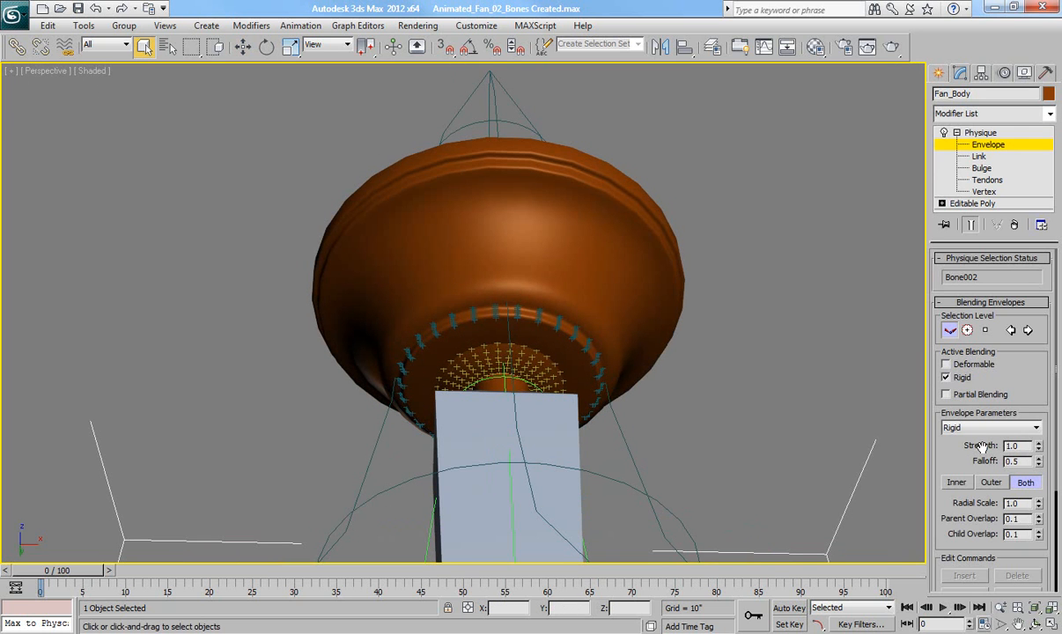
# Turn on the shaded envelope display to show the vertex weights around the rod joint under the ceiling mount
pyautogui.scroll(-4, 978, 440)
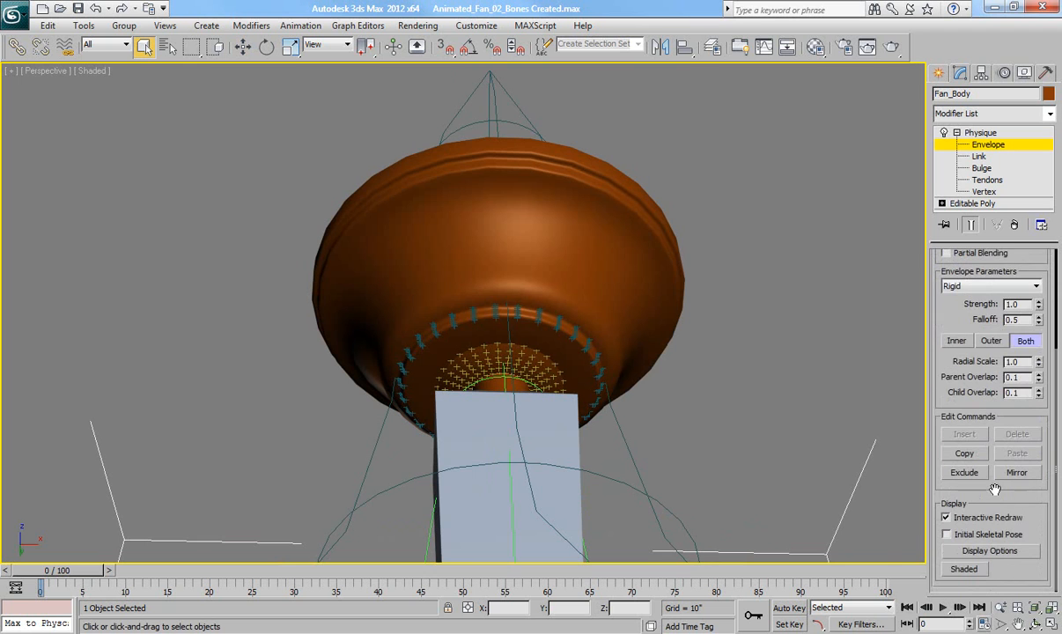
pyautogui.click(964, 570)
pyautogui.moveTo(682, 439); pyautogui.dragTo(666, 385, button='middle')
pyautogui.scroll(3, 562, 291)
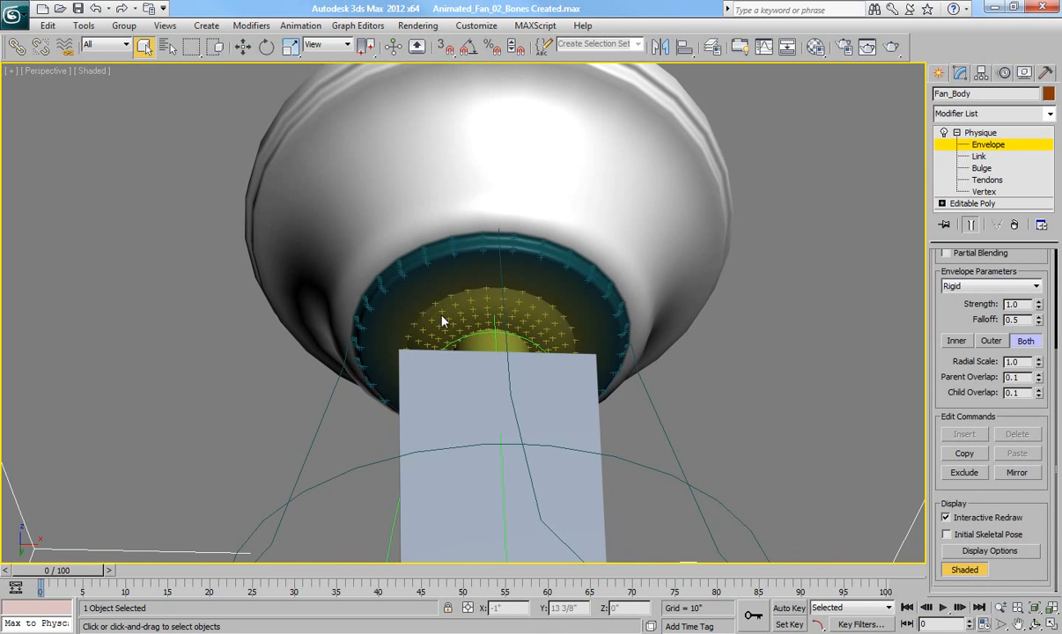
# Select the upper link inside the ceiling mount in wireframe and examine which vertices its envelope covers
pyautogui.scroll(-5, 418, 317)
pyautogui.press('F3')
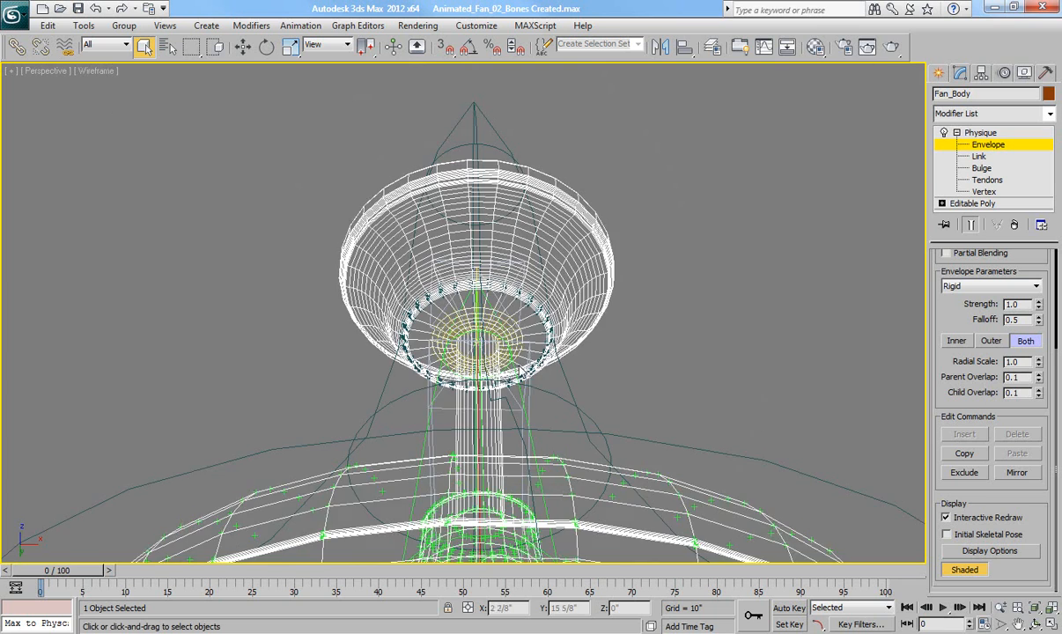
pyautogui.scroll(3, 519, 333)
pyautogui.moveTo(561, 364); pyautogui.dragTo(560, 436, button='middle')
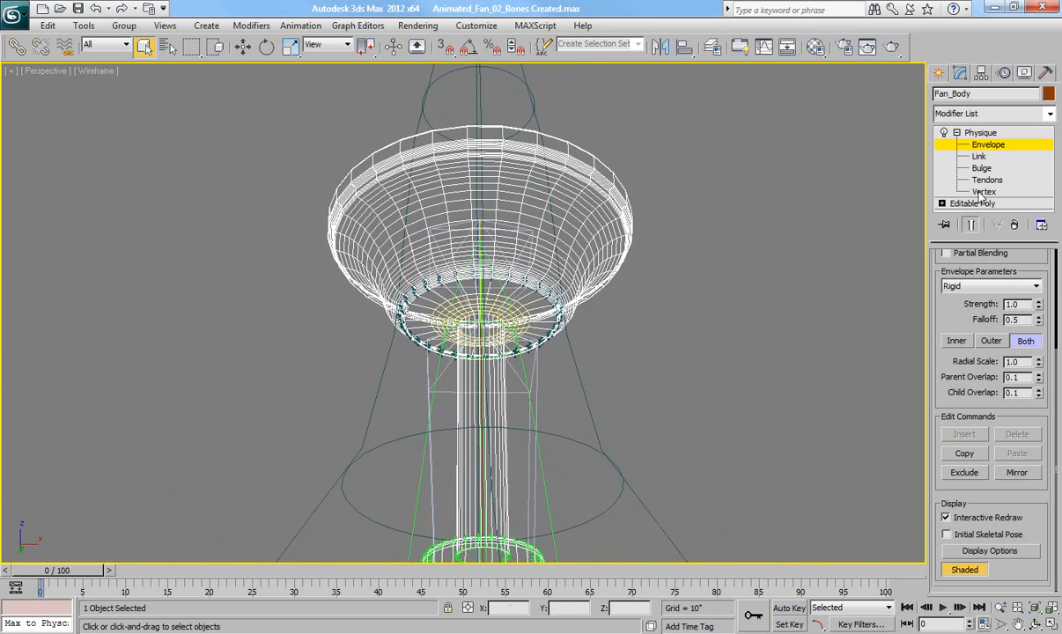
pyautogui.keyDown('alt'); pyautogui.moveTo(483, 230); pyautogui.dragTo(517, 292, button='middle'); pyautogui.keyUp('alt')
pyautogui.click(483, 191)
pyautogui.scroll(-6, 565, 297)
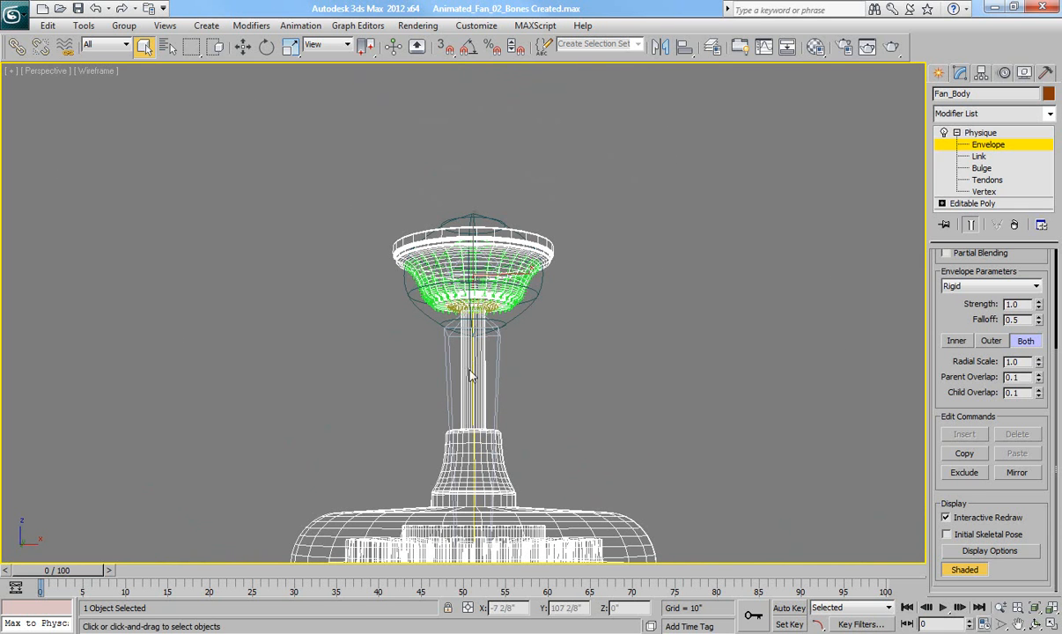
# Reselect the Bone002 link and examine its envelope's influence on the ceiling mount in shaded and wireframe display
pyautogui.click(443, 352)
pyautogui.press('F3')
pyautogui.keyDown('alt'); pyautogui.moveTo(574, 399); pyautogui.dragTo(556, 277, button='middle'); pyautogui.keyUp('alt')
pyautogui.scroll(3, 514, 284)
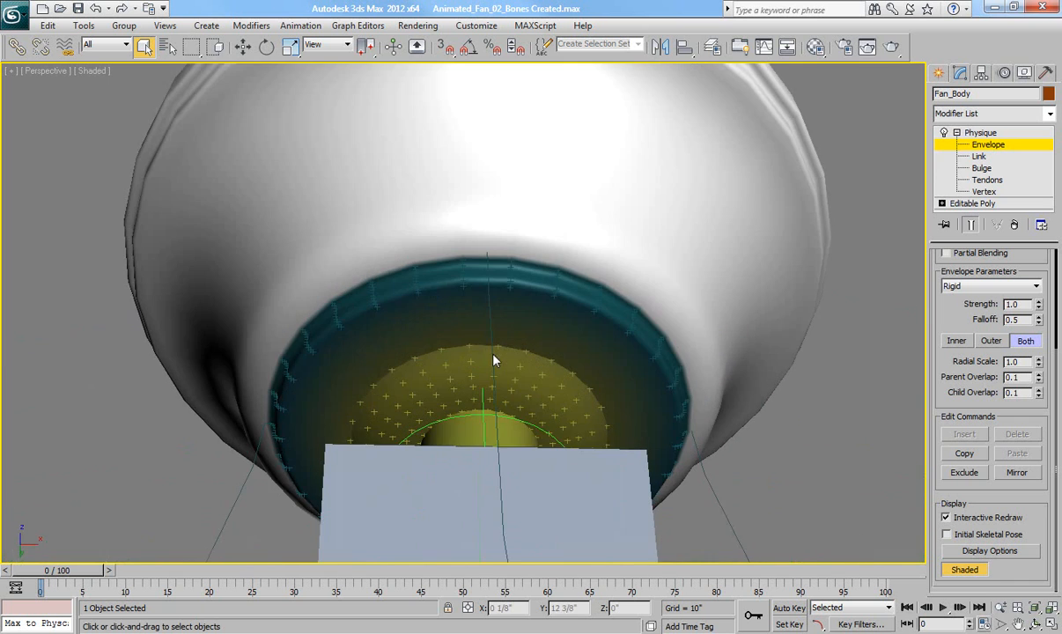
pyautogui.scroll(-1, 527, 358)
pyautogui.scroll(4, 541, 351)
pyautogui.scroll(-4, 552, 357)
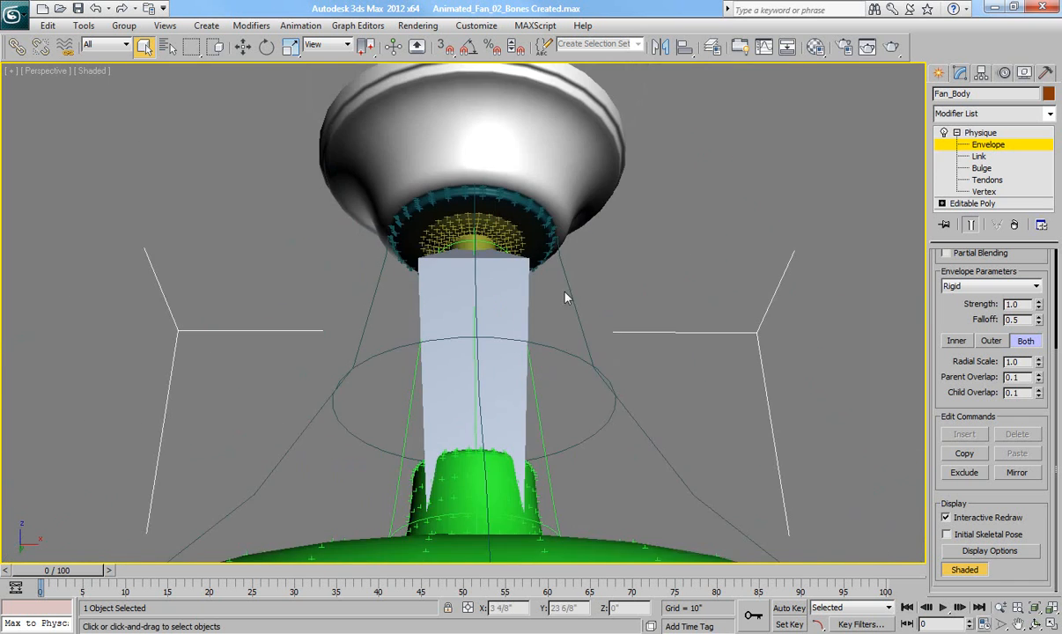
pyautogui.scroll(4, 553, 370)
pyautogui.press('F3')
pyautogui.scroll(-2, 567, 411)
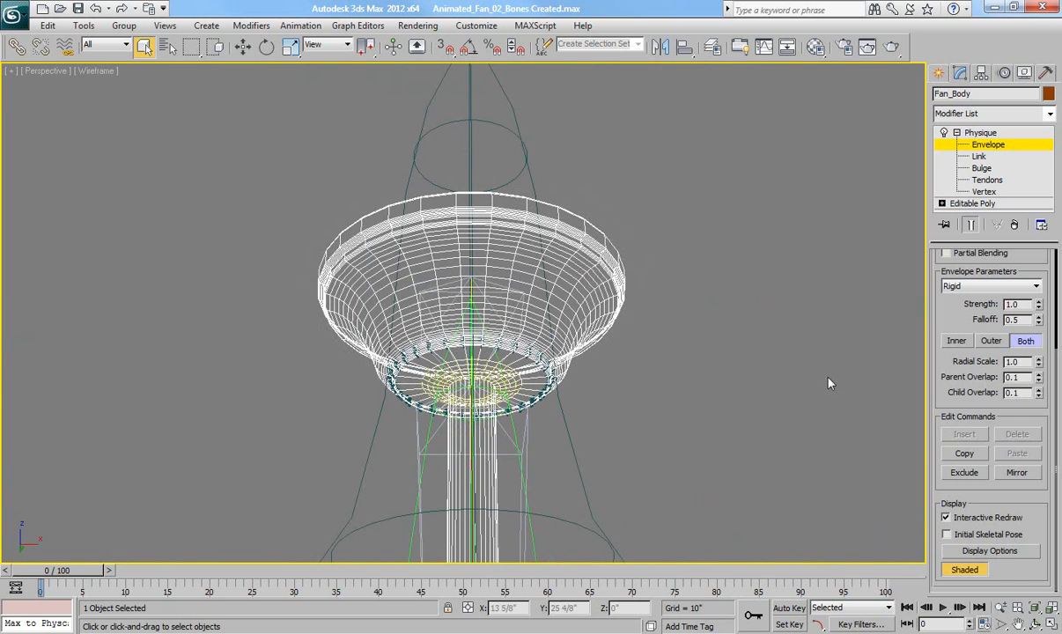
# Switch to the Cross Section selection level and move the Bone002 inner envelope's upper cross section slightly down
pyautogui.moveTo(947, 320); pyautogui.dragTo(952, 475)
pyautogui.click(968, 331)
pyautogui.scroll(-2, 641, 317)
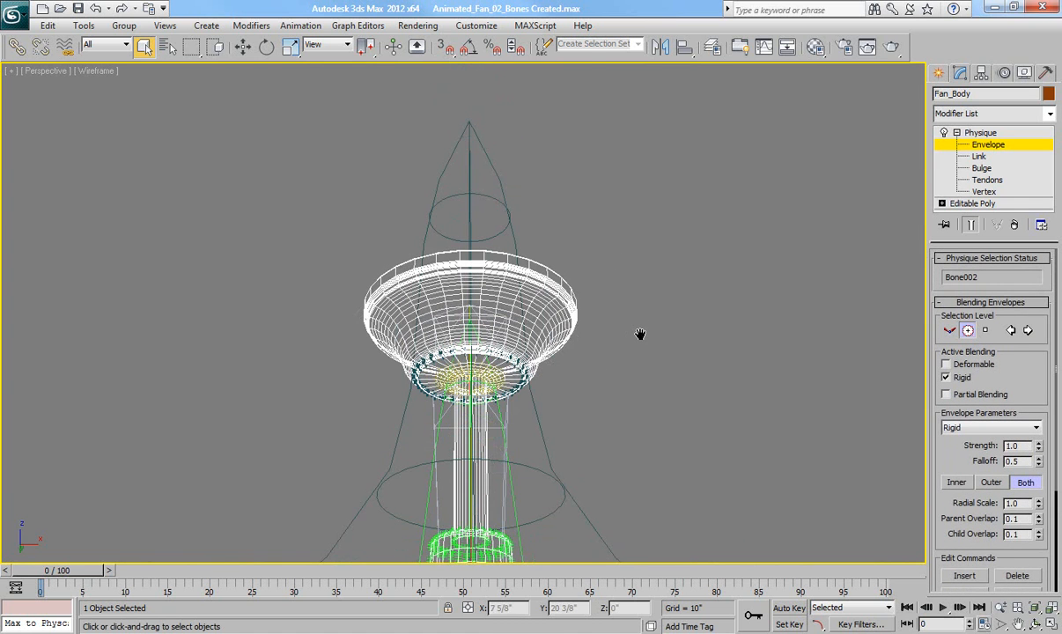
pyautogui.scroll(2, 443, 362)
pyautogui.press('F3')
pyautogui.press('w')
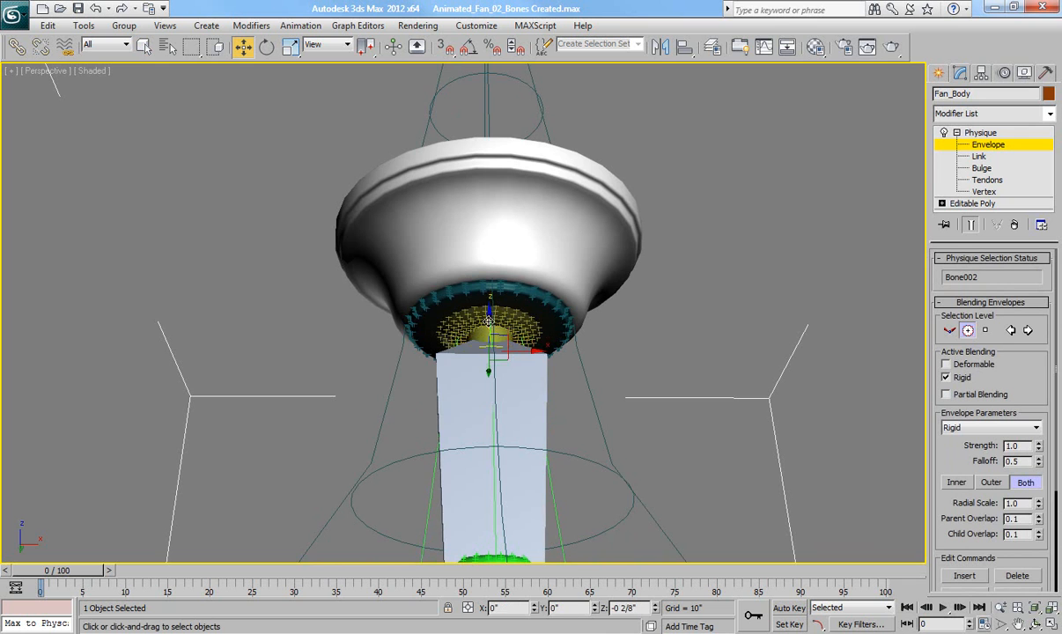
# Move the top control point of the Bone002 inner envelope down to the rod joint, to a Parent Overlap of about -0.011
pyautogui.click(986, 330)
pyautogui.press('F3')
pyautogui.click(489, 249)
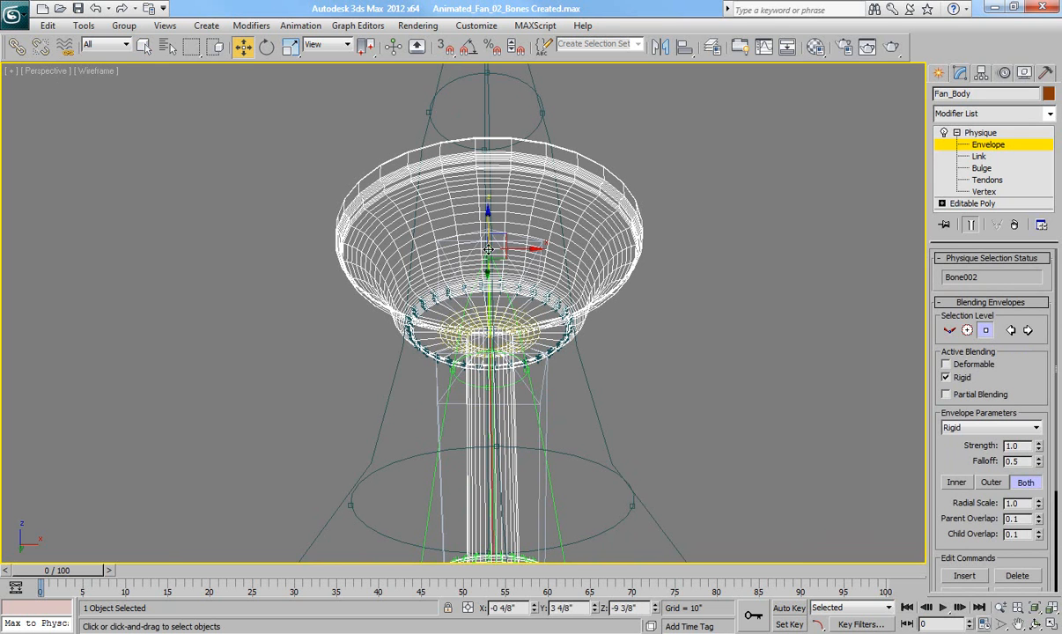
pyautogui.moveTo(487, 227); pyautogui.dragTo(484, 308)
pyautogui.press('F3')
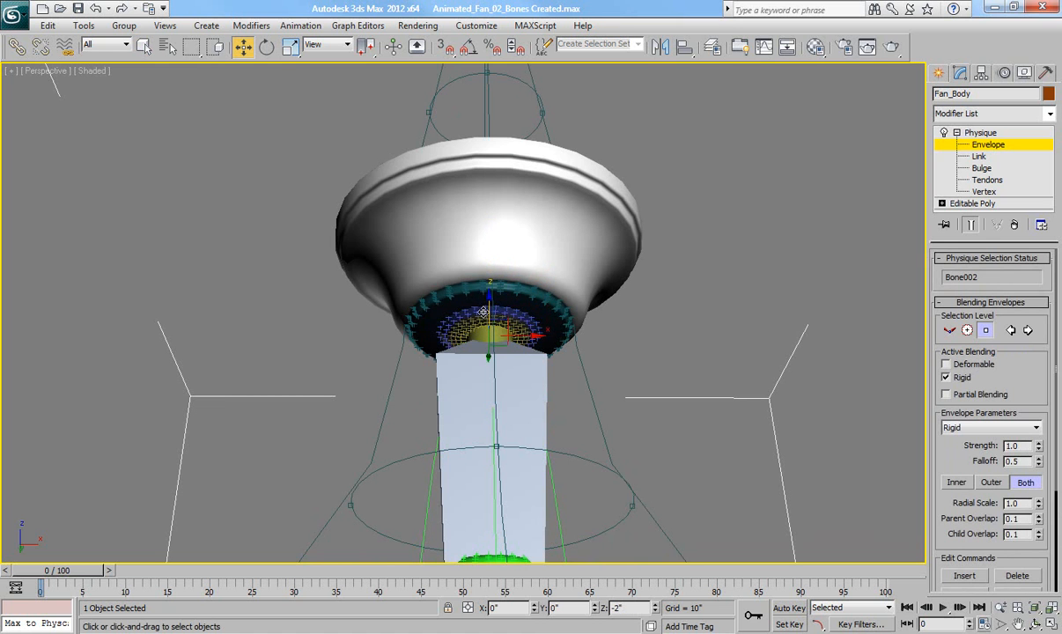
pyautogui.scroll(5, 608, 368)
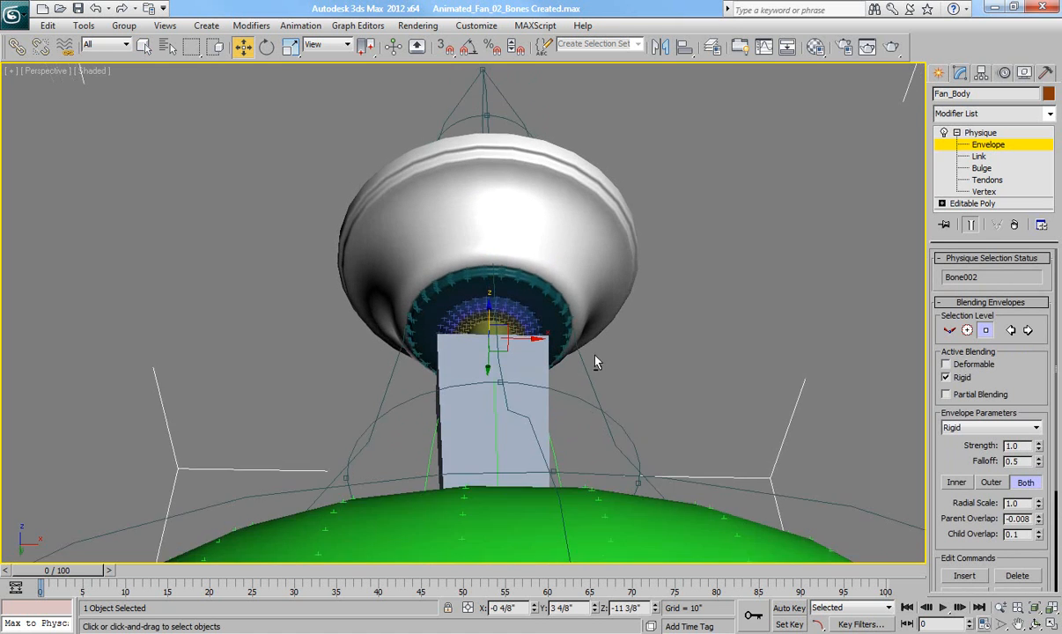
pyautogui.moveTo(653, 374); pyautogui.dragTo(553, 361, button='middle')
pyautogui.moveTo(486, 357); pyautogui.dragTo(493, 370)
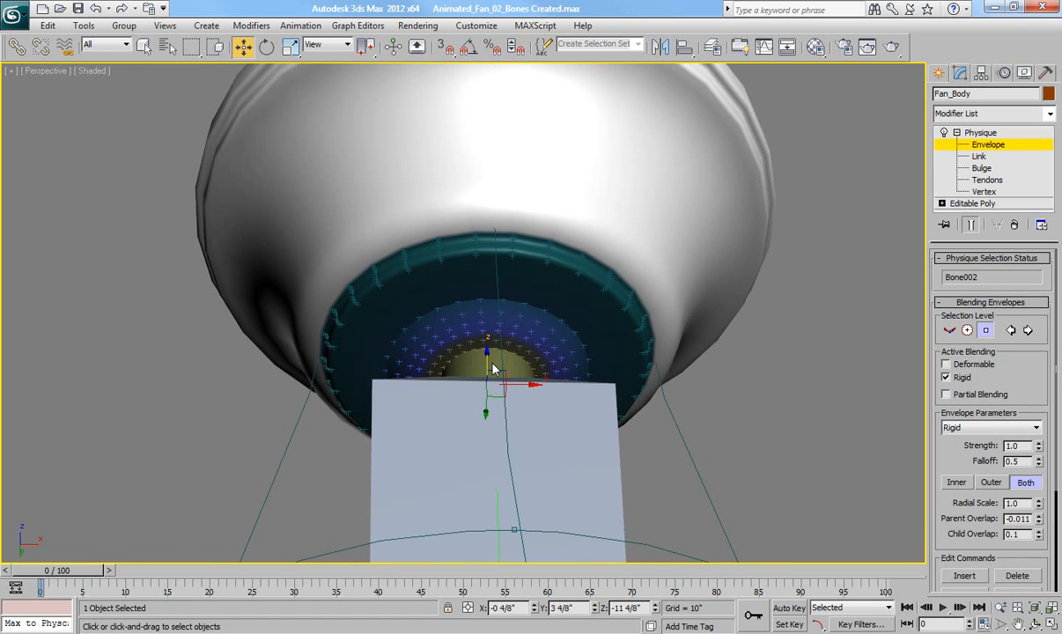
pyautogui.scroll(-4, 498, 340)
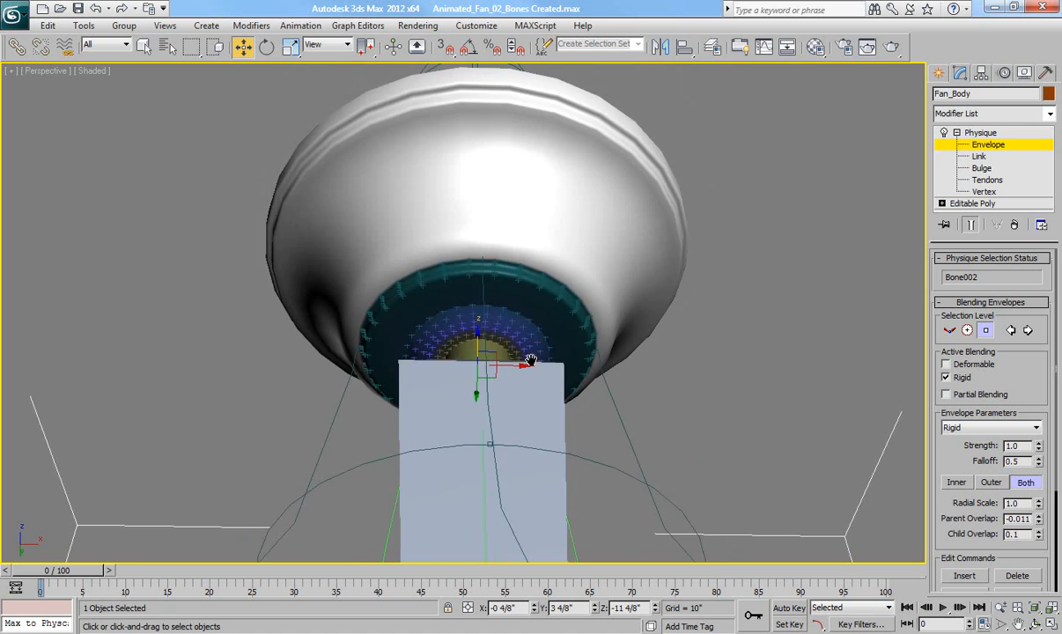
# Move the upper cross section of the Bone002 outer envelope down to the rod joint under the ceiling mount
pyautogui.click(968, 330)
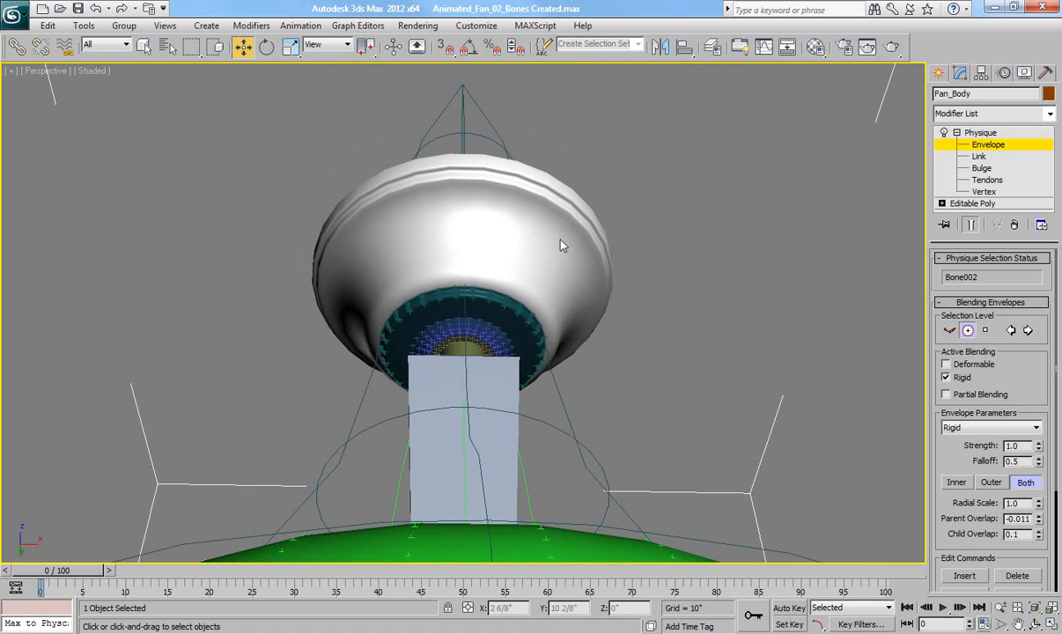
pyautogui.press('F3')
pyautogui.click(488, 146)
pyautogui.moveTo(465, 159); pyautogui.dragTo(471, 338)
pyautogui.press('F3')
# Move the top control point of the Bone002 outer envelope down from above the ceiling mount to the rod joint
pyautogui.click(985, 330)
pyautogui.click(462, 85)
pyautogui.moveTo(507, 119); pyautogui.dragTo(502, 154, button='middle')
pyautogui.moveTo(460, 107); pyautogui.dragTo(480, 365)
pyautogui.moveTo(603, 371); pyautogui.dragTo(582, 318, button='middle')
pyautogui.scroll(2, 591, 299)
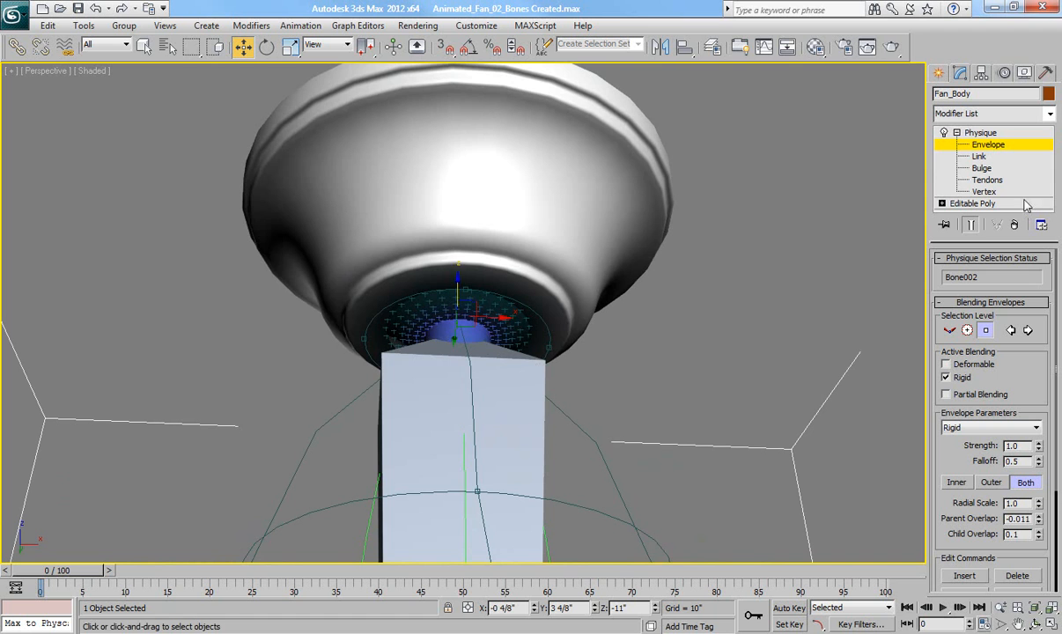
# Fine-tune the height of the Bone002 inner envelope's top control point to a Parent Overlap of about 0.001
pyautogui.press('F3')
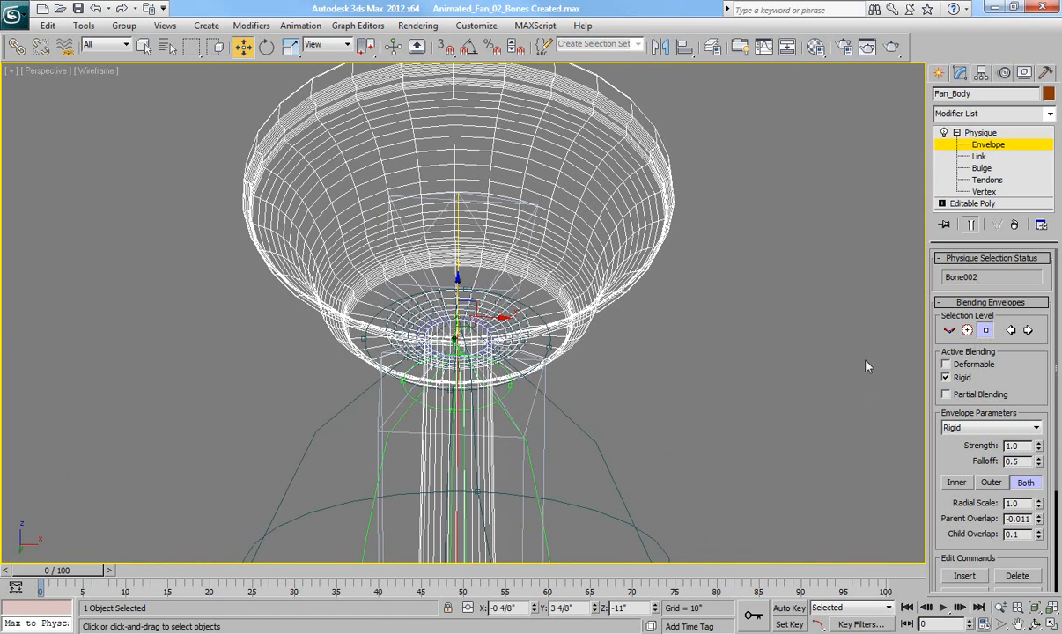
pyautogui.press('F3')
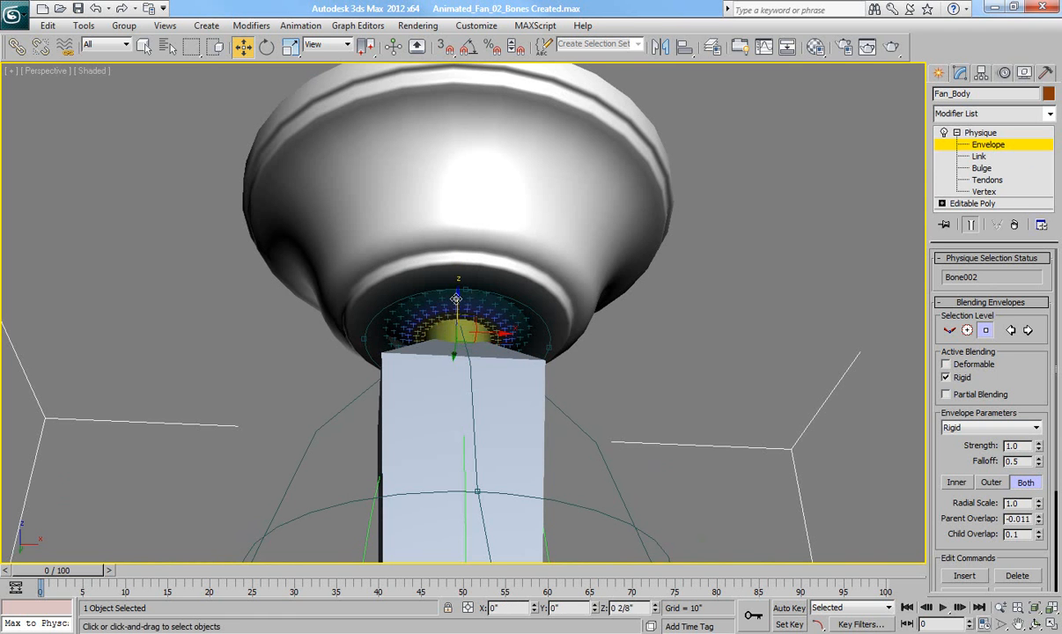
pyautogui.moveTo(458, 299); pyautogui.dragTo(457, 302)
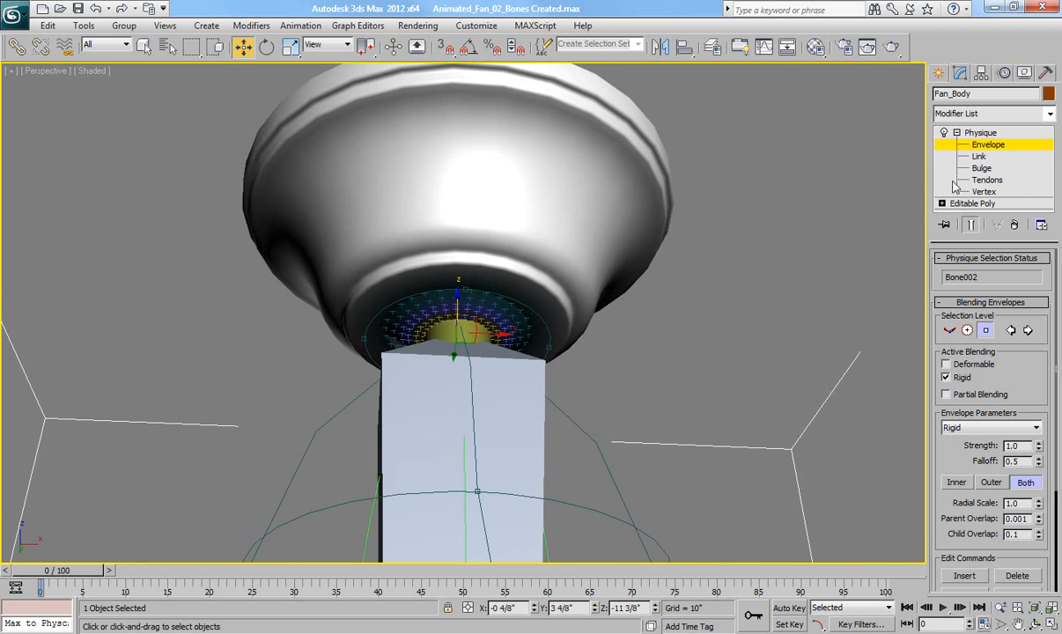
# Examine the ceiling mount's underside with and without the weight shading, leave Envelope editing, and return to the four-viewport layout
pyautogui.click(997, 146)
pyautogui.moveTo(701, 377); pyautogui.dragTo(701, 330, button='middle')
pyautogui.scroll(-2, 700, 329)
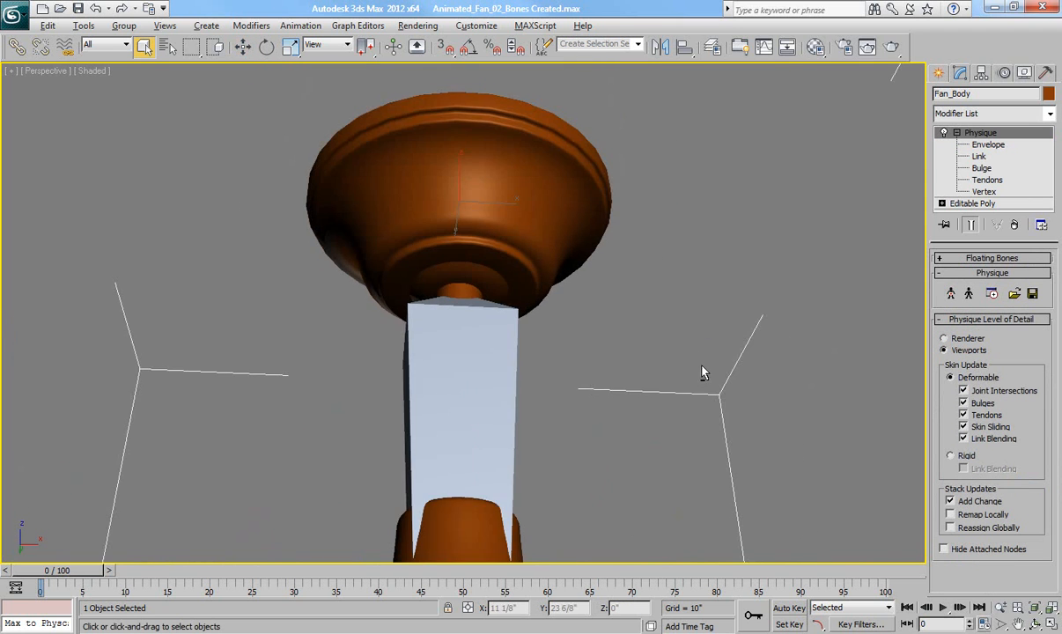
pyautogui.keyDown('alt'); pyautogui.moveTo(707, 376); pyautogui.dragTo(697, 349, button='middle'); pyautogui.keyUp('alt')
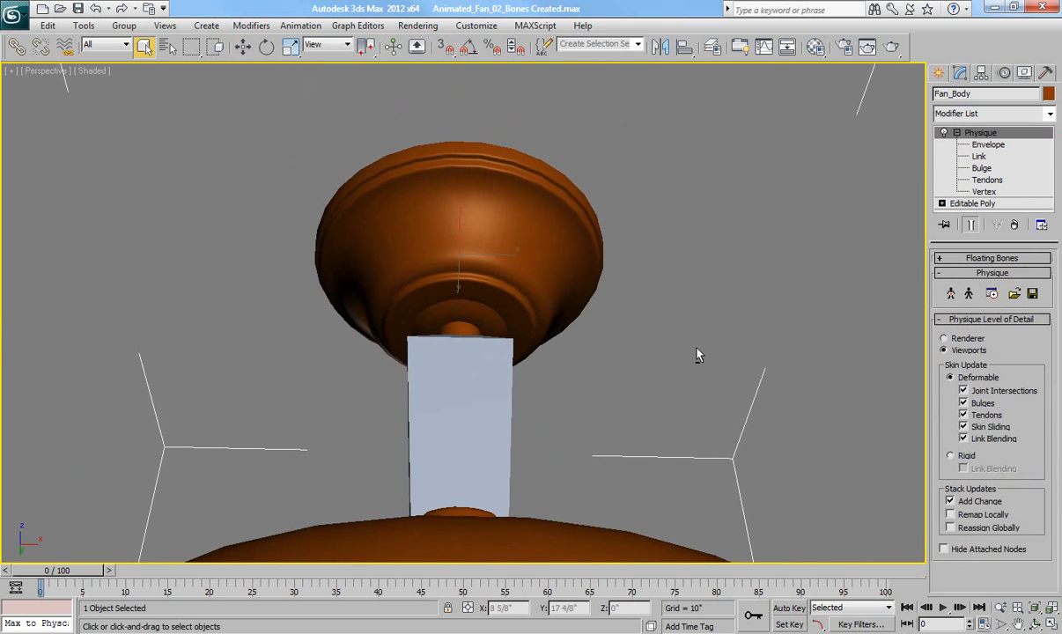
pyautogui.click(991, 144)
pyautogui.scroll(3, 515, 350)
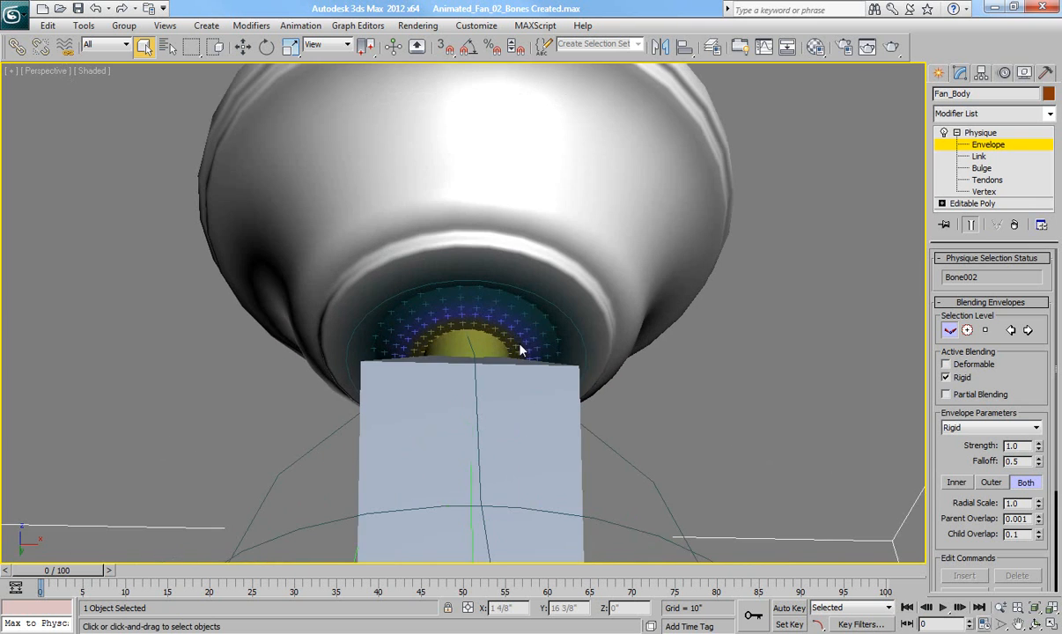
pyautogui.scroll(-4, 538, 389)
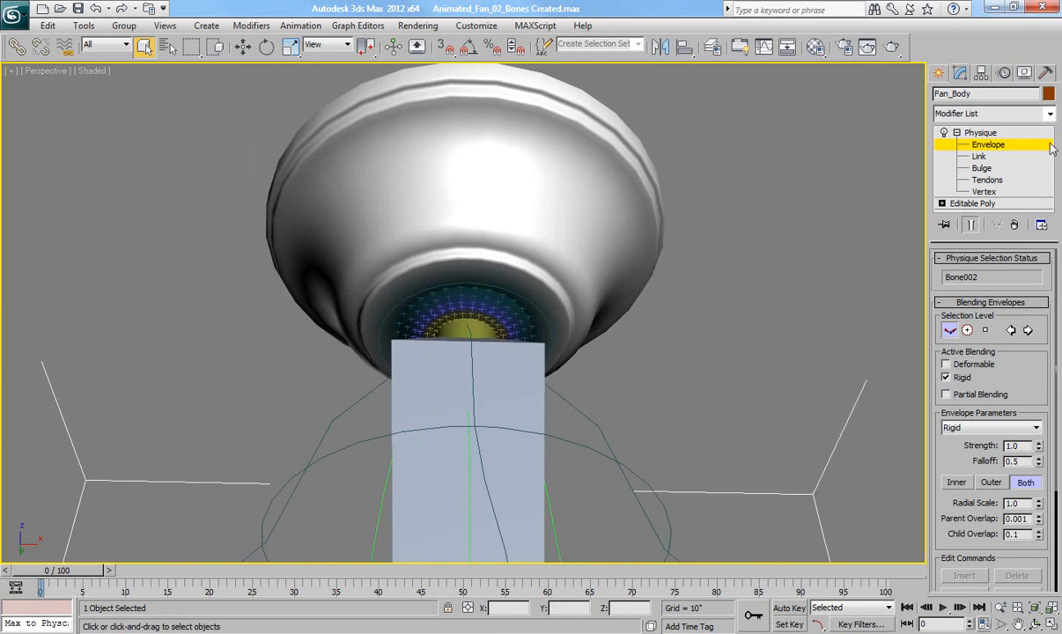
pyautogui.click(955, 136)
pyautogui.scroll(6, 599, 370)
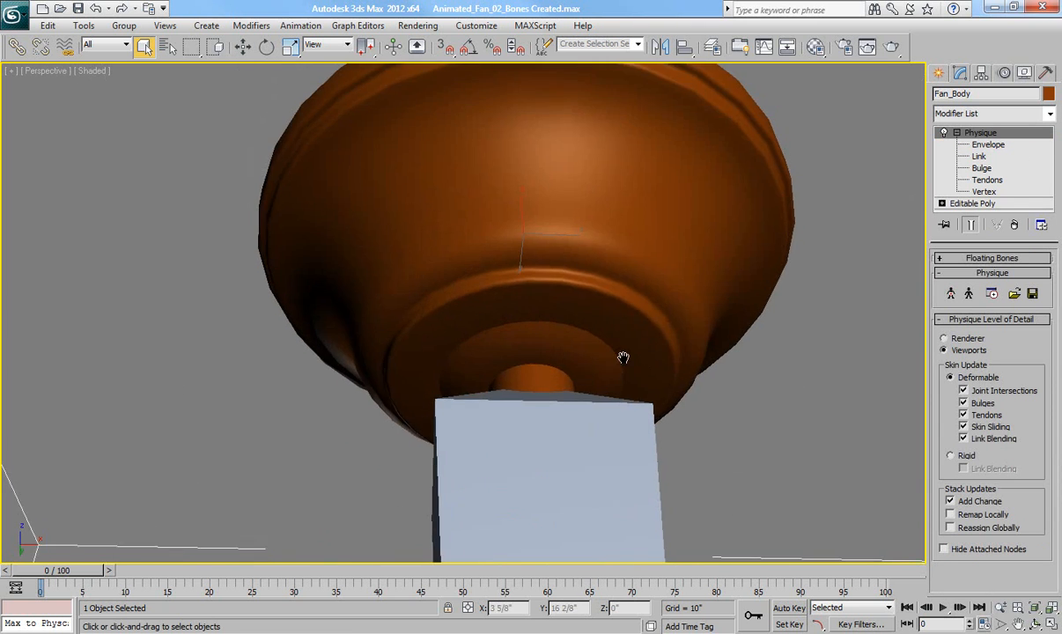
pyautogui.scroll(-2, 598, 373)
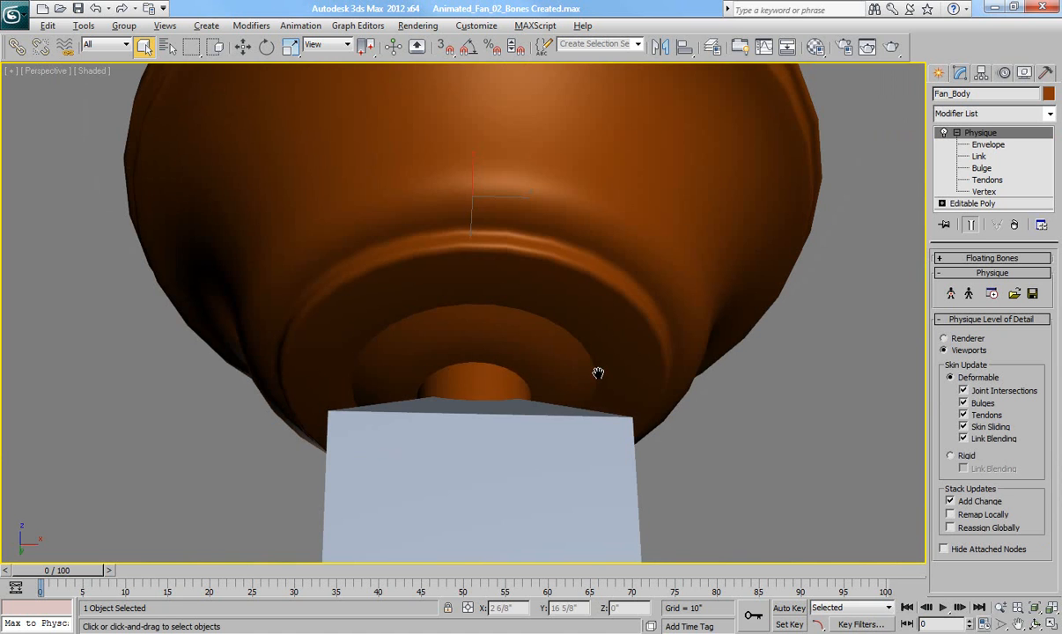
pyautogui.hotkey('alt', 'w')
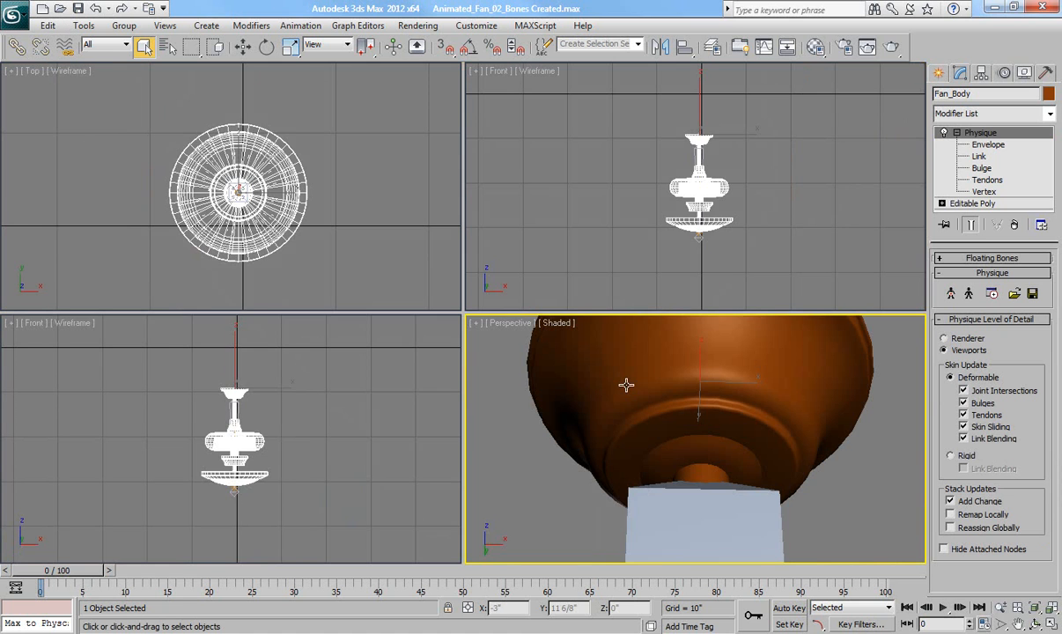
# Select the end bone Bone003 in the wireframe Front view and test-move it
pyautogui.click(299, 432)
pyautogui.click(233, 493)
pyautogui.press('w')
pyautogui.scroll(5, 230, 486)
pyautogui.moveTo(261, 473); pyautogui.dragTo(248, 499)
# Maximize the Front viewport around the whole fan and set its display style to Shaded
pyautogui.rightClick(699, 279)
pyautogui.press('F3')
pyautogui.moveTo(728, 236); pyautogui.dragTo(723, 245, button='middle')
pyautogui.scroll(5, 724, 245)
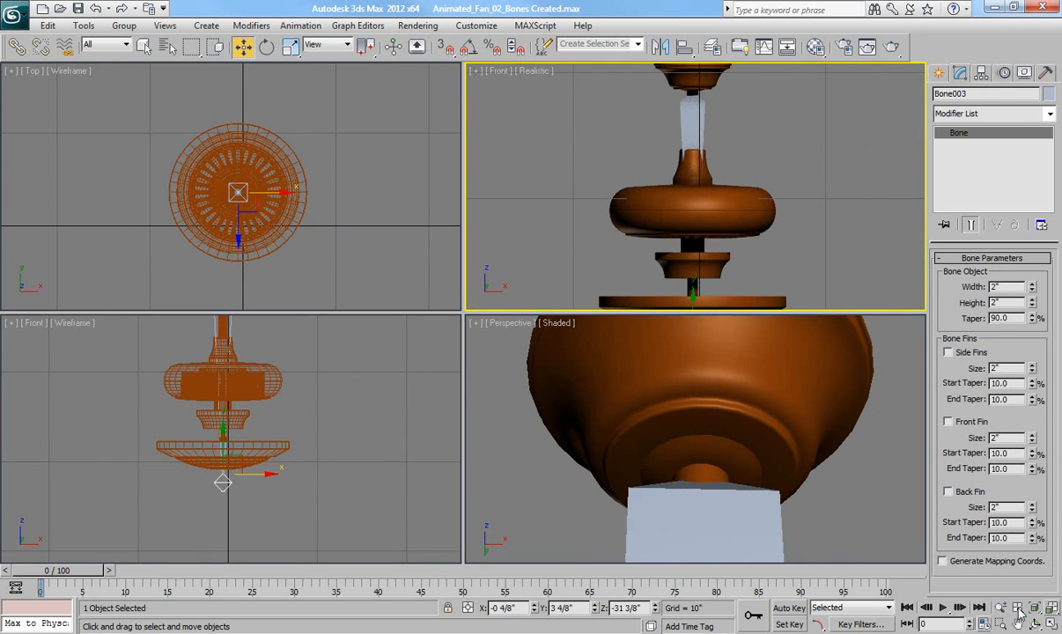
pyautogui.hotkey('alt', 'w')
pyautogui.scroll(-4, 688, 291)
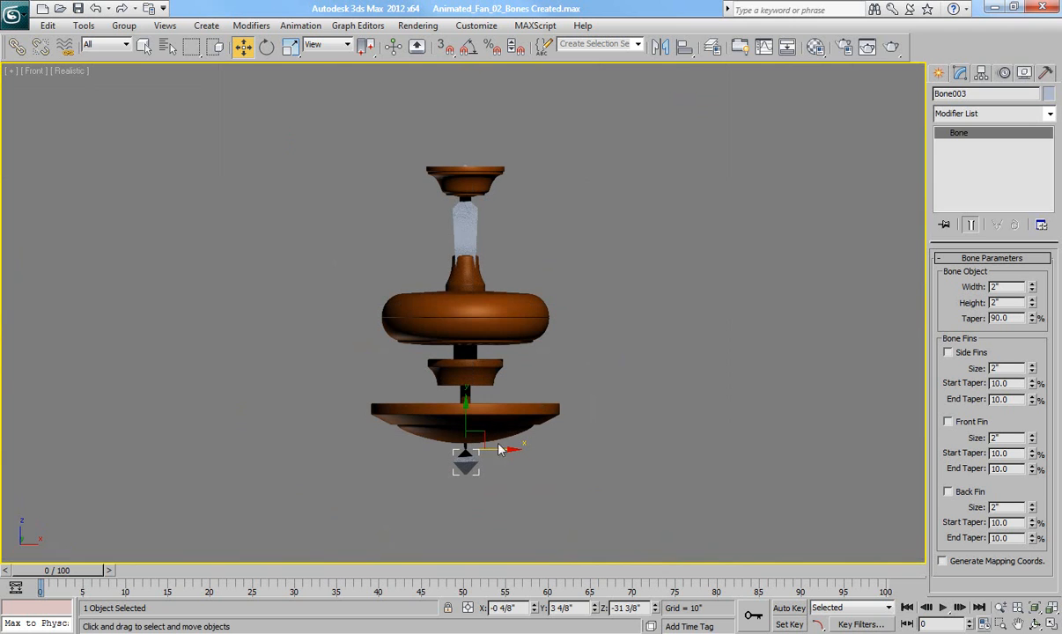
pyautogui.click(75, 70)
pyautogui.click(97, 104)
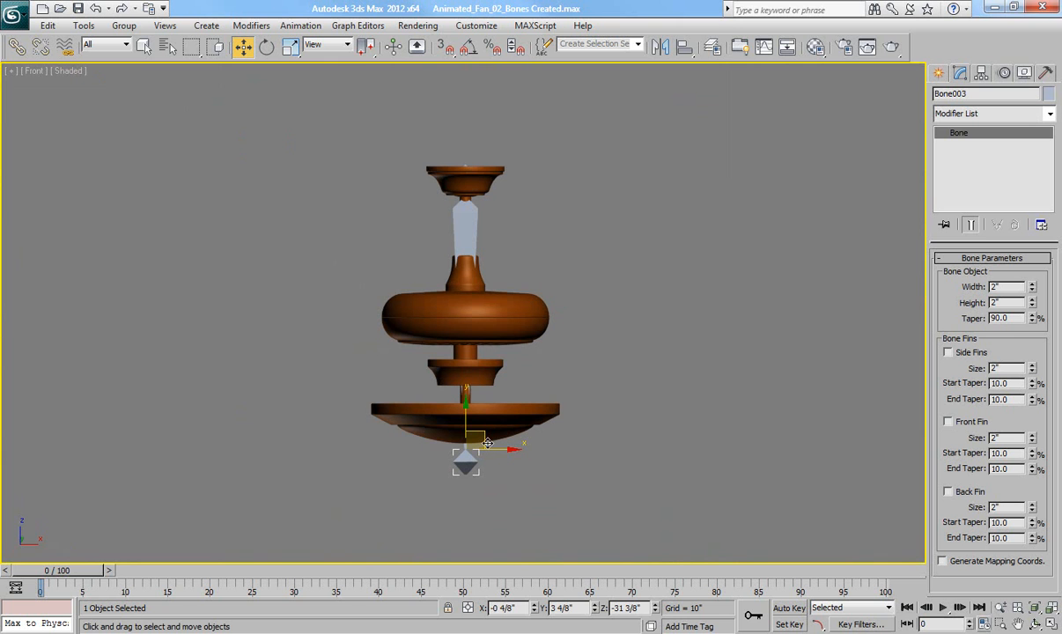
# Test-move the end bone Bone003 in the Front and Perspective views and undo each move
pyautogui.moveTo(487, 443); pyautogui.dragTo(466, 429)
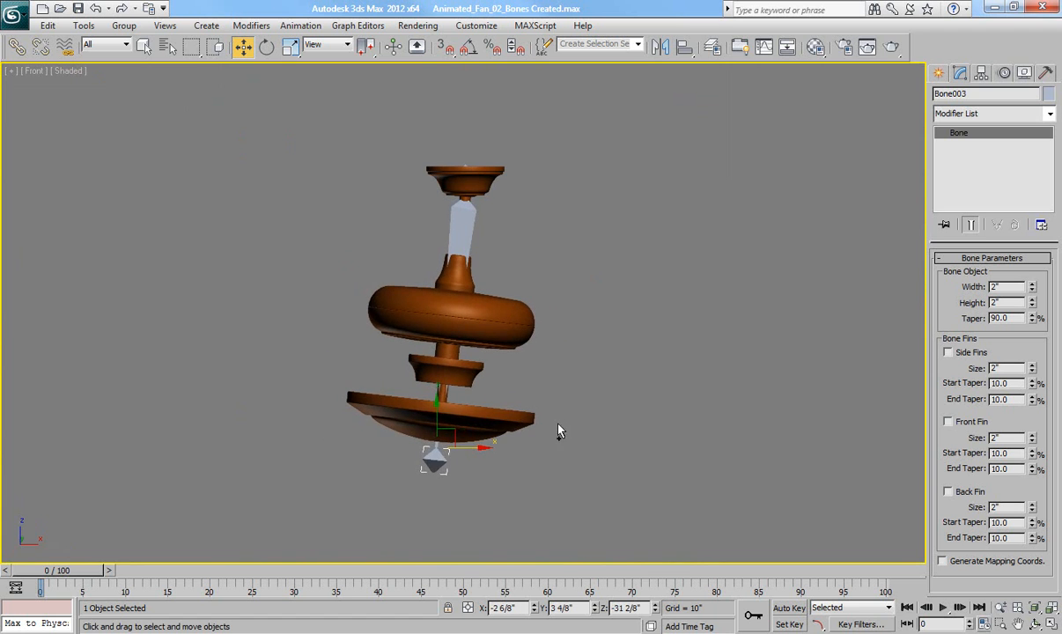
pyautogui.hotkey('ctrl', 'z')
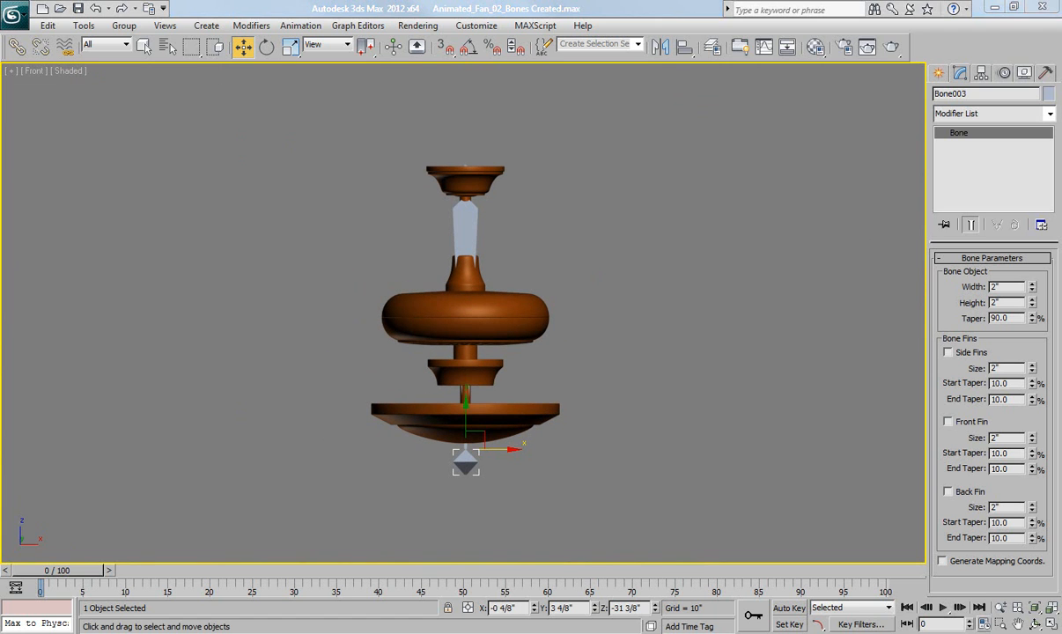
pyautogui.moveTo(502, 447)
pyautogui.mouseDown()
pyautogui.moveTo(467, 440)
pyautogui.moveTo(507, 433)
pyautogui.mouseUp()
pyautogui.hotkey('ctrl', 'z')
pyautogui.keyDown('alt'); pyautogui.moveTo(539, 447); pyautogui.dragTo(481, 437, button='middle'); pyautogui.keyUp('alt')
pyautogui.press('p')
pyautogui.moveTo(480, 433); pyautogui.dragTo(492, 411)
# Select Bone001 in the ceiling mount and test its influence by moving and scaling it, reverting each trial
pyautogui.click(459, 206)
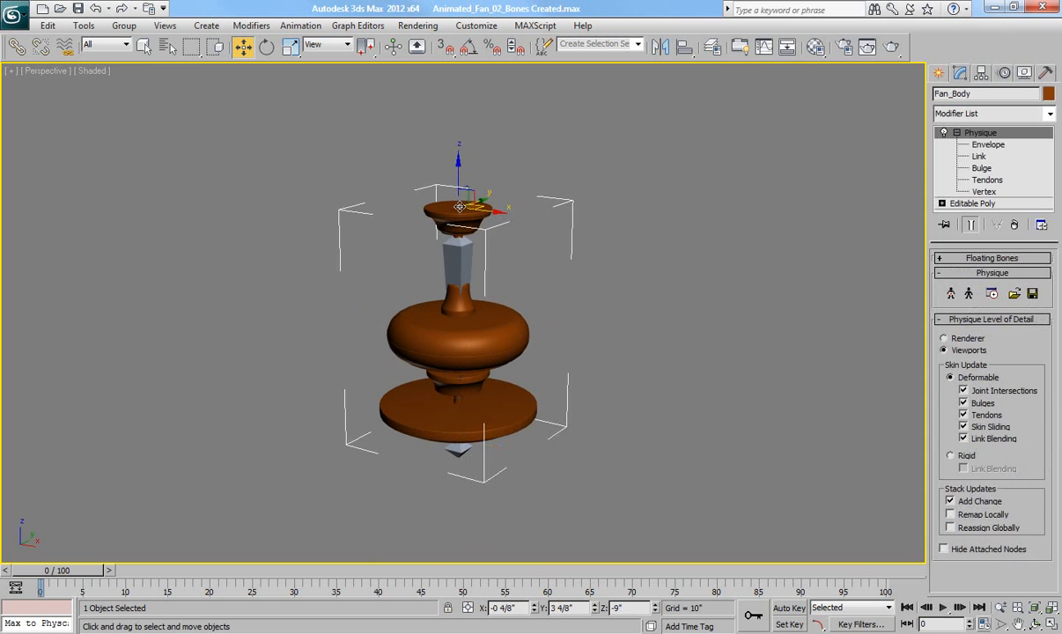
pyautogui.click(476, 209)
pyautogui.moveTo(483, 203)
pyautogui.mouseDown()
pyautogui.moveTo(405, 186)
pyautogui.moveTo(488, 247)
pyautogui.moveTo(471, 214)
pyautogui.mouseUp()
pyautogui.hotkey('ctrl', 'z')
pyautogui.keyDown('alt'); pyautogui.moveTo(504, 310); pyautogui.dragTo(530, 302, button='middle'); pyautogui.keyUp('alt')
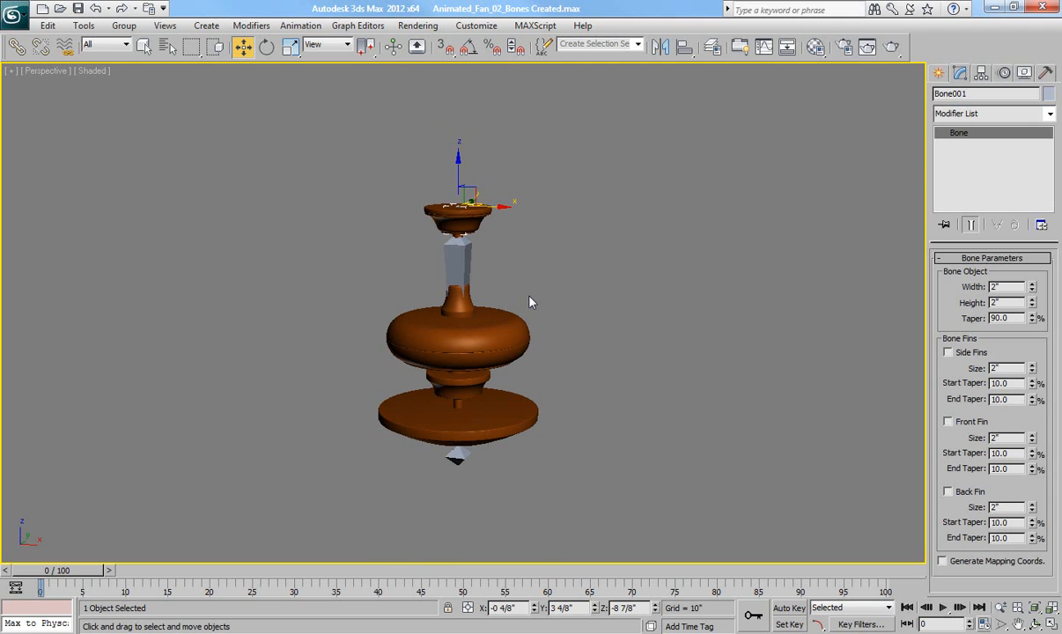
pyautogui.scroll(3, 531, 304)
pyautogui.scroll(-4, 525, 336)
pyautogui.press('r')
pyautogui.moveTo(460, 213)
pyautogui.mouseDown()
pyautogui.moveTo(472, 170)
pyautogui.moveTo(467, 224)
pyautogui.mouseUp()
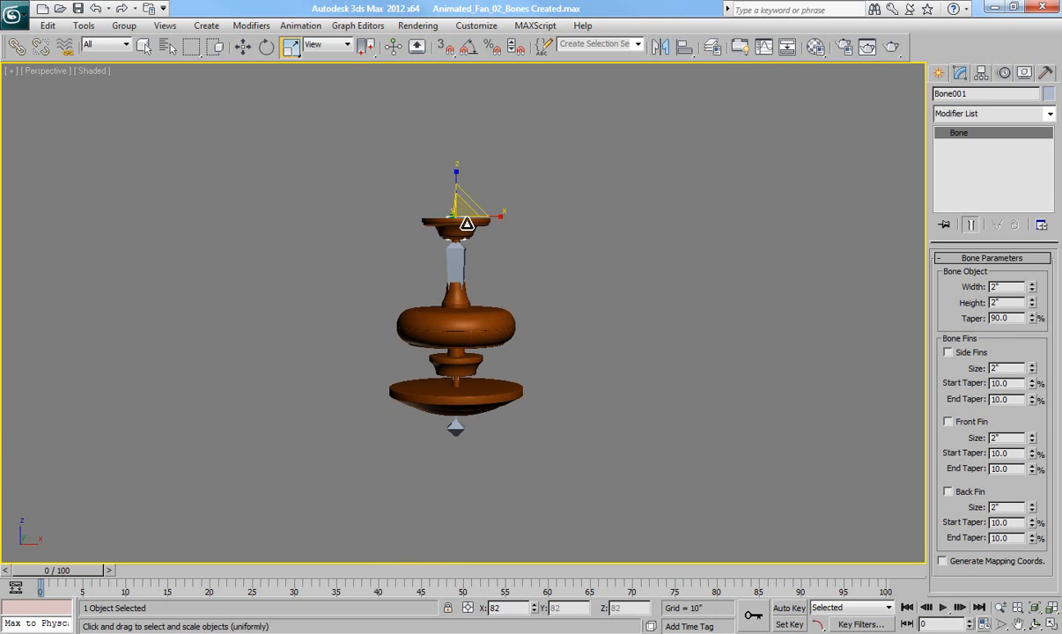
# Select Fan_Body in the Front view, start Physique Envelope editing, and select the Bone001 link inside the ceiling mount
pyautogui.press('f')
pyautogui.press('z')
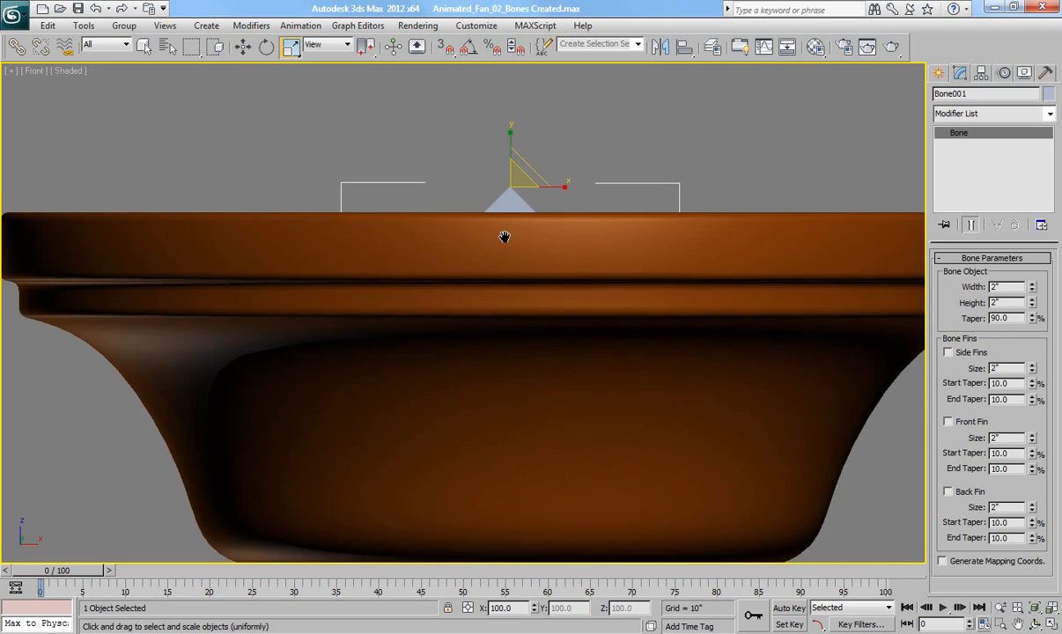
pyautogui.moveTo(631, 283); pyautogui.dragTo(617, 247, button='middle')
pyautogui.press('q')
pyautogui.click(581, 269)
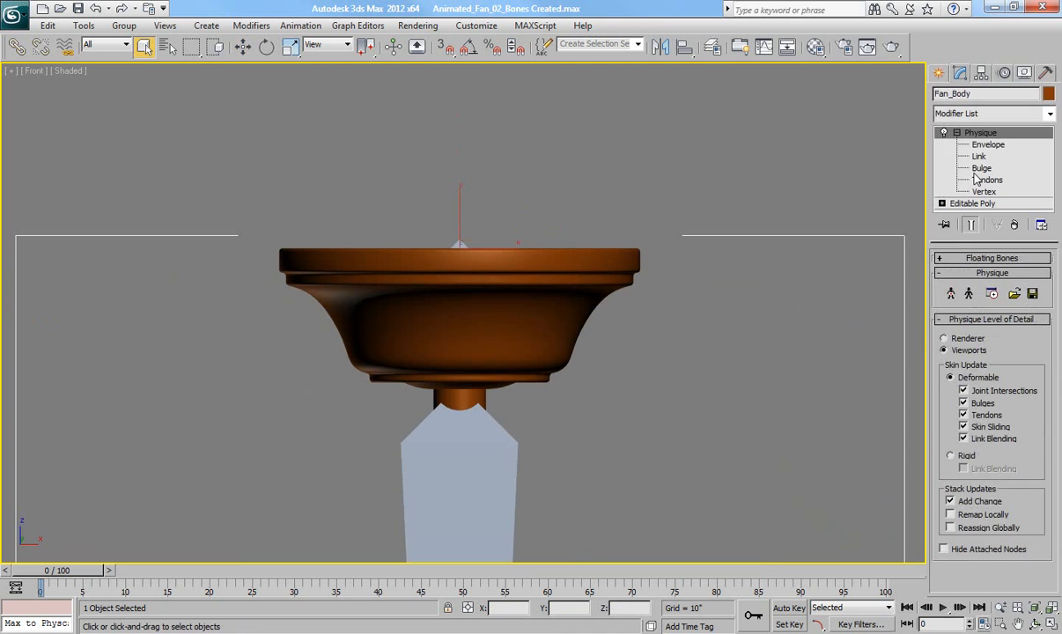
pyautogui.click(977, 146)
pyautogui.press('F3')
pyautogui.click(459, 319)
pyautogui.press('F3')
pyautogui.moveTo(482, 325); pyautogui.dragTo(489, 316, button='middle')
pyautogui.scroll(-2, 489, 316)
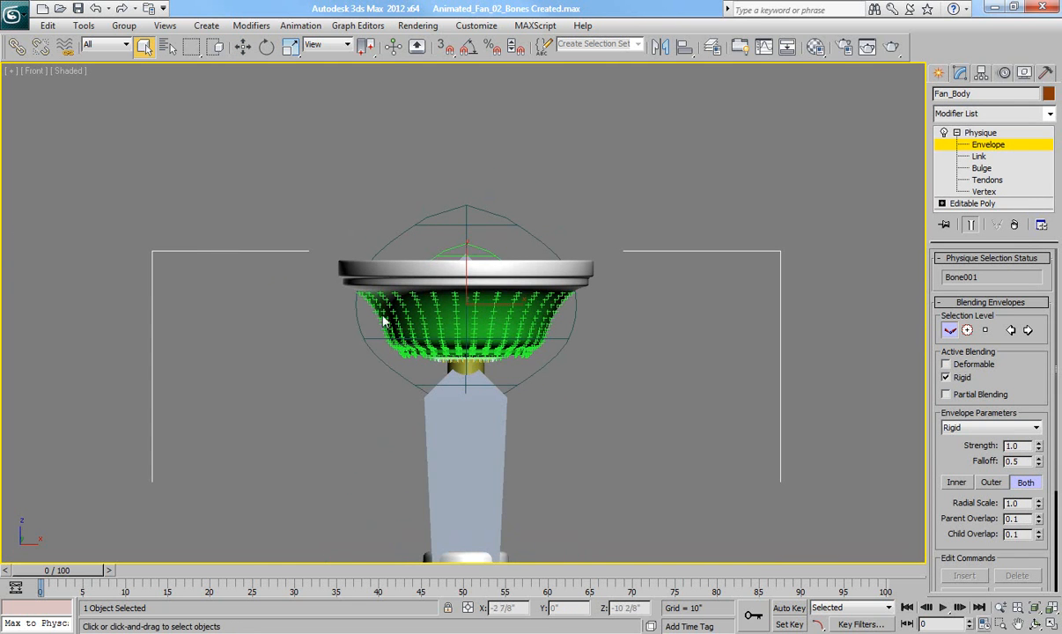
# Enlarge the upper cross section of the Bone001 envelope to include the ceiling mount's rim, and leave Envelope editing
pyautogui.click(968, 330)
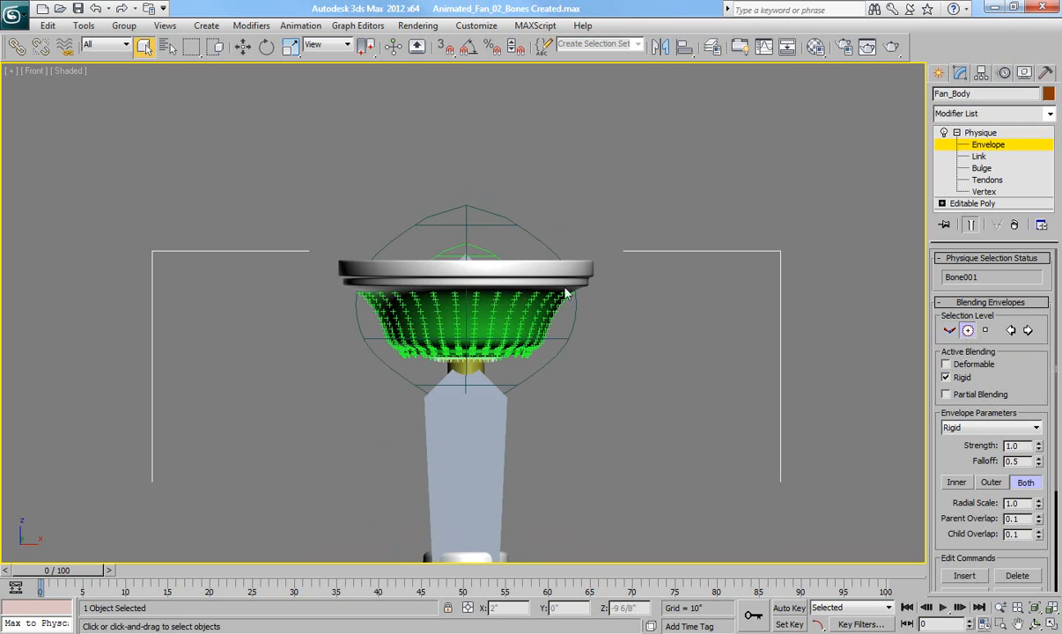
pyautogui.moveTo(274, 290); pyautogui.dragTo(275, 289)
pyautogui.press('r')
pyautogui.moveTo(466, 278); pyautogui.dragTo(486, 247)
pyautogui.press('w')
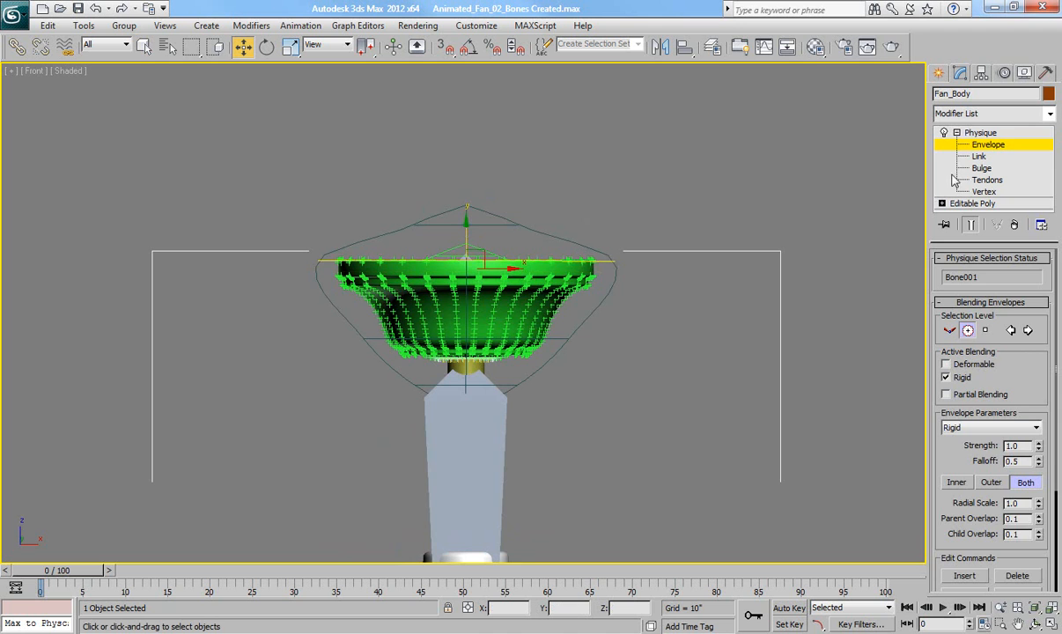
pyautogui.click(966, 150)
# Select Bone001 and test the ceiling mount's response by transforming the bone, undo the trials, and clear the selection
pyautogui.click(469, 258)
pyautogui.moveTo(471, 258); pyautogui.dragTo(470, 145, button='middle')
pyautogui.scroll(-6, 512, 198)
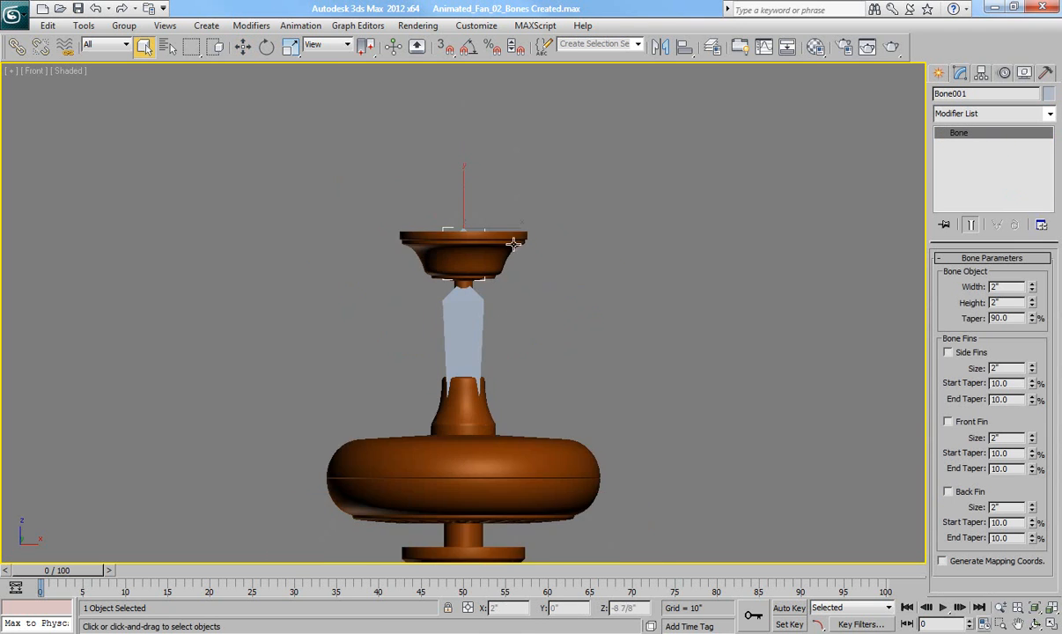
pyautogui.moveTo(491, 289); pyautogui.dragTo(502, 227, button='middle')
pyautogui.press('w')
pyautogui.moveTo(498, 196); pyautogui.dragTo(488, 231)
pyautogui.hotkey('ctrl', 'z')
pyautogui.press('r')
pyautogui.hotkey('ctrl', 'z')
pyautogui.scroll(2, 549, 257)
pyautogui.click(553, 256)
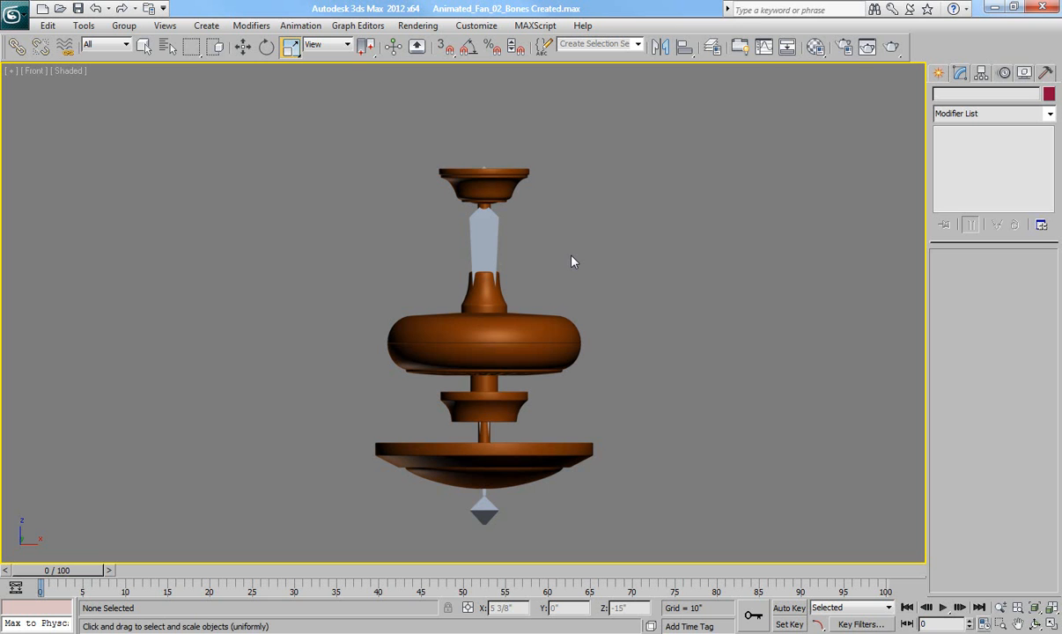
# Open Animated_Fan_03_Physique Applyed.max without saving the current scene
pyautogui.click(60, 8)
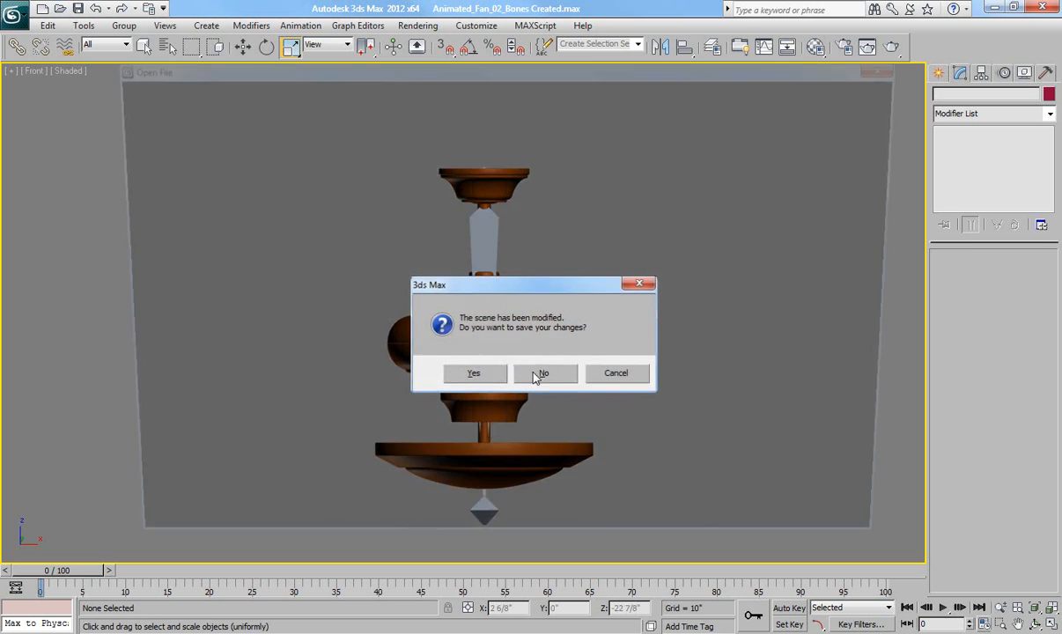
pyautogui.click(539, 373)
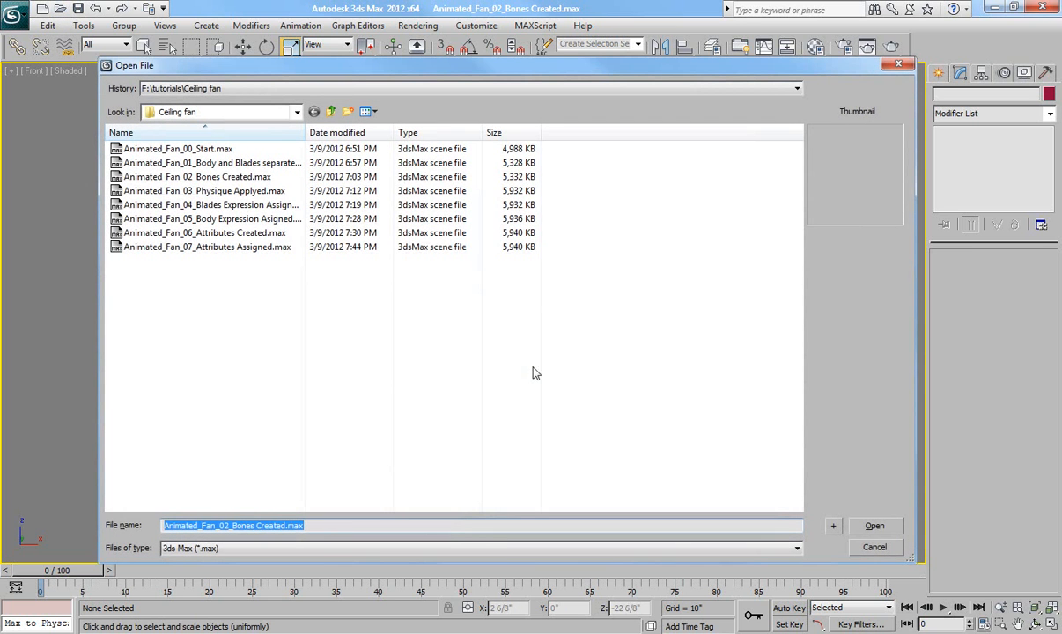
pyautogui.click(253, 194)
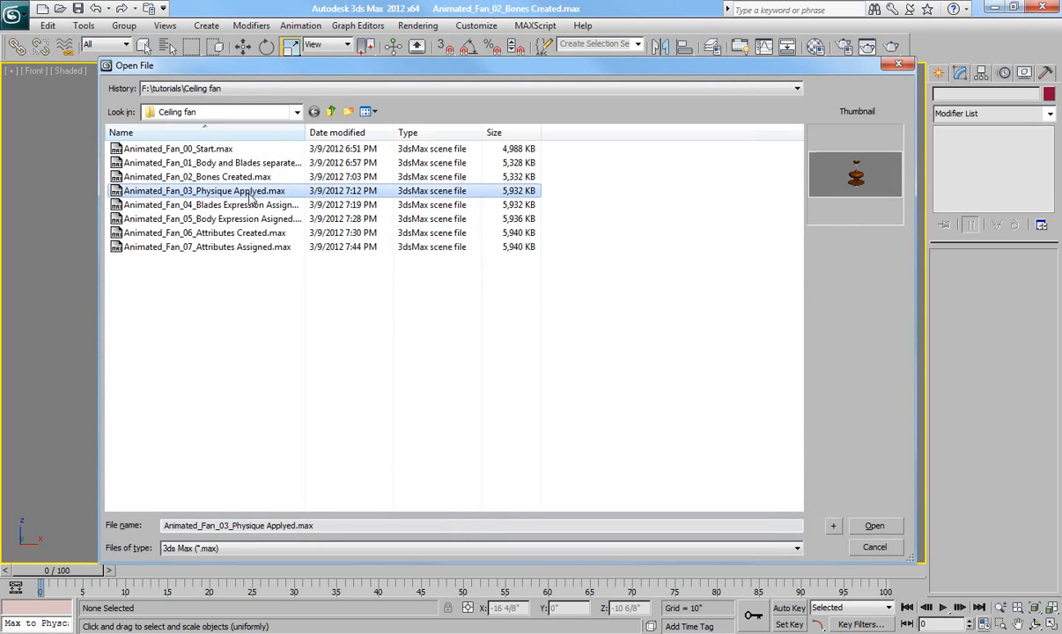
pyautogui.click(875, 527)
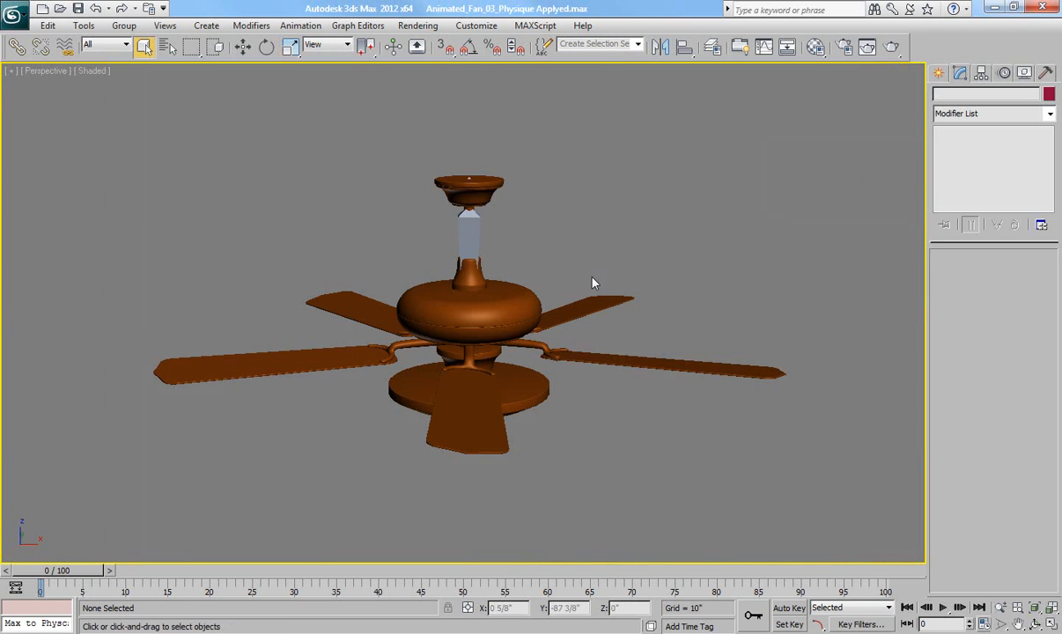
# Select Fan_Blades and test-rotate the blades around the fan's vertical axis, undoing the rotation
pyautogui.keyDown('alt'); pyautogui.moveTo(597, 355); pyautogui.dragTo(626, 346, button='middle'); pyautogui.keyUp('alt')
pyautogui.click(609, 333)
pyautogui.press('e')
pyautogui.moveTo(498, 333); pyautogui.dragTo(528, 330)
pyautogui.hotkey('ctrl', 'z')
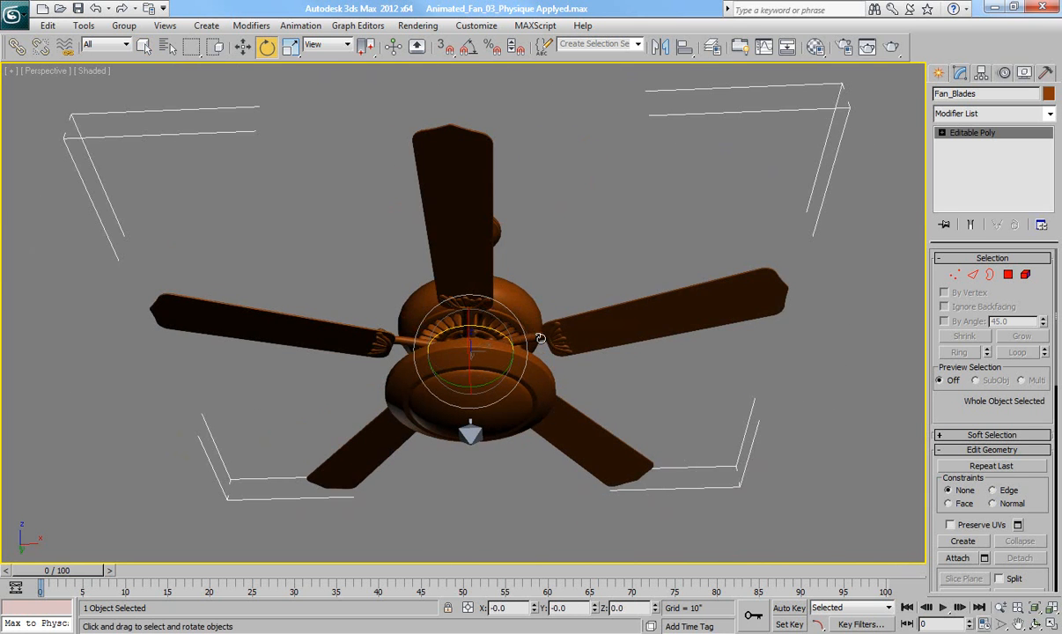
# Test-move Bone003 to compare the motion of the fan body and blades, and undo the move
pyautogui.keyDown('alt'); pyautogui.moveTo(539, 331); pyautogui.dragTo(531, 373, button='middle'); pyautogui.keyUp('alt')
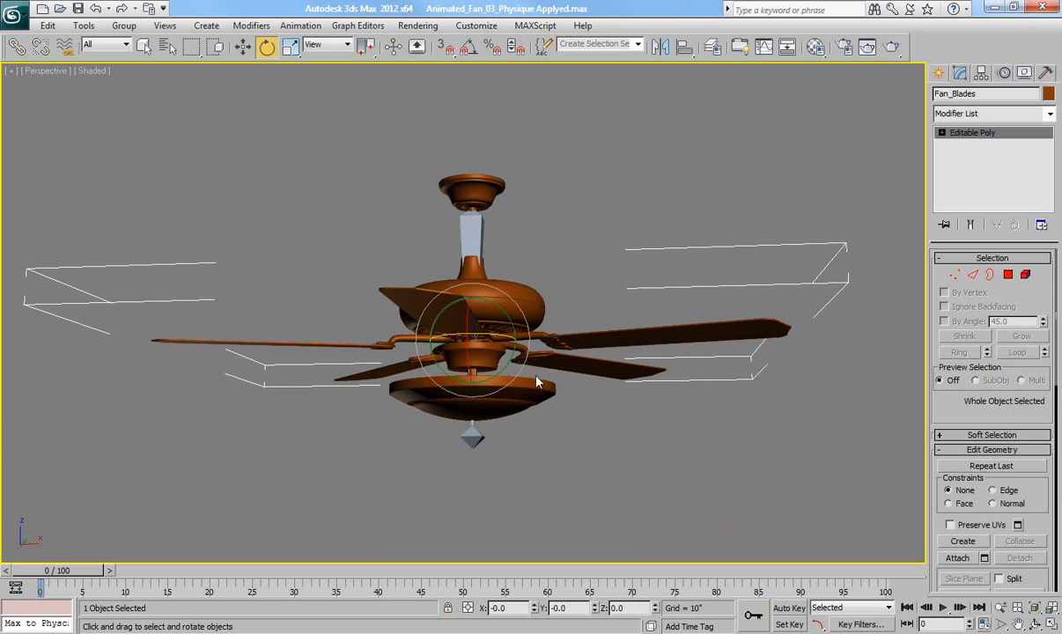
pyautogui.click(478, 430)
pyautogui.press('w')
pyautogui.moveTo(490, 411)
pyautogui.mouseDown()
pyautogui.moveTo(439, 410)
pyautogui.moveTo(592, 384)
pyautogui.moveTo(473, 410)
pyautogui.mouseUp()
pyautogui.hotkey('ctrl', 'z')
pyautogui.moveTo(507, 375); pyautogui.dragTo(541, 397, button='middle')
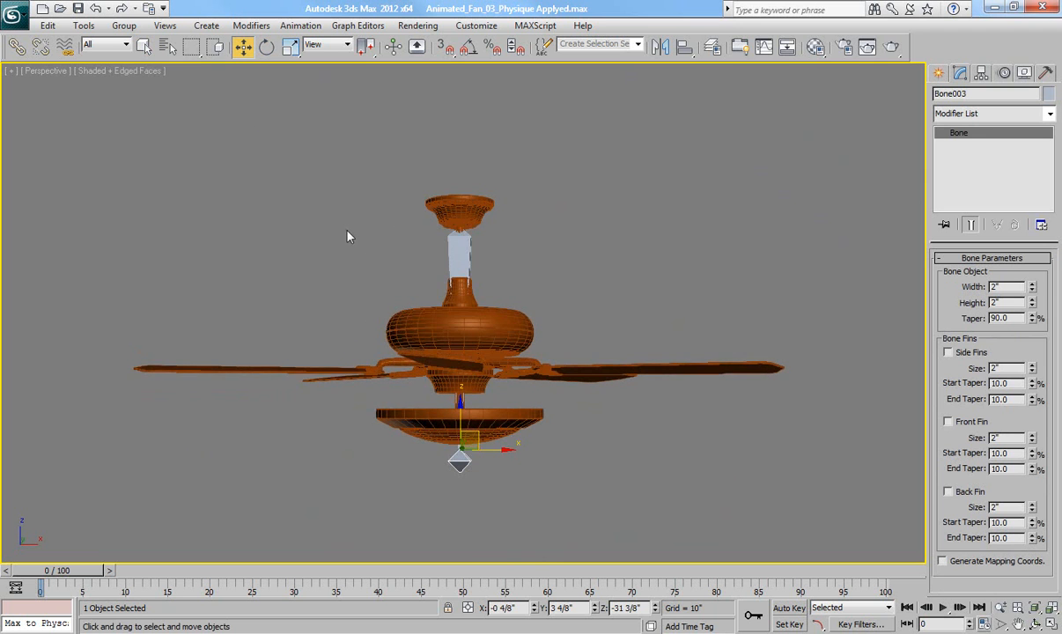
# Link Fan_Blades to its parent bone Bone002 with Select and Link, using the edged-faces display
pyautogui.click(567, 374)
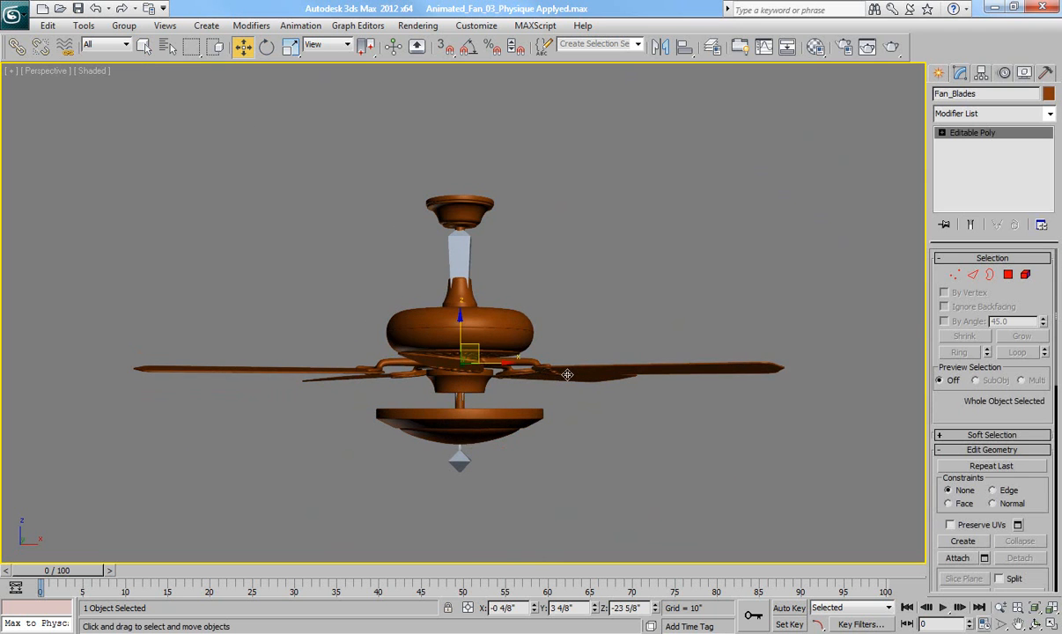
pyautogui.press('F4')
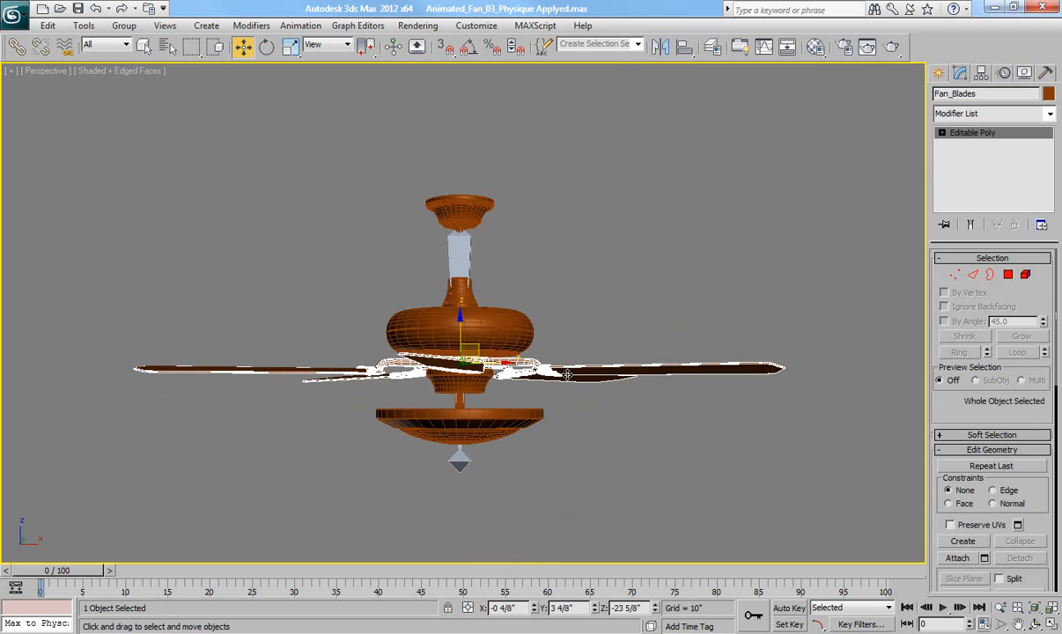
pyautogui.click(16, 45)
pyautogui.scroll(3, 457, 304)
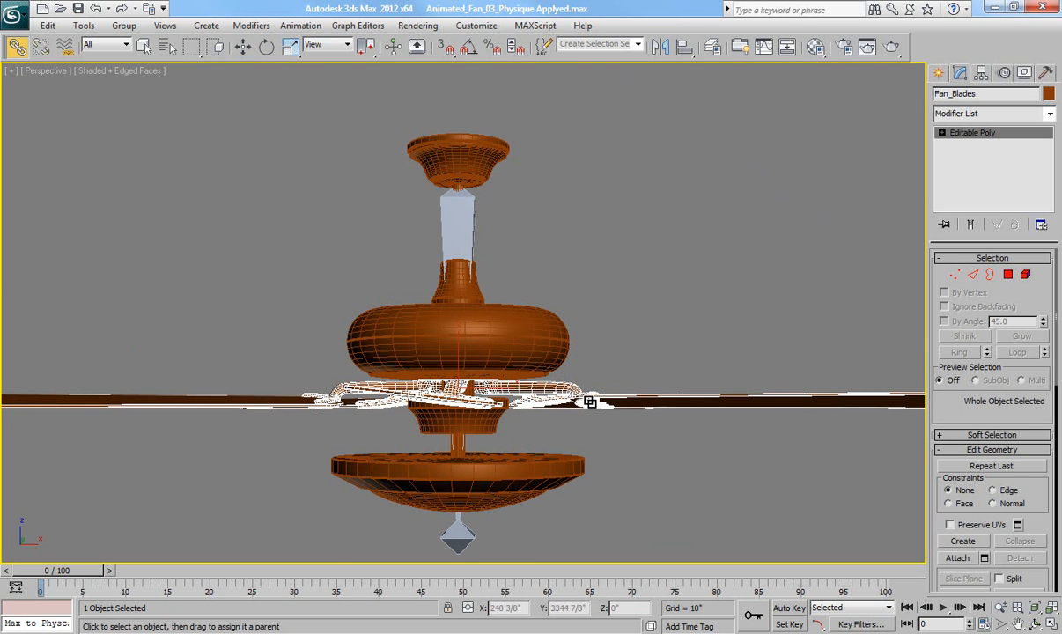
pyautogui.moveTo(589, 402); pyautogui.dragTo(472, 206)
pyautogui.press('q')
# Return to plain shaded display and test-move Bone003 to check that the linked blades follow, reverting the move
pyautogui.click(472, 206)
pyautogui.moveTo(499, 259); pyautogui.dragTo(504, 213, button='middle')
pyautogui.scroll(-3, 505, 213)
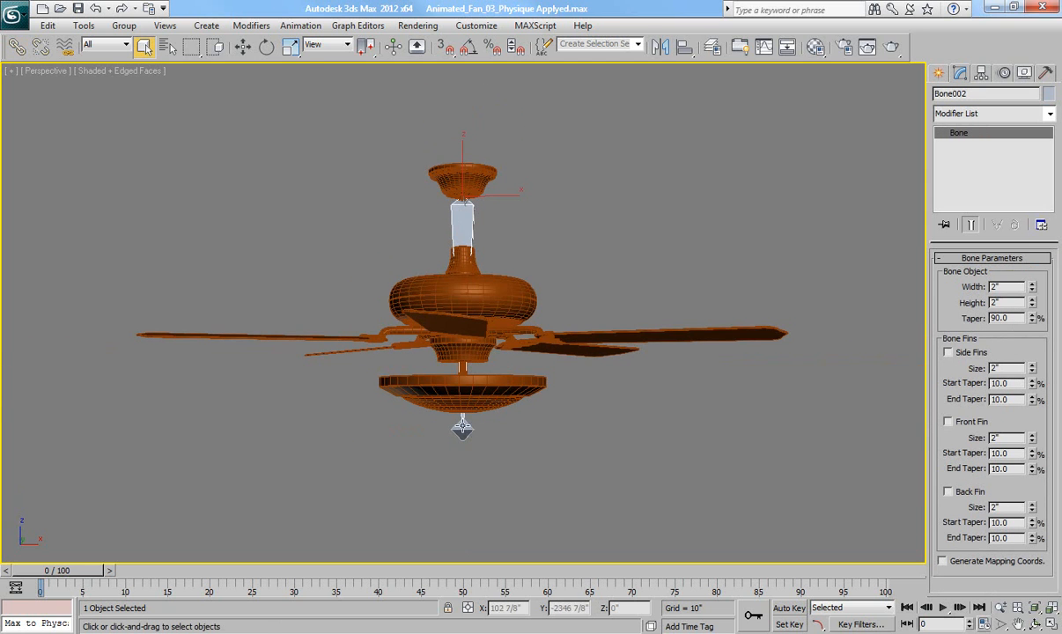
pyautogui.scroll(-1, 478, 431)
pyautogui.click(477, 431)
pyautogui.press('w')
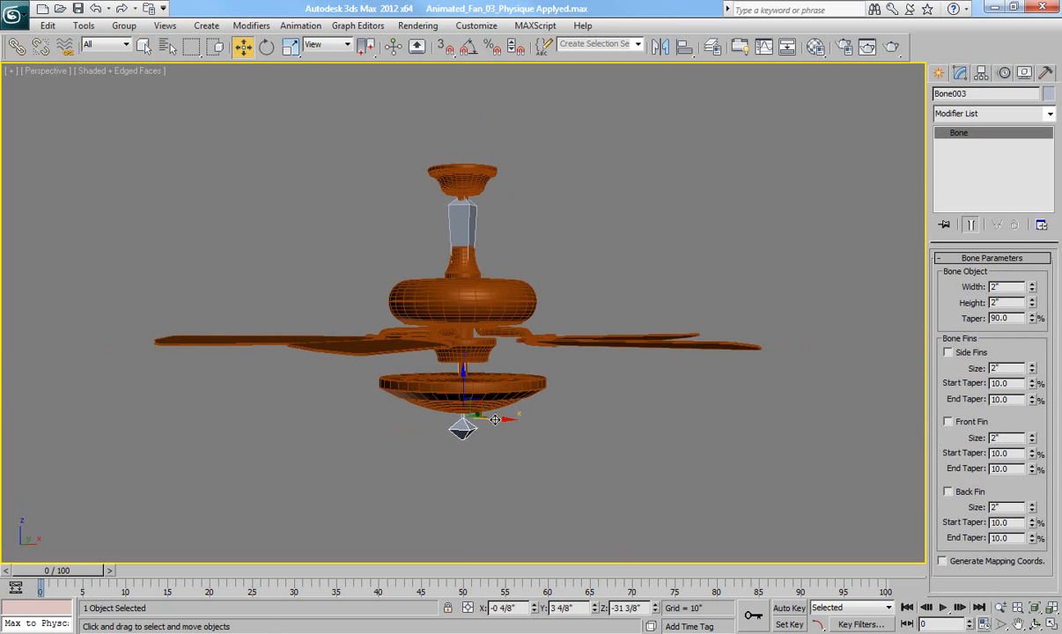
pyautogui.press('F4')
pyautogui.moveTo(506, 419); pyautogui.dragTo(533, 392)
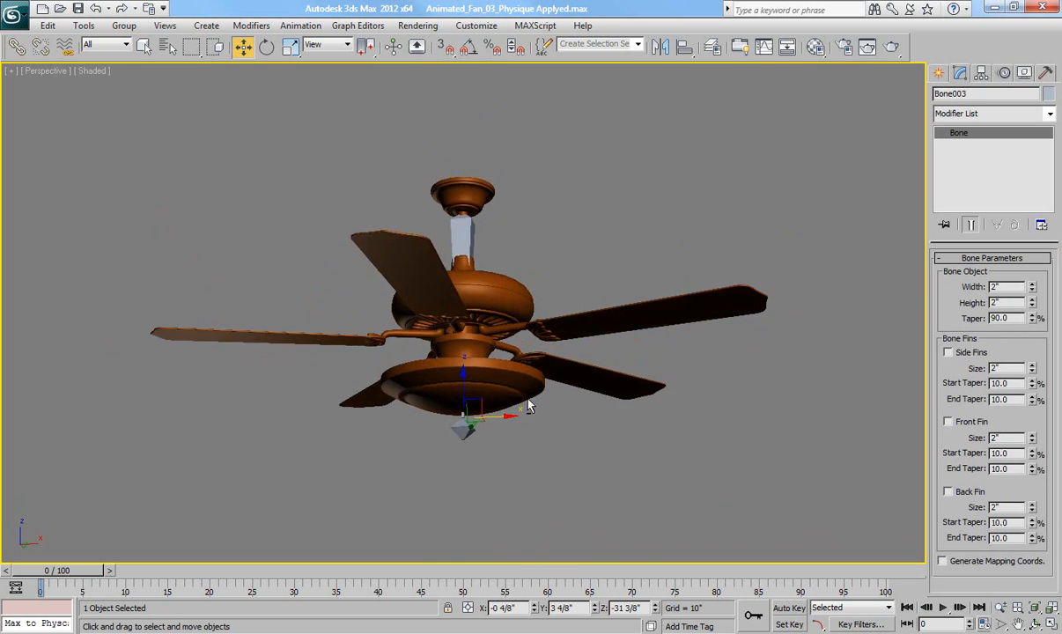
# Select Fan_Blades, display its motion controllers, and expand the Rotation track into its axes
pyautogui.click(576, 391)
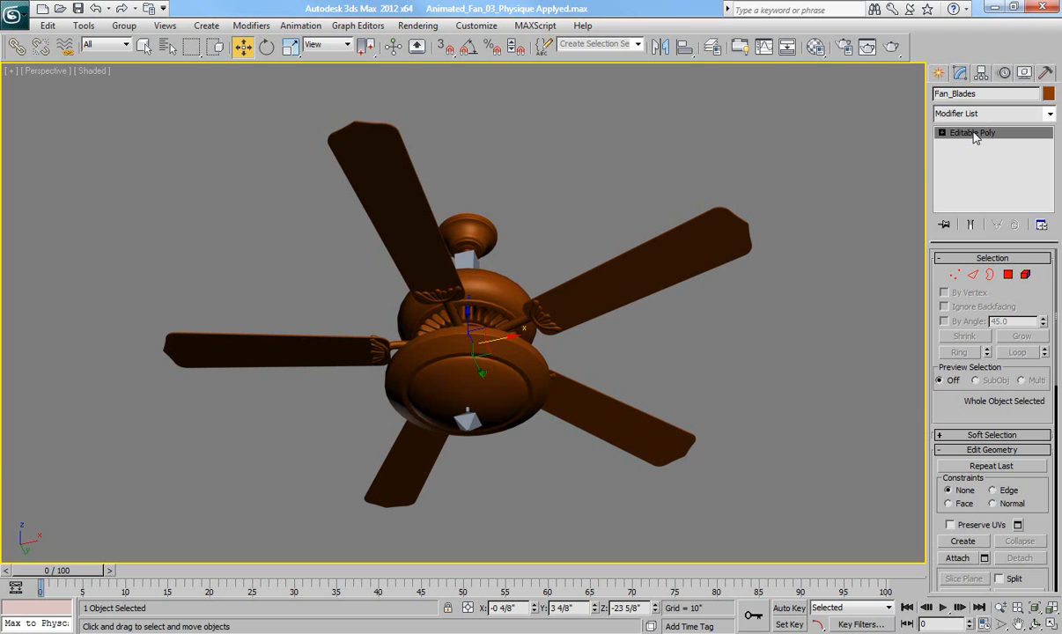
pyautogui.click(1005, 74)
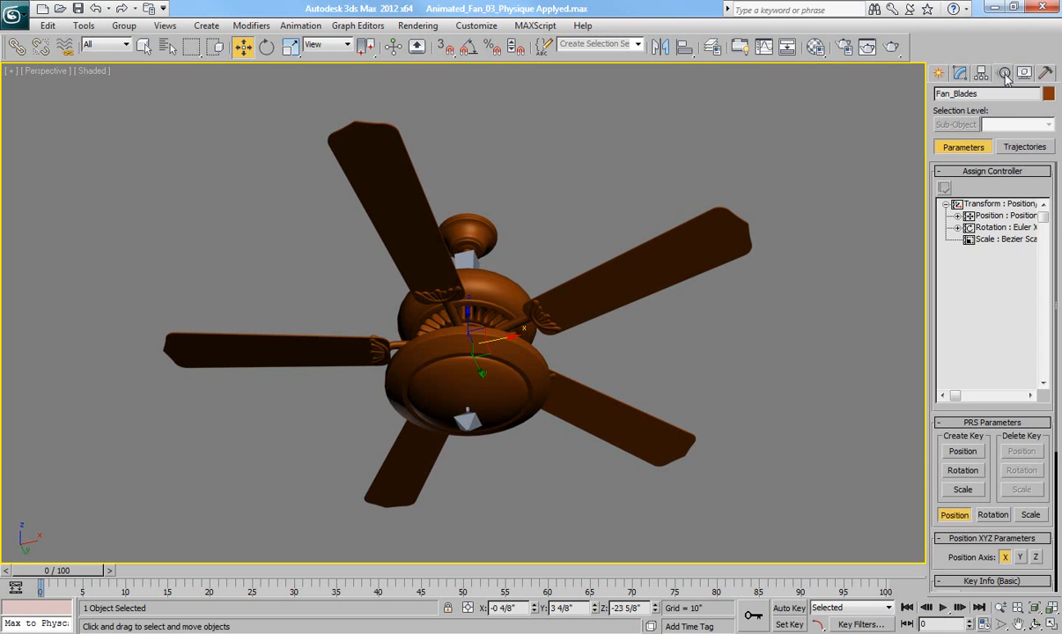
pyautogui.click(957, 228)
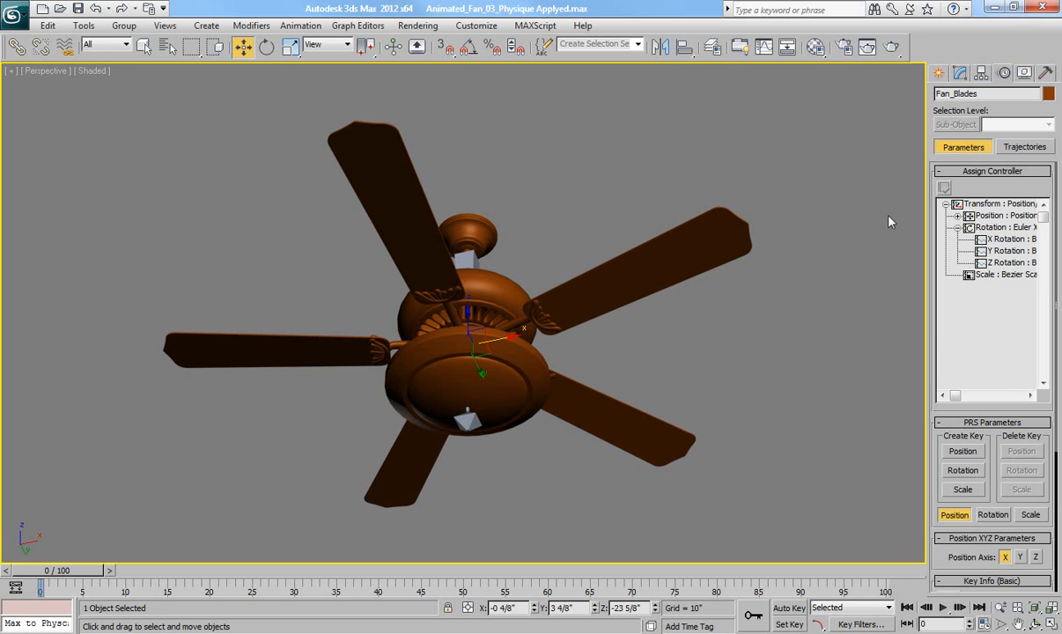
# Test-rotate the blades in the Gimbal coordinate system to identify their spin axis, cancel the rotation, and restore the View system
pyautogui.click(348, 46)
pyautogui.click(337, 107)
pyautogui.press('e')
pyautogui.moveTo(489, 324)
pyautogui.mouseDown()
pyautogui.moveTo(453, 317)
pyautogui.moveTo(482, 311)
pyautogui.moveTo(489, 325)
pyautogui.mouseUp()
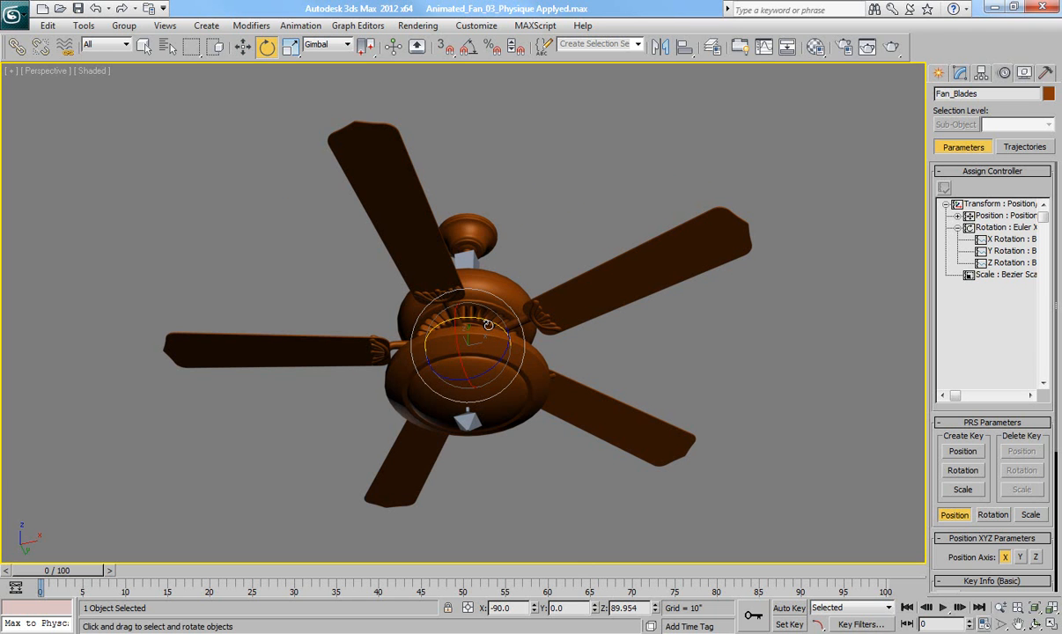
pyautogui.moveTo(489, 326)
pyautogui.mouseDown()
pyautogui.moveTo(456, 310)
pyautogui.moveTo(500, 316)
pyautogui.moveTo(466, 311)
pyautogui.moveTo(484, 311)
pyautogui.mouseUp()
pyautogui.rightClick(483, 311)
pyautogui.click(328, 45)
pyautogui.click(313, 53)
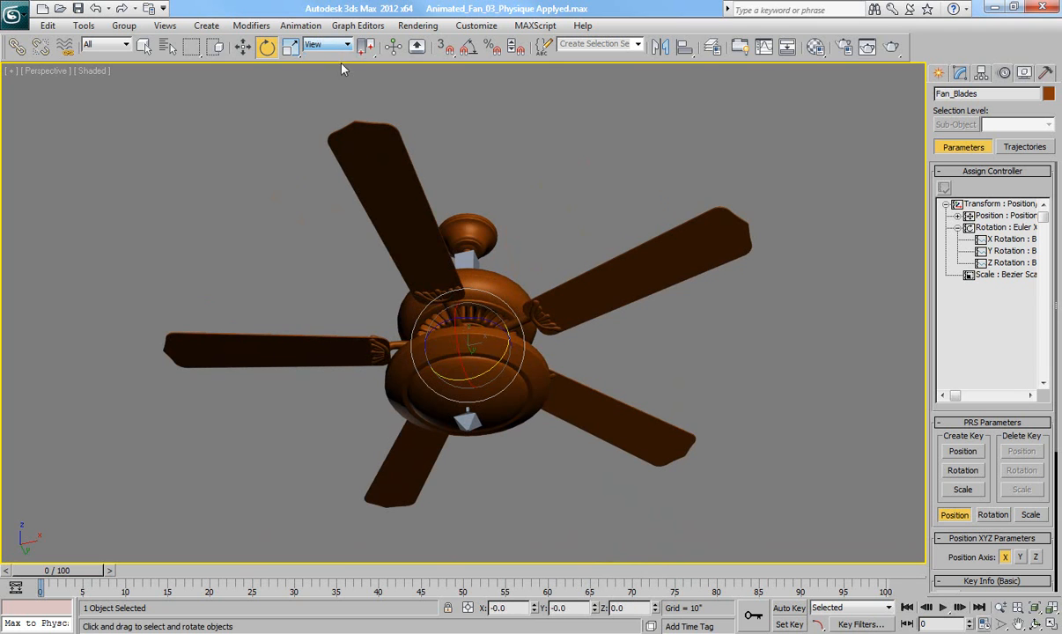
# Assign a Float Expression controller to the Fan_Blades Y Rotation and arrange its expression window clear of the fan
pyautogui.click(1007, 253)
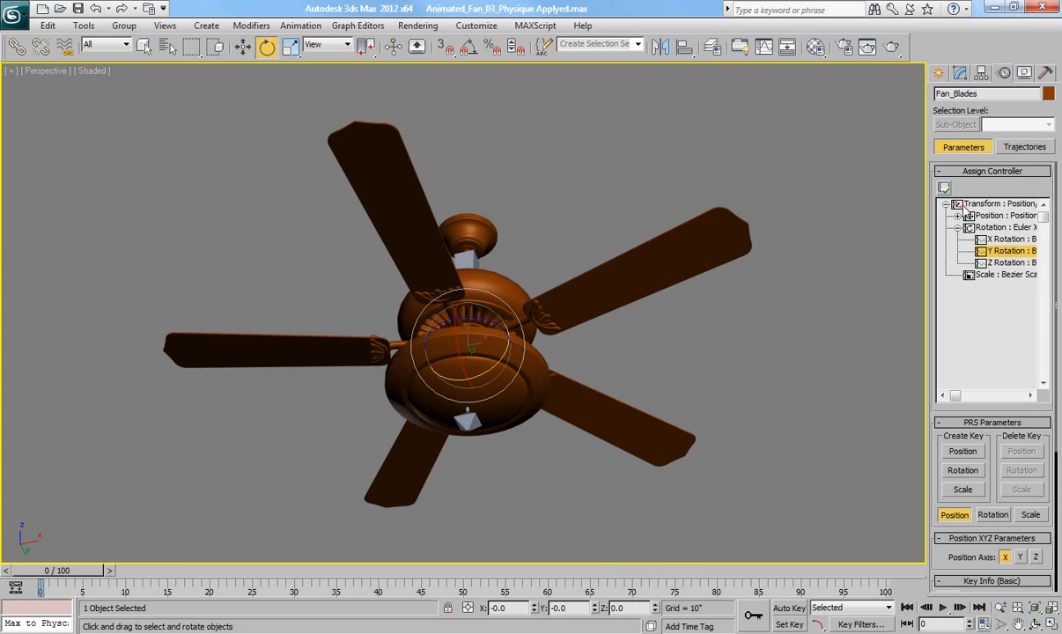
pyautogui.click(944, 189)
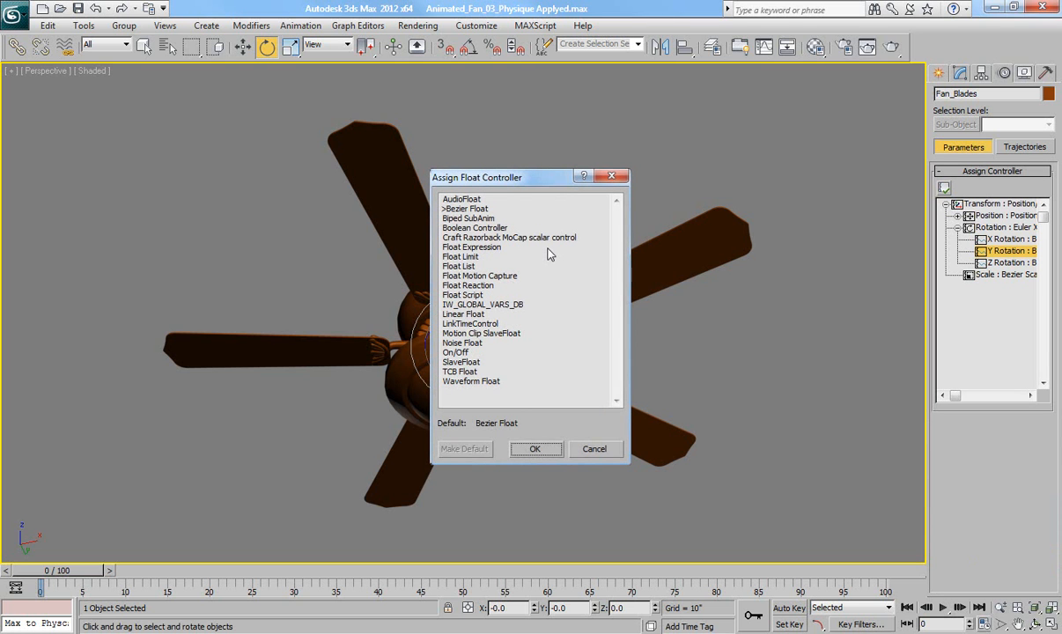
pyautogui.doubleClick(487, 248)
pyautogui.moveTo(382, 91); pyautogui.dragTo(354, 105)
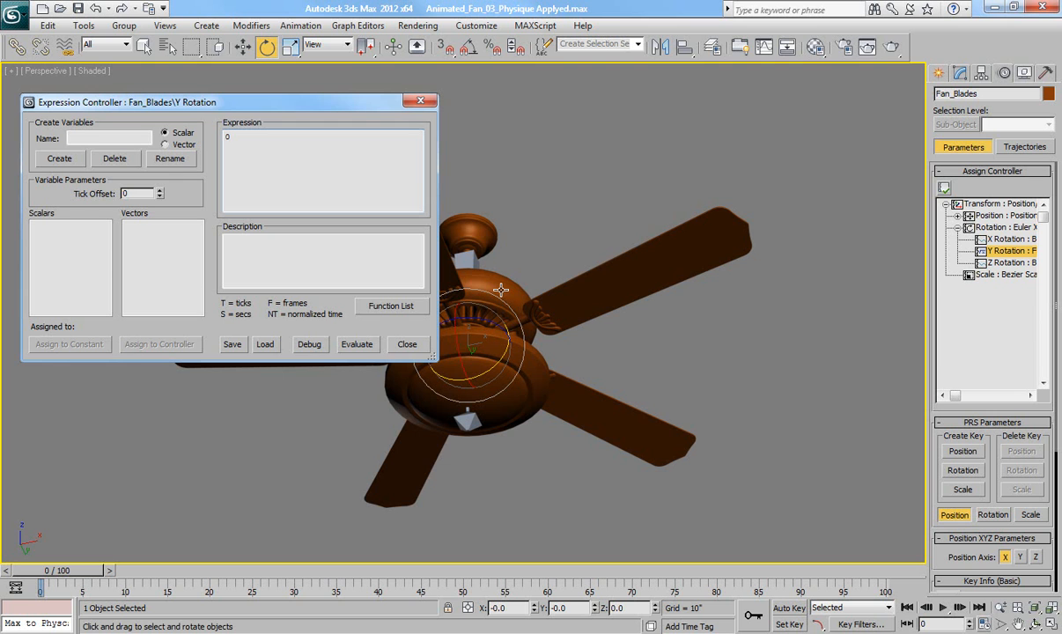
pyautogui.moveTo(520, 311); pyautogui.dragTo(651, 310, button='middle')
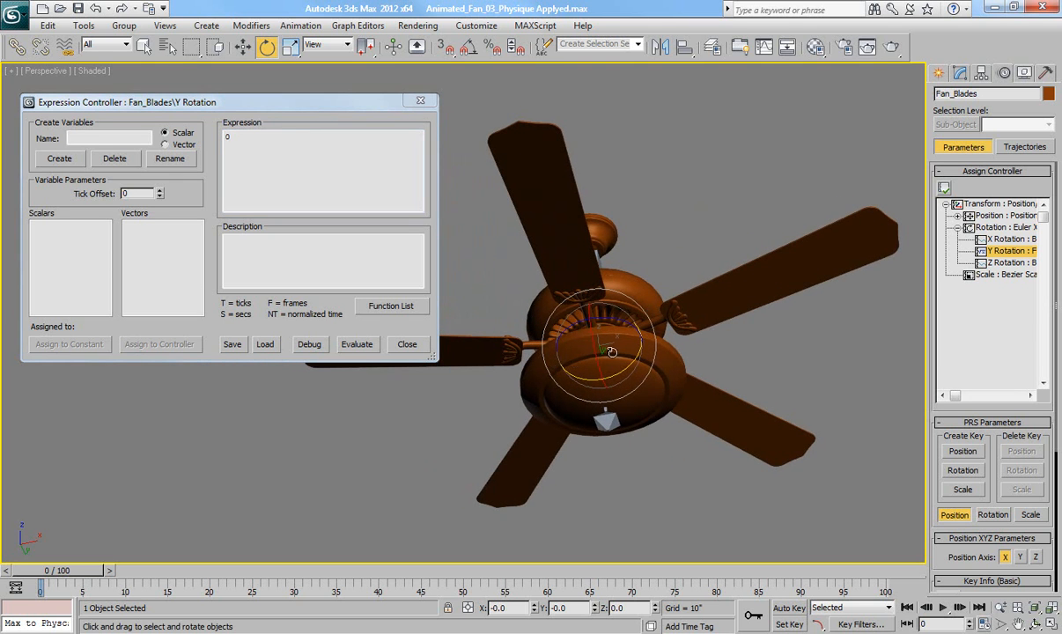
pyautogui.moveTo(641, 350); pyautogui.dragTo(636, 348, button='middle')
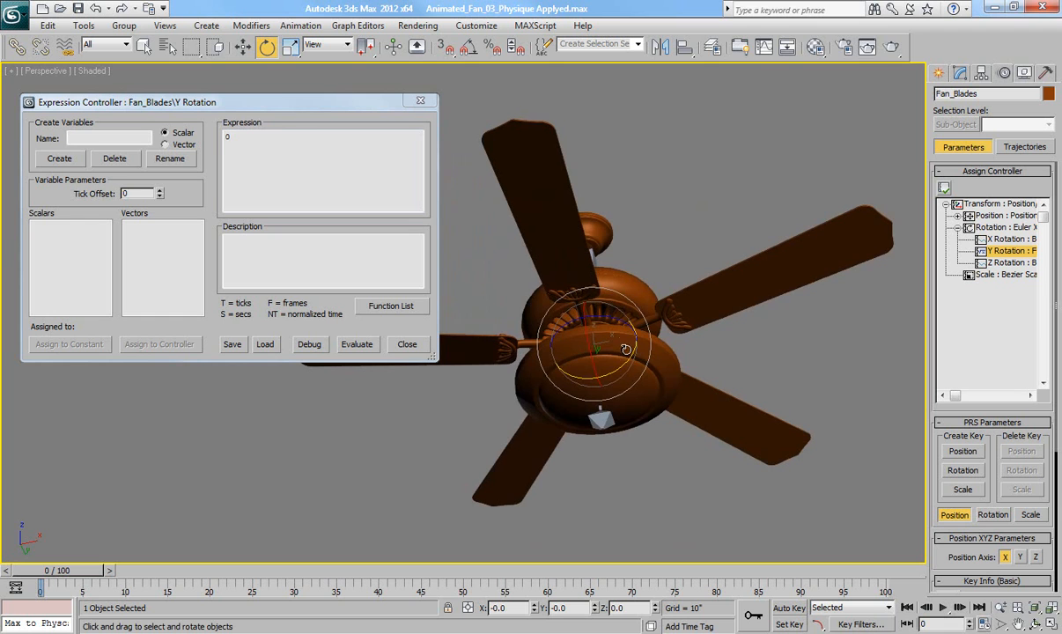
# Set the Fan_Blades Y Rotation expression to S*pi/180 and evaluate it
pyautogui.moveTo(576, 300); pyautogui.dragTo(559, 309)
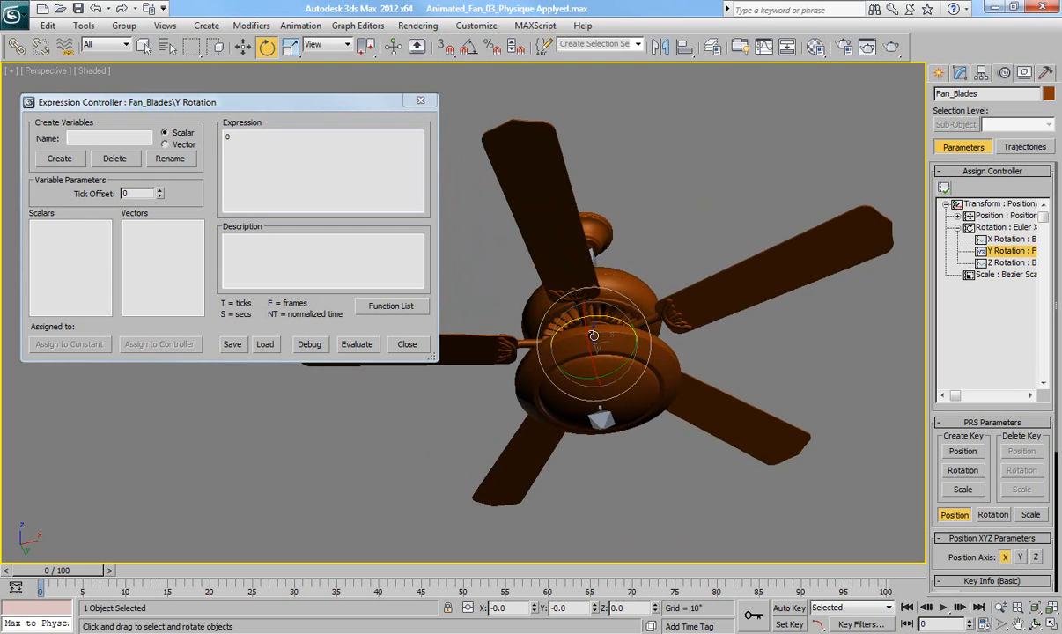
pyautogui.moveTo(594, 336); pyautogui.dragTo(718, 357)
pyautogui.click(245, 138)
pyautogui.doubleClick(245, 141)
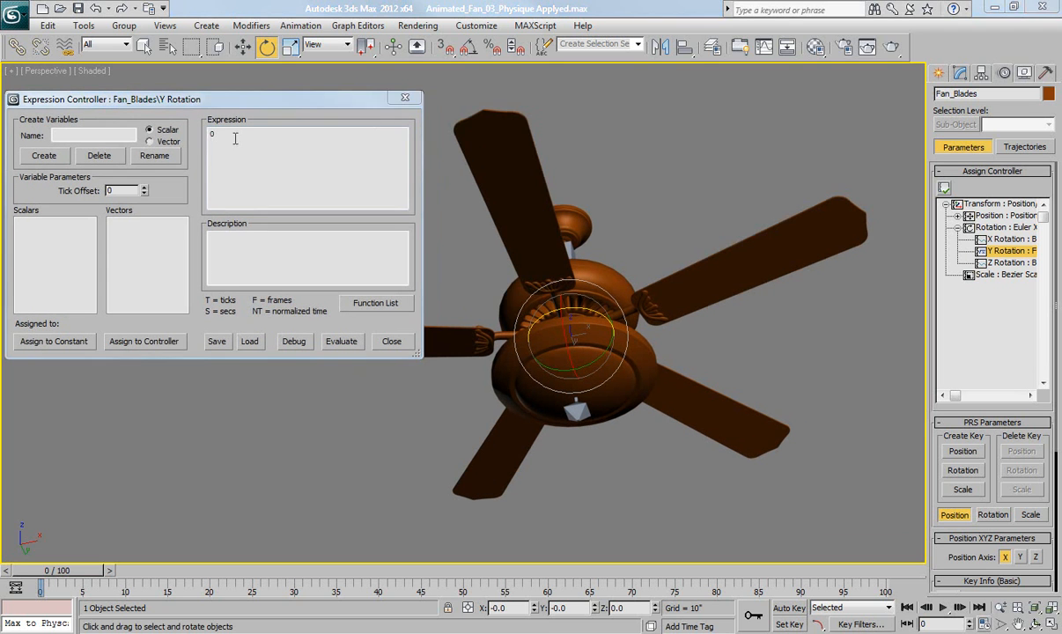
pyautogui.moveTo(224, 133); pyautogui.dragTo(197, 131)
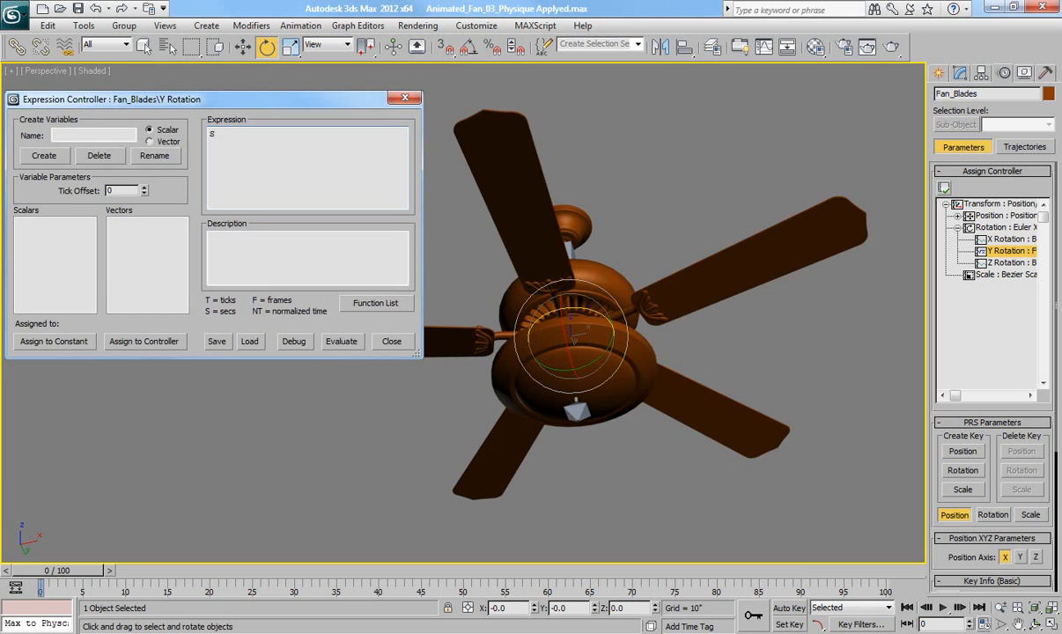
pyautogui.write('S*pi/180')
pyautogui.click(340, 341)
# Play the animation to check the blades' rotation, then stop it and return to frame 0
pyautogui.click(942, 610)
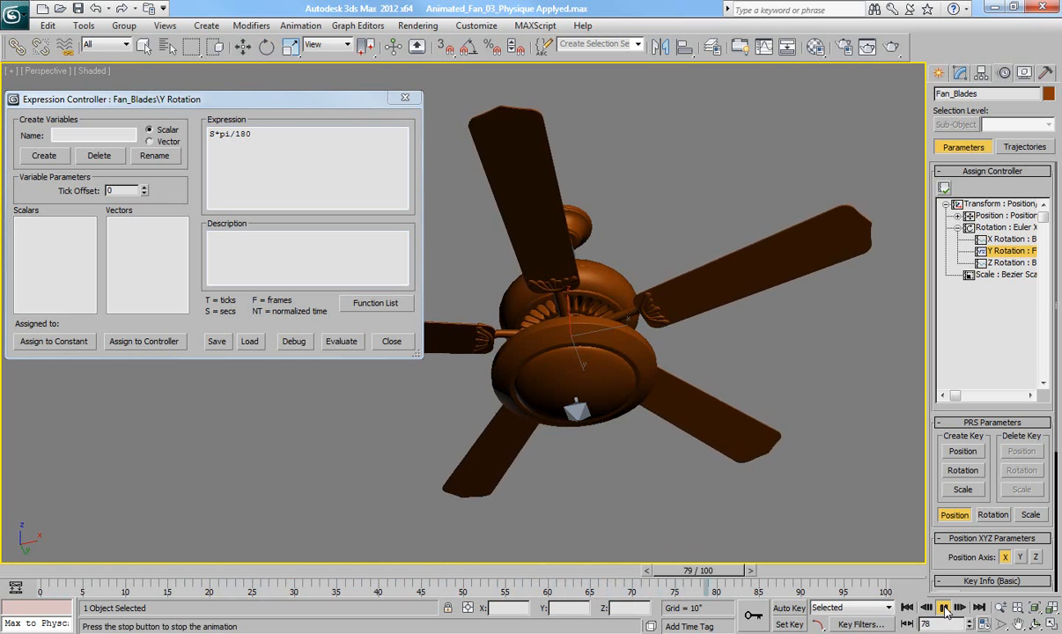
pyautogui.click(944, 610)
pyautogui.press('e')
pyautogui.click(908, 608)
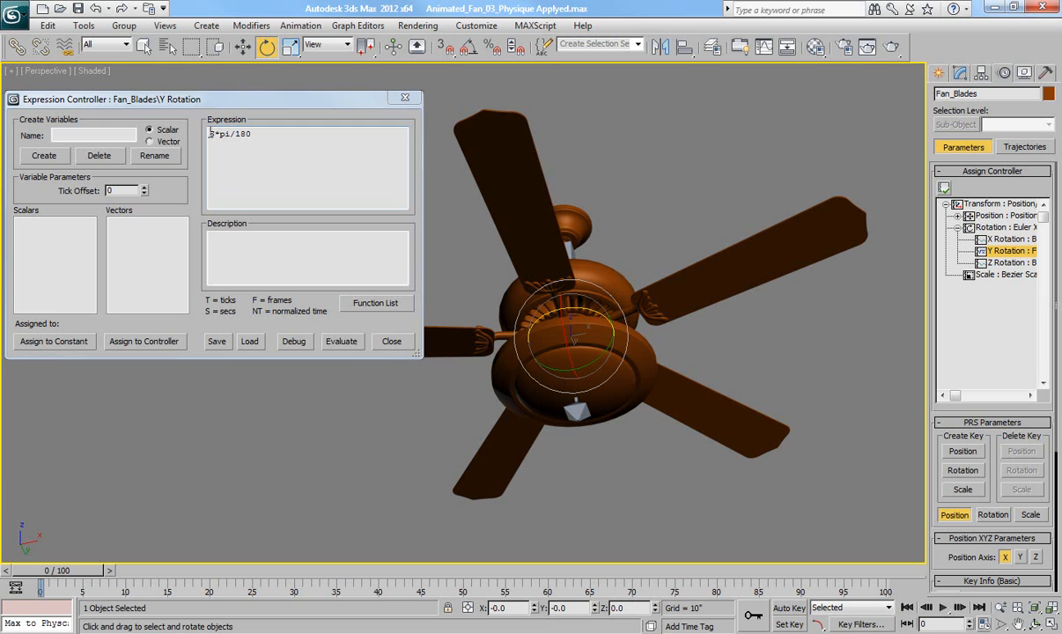
# Change the expression to Speed*S*pi/180 and create a scalar variable named Speed
pyautogui.click(211, 134)
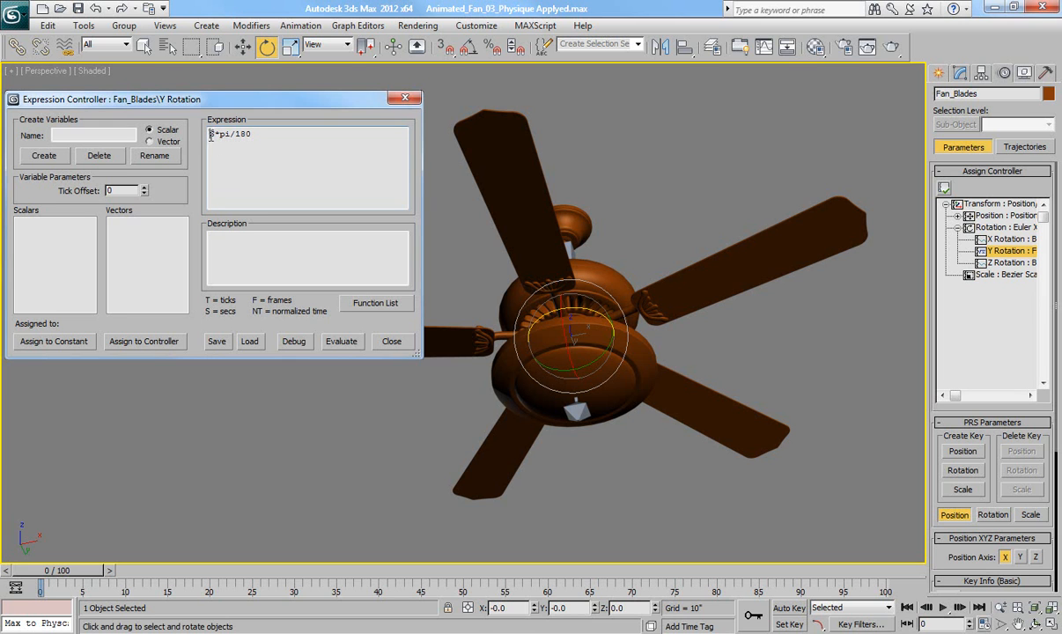
pyautogui.write('Speed*')
pyautogui.click(108, 135)
pyautogui.write('Speed')
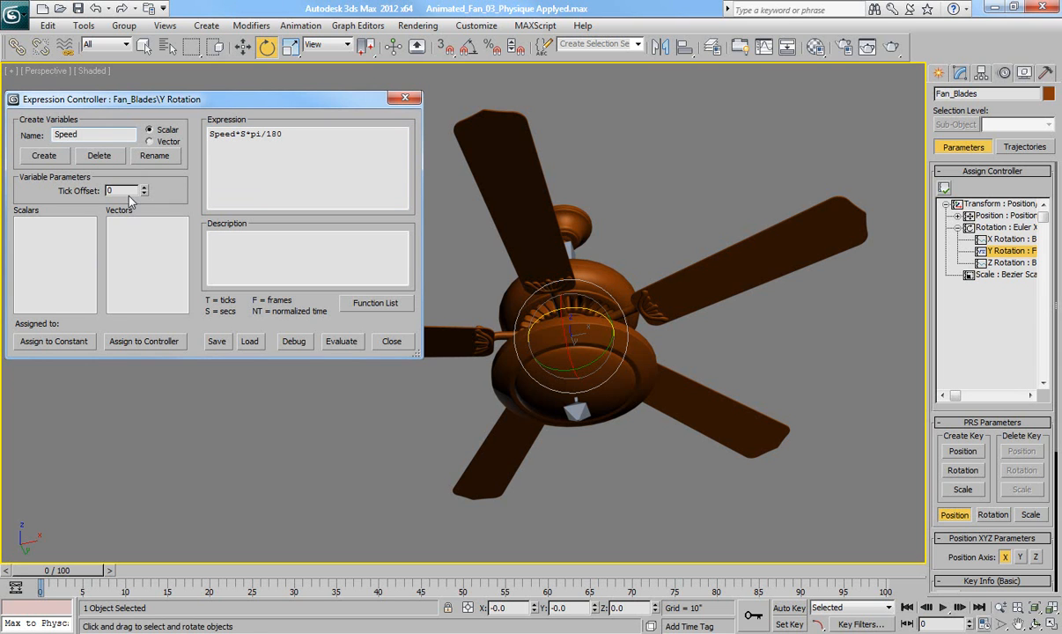
pyautogui.click(46, 155)
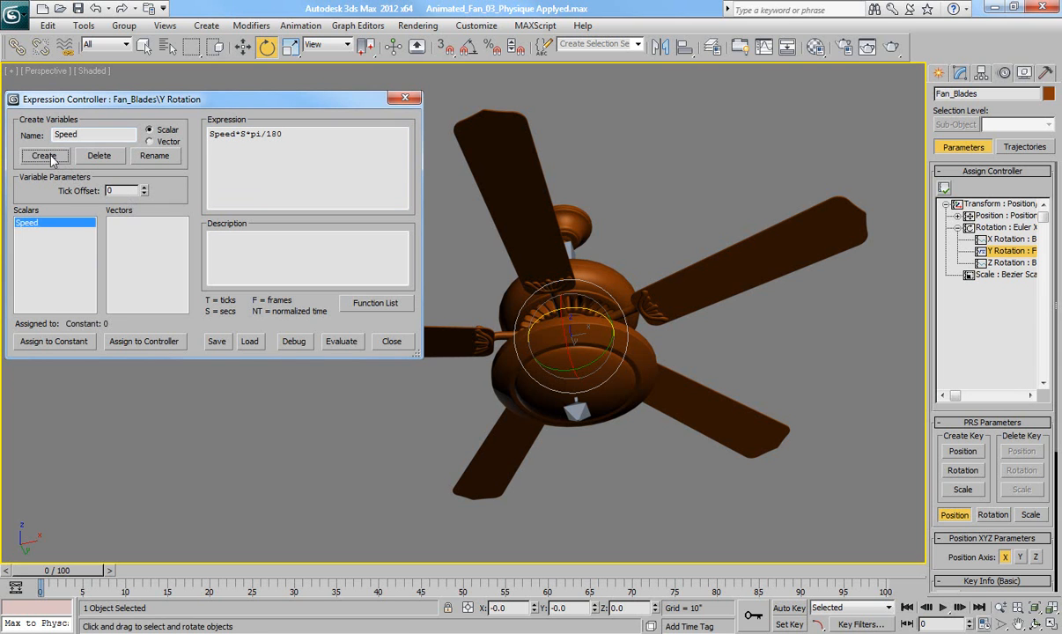
# Assign the constant 90 to the Speed variable and evaluate the expression
pyautogui.click(55, 341)
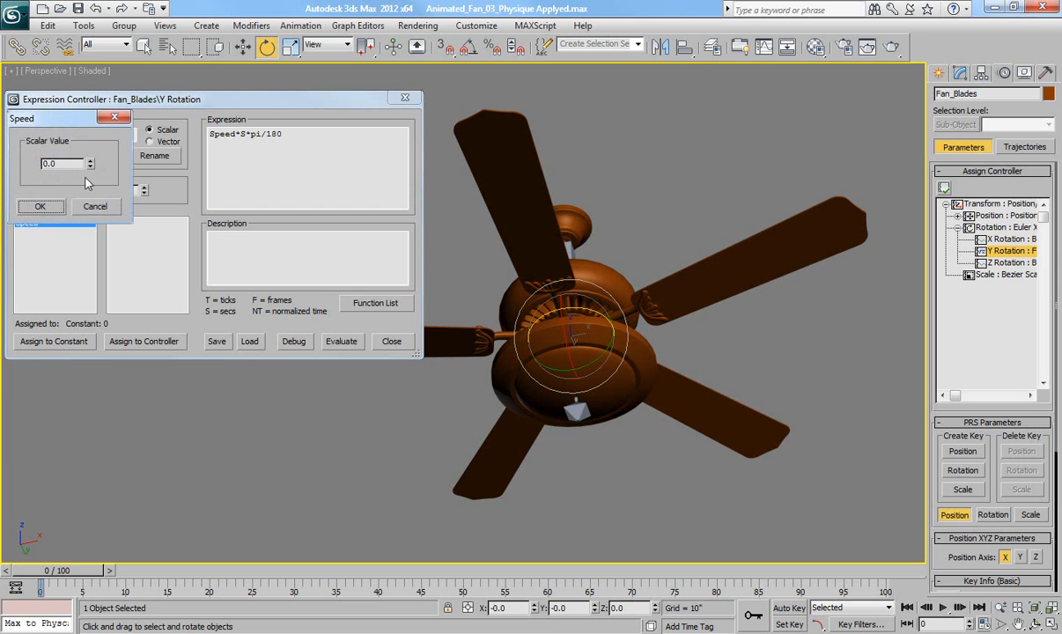
pyautogui.moveTo(71, 163); pyautogui.dragTo(12, 164)
pyautogui.write('90')
pyautogui.click(54, 208)
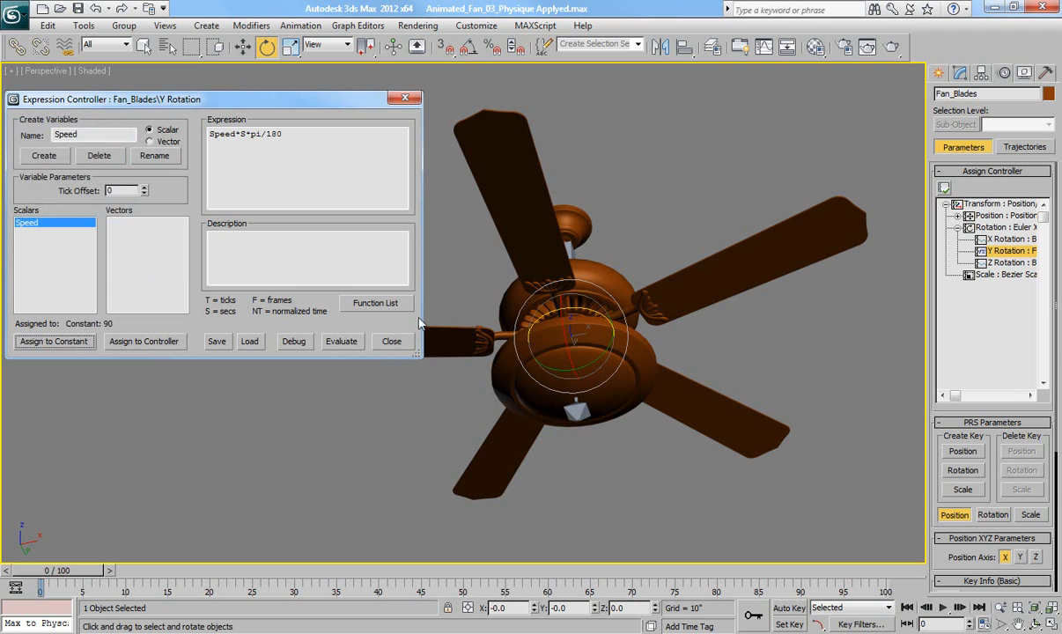
pyautogui.click(343, 341)
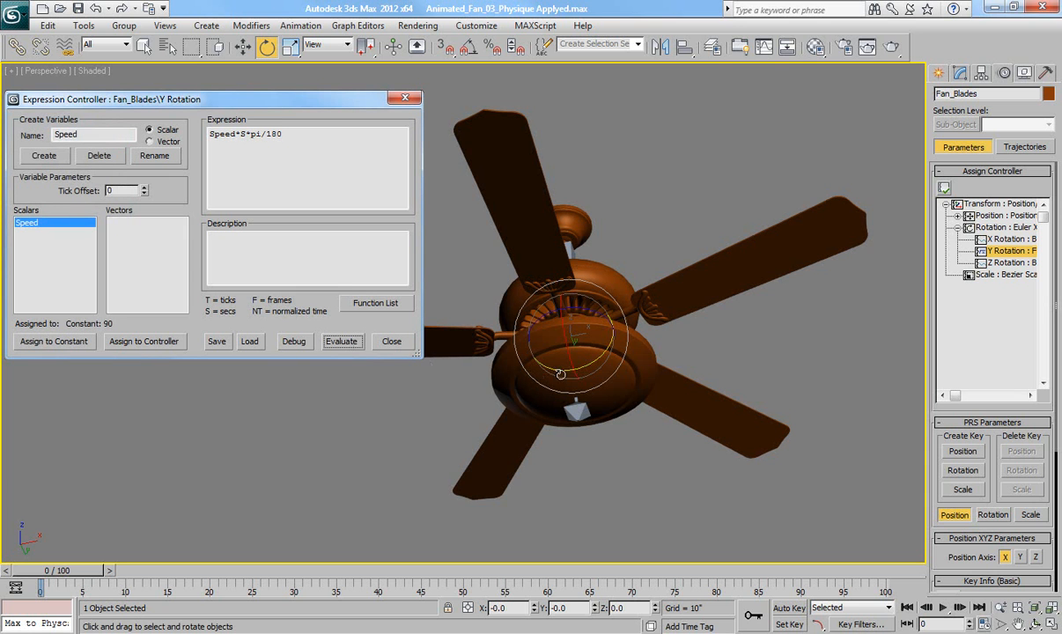
# Play the animation and scrub from frame 0 to frame 30 to check how far the blades turn
pyautogui.click(942, 608)
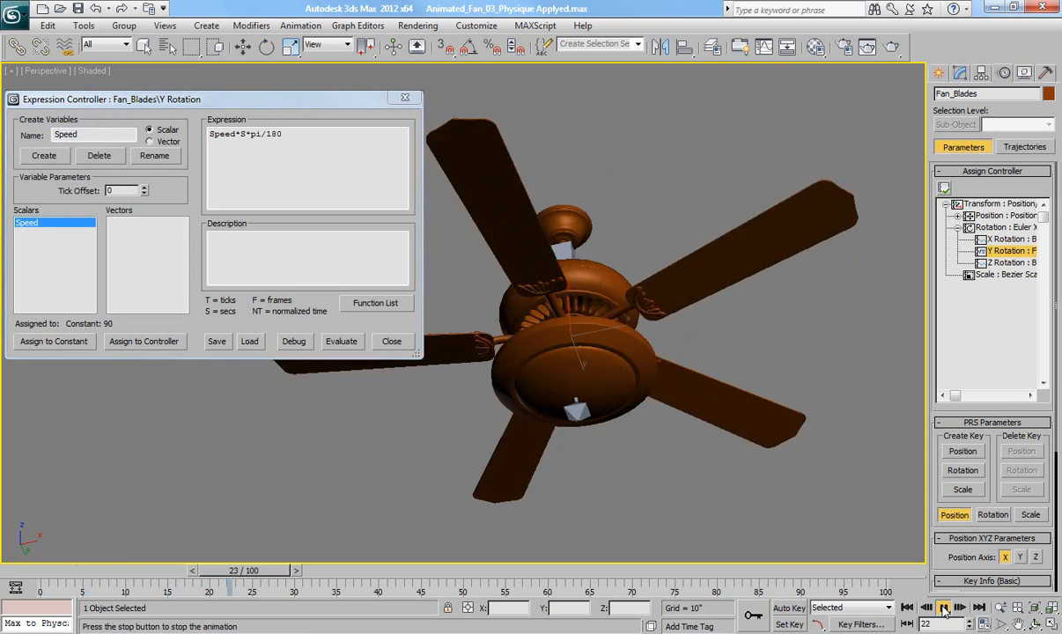
pyautogui.click(943, 608)
pyautogui.moveTo(745, 570); pyautogui.dragTo(35, 519)
pyautogui.press('e')
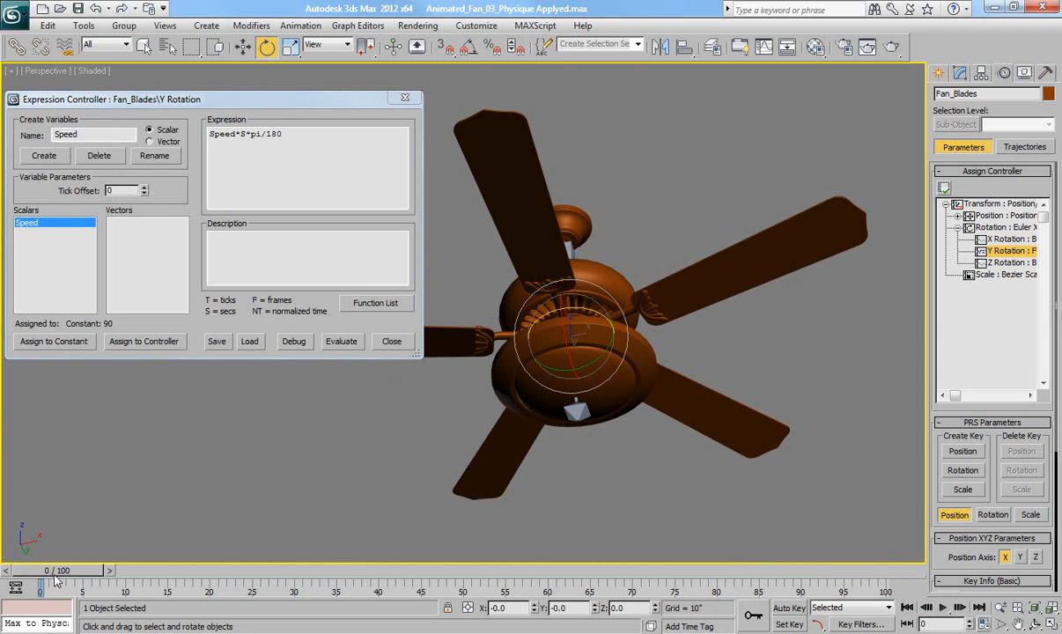
pyautogui.moveTo(39, 570); pyautogui.dragTo(308, 571)
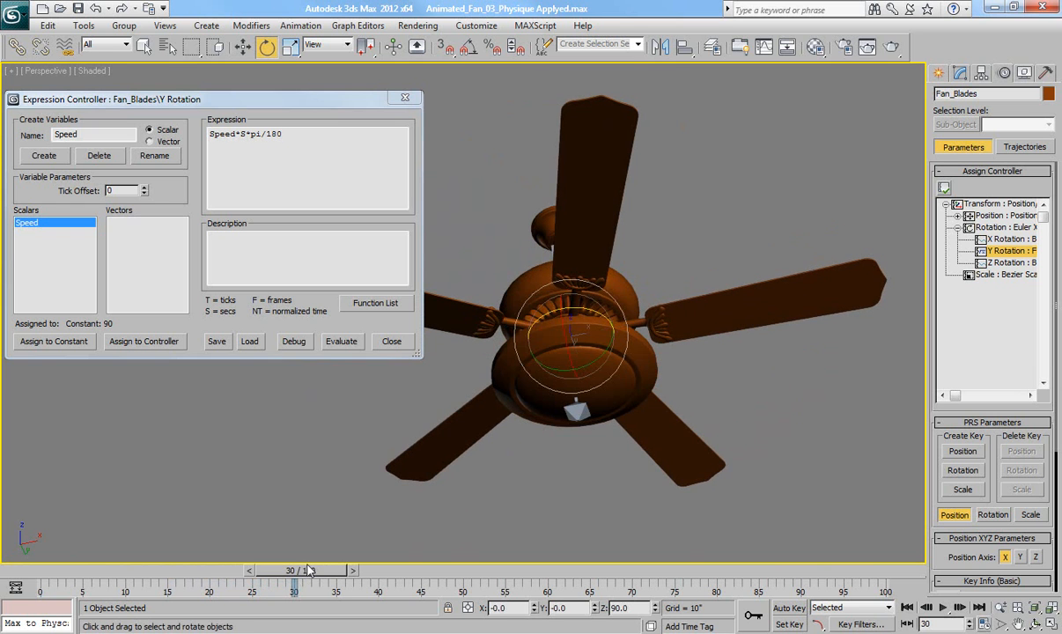
pyautogui.click(942, 608)
# Assign the constant 360 to the Speed variable and evaluate the expression
pyautogui.click(53, 340)
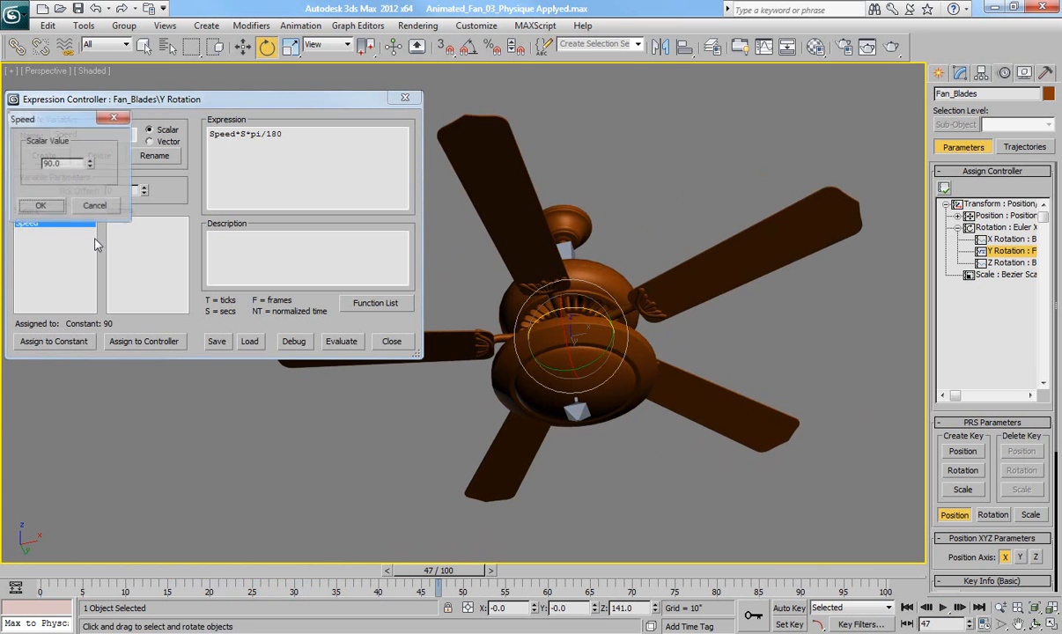
pyautogui.write('360')
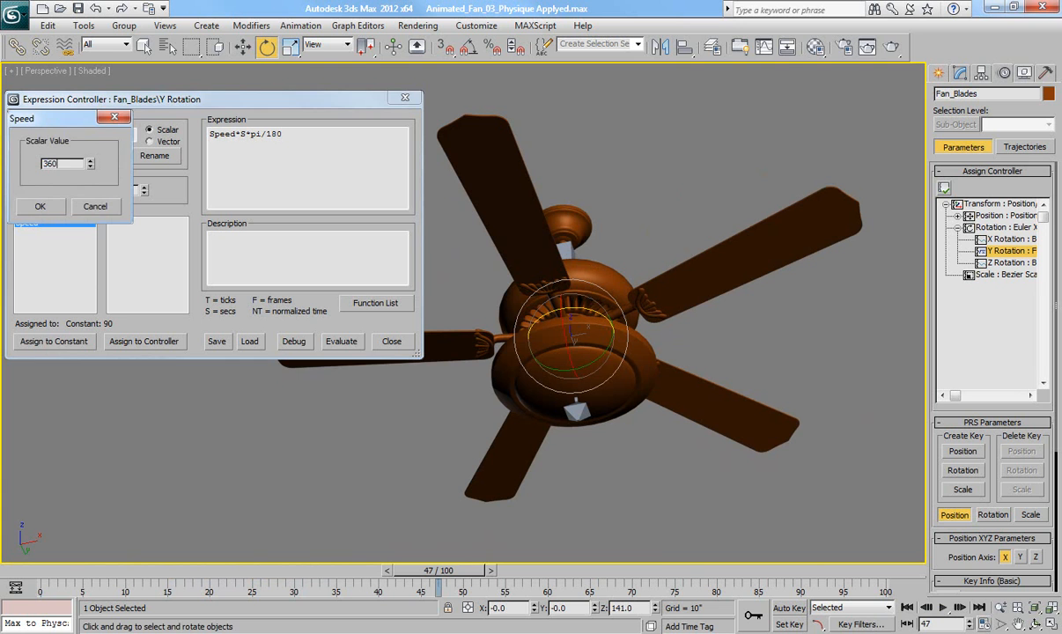
pyautogui.click(41, 205)
pyautogui.click(341, 341)
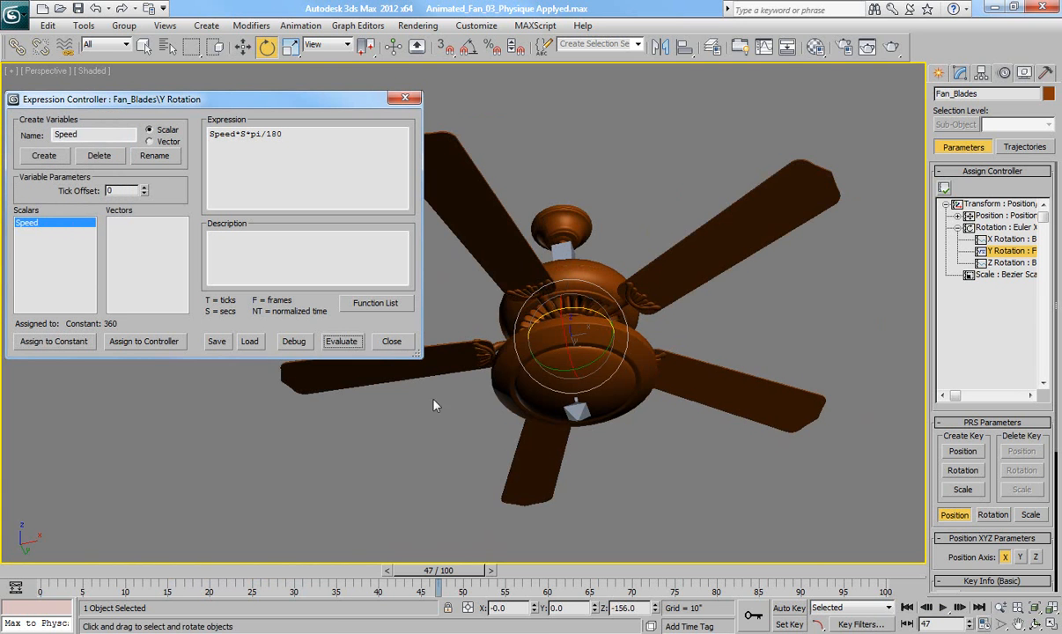
# Play the animation to check the blades at the new speed, then return to frame 0
pyautogui.click(945, 609)
pyautogui.click(944, 609)
pyautogui.click(908, 607)
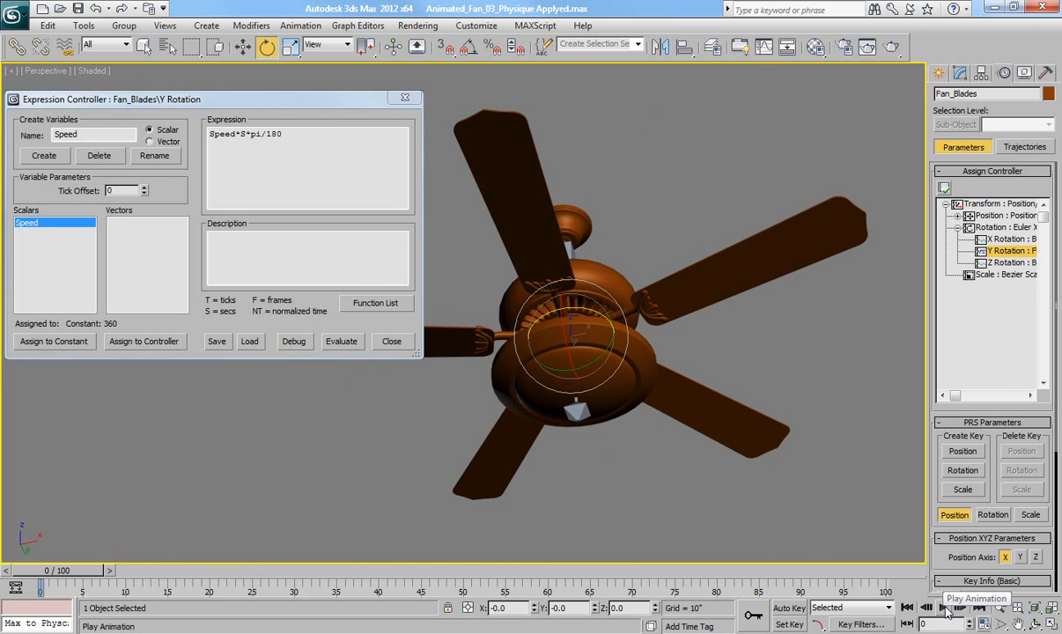
# Set the animation length to 300 frames in the time configuration
pyautogui.click(946, 614)
pyautogui.rightClick(947, 614)
pyautogui.doubleClick(591, 331)
pyautogui.write('300')
pyautogui.click(544, 470)
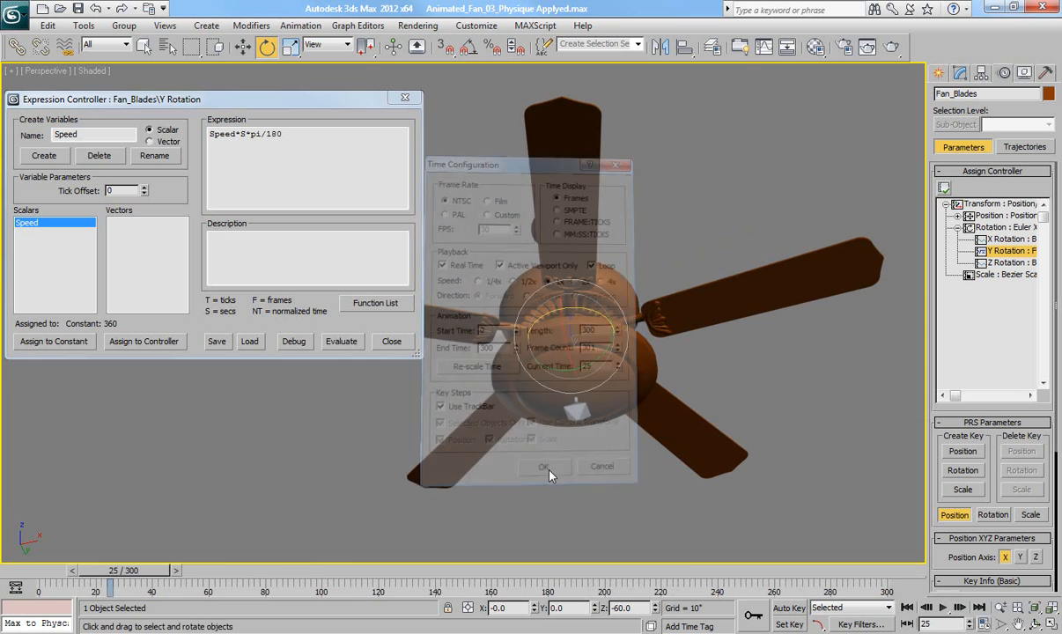
# Play the extended animation to check the continuous blade rotation, then rewind to frame 0
pyautogui.click(941, 612)
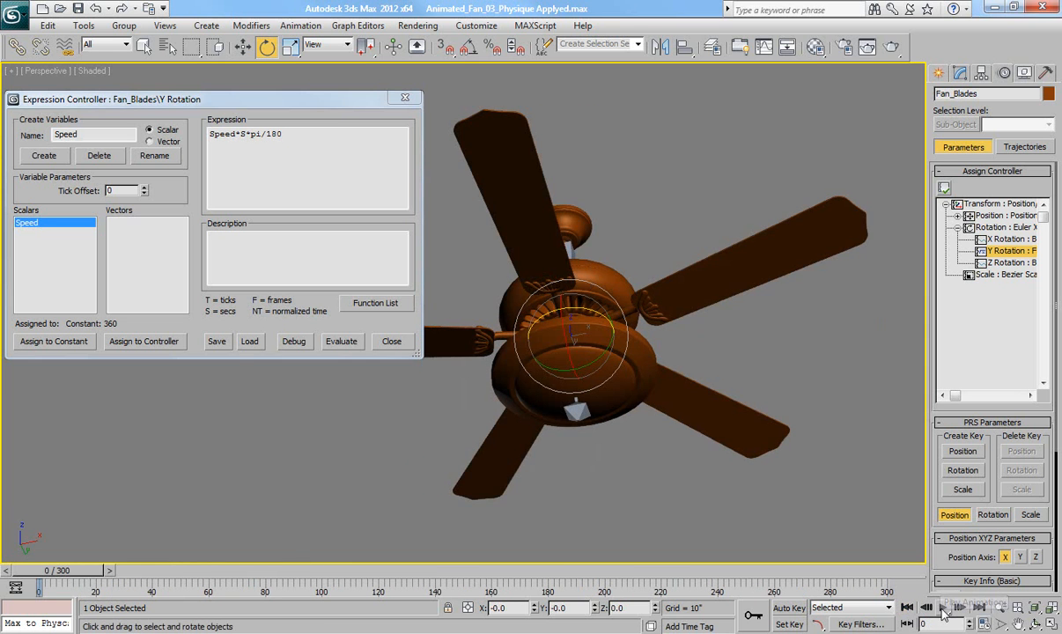
pyautogui.click(942, 610)
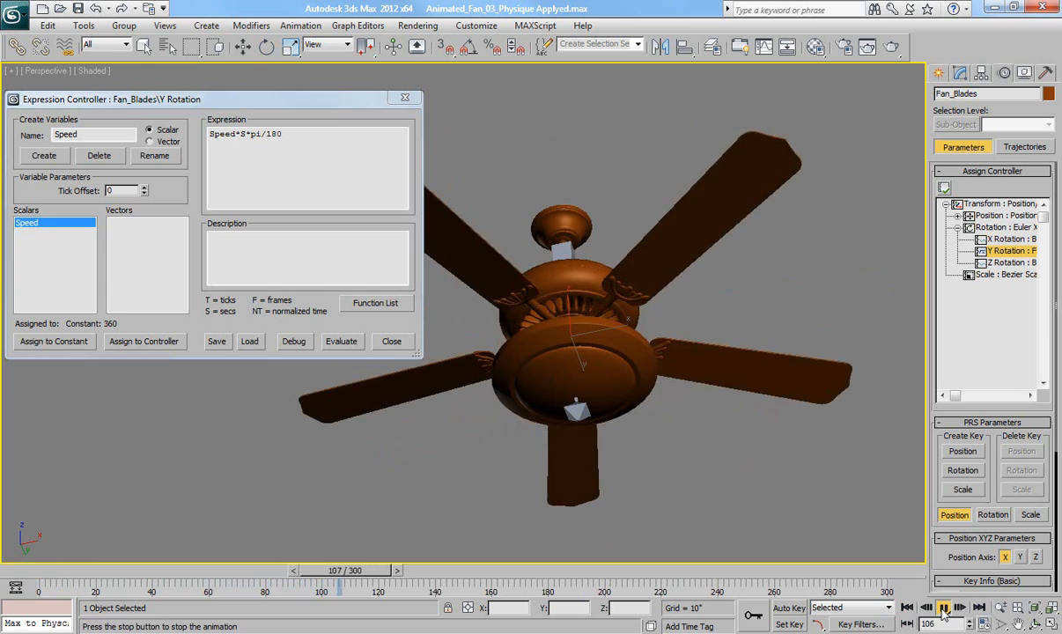
pyautogui.click(943, 609)
pyautogui.click(905, 609)
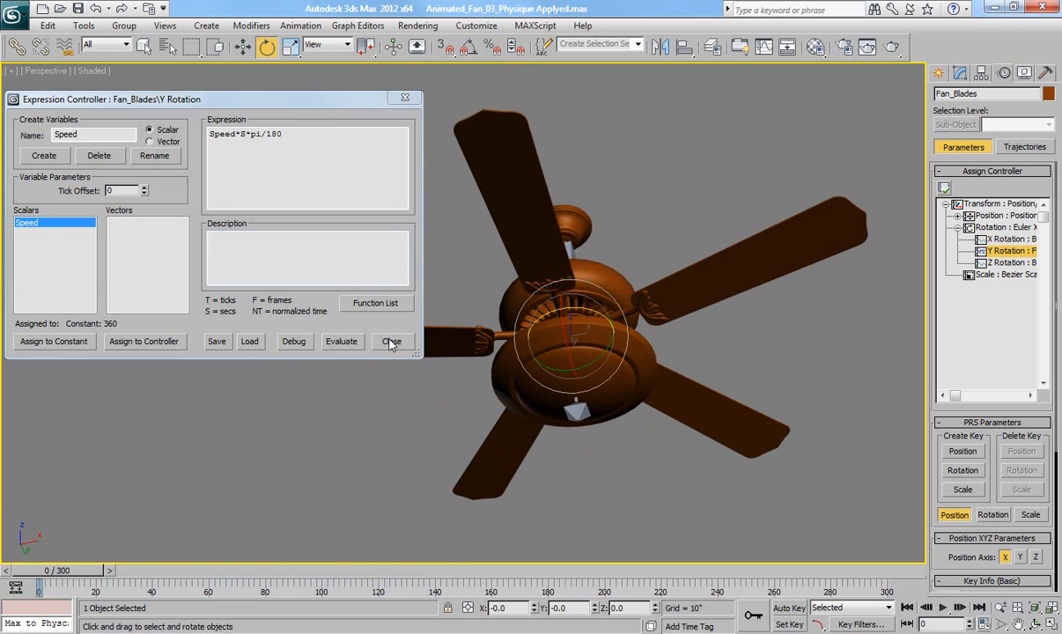
# Assign the constant 90 to the Speed variable again and close the expression controller
pyautogui.click(52, 339)
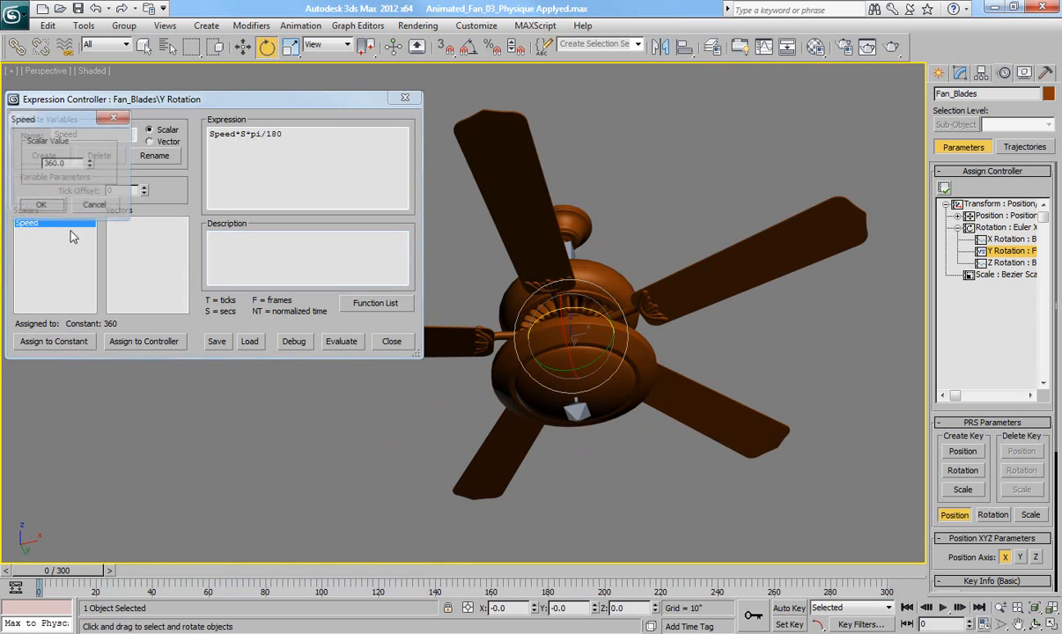
pyautogui.moveTo(68, 163); pyautogui.dragTo(4, 147)
pyautogui.write('90')
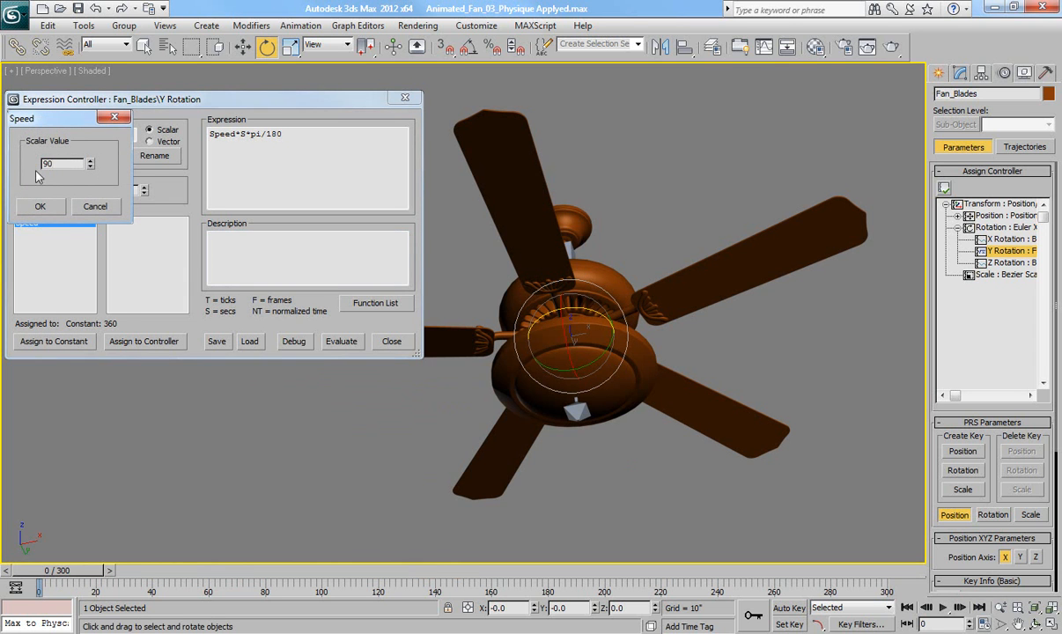
pyautogui.click(40, 206)
pyautogui.click(394, 347)
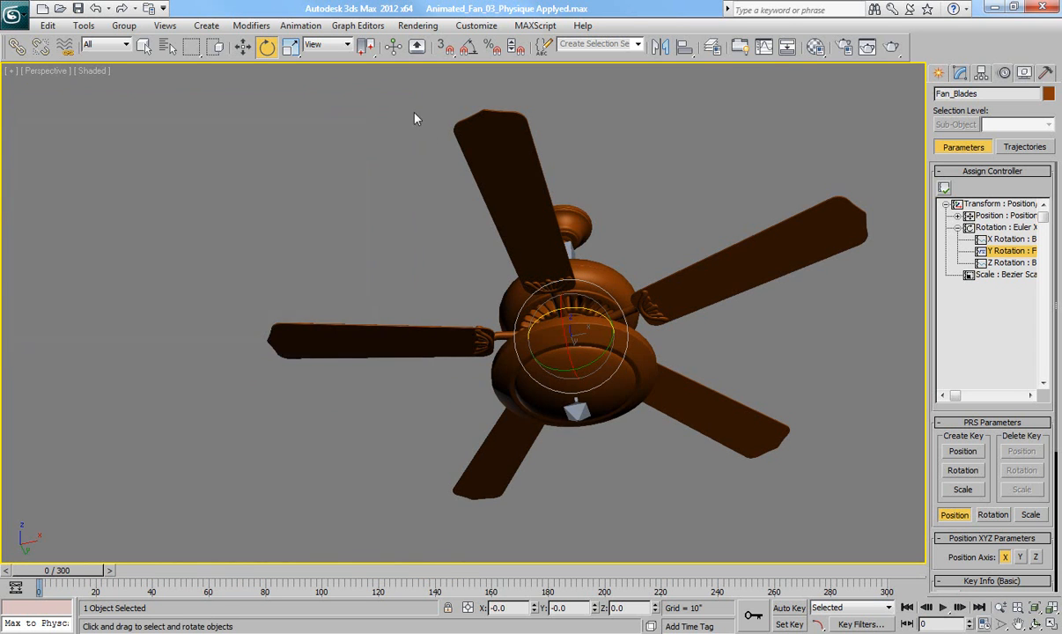
# View the fan from the side and test-move Bone003 at its lower end along the X axis
pyautogui.moveTo(571, 277); pyautogui.dragTo(649, 382, button='middle')
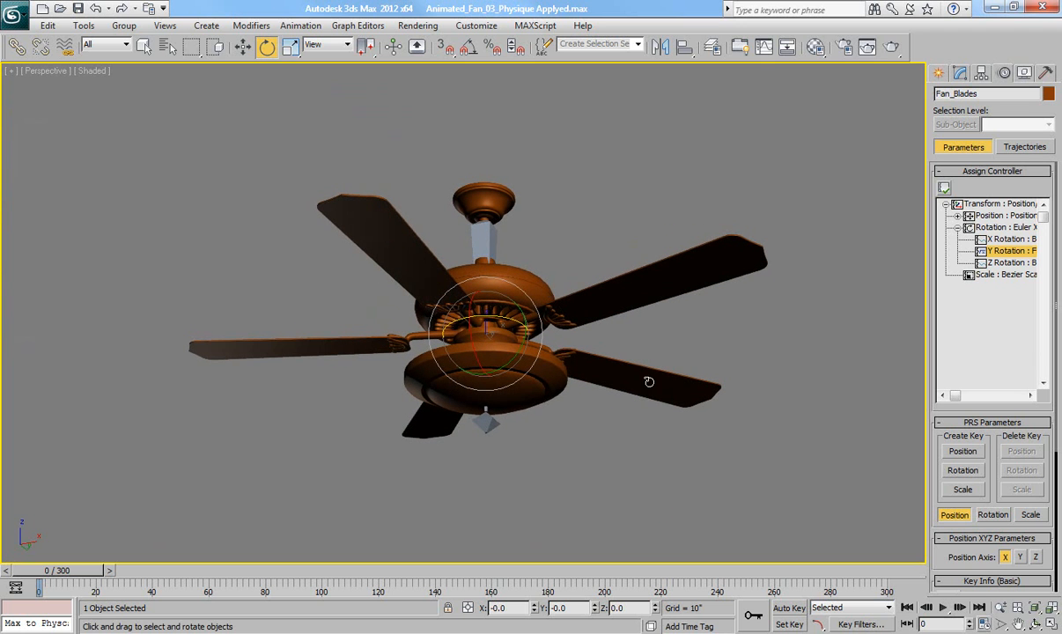
pyautogui.click(837, 488)
pyautogui.moveTo(800, 449); pyautogui.dragTo(798, 460, button='middle')
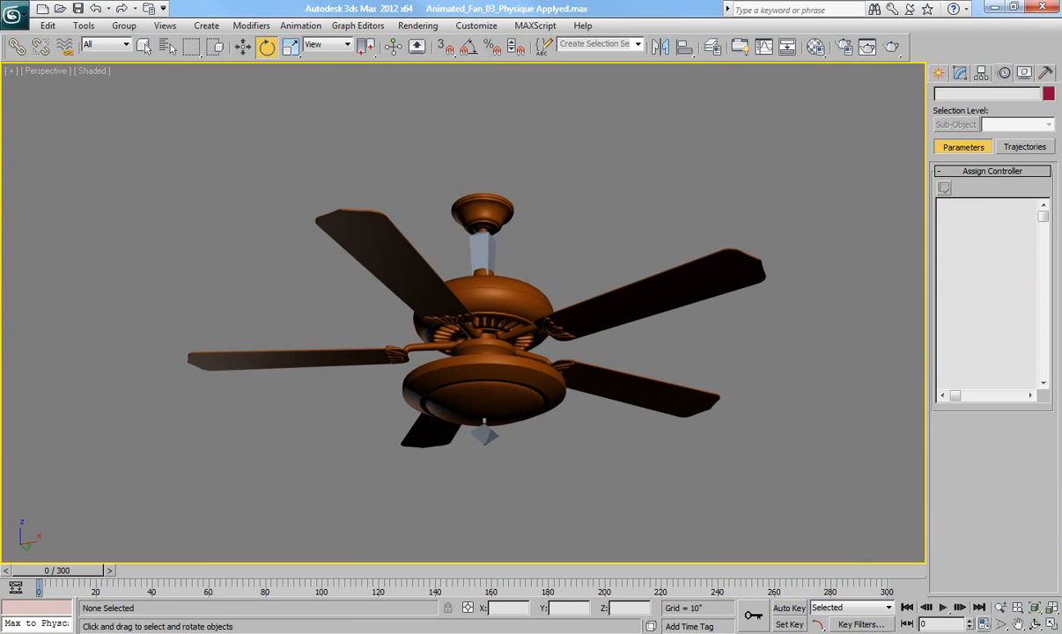
pyautogui.moveTo(526, 284); pyautogui.dragTo(534, 327, button='middle')
pyautogui.click(474, 398)
pyautogui.press('w')
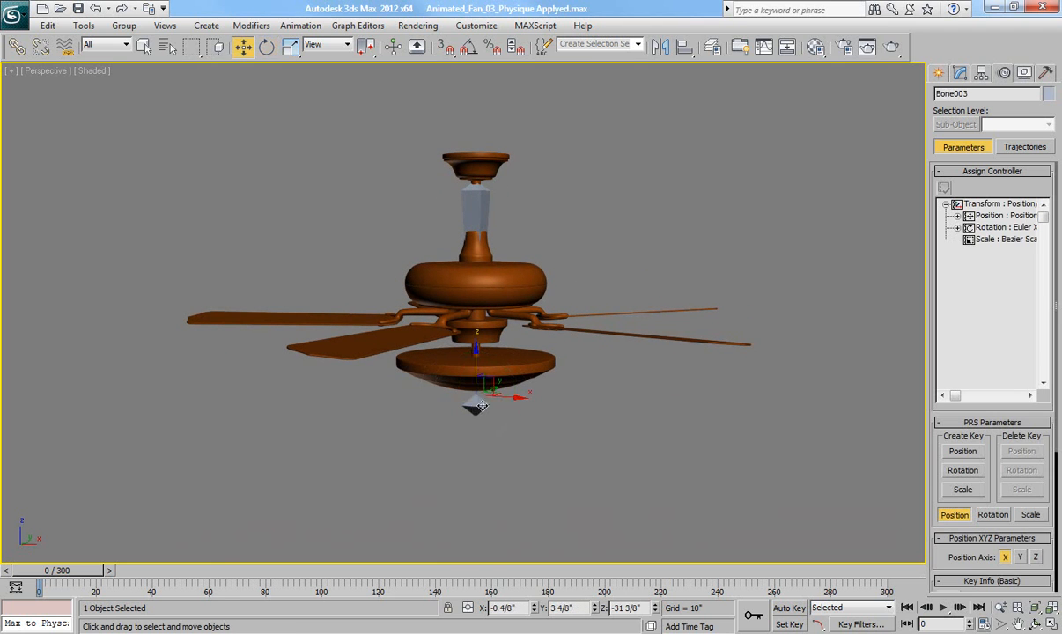
pyautogui.moveTo(496, 394); pyautogui.dragTo(473, 391)
# Open the scene file Animated_Fan_04_Blades Expression Assigned.max from the Ceiling fan folder
pyautogui.click(60, 8)
pyautogui.click(544, 372)
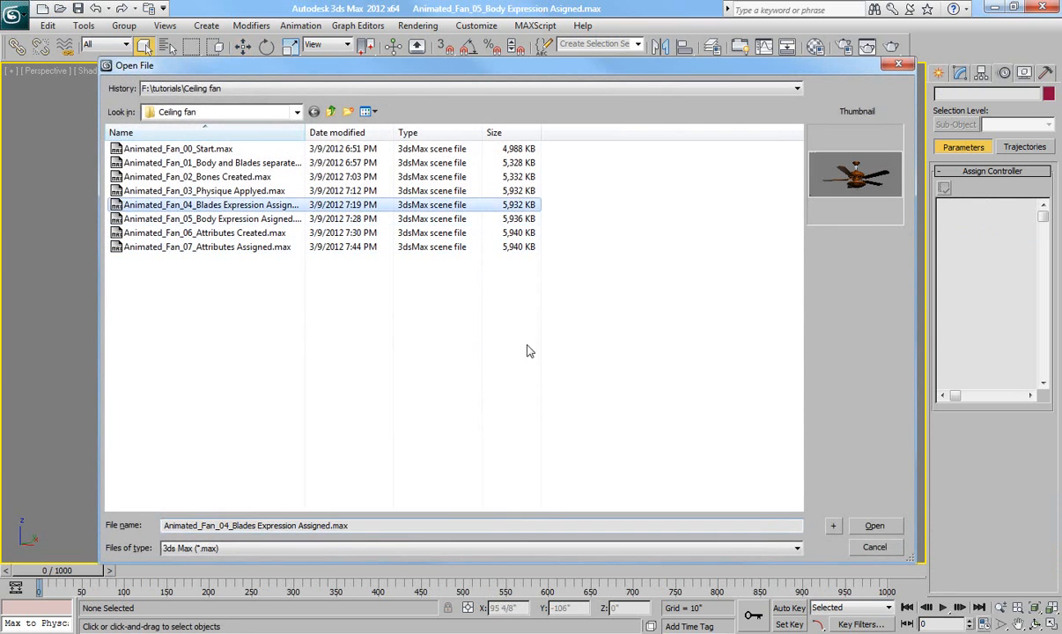
pyautogui.click(872, 525)
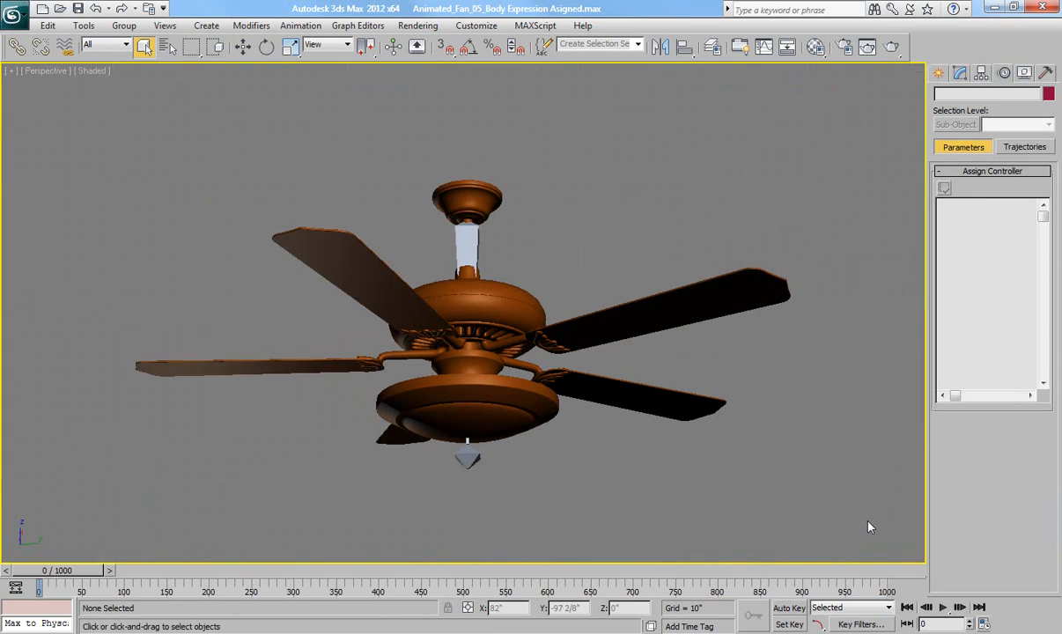
# Hide the fan blades and Fan_Body, leaving only the bone chain shown in the front view
pyautogui.click(565, 339)
pyautogui.rightClick(570, 338)
pyautogui.click(583, 292)
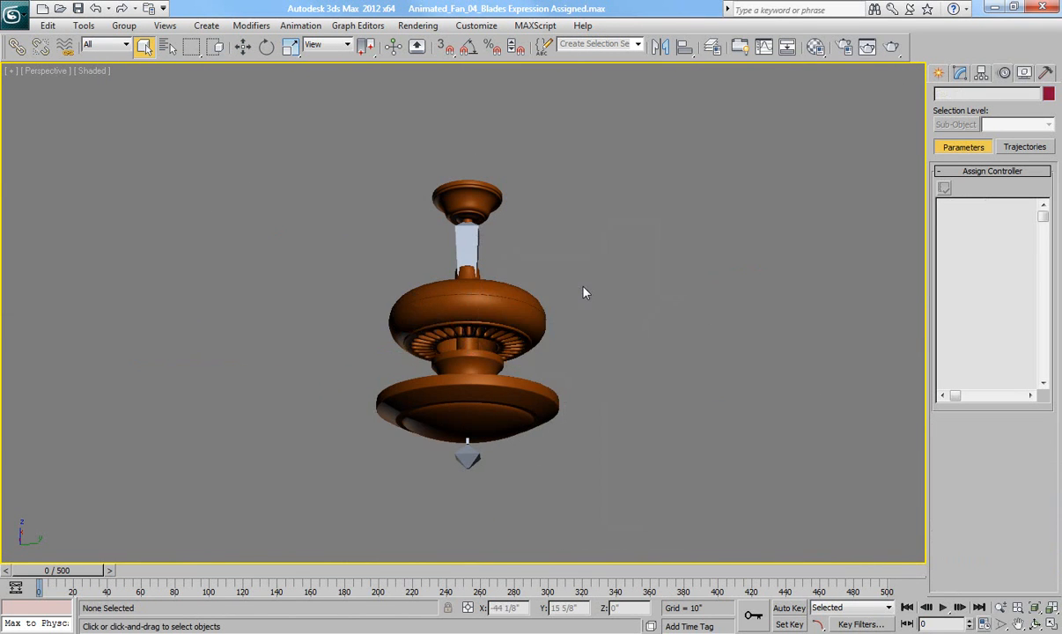
pyautogui.press('f')
pyautogui.press('z')
pyautogui.moveTo(574, 366); pyautogui.dragTo(571, 360, button='middle')
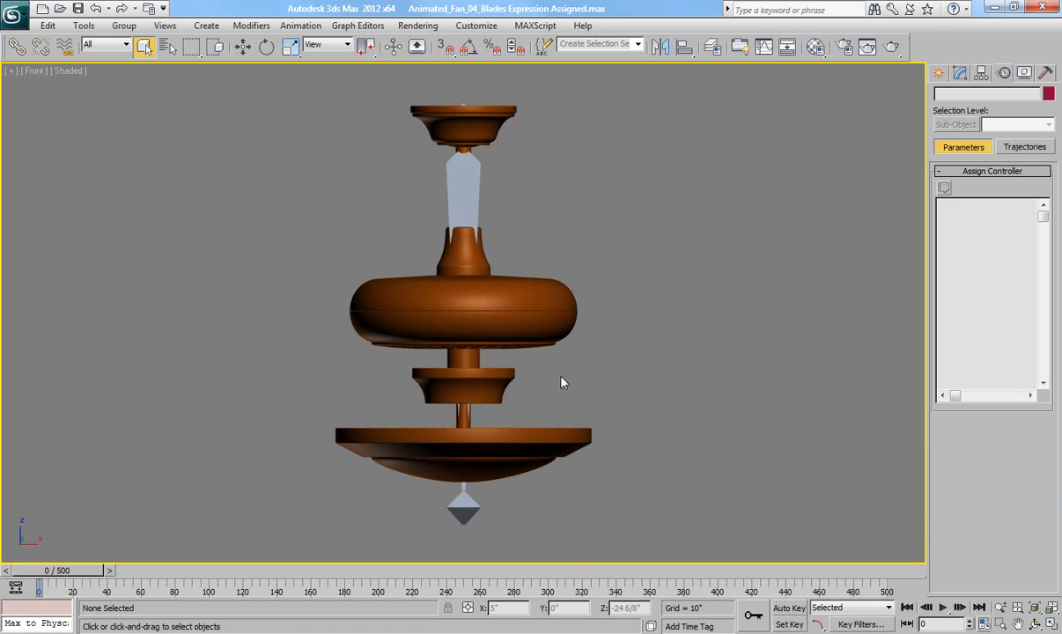
pyautogui.click(526, 313)
pyautogui.rightClick(526, 313)
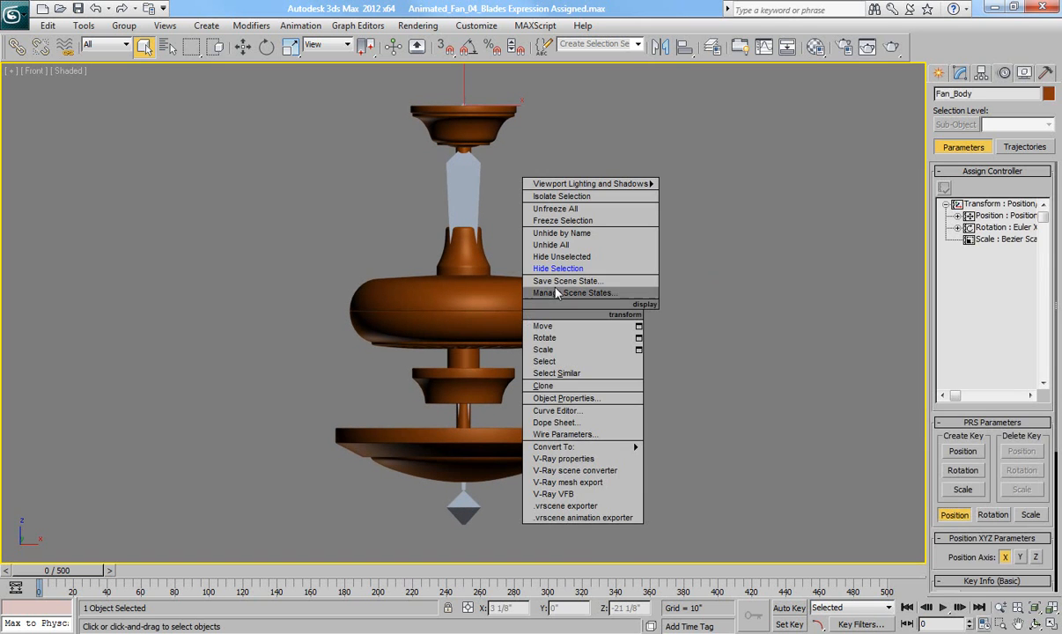
pyautogui.click(559, 275)
pyautogui.scroll(-2, 597, 318)
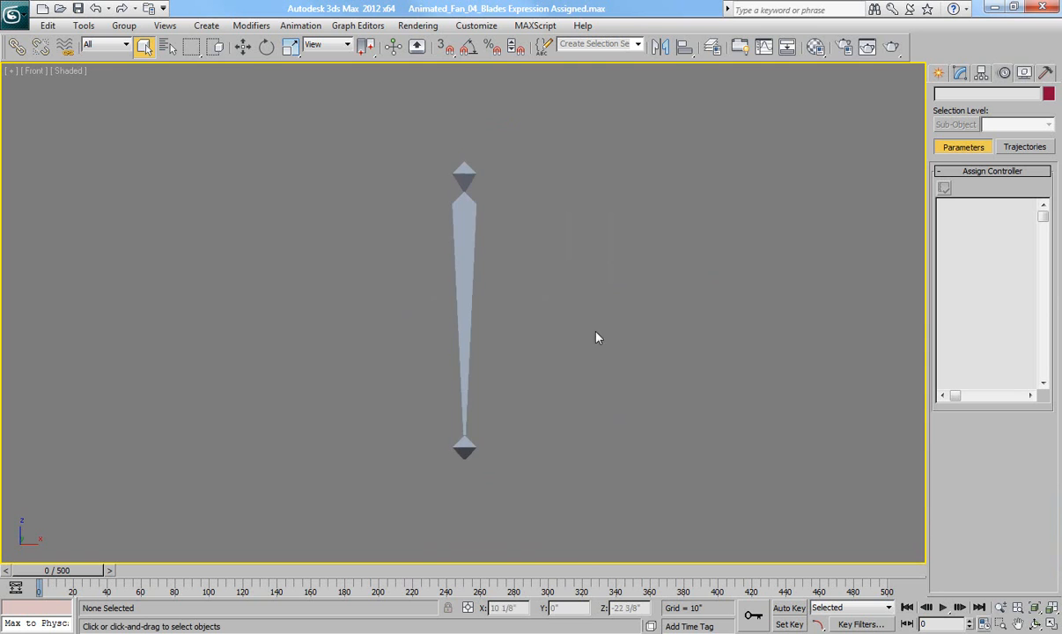
# Switch to the perspective view and select Bone003 at the lower end of the chain
pyautogui.press('p')
pyautogui.moveTo(601, 362)
pyautogui.keyDown('alt'); pyautogui.mouseDown(button='middle')
pyautogui.moveTo(587, 356)
pyautogui.moveTo(581, 373)
pyautogui.moveTo(582, 356)
pyautogui.mouseUp(button='middle'); pyautogui.keyUp('alt')
pyautogui.click(452, 464)
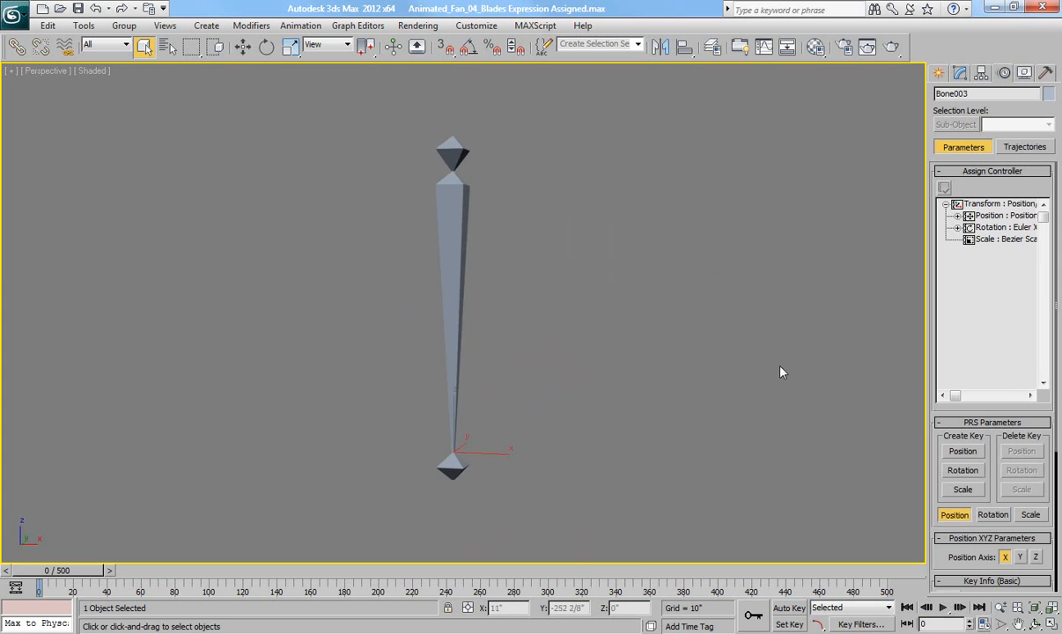
# Show the bones in wireframe and add an HI Solver IK chain from Bone003 up to the long middle bone
pyautogui.moveTo(754, 374)
pyautogui.mouseDown(button='middle')
pyautogui.moveTo(751, 357)
pyautogui.moveTo(754, 365)
pyautogui.mouseUp(button='middle')
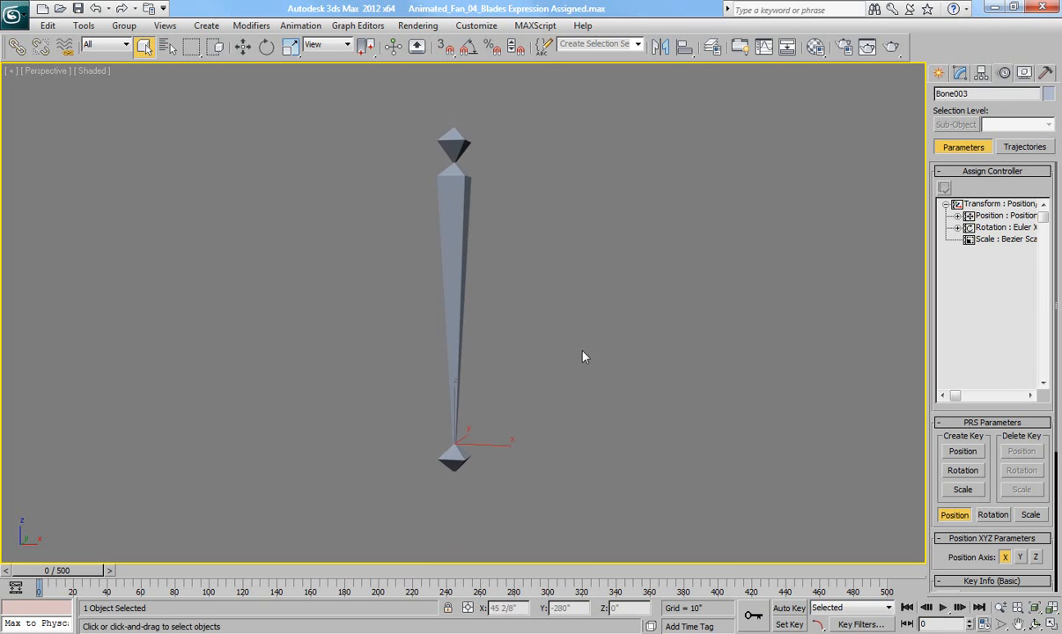
pyautogui.press('F3')
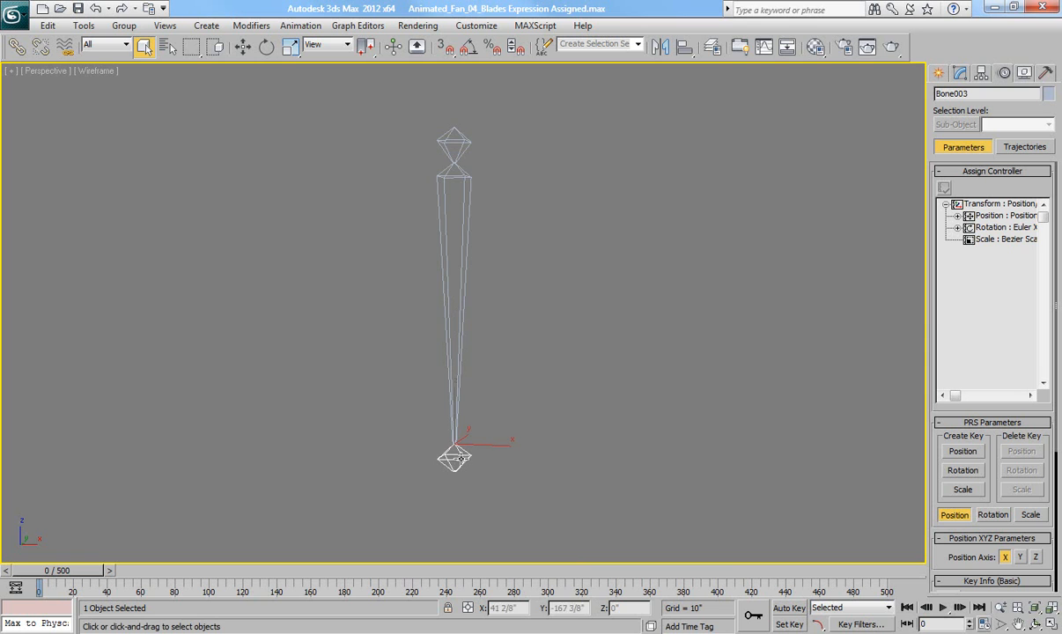
pyautogui.click(299, 26)
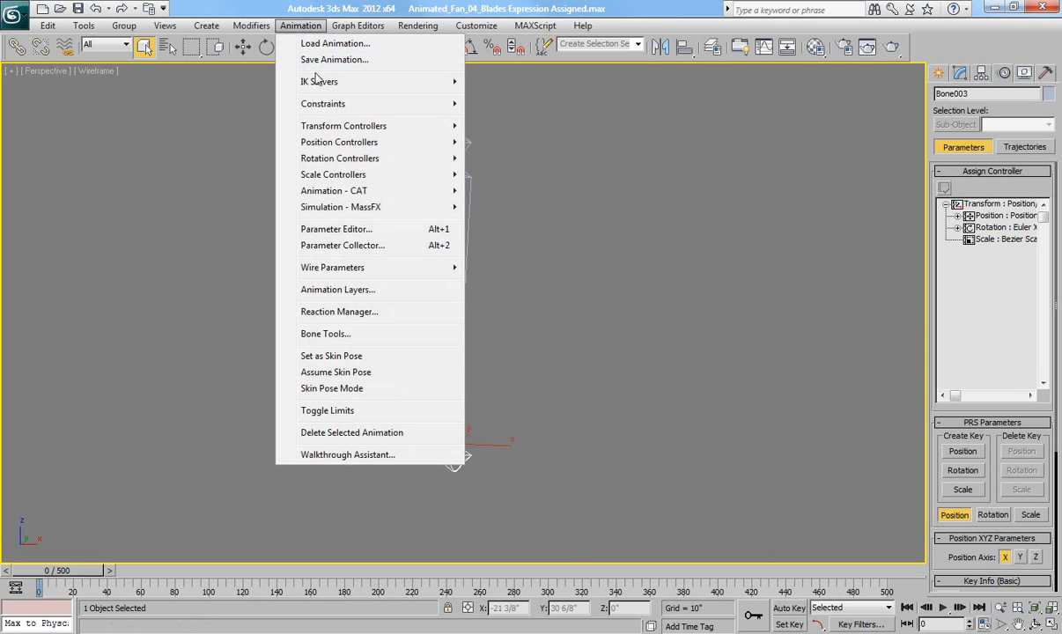
pyautogui.moveTo(318, 81)
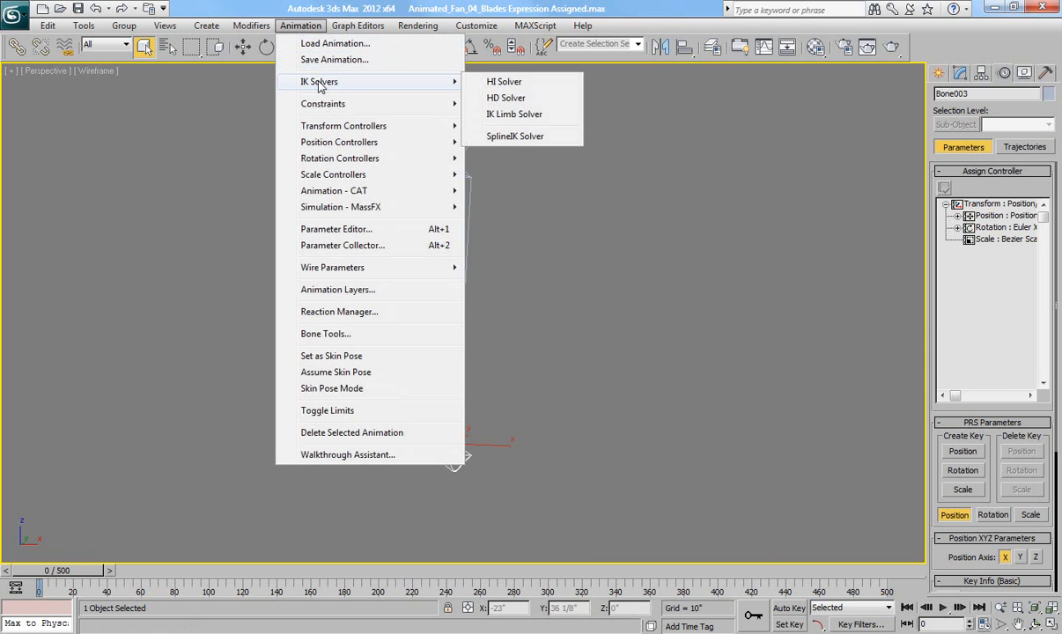
pyautogui.click(507, 82)
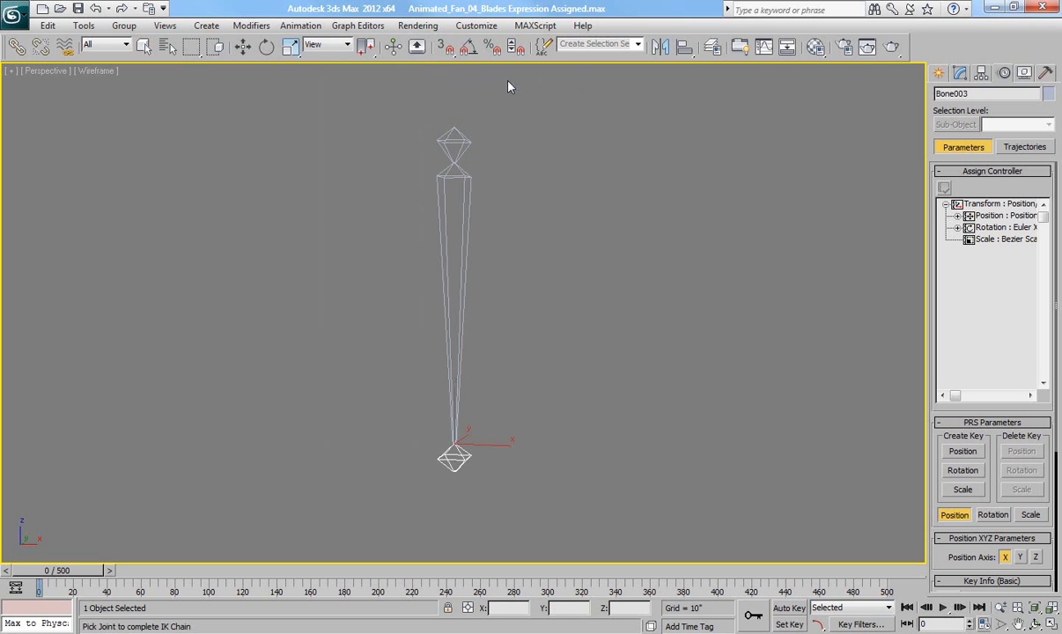
pyautogui.click(464, 199)
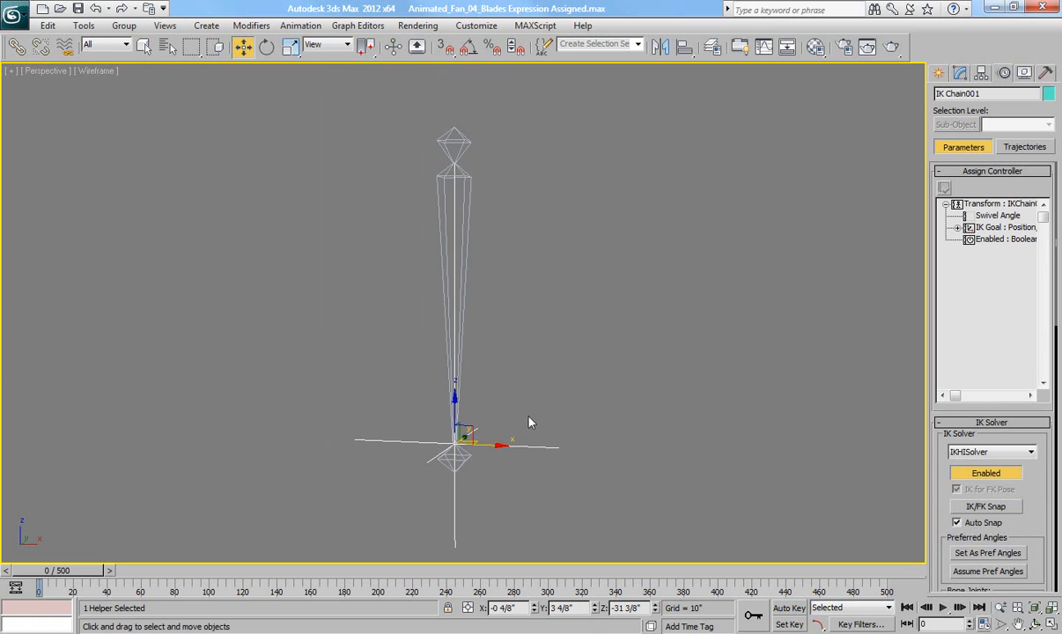
# Move the IK chain goal straight down below the lowest bone, to about -36 1/8" in Z
pyautogui.click(550, 402)
pyautogui.moveTo(565, 418); pyautogui.dragTo(579, 388, button='middle')
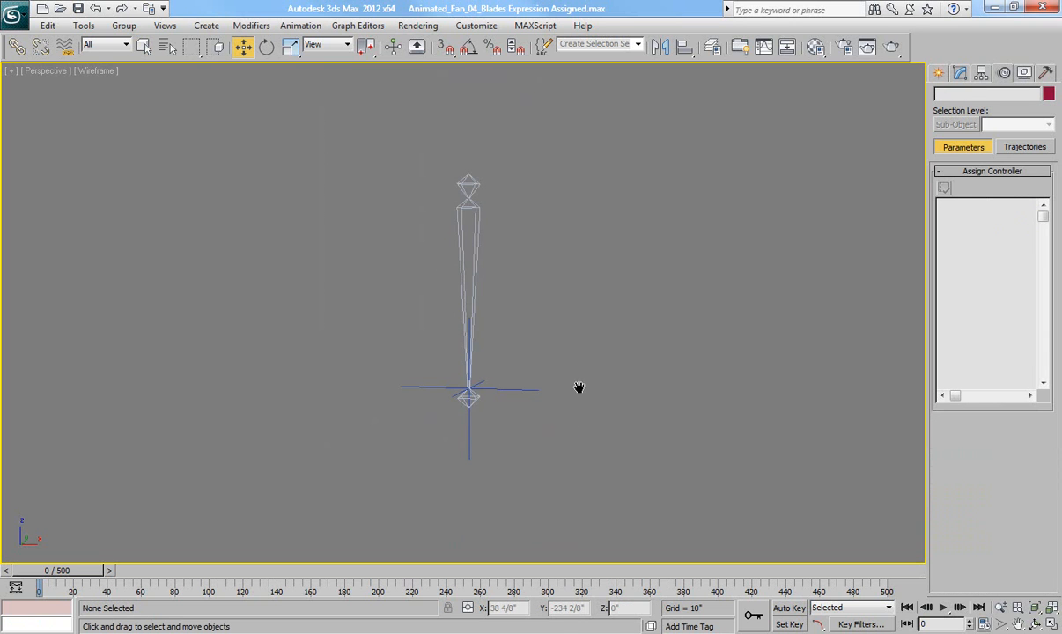
pyautogui.click(511, 391)
pyautogui.moveTo(471, 355); pyautogui.dragTo(470, 400)
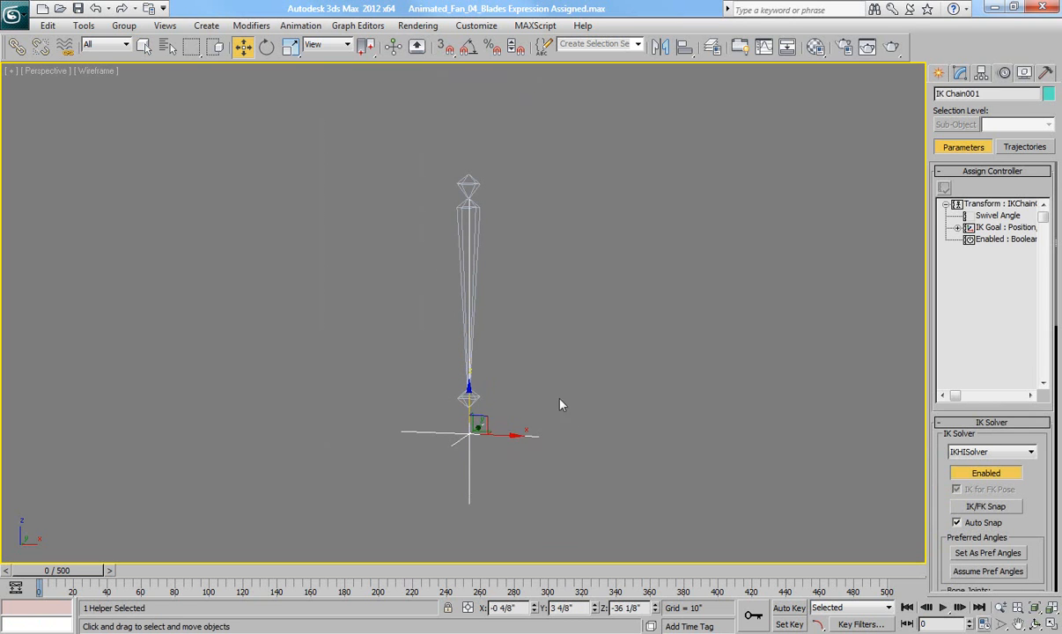
pyautogui.click(573, 397)
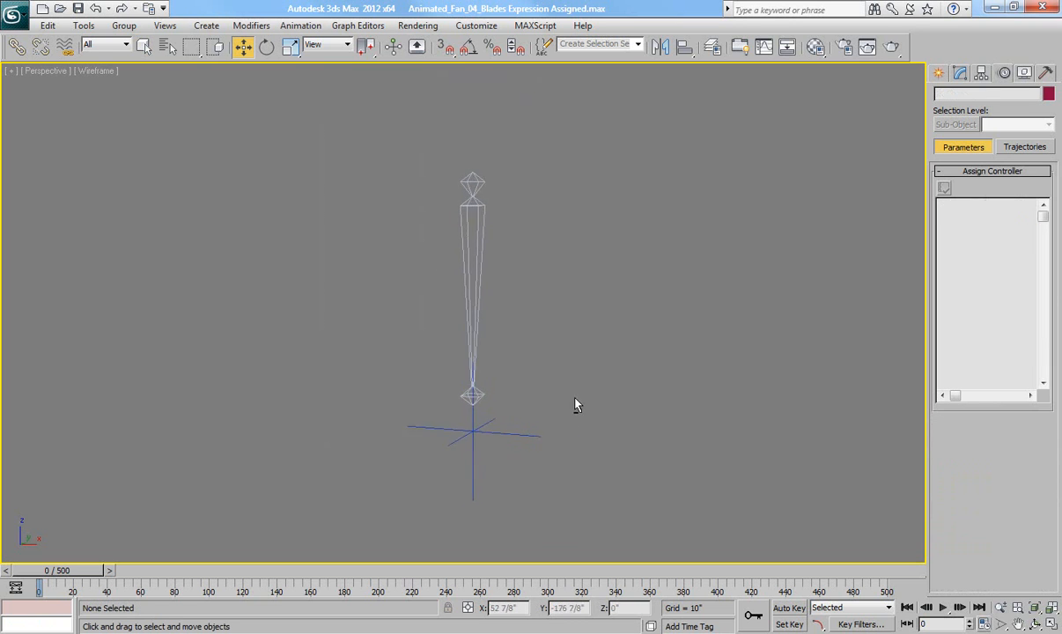
# Test-move the IK chain goal, undo the move, and return the perspective view to shaded display
pyautogui.click(497, 431)
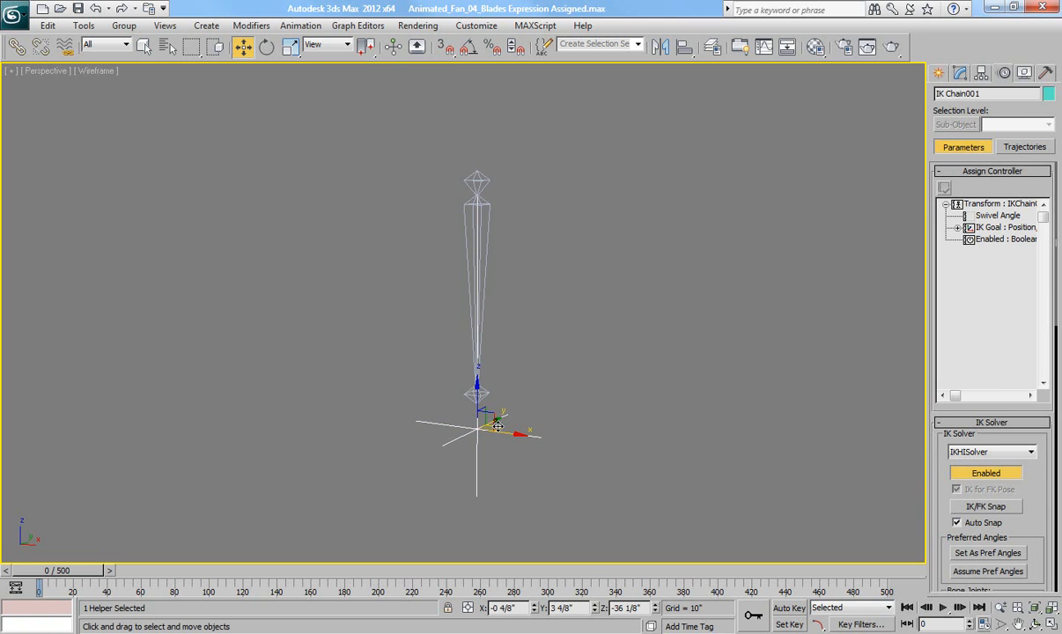
pyautogui.moveTo(495, 424)
pyautogui.mouseDown()
pyautogui.moveTo(458, 400)
pyautogui.moveTo(430, 406)
pyautogui.moveTo(407, 438)
pyautogui.moveTo(441, 473)
pyautogui.moveTo(522, 472)
pyautogui.moveTo(573, 441)
pyautogui.moveTo(556, 390)
pyautogui.moveTo(496, 371)
pyautogui.moveTo(437, 383)
pyautogui.moveTo(437, 425)
pyautogui.moveTo(503, 446)
pyautogui.moveTo(546, 419)
pyautogui.moveTo(486, 386)
pyautogui.moveTo(449, 421)
pyautogui.moveTo(498, 410)
pyautogui.mouseUp()
pyautogui.press('F3')
pyautogui.hotkey('ctrl', 'z')
pyautogui.moveTo(528, 410); pyautogui.dragTo(516, 407, button='middle')
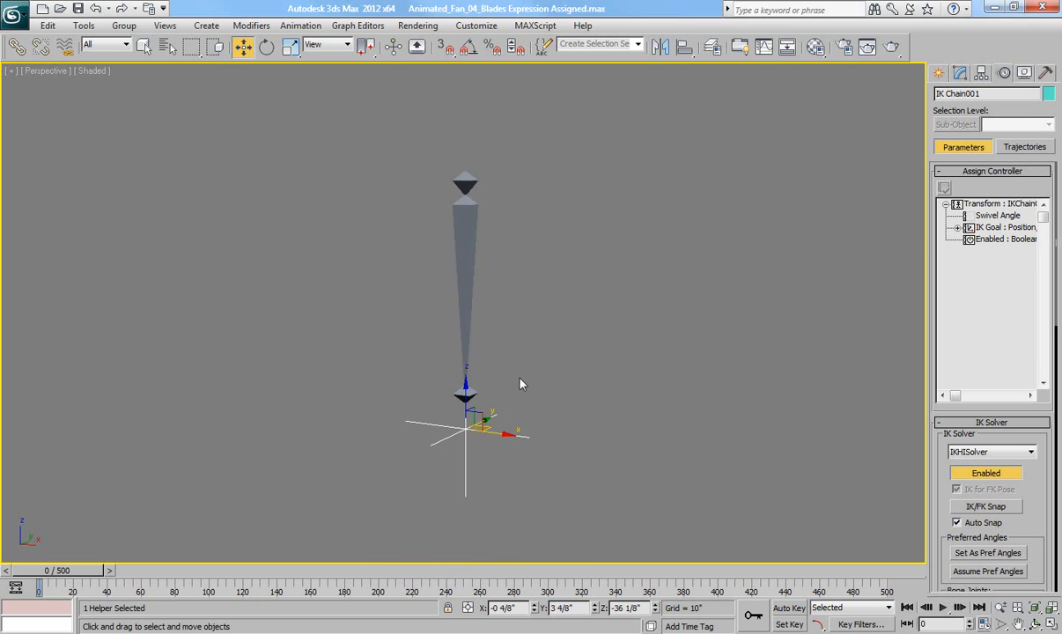
pyautogui.click(545, 358)
pyautogui.moveTo(545, 358); pyautogui.dragTo(530, 350, button='middle')
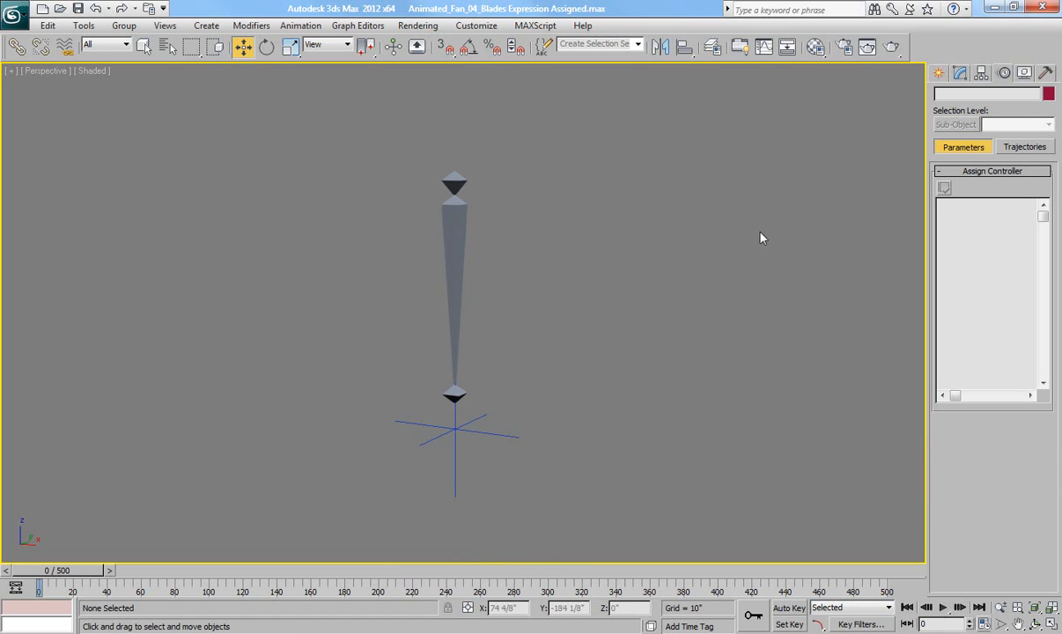
# Test-move Bone001 at the upper end of the chain and cancel the move
pyautogui.click(938, 72)
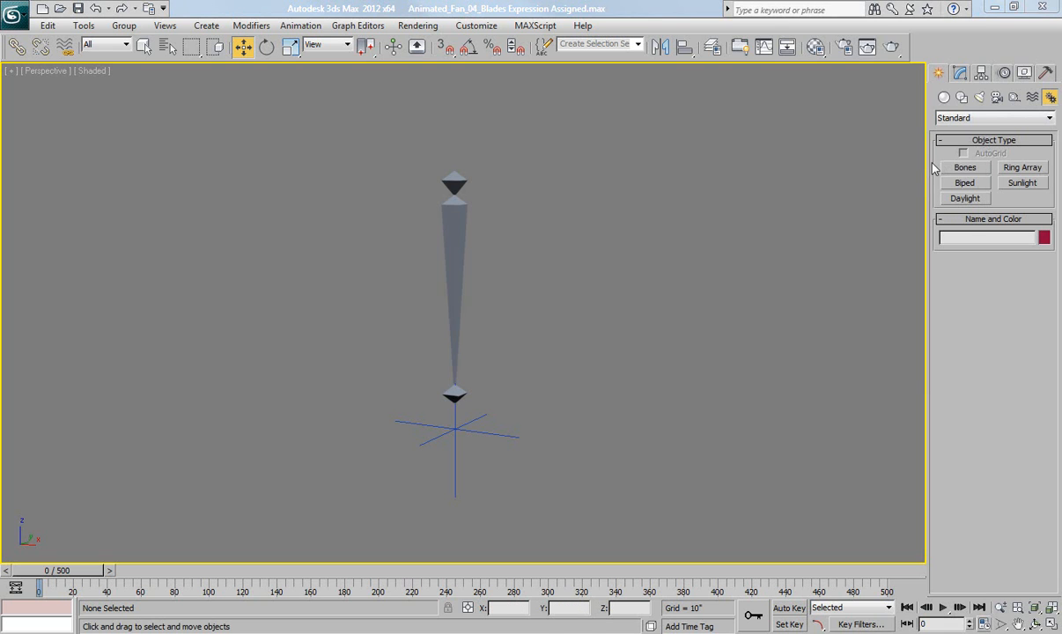
pyautogui.click(452, 178)
pyautogui.moveTo(470, 154); pyautogui.dragTo(590, 181)
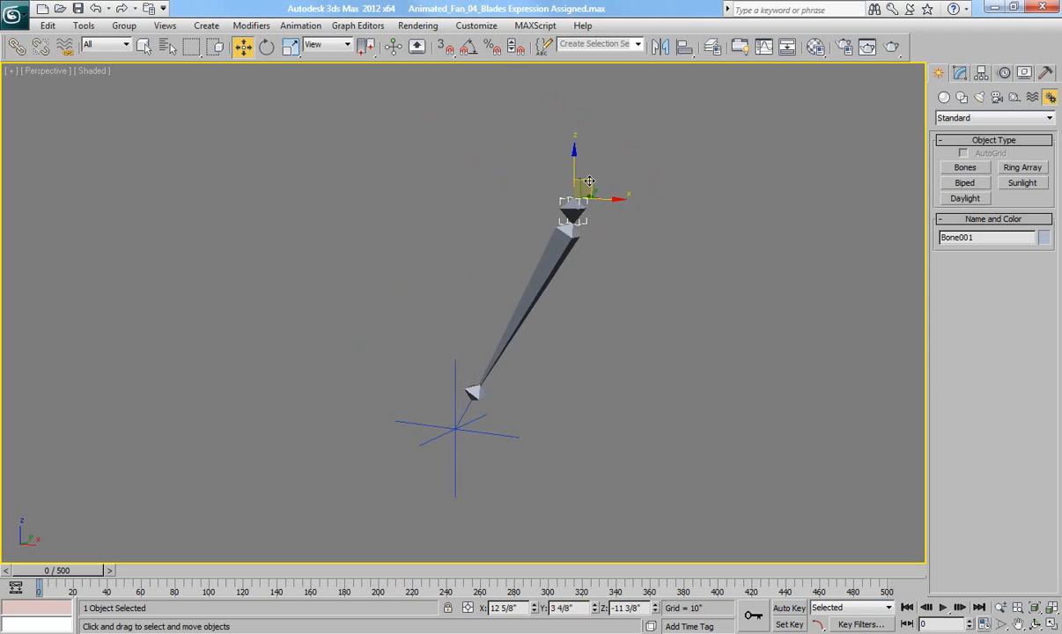
pyautogui.rightClick(589, 180)
pyautogui.click(571, 208)
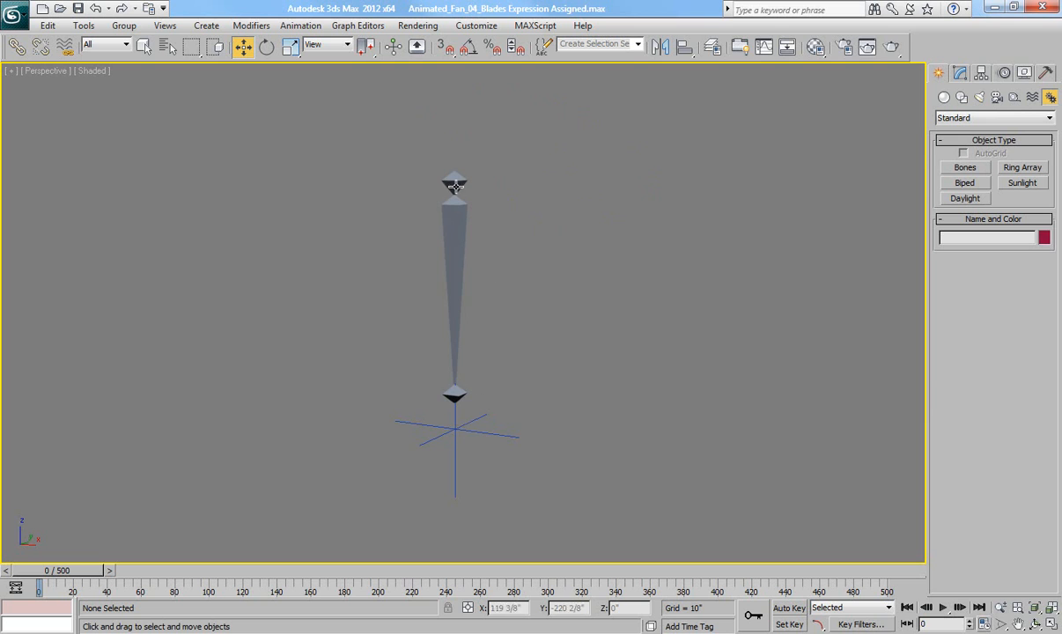
pyautogui.moveTo(572, 225); pyautogui.dragTo(593, 249, button='middle')
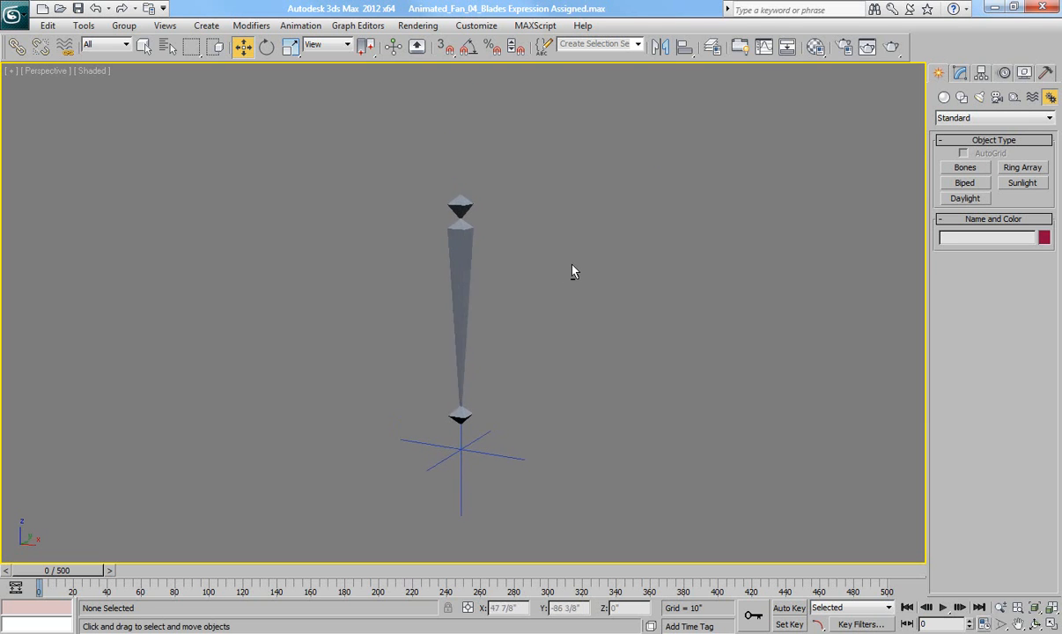
# Create a Dummy helper beside the bone chain in the perspective view
pyautogui.click(944, 98)
pyautogui.click(1015, 97)
pyautogui.click(966, 168)
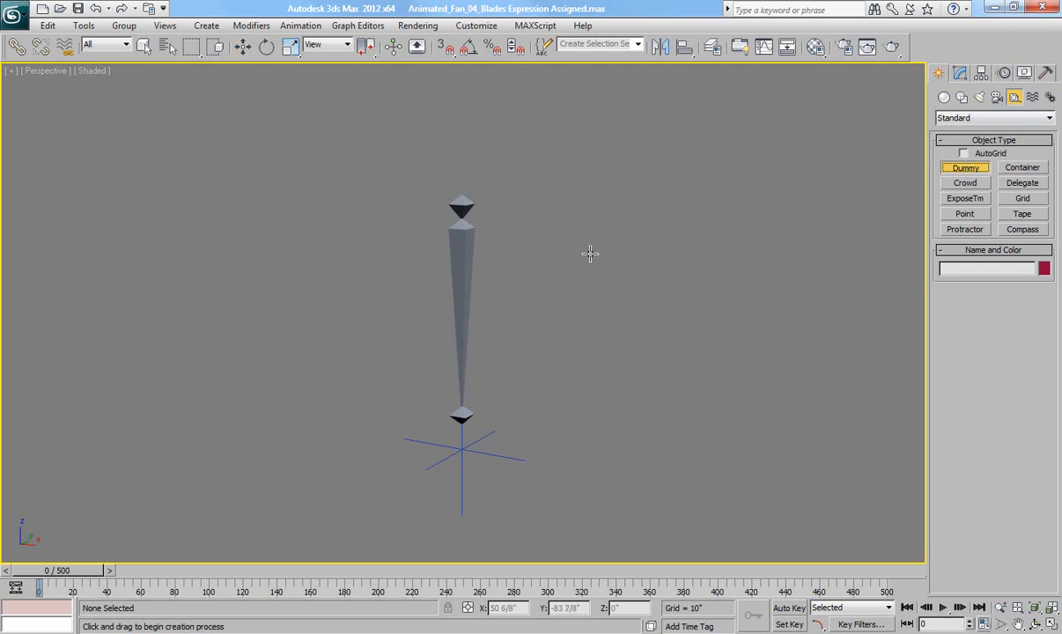
pyautogui.keyDown('alt'); pyautogui.moveTo(523, 238); pyautogui.dragTo(564, 304, button='middle'); pyautogui.keyUp('alt')
pyautogui.moveTo(460, 419); pyautogui.dragTo(447, 377)
pyautogui.keyDown('alt'); pyautogui.moveTo(489, 318); pyautogui.dragTo(522, 320, button='middle'); pyautogui.keyUp('alt')
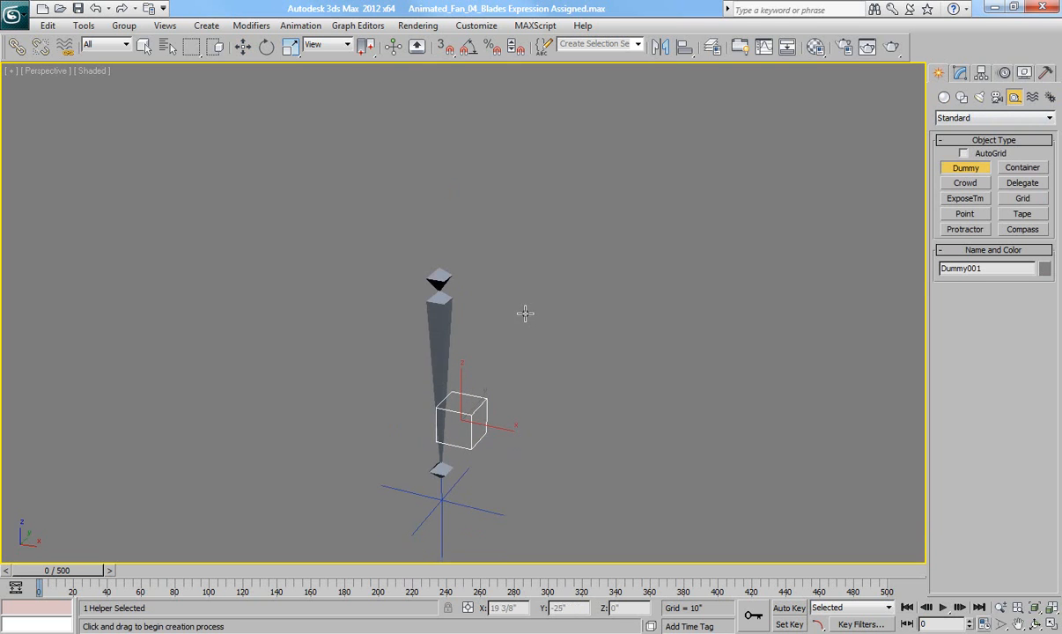
# Align the dummy to Bone001 in X, Y and Z position, pivot point to pivot point
pyautogui.click(686, 46)
pyautogui.click(446, 278)
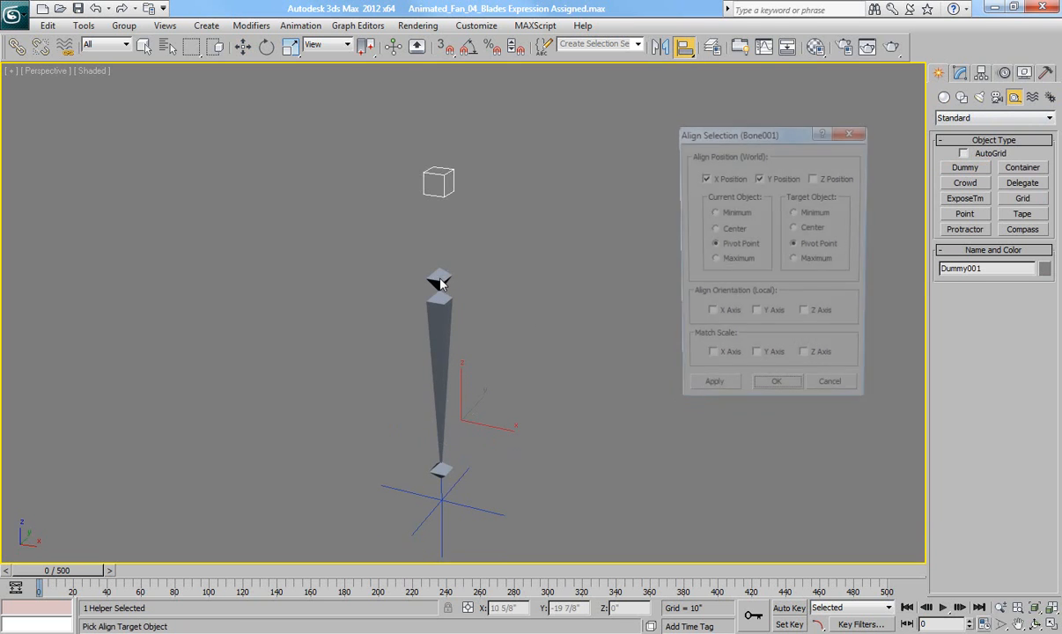
pyautogui.click(826, 182)
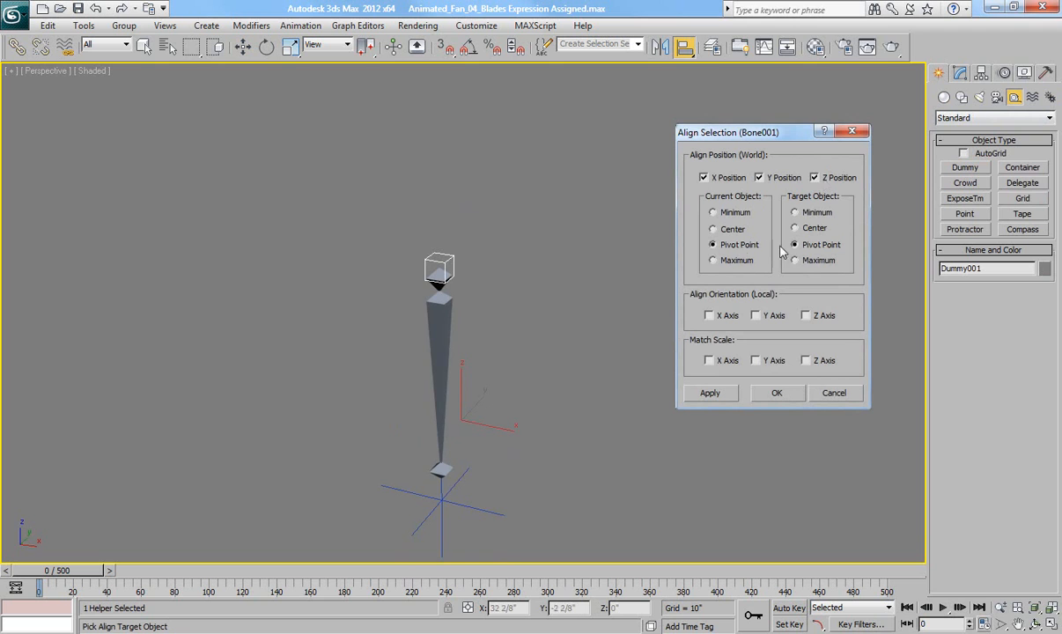
pyautogui.click(777, 393)
pyautogui.scroll(3, 631, 326)
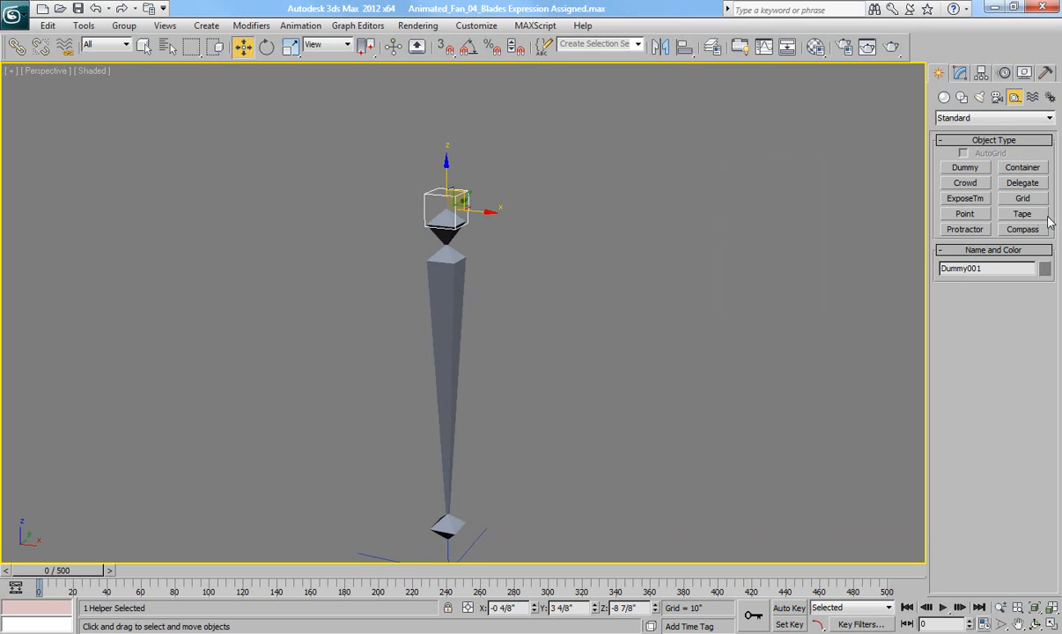
# Scale the dummy up so that it surrounds the uppermost bone
pyautogui.click(959, 72)
pyautogui.press('r')
pyautogui.moveTo(448, 204); pyautogui.dragTo(468, 154)
pyautogui.click(615, 241)
pyautogui.scroll(-2, 615, 242)
pyautogui.press('q')
pyautogui.moveTo(534, 241); pyautogui.dragTo(537, 201, button='middle')
# Link Bone001 and the IK chain goal to the dummy as their parent
pyautogui.click(473, 174)
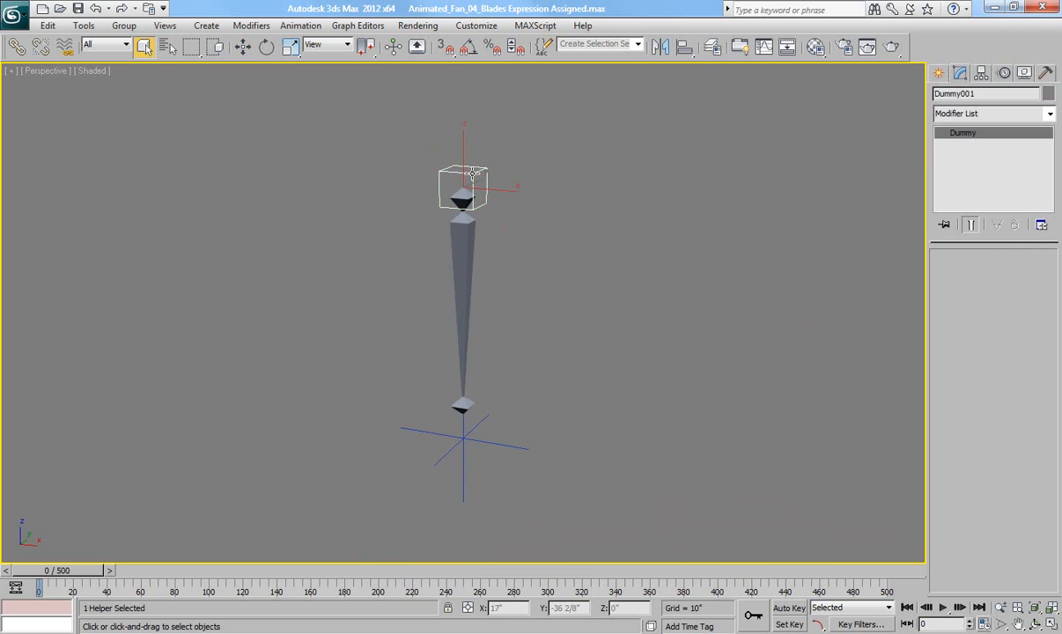
pyautogui.click(460, 194)
pyautogui.click(16, 46)
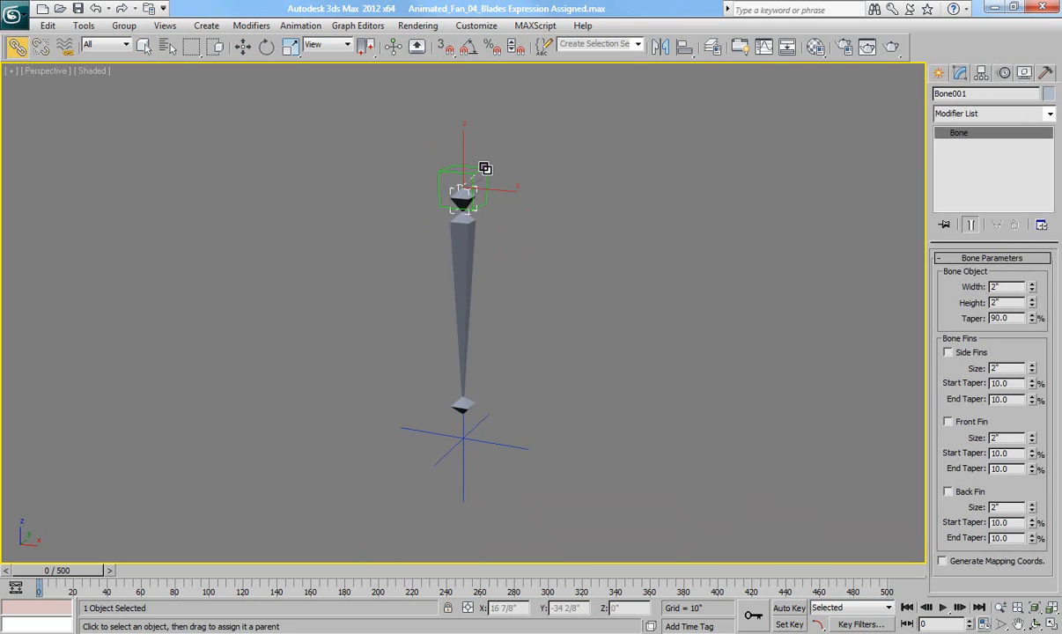
pyautogui.click(467, 440)
pyautogui.moveTo(470, 441); pyautogui.dragTo(510, 177)
pyautogui.press('q')
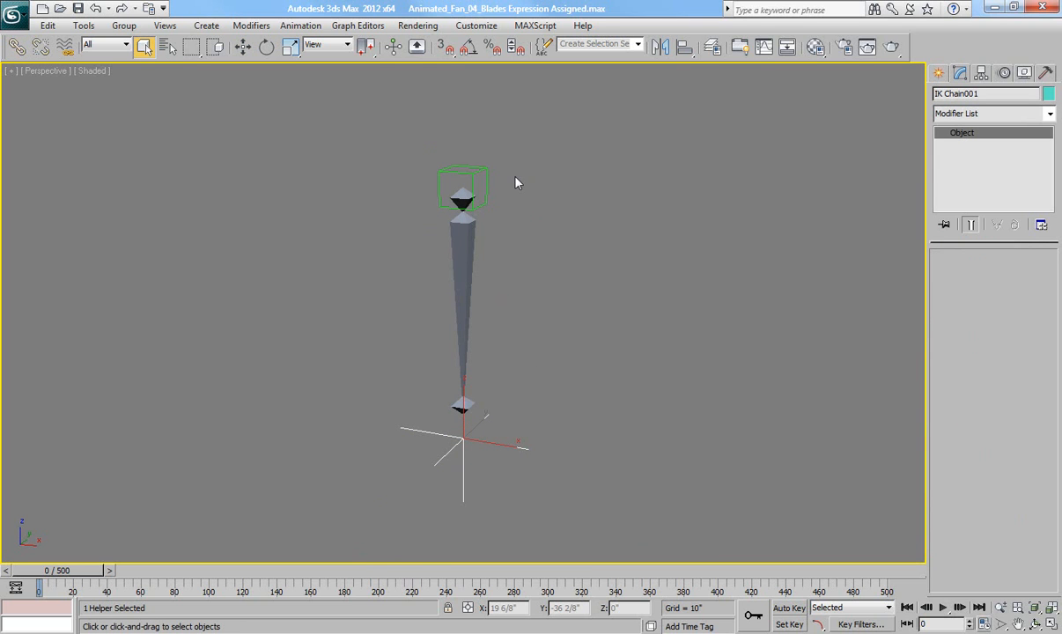
# Test-move the dummy to check that the bones and IK goal follow it
pyautogui.click(475, 174)
pyautogui.press('w')
pyautogui.moveTo(482, 174)
pyautogui.mouseDown()
pyautogui.moveTo(535, 136)
pyautogui.moveTo(675, 189)
pyautogui.moveTo(410, 154)
pyautogui.moveTo(437, 214)
pyautogui.moveTo(510, 192)
pyautogui.moveTo(484, 175)
pyautogui.mouseUp()
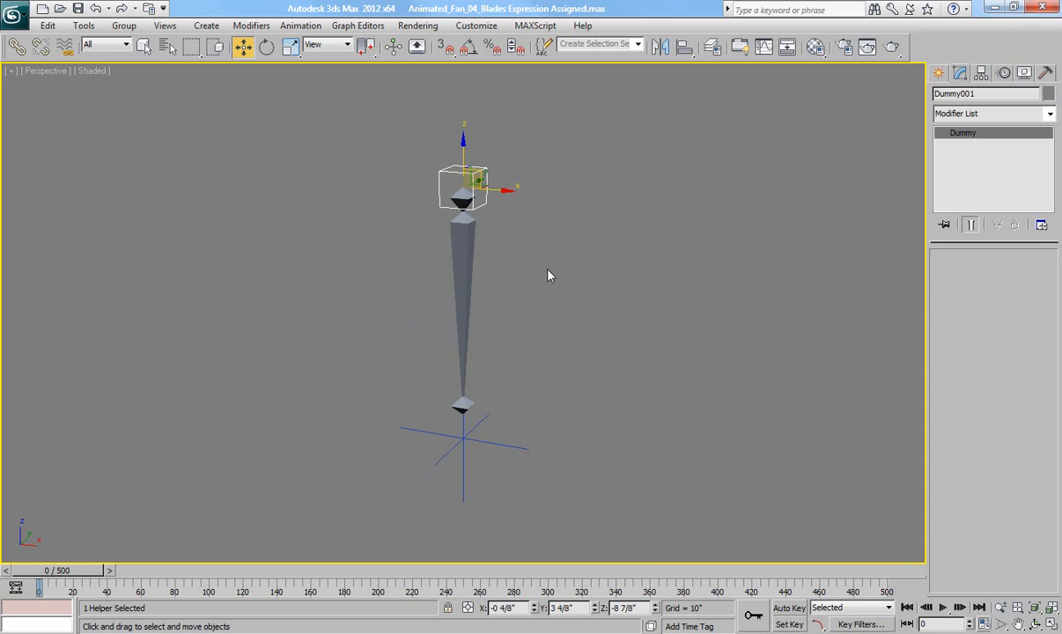
# Unhide all objects and test-move the dummy together with the complete fan
pyautogui.rightClick(525, 286)
pyautogui.click(548, 221)
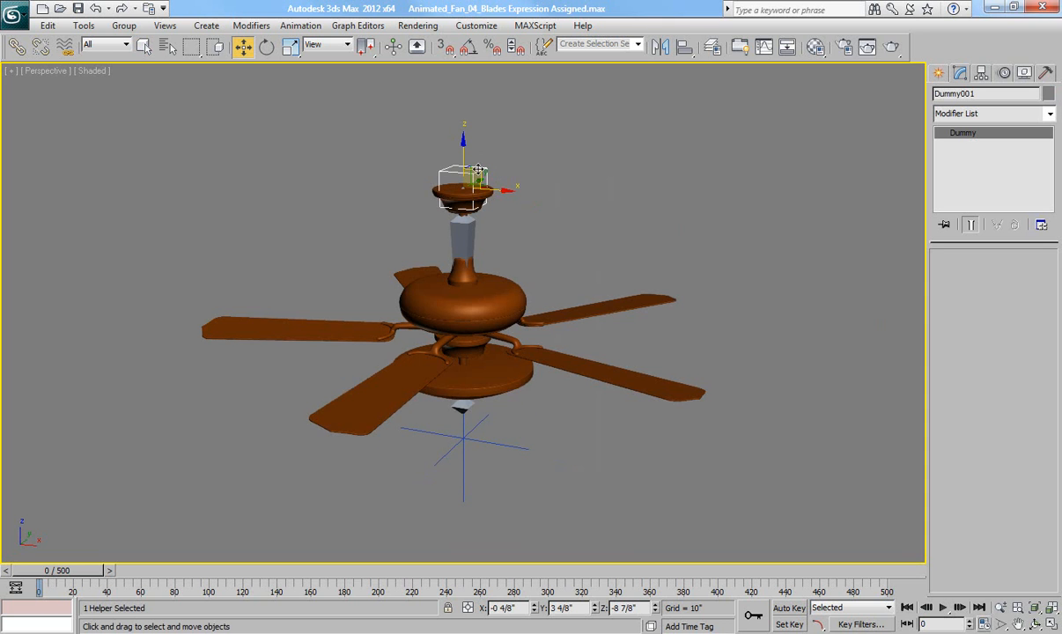
pyautogui.moveTo(519, 144); pyautogui.dragTo(479, 166)
# Select Fan_Body and the fan blades and hide them
pyautogui.click(467, 350)
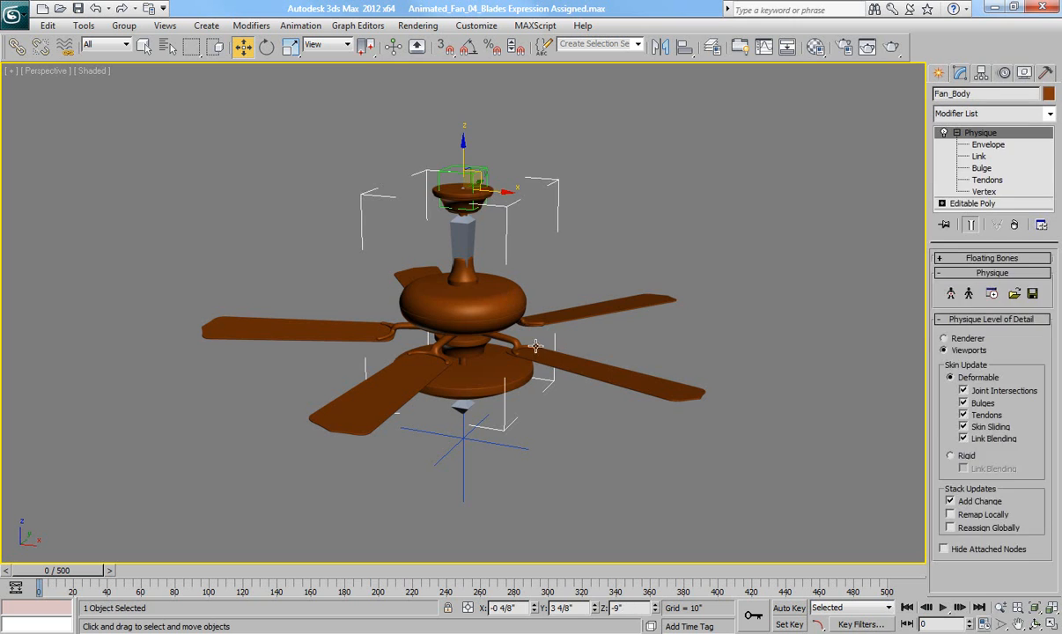
pyautogui.keyDown('ctrl'); pyautogui.click(508, 330); pyautogui.keyUp('ctrl')
pyautogui.rightClick(507, 330)
pyautogui.click(548, 298)
pyautogui.moveTo(543, 348); pyautogui.dragTo(545, 339, button='middle')
# Assign a Position Expression controller to the IK Goal position of IK Chain001
pyautogui.click(469, 432)
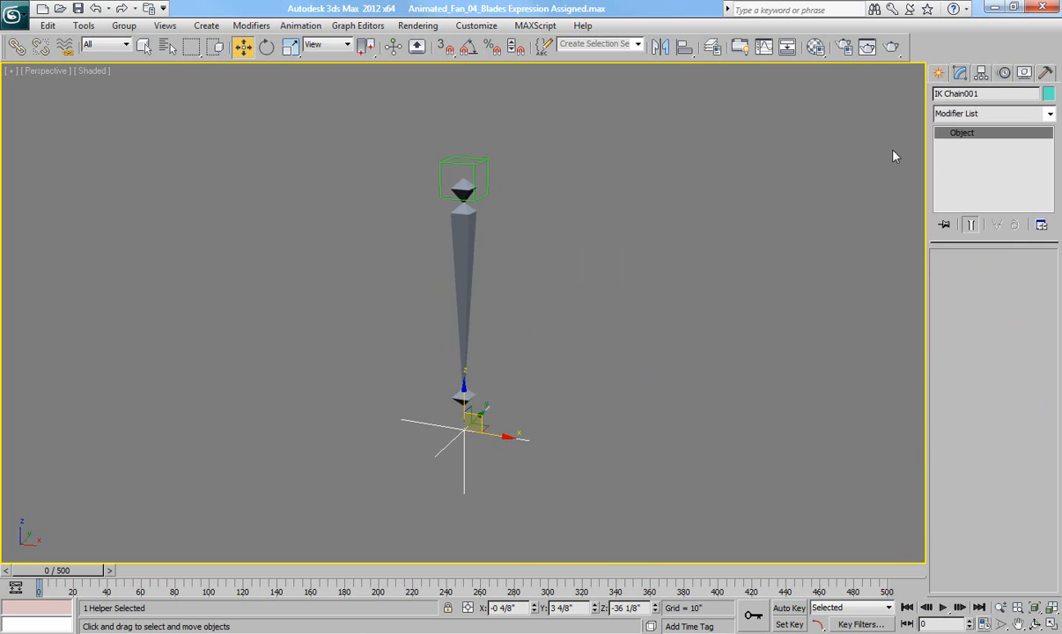
pyautogui.click(1005, 72)
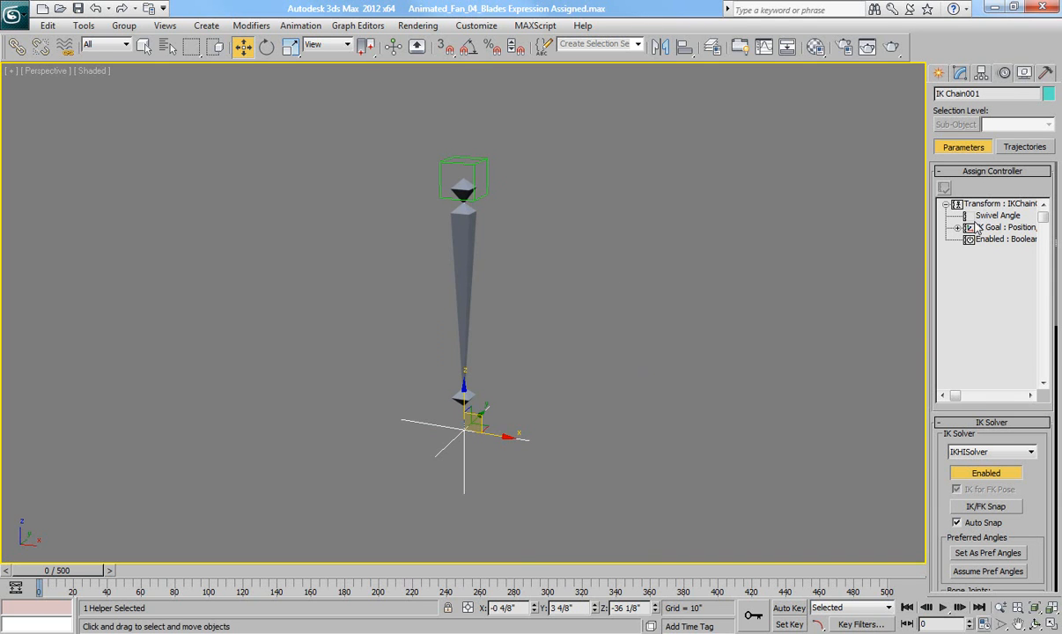
pyautogui.click(958, 229)
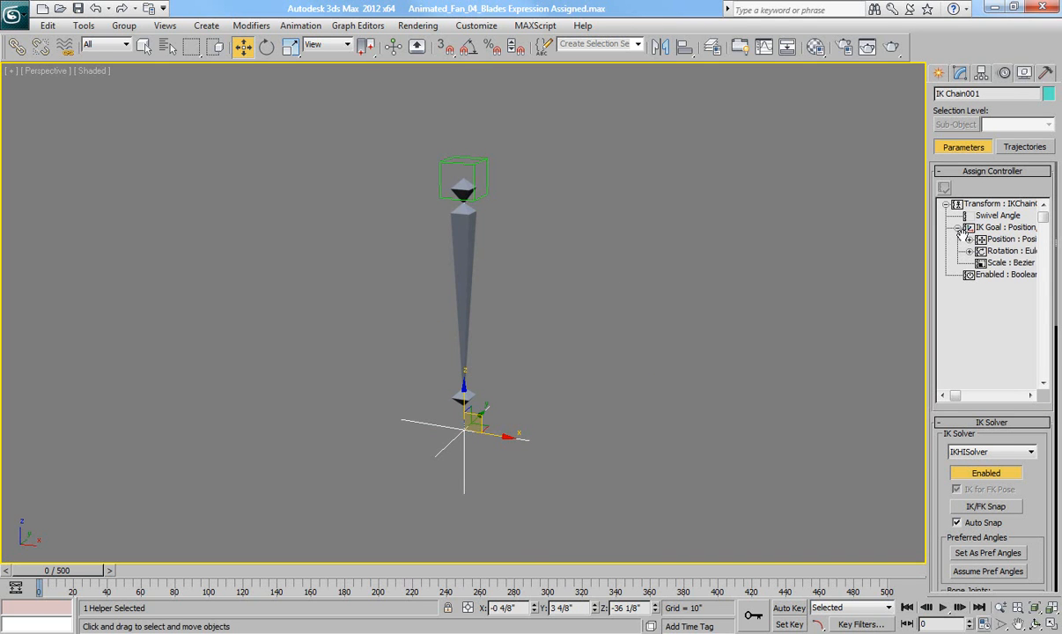
pyautogui.click(970, 239)
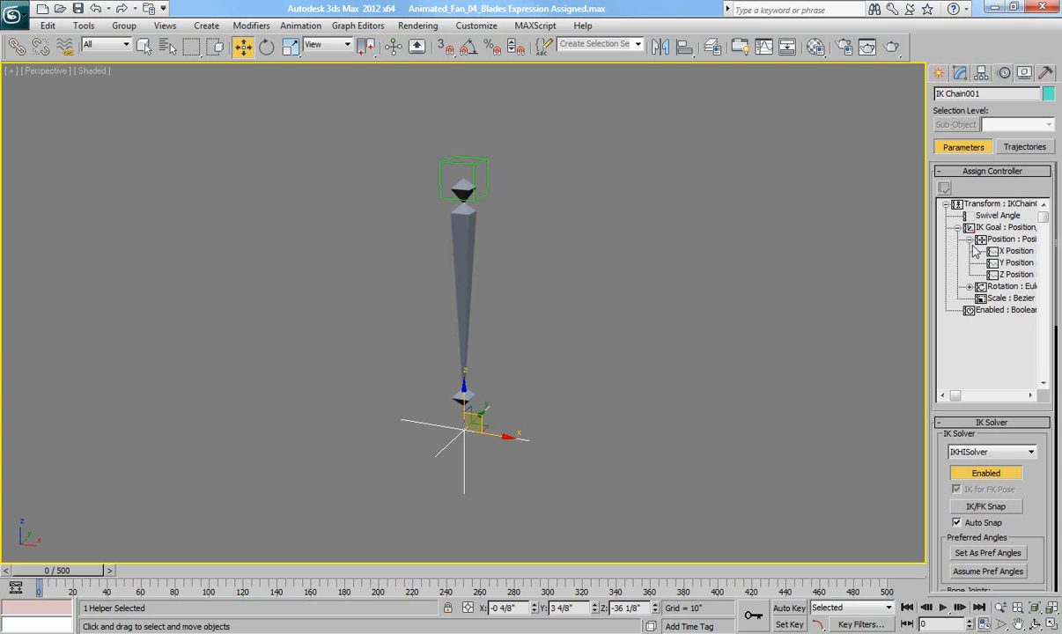
pyautogui.click(1009, 240)
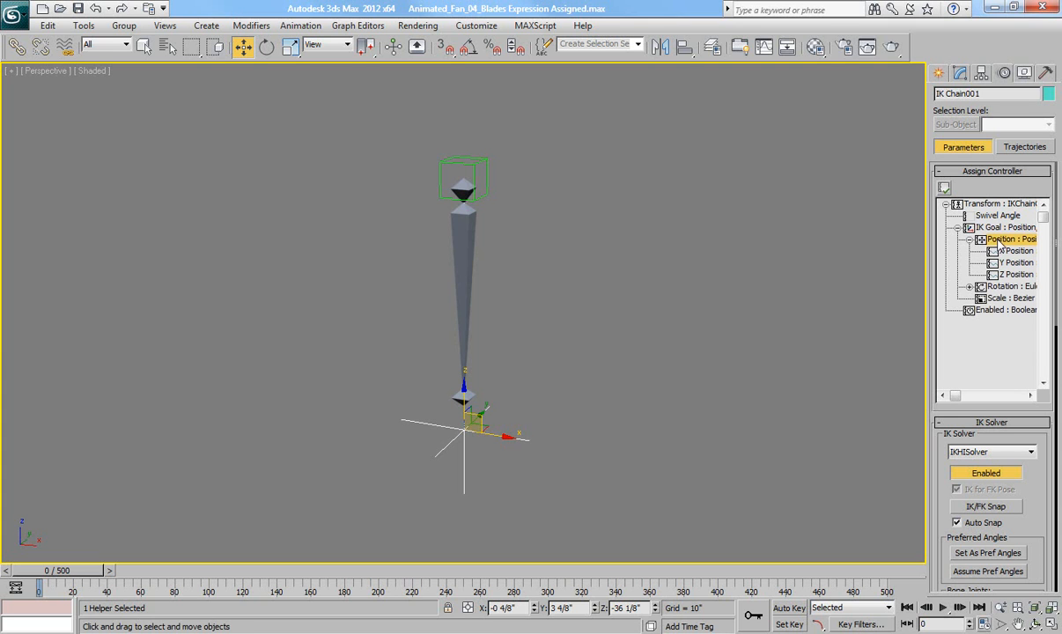
pyautogui.click(944, 188)
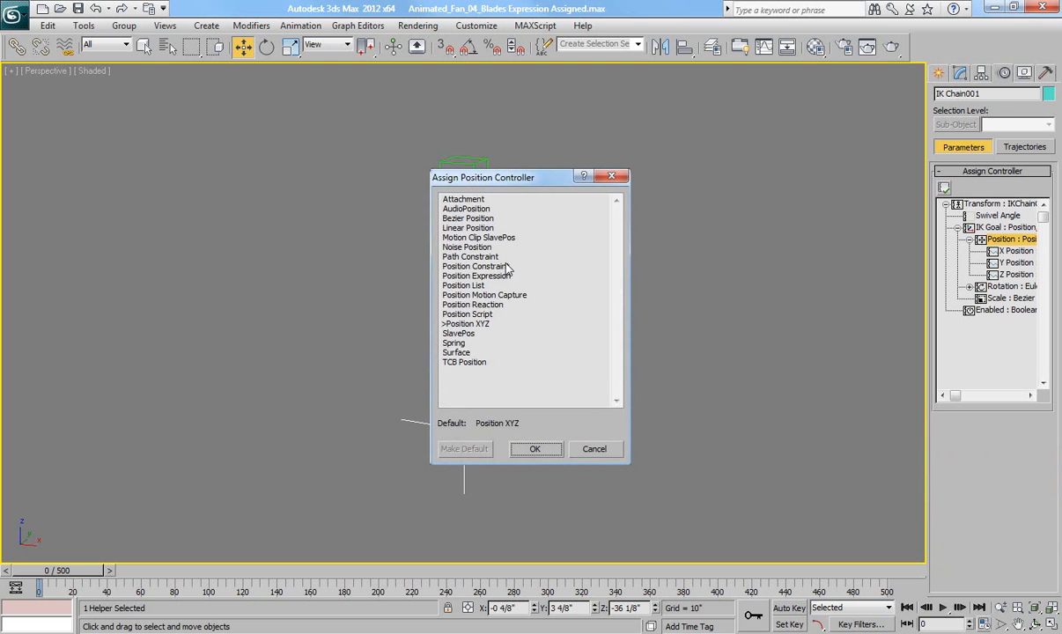
pyautogui.doubleClick(458, 275)
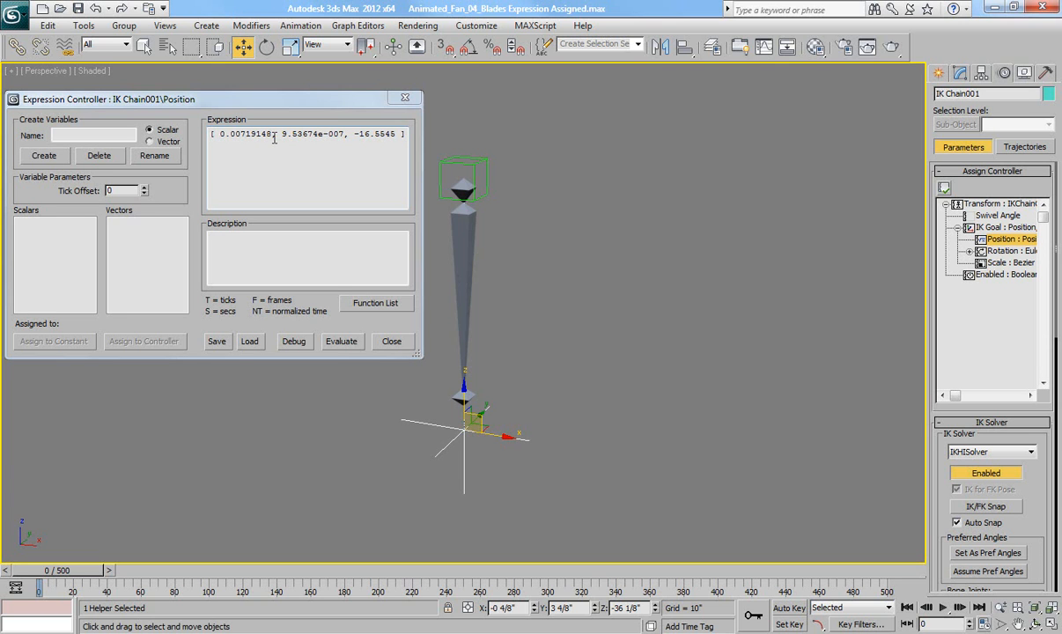
# Replace the X component of the IK goal's position expression with Radius*cos(S) and end its line there
pyautogui.moveTo(274, 139); pyautogui.dragTo(218, 132)
pyautogui.write('Radius')
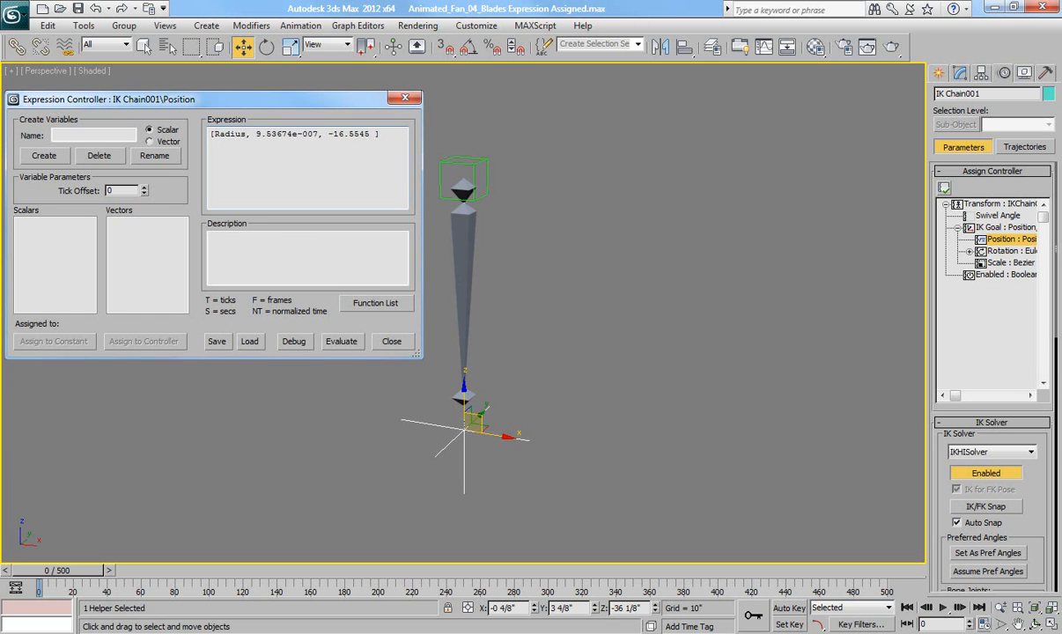
pyautogui.write('*cos(S)')
pyautogui.press('Right')
pyautogui.press('Return')
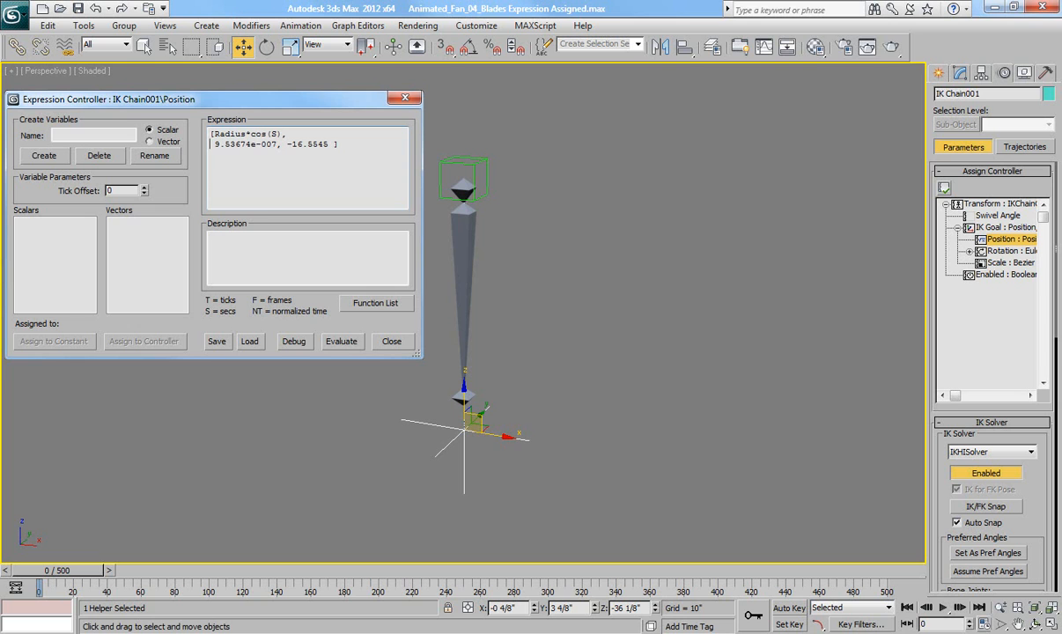
# Set the expression's Y component to Radius*sin(S) and its Z component to 0, each on its own line
pyautogui.hotkey('shift', 'Right')
pyautogui.write('Radius*sin(S)')
pyautogui.press('Right')
pyautogui.press('Return')
pyautogui.press('Delete')
pyautogui.press('Delete')
pyautogui.press('Delete')
pyautogui.press('Delete')
pyautogui.press('Delete')
pyautogui.press('Delete')
pyautogui.press('Delete')
pyautogui.press('Delete')
pyautogui.press('Delete')
pyautogui.write('S), ')
pyautogui.write('0')
# Create a scalar variable named Radius, assign it the constant 10, and evaluate the expression
pyautogui.click(97, 136)
pyautogui.write('Radius')
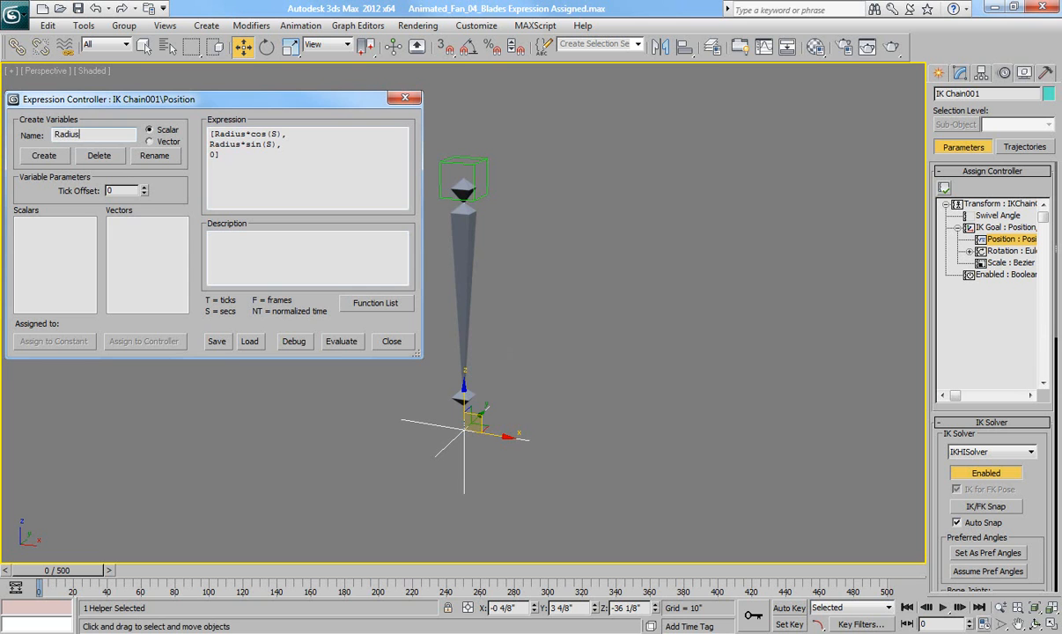
pyautogui.click(44, 156)
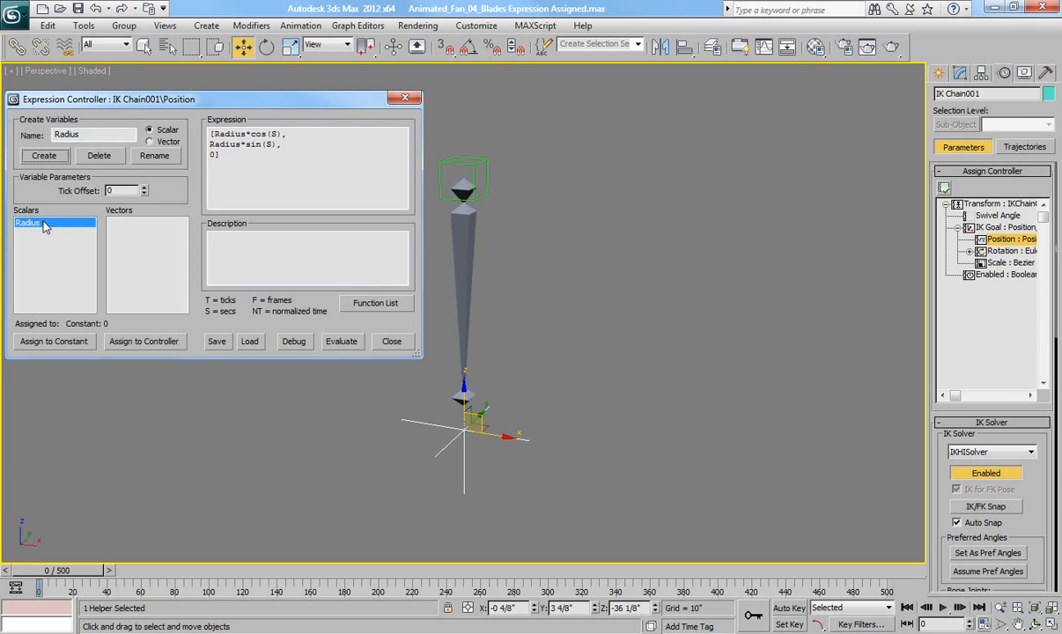
pyautogui.click(48, 342)
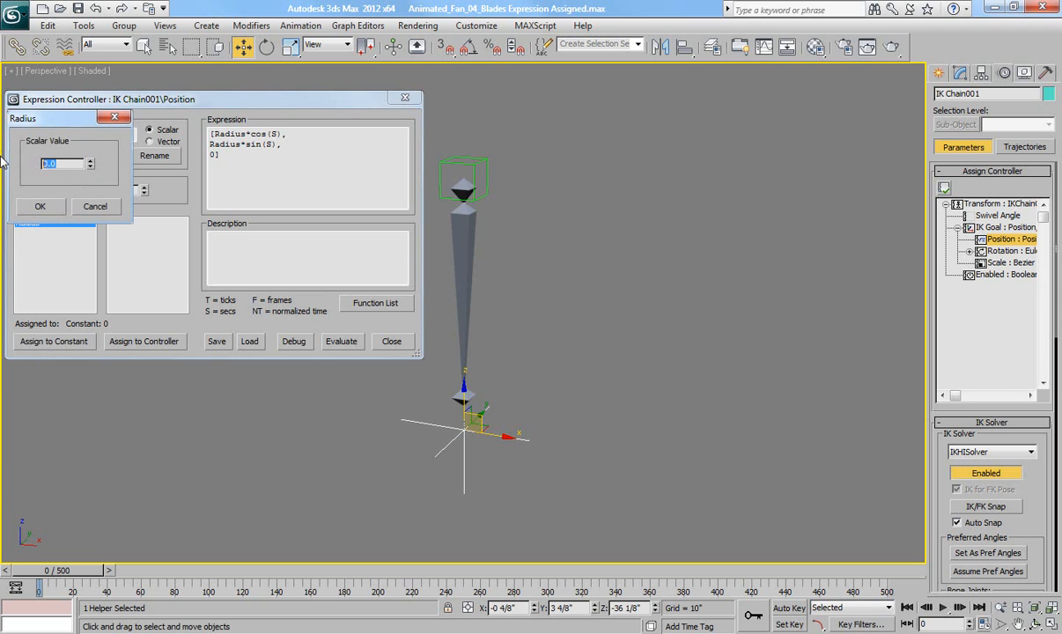
pyautogui.write('10')
pyautogui.click(41, 204)
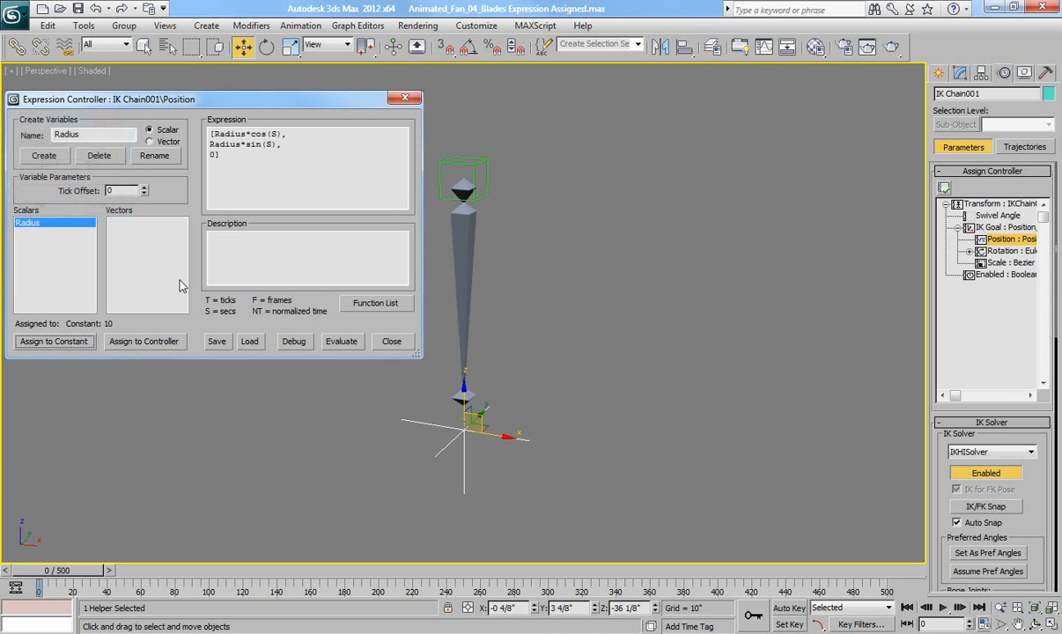
pyautogui.click(341, 340)
# Lower the IK goal by setting the expression's Z component first to -10 and finally to -15, evaluating each
pyautogui.moveTo(607, 254); pyautogui.dragTo(664, 316, button='middle')
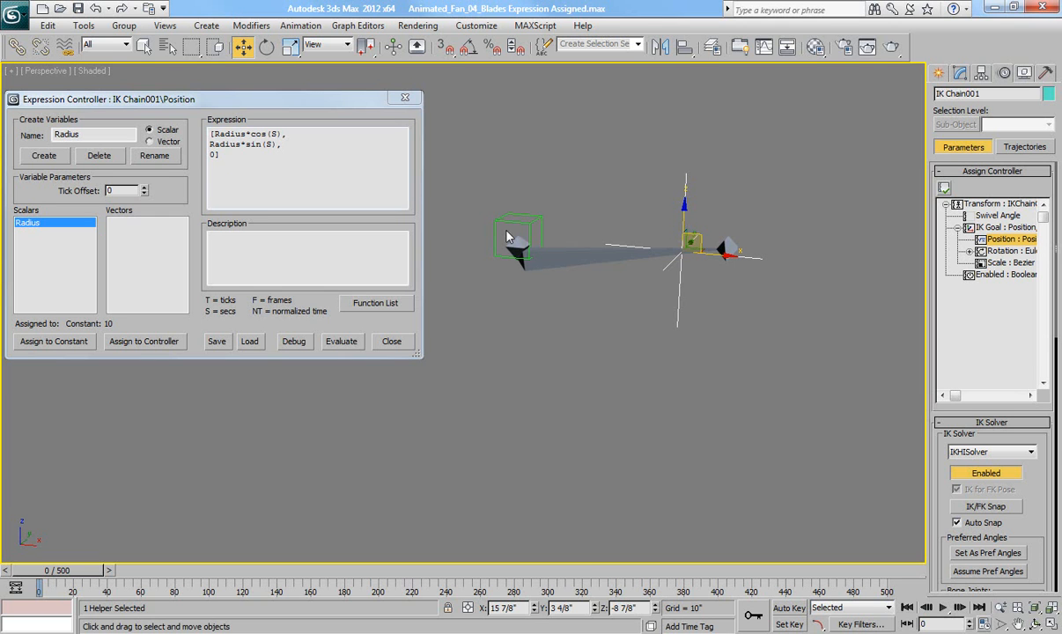
pyautogui.click(210, 156)
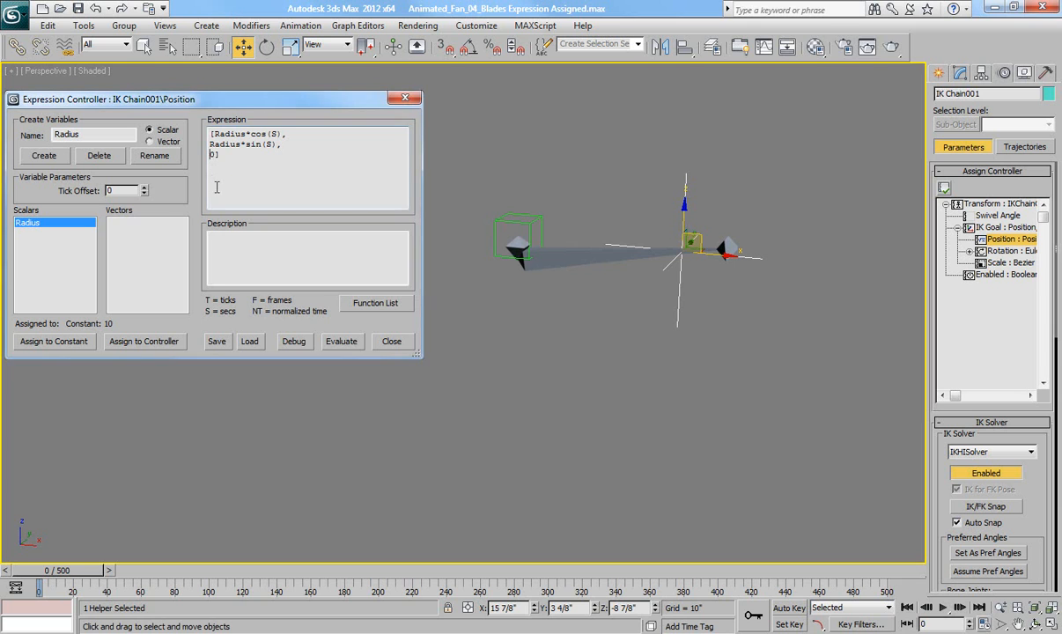
pyautogui.write('-1')
pyautogui.click(350, 343)
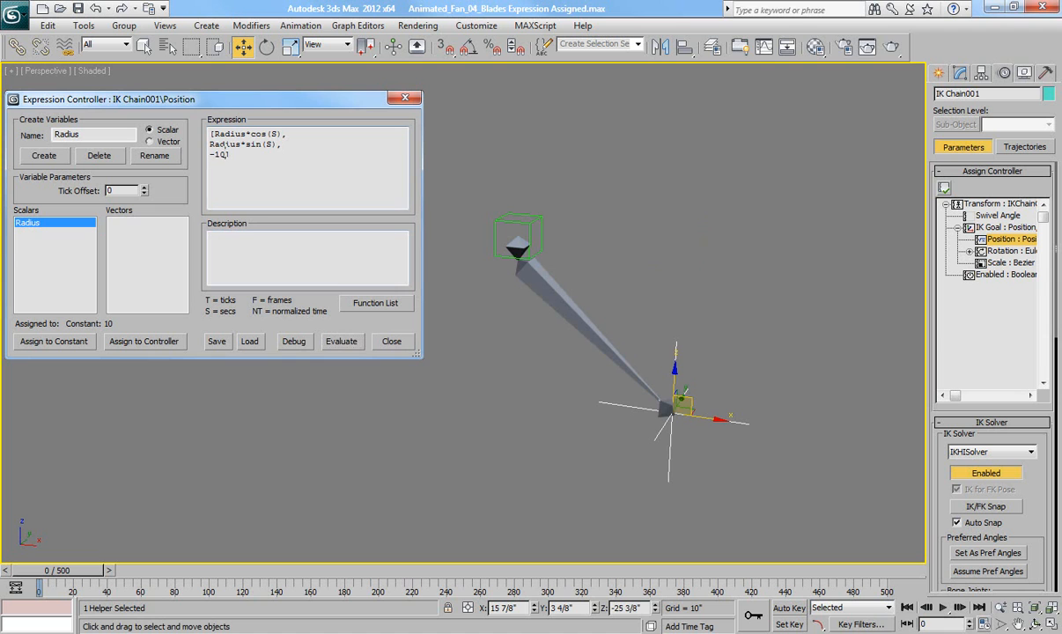
pyautogui.press('BackSpace')
pyautogui.write('5')
pyautogui.click(340, 345)
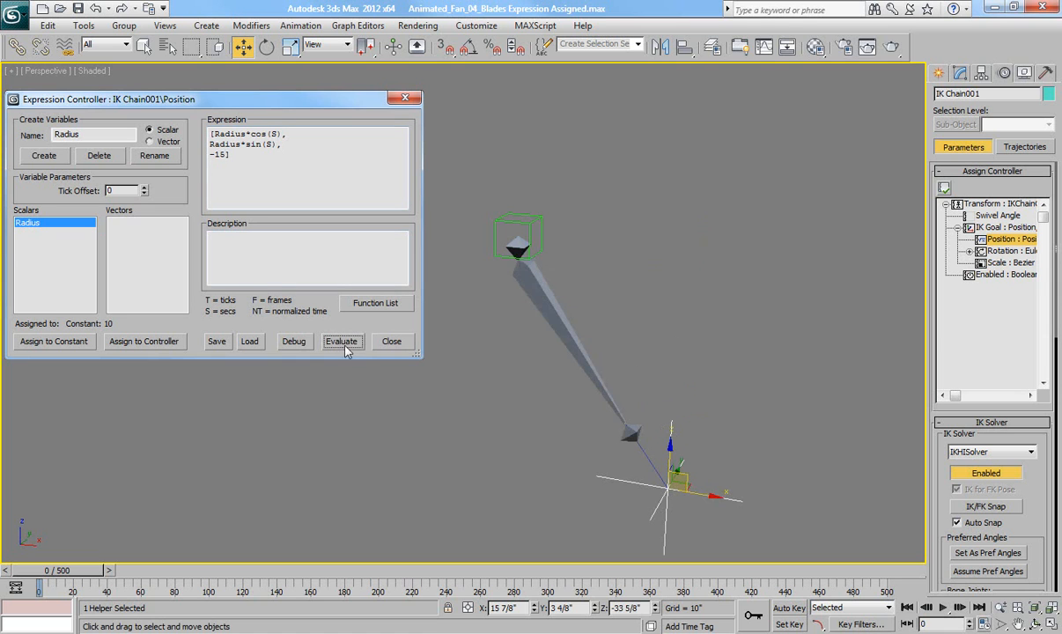
# Play the animation briefly to check how fast the bone chain moves with the S-based expression
pyautogui.keyDown('alt'); pyautogui.moveTo(521, 342); pyautogui.dragTo(530, 302, button='middle'); pyautogui.keyUp('alt')
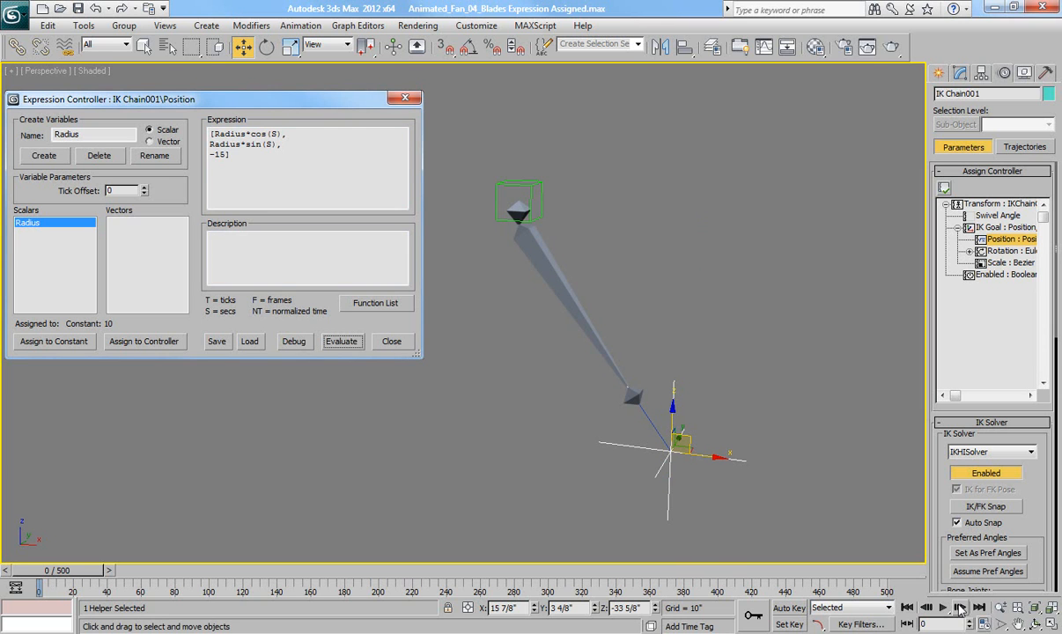
pyautogui.click(943, 608)
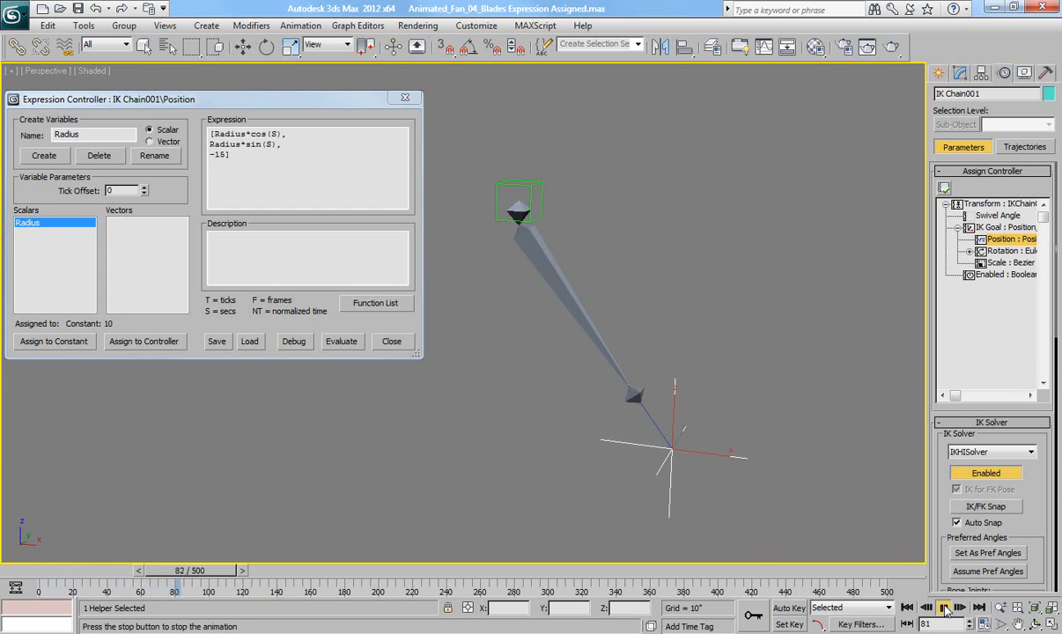
pyautogui.click(943, 608)
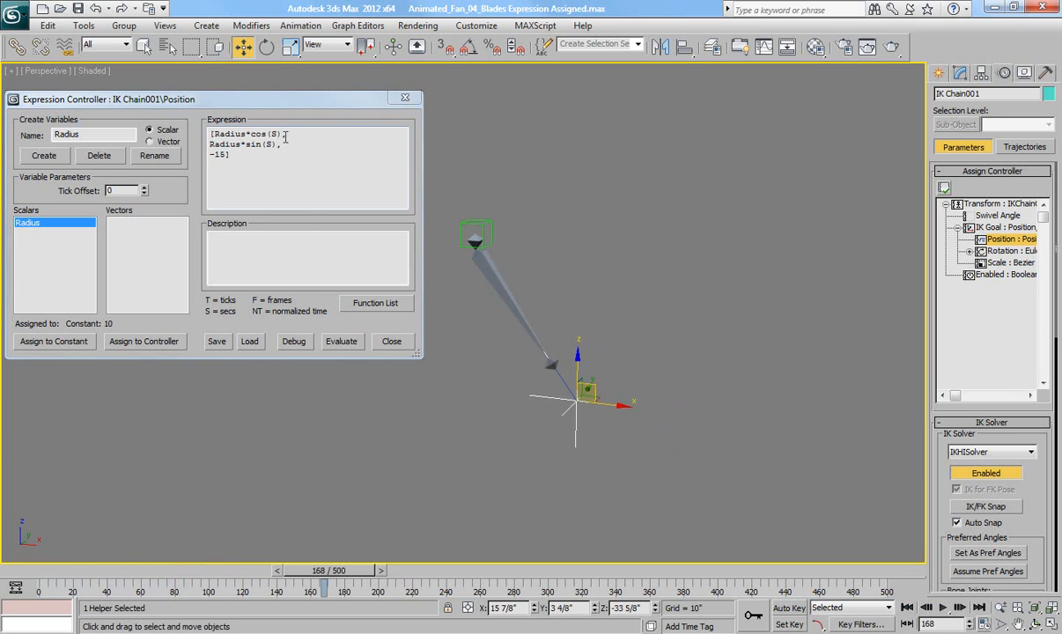
# Multiply S by 360*Speed inside both the cos and sin terms of the position expression
pyautogui.click(282, 134)
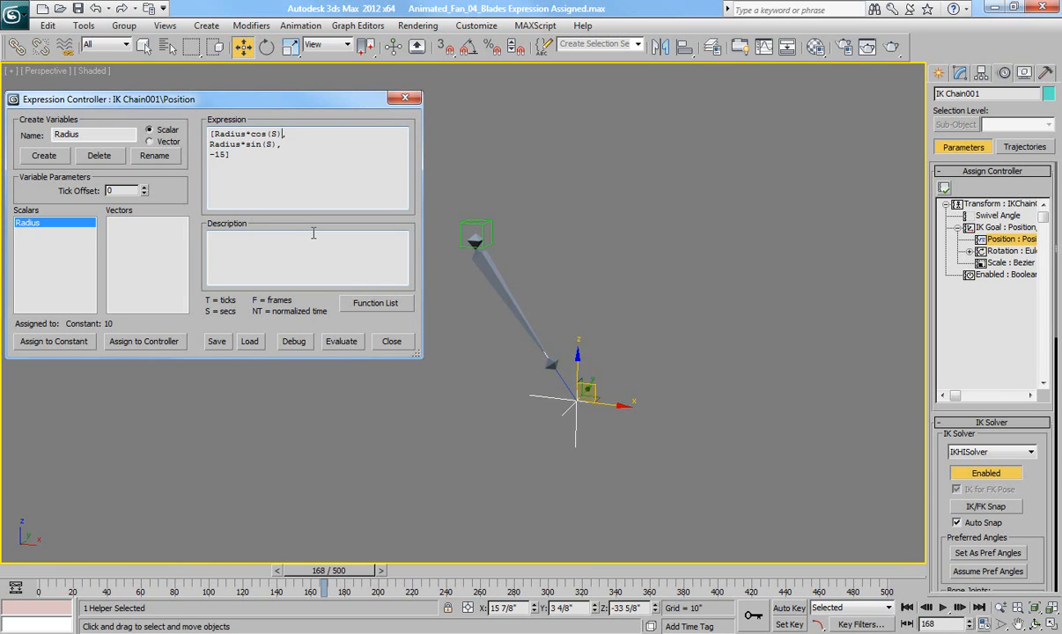
pyautogui.press('Left')
pyautogui.write('*360*Speed')
pyautogui.press('Down')
pyautogui.press('Left')
pyautogui.press('Left')
pyautogui.write('*360*Speed')
# Create a scalar variable named Speed, assign it the constant 1, and evaluate the expression
pyautogui.moveTo(137, 134); pyautogui.dragTo(3, 135)
pyautogui.write('Speed')
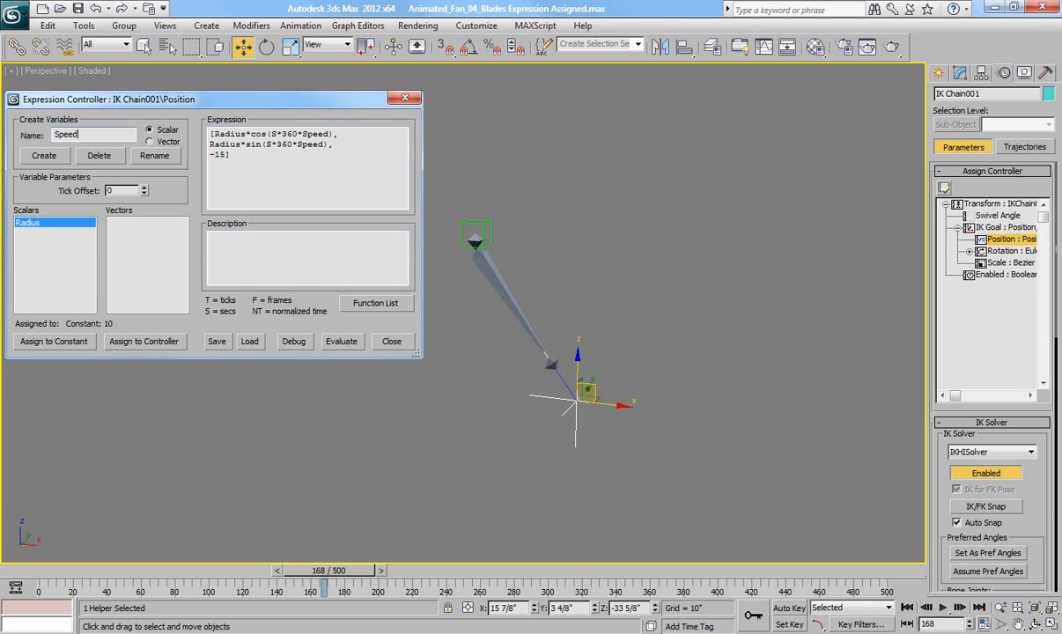
pyautogui.click(37, 157)
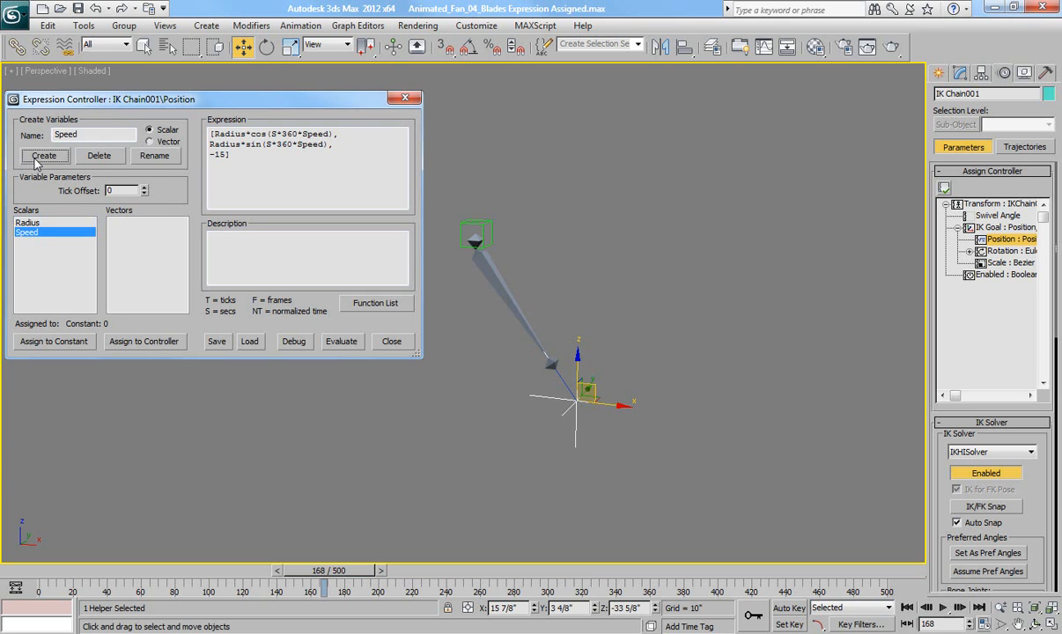
pyautogui.click(66, 340)
pyautogui.doubleClick(66, 165)
pyautogui.write('1')
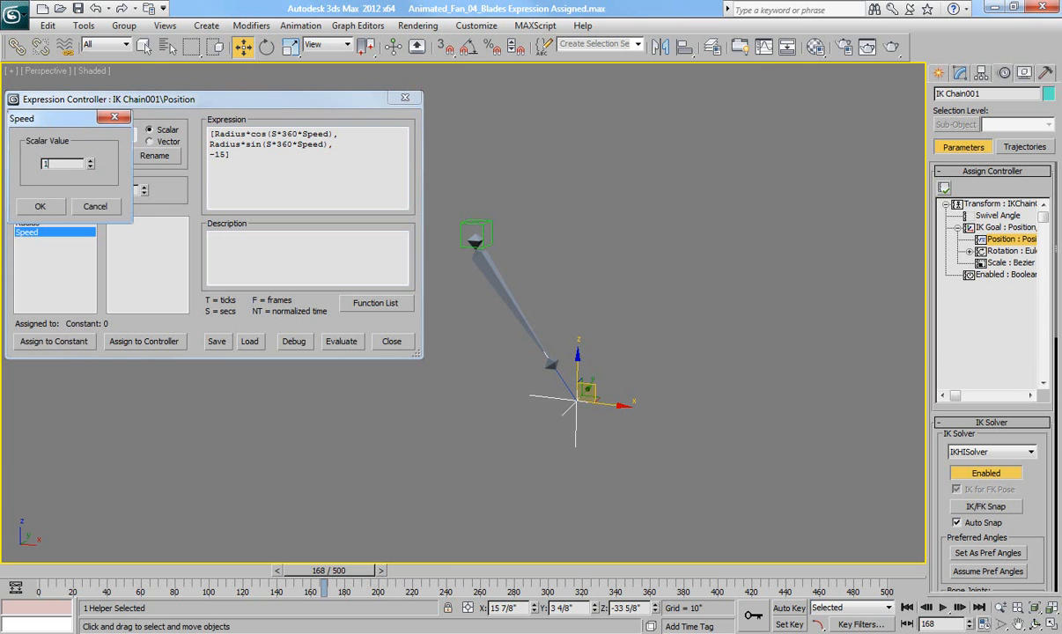
pyautogui.click(40, 206)
pyautogui.click(341, 341)
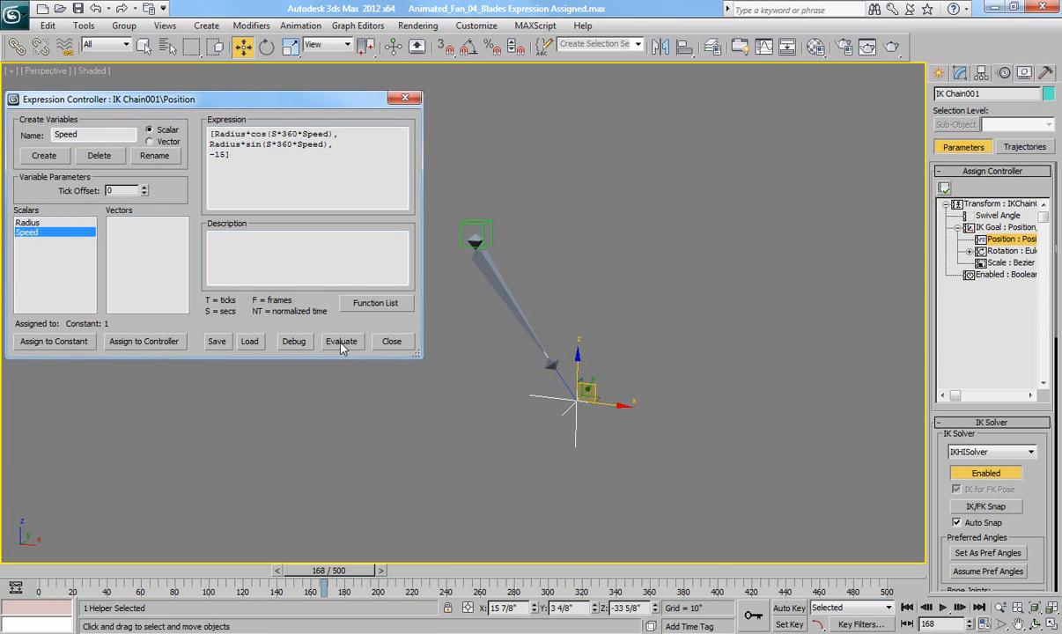
# Preview the bone's circular motion at the current Speed and return the timeline to frame 0
pyautogui.moveTo(567, 433); pyautogui.dragTo(670, 464, button='middle')
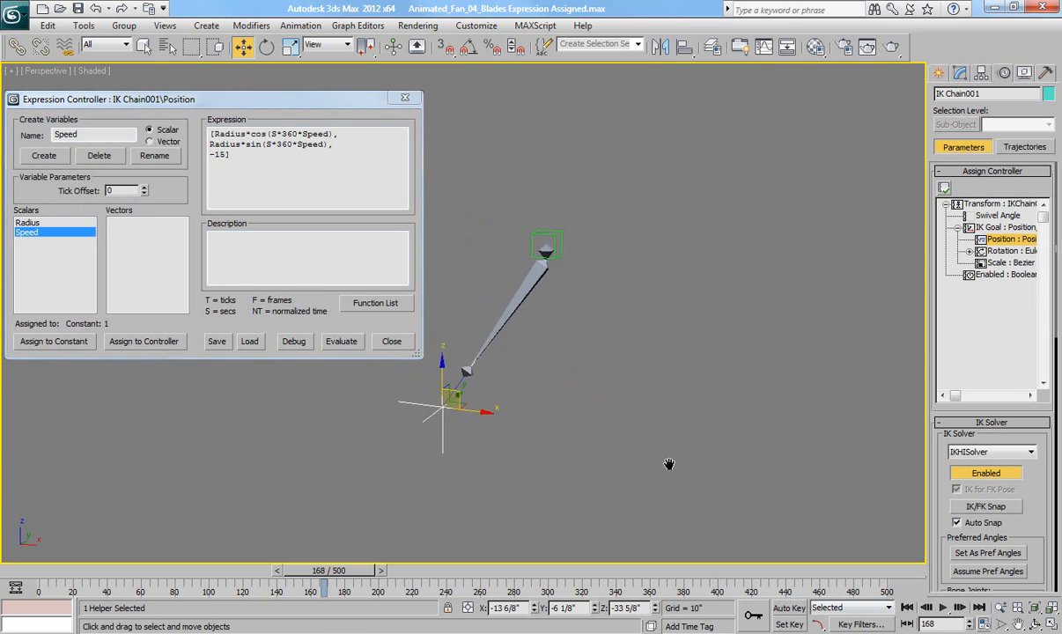
pyautogui.click(942, 607)
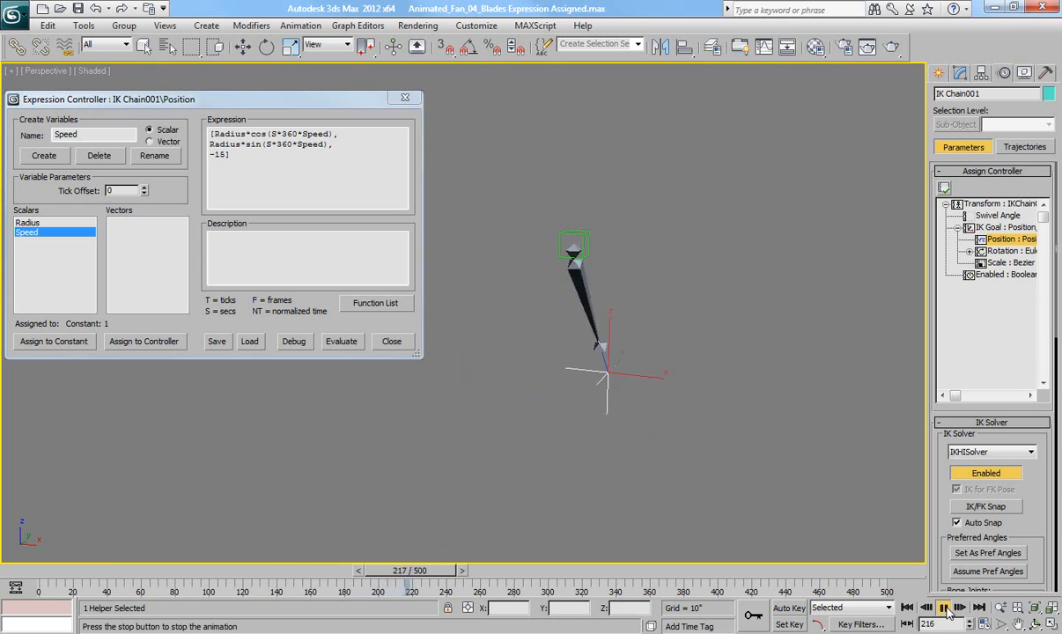
pyautogui.click(944, 608)
pyautogui.click(907, 608)
pyautogui.click(942, 608)
pyautogui.click(943, 608)
pyautogui.click(907, 608)
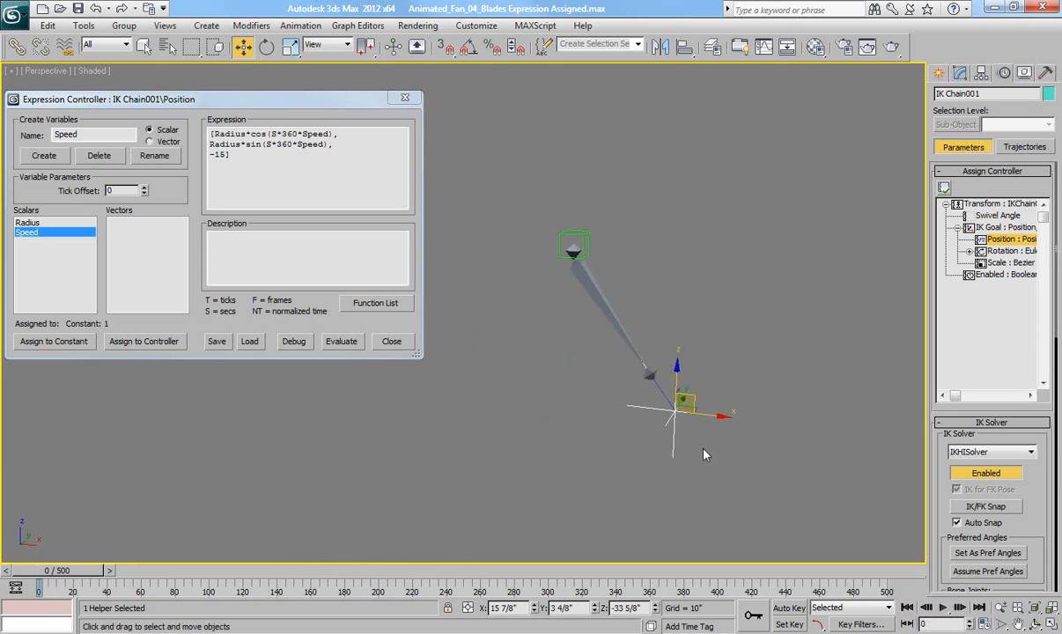
# Try a Speed constant of 2, evaluate it, preview the motion, and rewind to the first frame
pyautogui.click(55, 340)
pyautogui.moveTo(76, 164); pyautogui.dragTo(21, 162)
pyautogui.write('2')
pyautogui.press('Return')
pyautogui.click(39, 206)
pyautogui.click(341, 341)
pyautogui.click(943, 608)
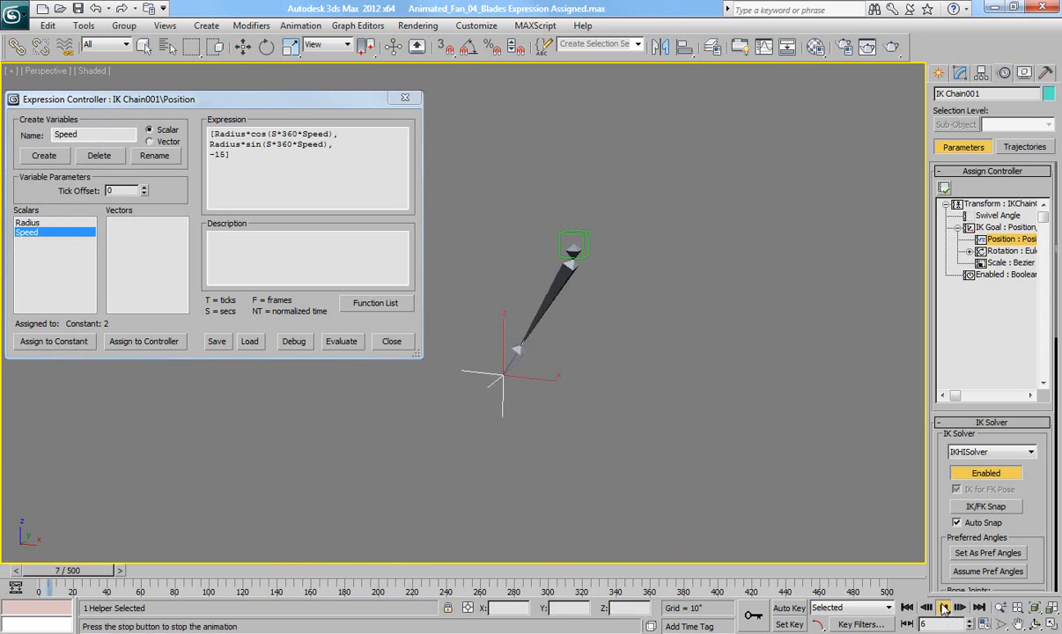
pyautogui.click(908, 608)
# Set the Speed constant to 1, evaluate the expression, and close the Expression Controller dialog
pyautogui.doubleClick(29, 232)
pyautogui.moveTo(68, 164); pyautogui.dragTo(3, 168)
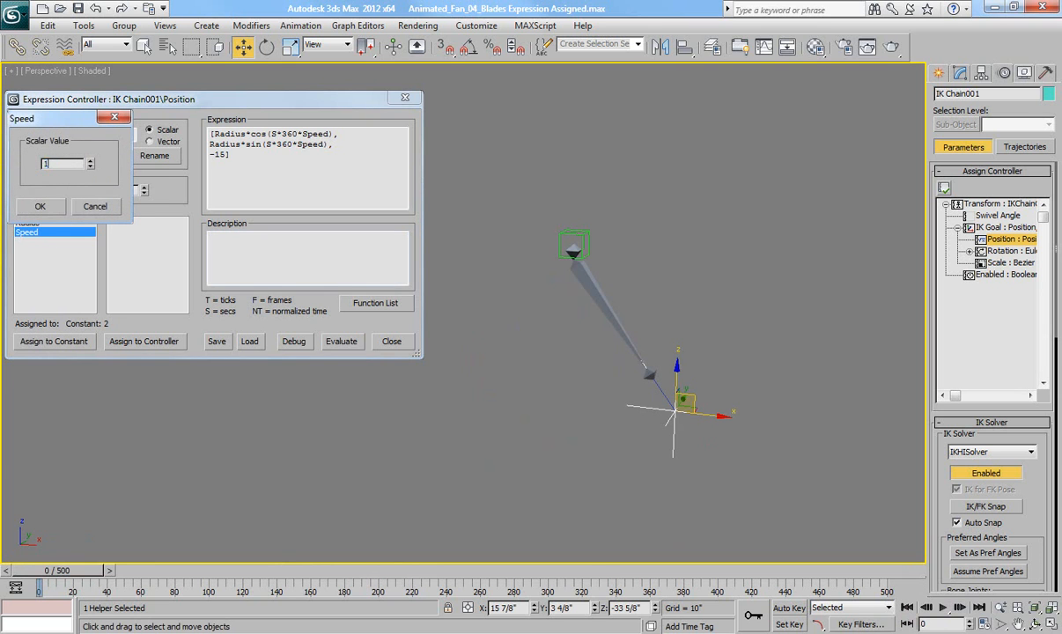
pyautogui.write('1')
pyautogui.click(40, 206)
pyautogui.click(342, 342)
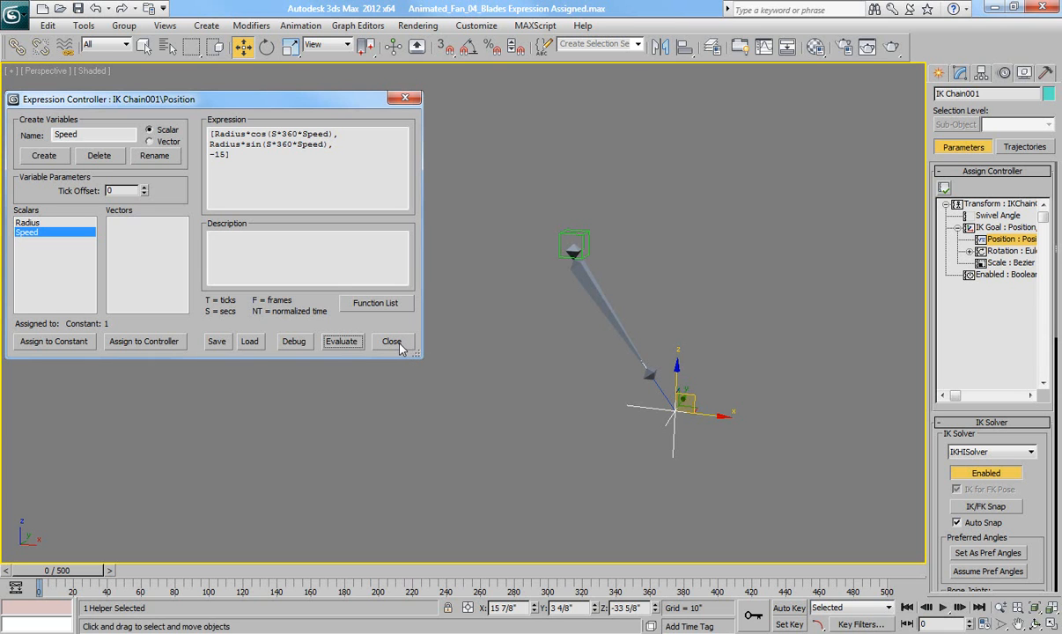
pyautogui.click(392, 342)
# Play the animation to review the finished IK goal motion on the bones alone
pyautogui.moveTo(605, 372); pyautogui.dragTo(496, 352, button='middle')
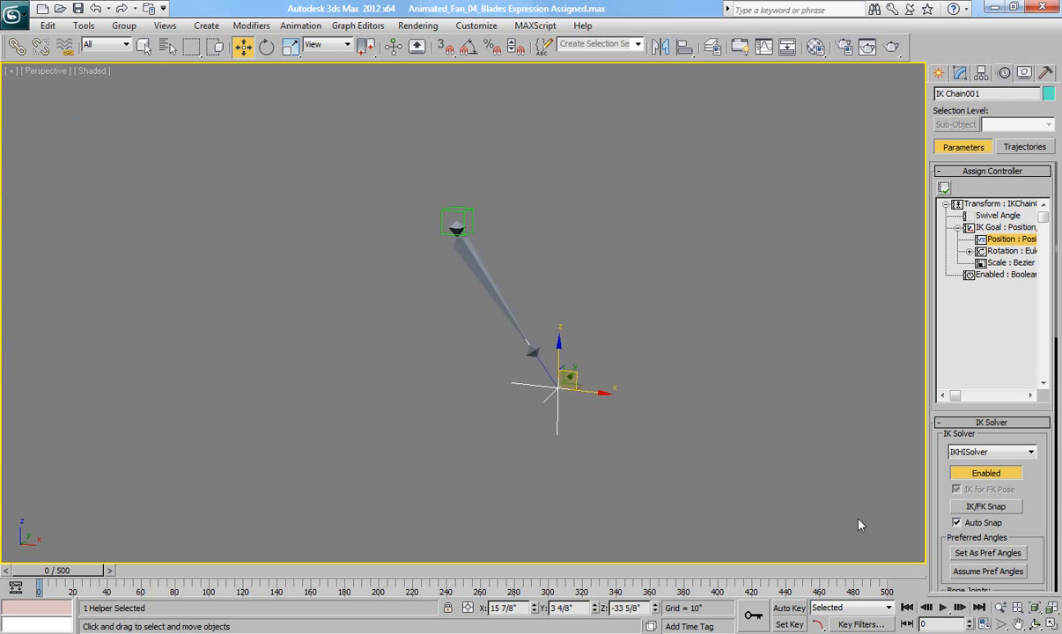
pyautogui.click(944, 609)
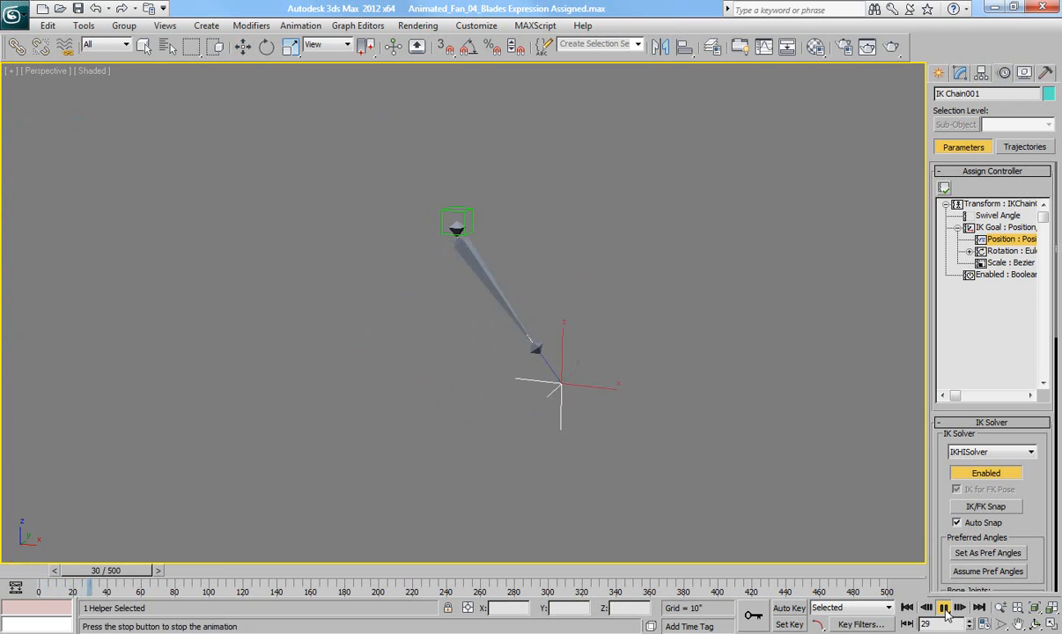
pyautogui.click(945, 610)
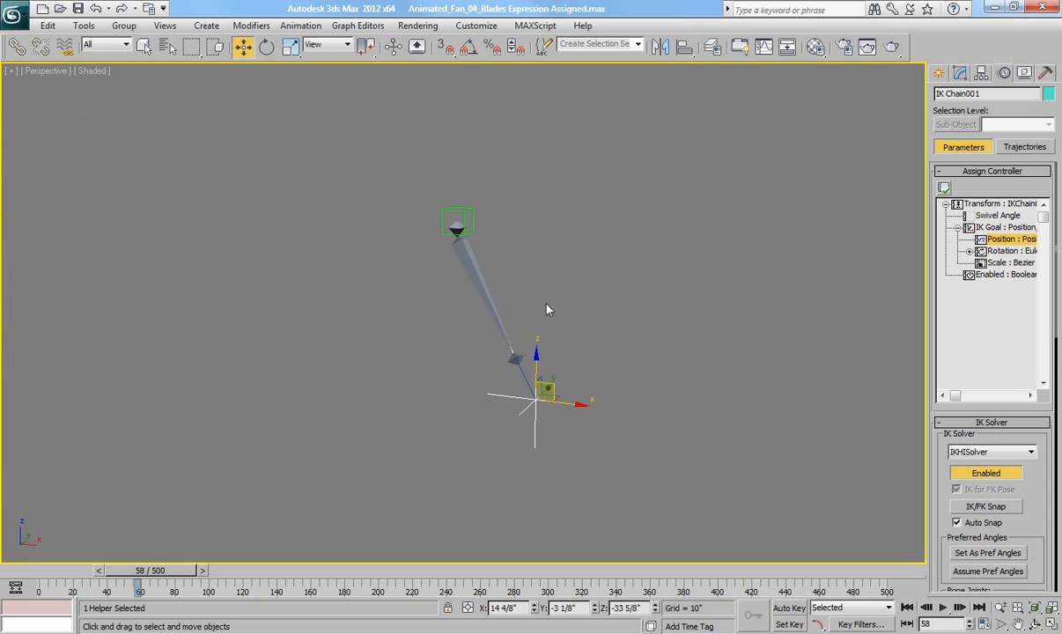
# Unhide all objects and play the animation to check the wobble on the complete fan
pyautogui.rightClick(547, 308)
pyautogui.click(573, 250)
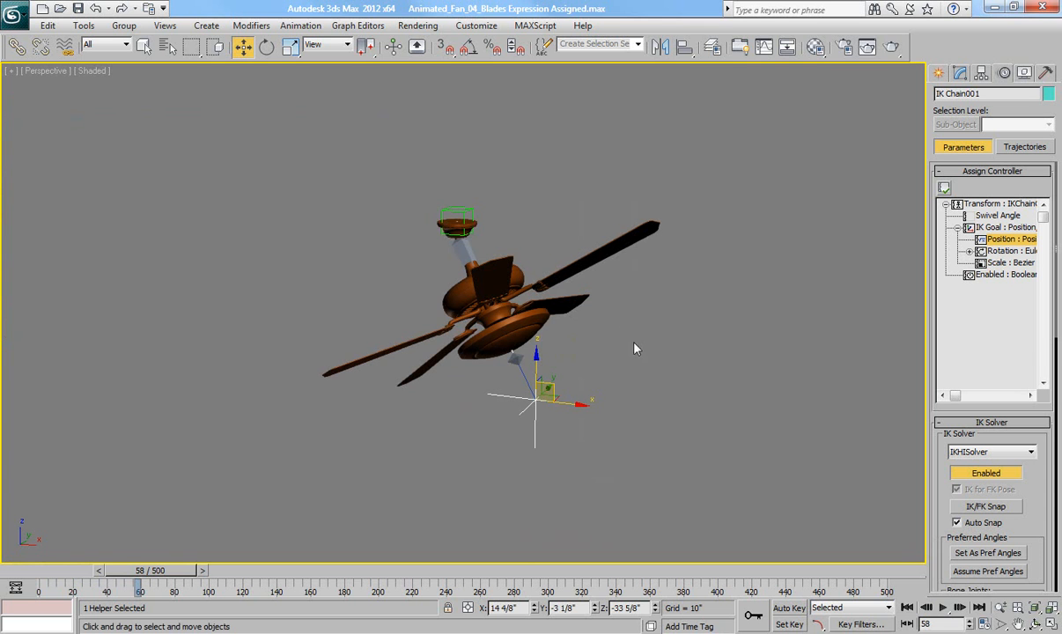
pyautogui.click(943, 609)
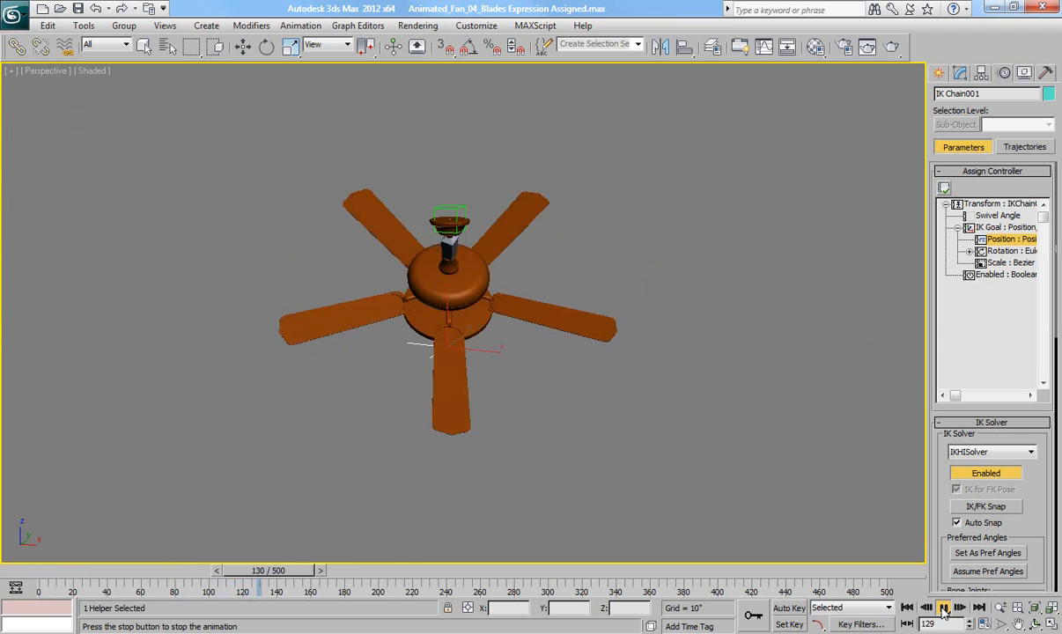
pyautogui.click(943, 609)
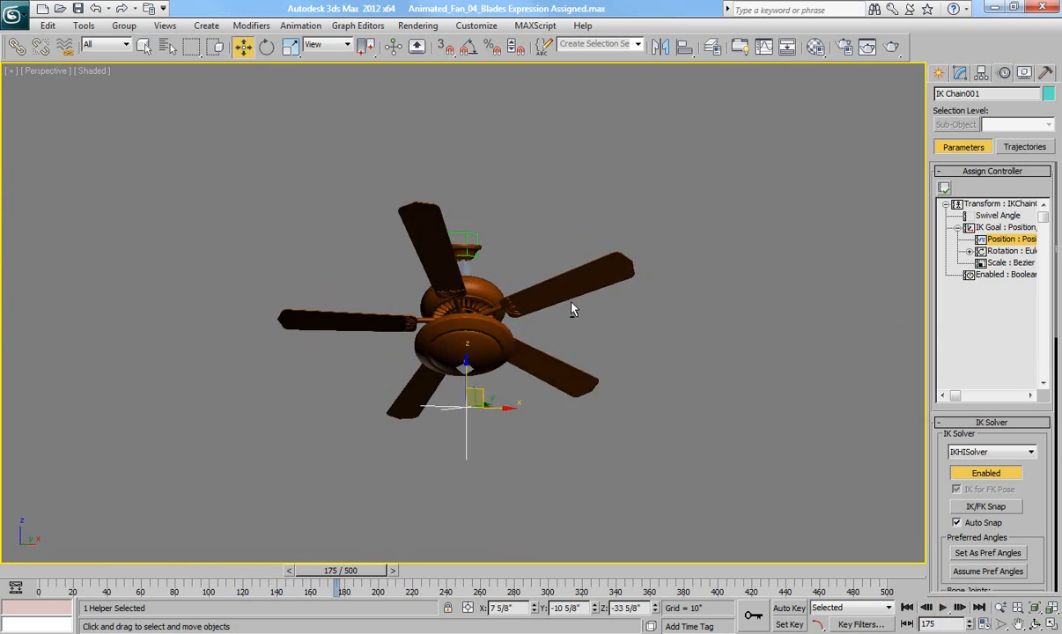
# Examine the joint between the ceiling mount and the rod up close while the animation plays
pyautogui.scroll(10, 535, 313)
pyautogui.moveTo(532, 343); pyautogui.dragTo(496, 258, button='middle')
pyautogui.scroll(2, 540, 451)
pyautogui.scroll(1, 470, 267)
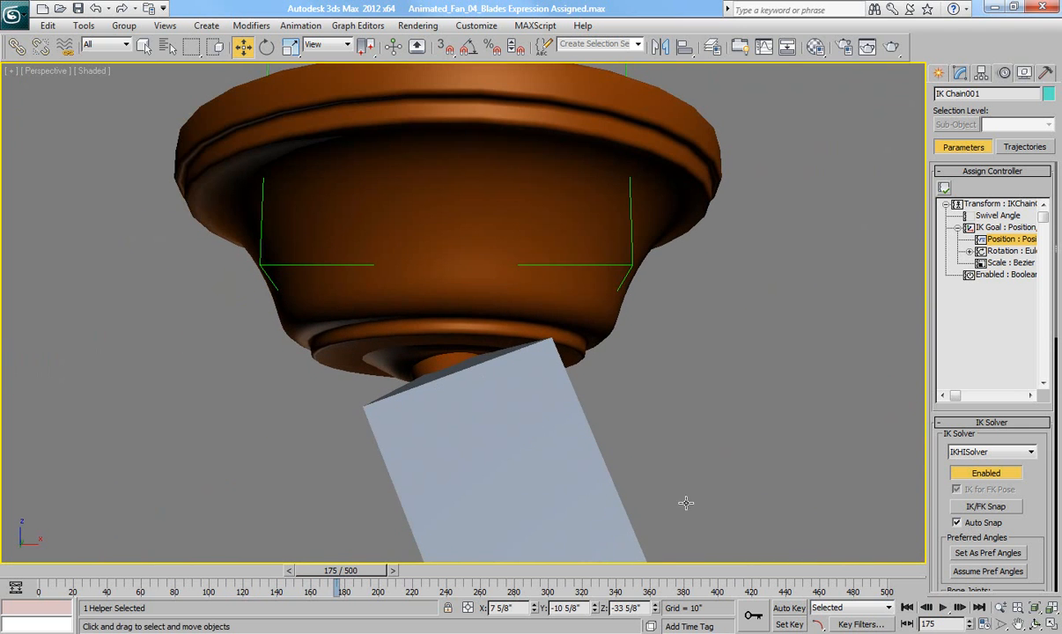
pyautogui.click(943, 608)
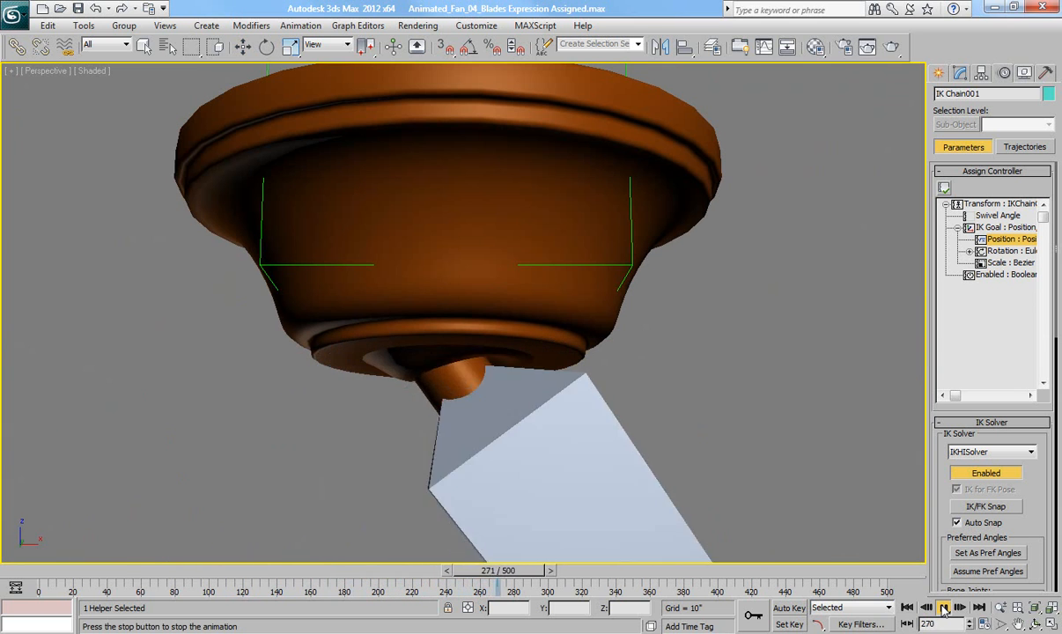
pyautogui.click(942, 608)
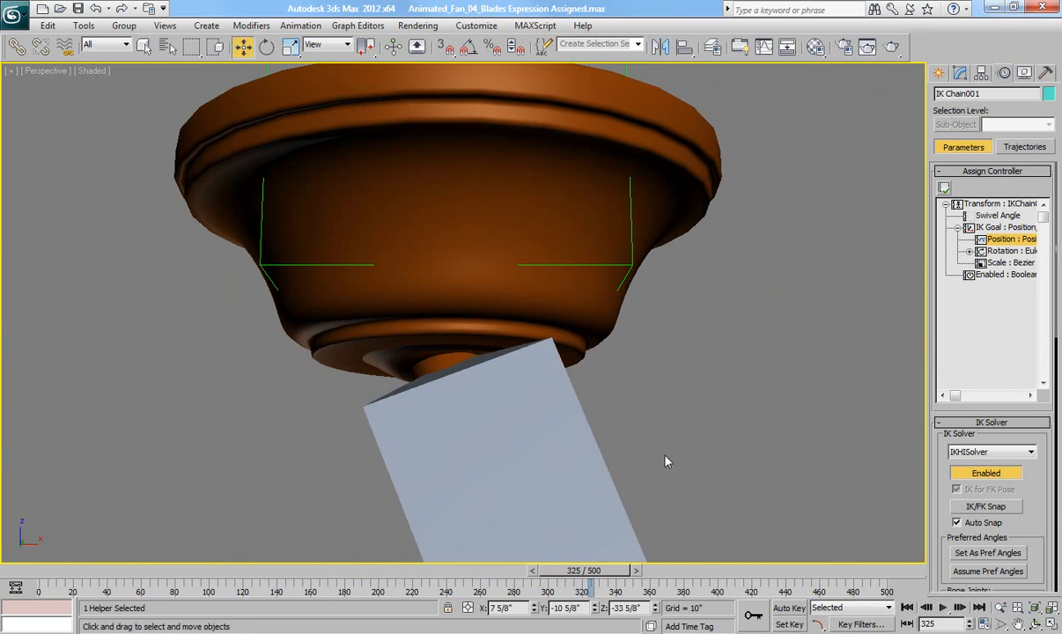
# Switch to the Front view and play the animation to check the whole fan's swing
pyautogui.scroll(-7, 638, 366)
pyautogui.press('f')
pyautogui.moveTo(638, 381); pyautogui.dragTo(640, 396, button='middle')
pyautogui.scroll(-3, 639, 395)
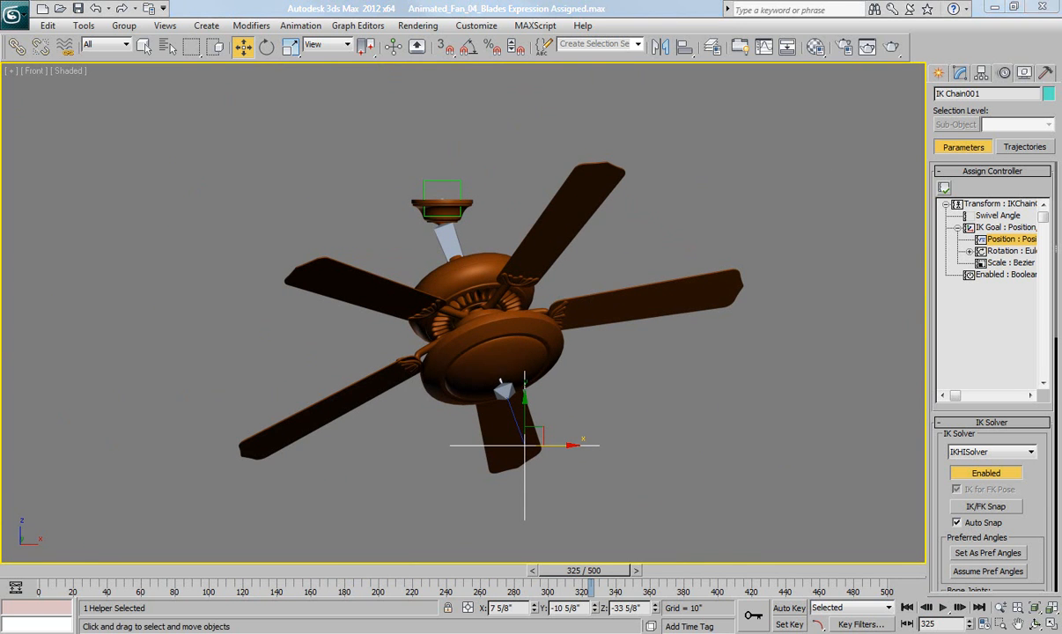
pyautogui.click(942, 608)
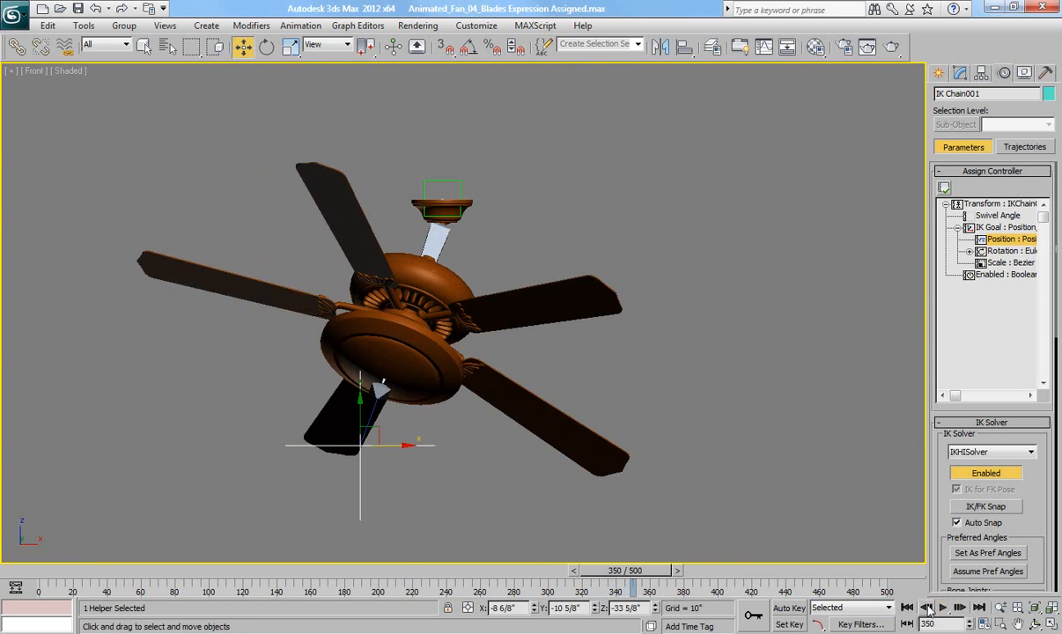
# Rewind the current animation, open Animated_Fan_05_Body Expression Asigned.max and play its animation briefly
pyautogui.click(907, 607)
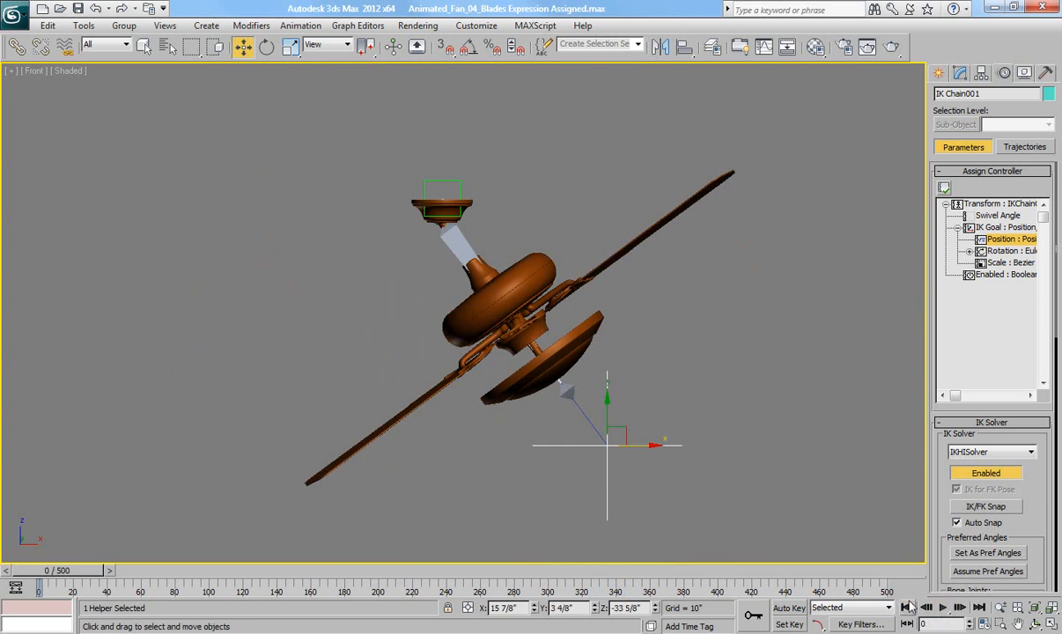
pyautogui.click(59, 11)
pyautogui.click(526, 356)
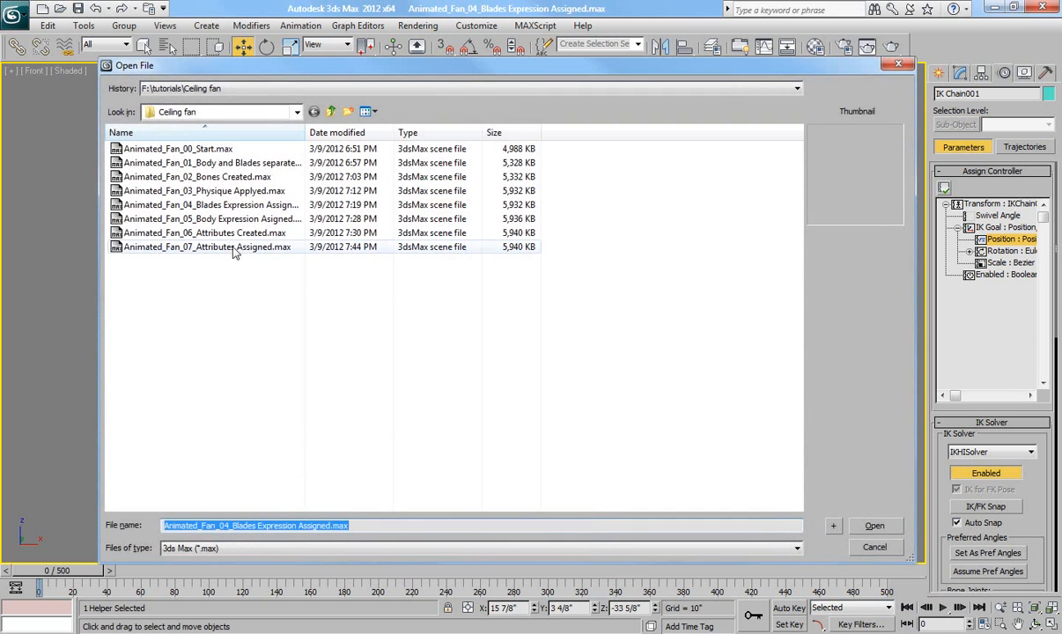
pyautogui.click(247, 220)
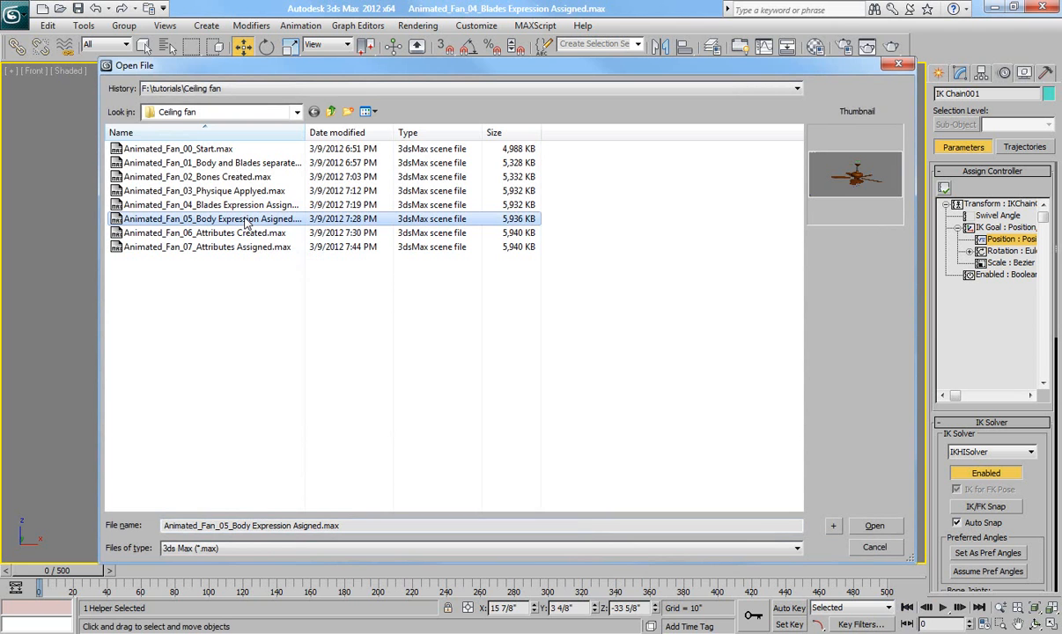
pyautogui.click(875, 525)
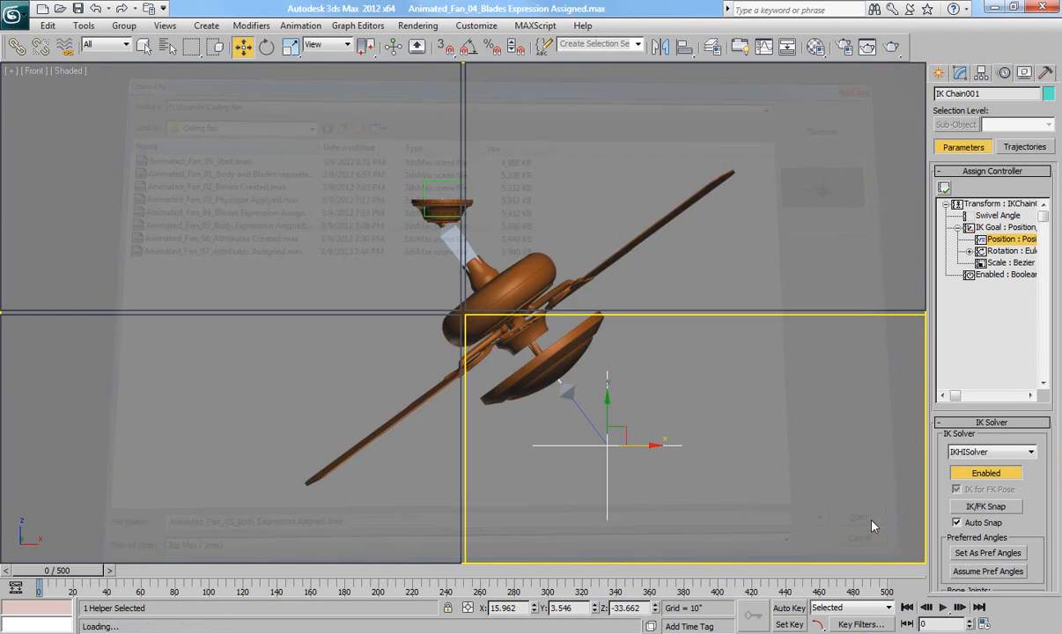
pyautogui.click(943, 608)
pyautogui.click(943, 608)
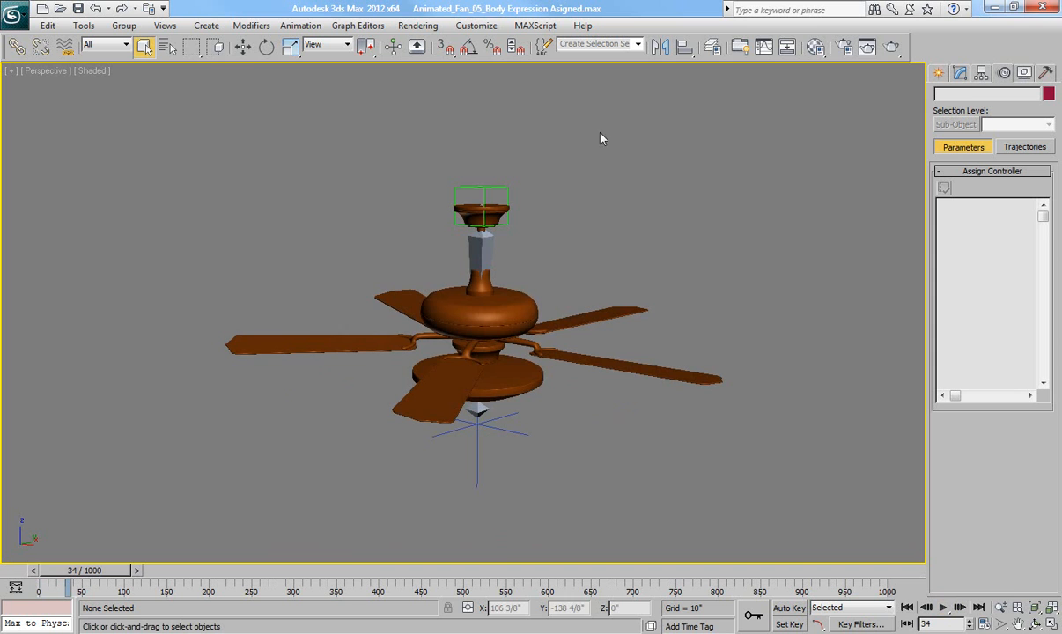
# Select the dummy at the ceiling mount, activate the Move tool and return the animation to frame 0
pyautogui.click(494, 190)
pyautogui.press('w')
pyautogui.keyDown('alt'); pyautogui.moveTo(547, 201); pyautogui.dragTo(526, 214, button='middle'); pyautogui.keyUp('alt')
pyautogui.moveTo(462, 193)
pyautogui.mouseDown()
pyautogui.moveTo(356, 154)
pyautogui.moveTo(295, 231)
pyautogui.moveTo(501, 240)
pyautogui.moveTo(421, 229)
pyautogui.moveTo(462, 194)
pyautogui.mouseUp()
pyautogui.keyDown('alt'); pyautogui.moveTo(618, 291); pyautogui.dragTo(617, 255, button='middle'); pyautogui.keyUp('alt')
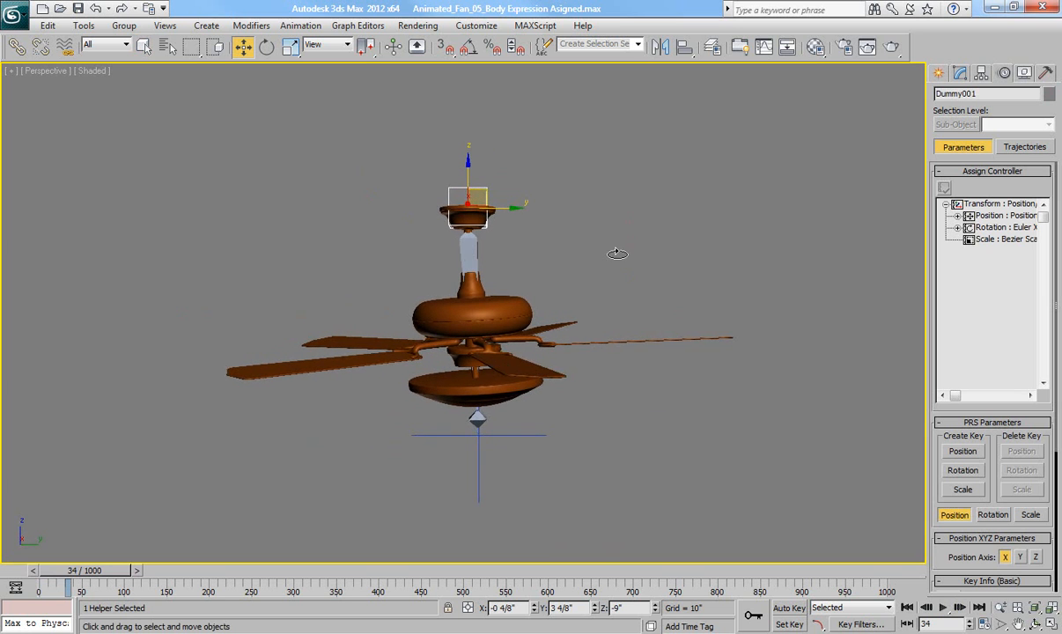
pyautogui.keyDown('alt'); pyautogui.moveTo(582, 306); pyautogui.dragTo(581, 267, button='middle'); pyautogui.keyUp('alt')
pyautogui.press('Home')
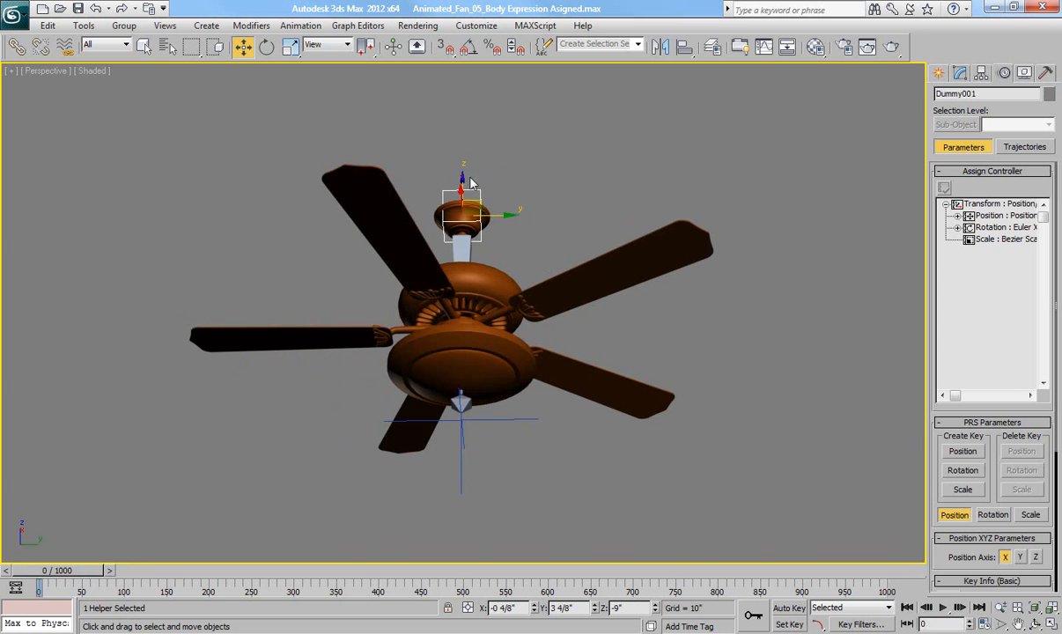
# Open the Parameter Editor for the dummy and name a new float spinner attribute R-Amplitude
pyautogui.click(959, 75)
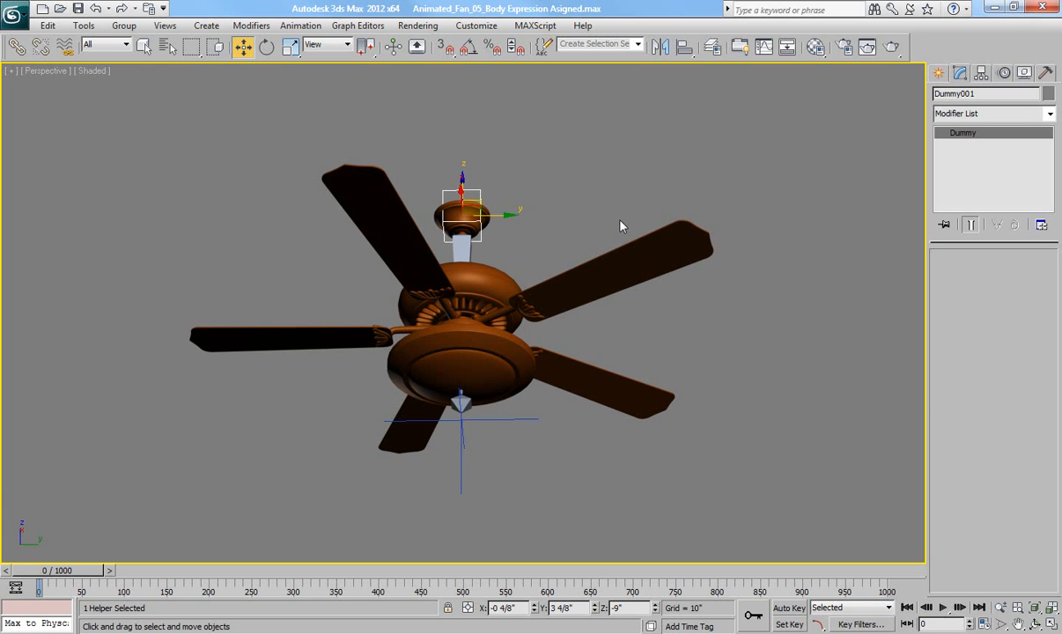
pyautogui.click(291, 26)
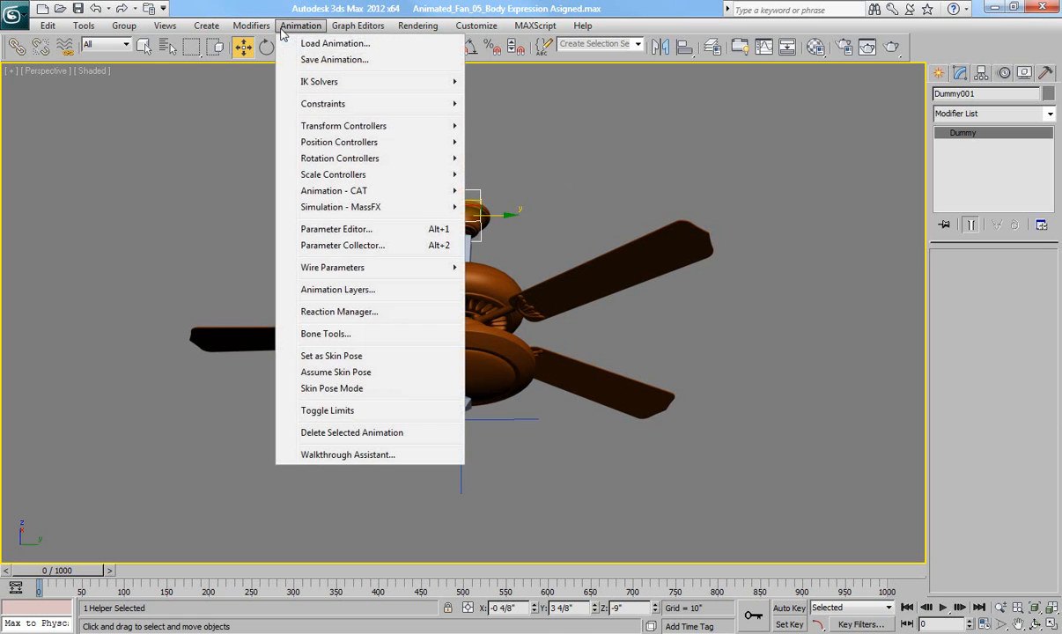
pyautogui.click(356, 230)
pyautogui.moveTo(327, 166); pyautogui.dragTo(186, 63)
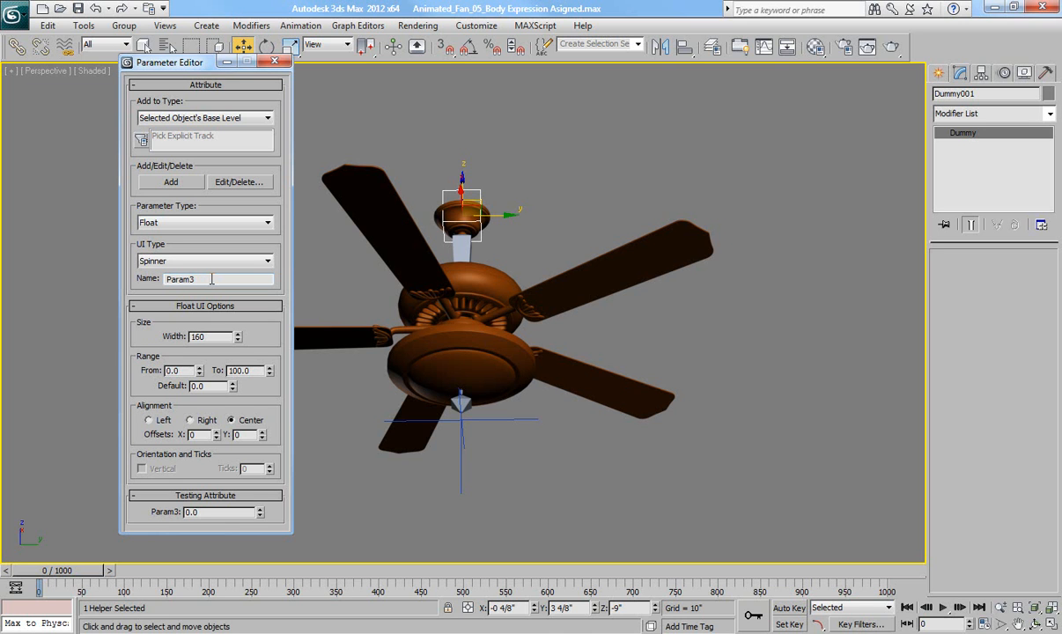
pyautogui.moveTo(211, 280); pyautogui.dragTo(143, 279)
pyautogui.write('R-Amplitude')
pyautogui.press('Return')
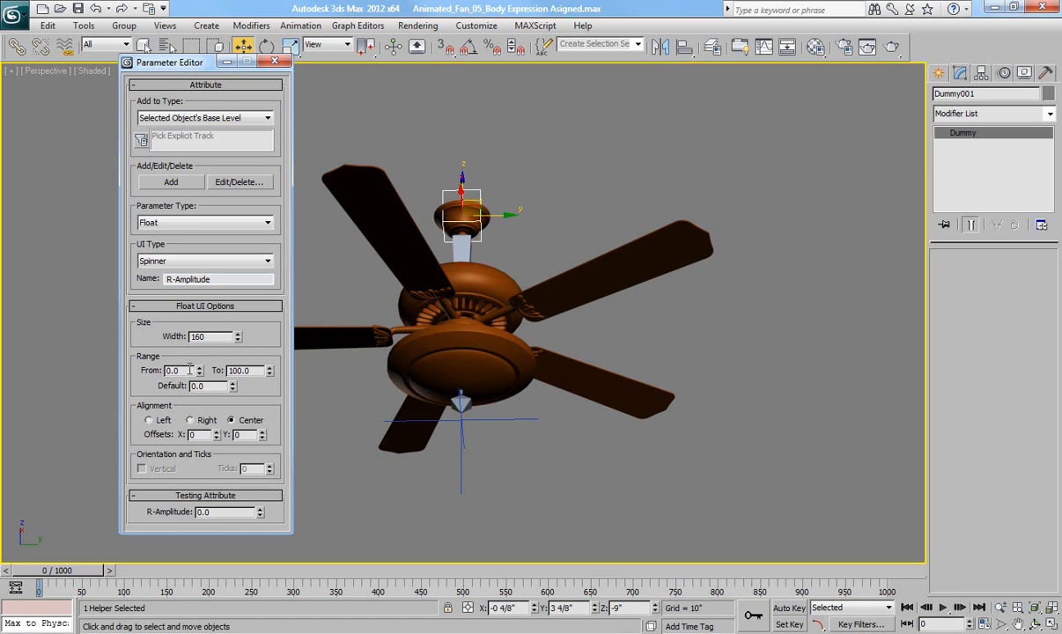
# Give R-Amplitude a range of 0 to 30, add it to the dummy's base level and test its spinner
pyautogui.moveTo(190, 370); pyautogui.dragTo(162, 371)
pyautogui.write('0')
pyautogui.press('Tab')
pyautogui.write('30')
pyautogui.press('Tab')
pyautogui.click(171, 182)
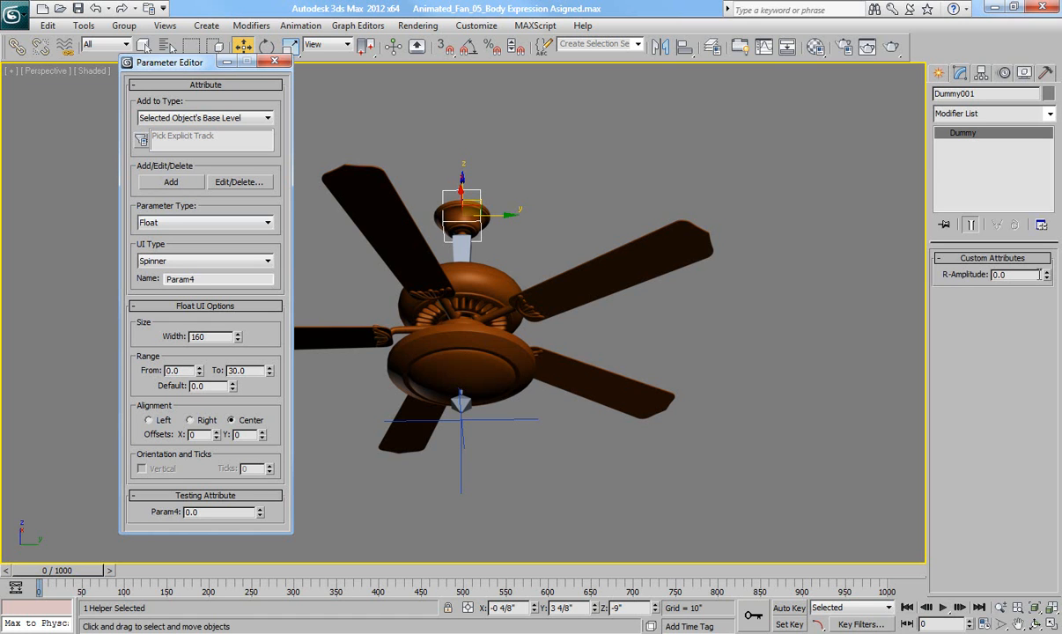
pyautogui.moveTo(1047, 274); pyautogui.dragTo(1055, 317)
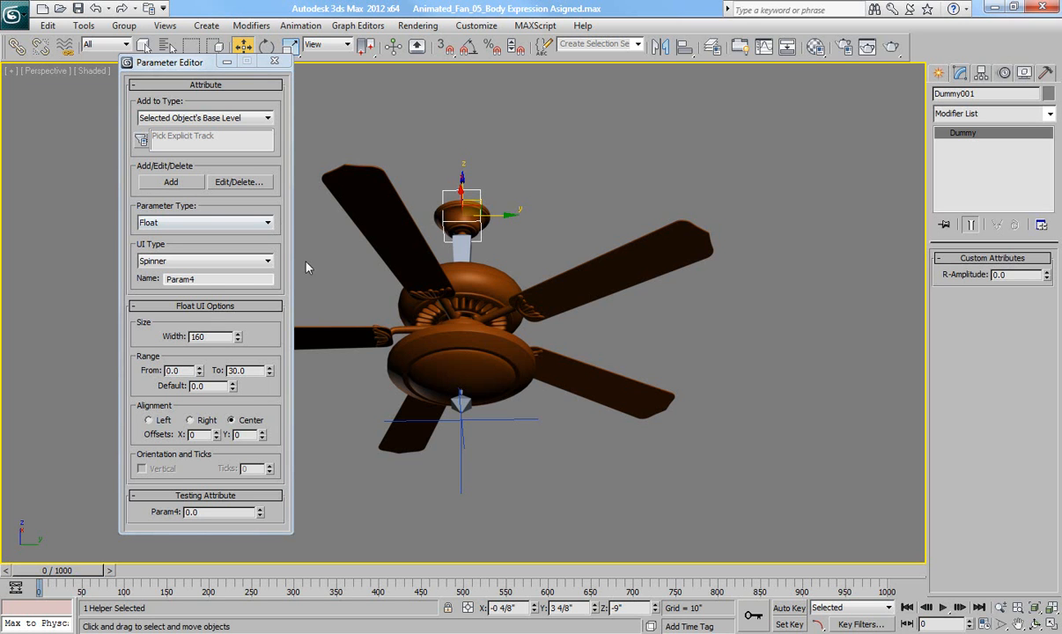
# Add a float spinner attribute R-Speed with a range of -30 to 30 to the dummy
pyautogui.moveTo(202, 279); pyautogui.dragTo(145, 280)
pyautogui.write('R')
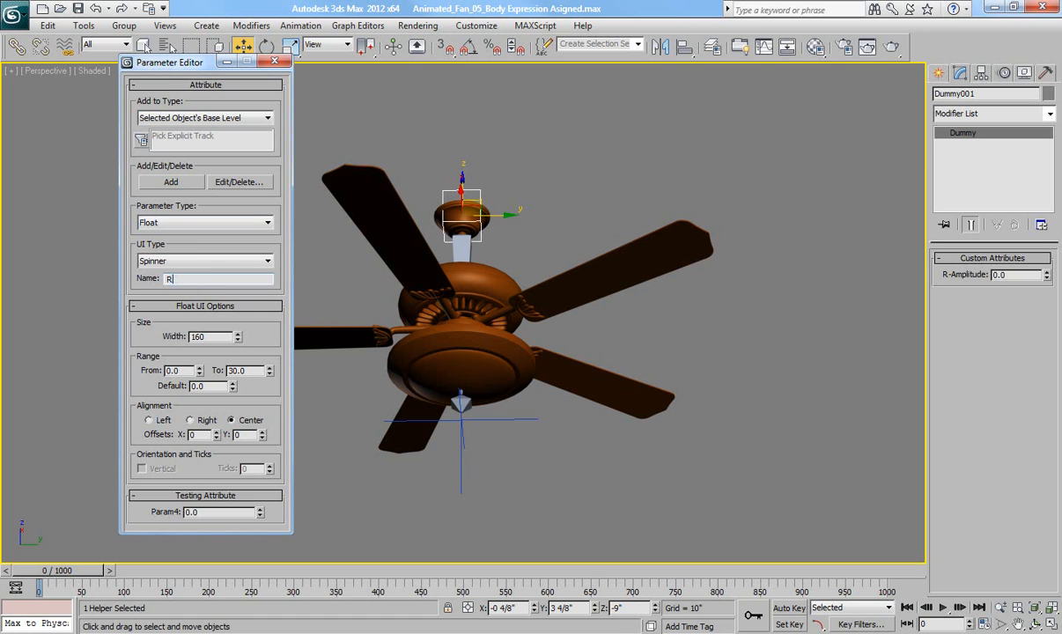
pyautogui.write('-Speed')
pyautogui.press('Return')
pyautogui.moveTo(184, 371); pyautogui.dragTo(141, 377)
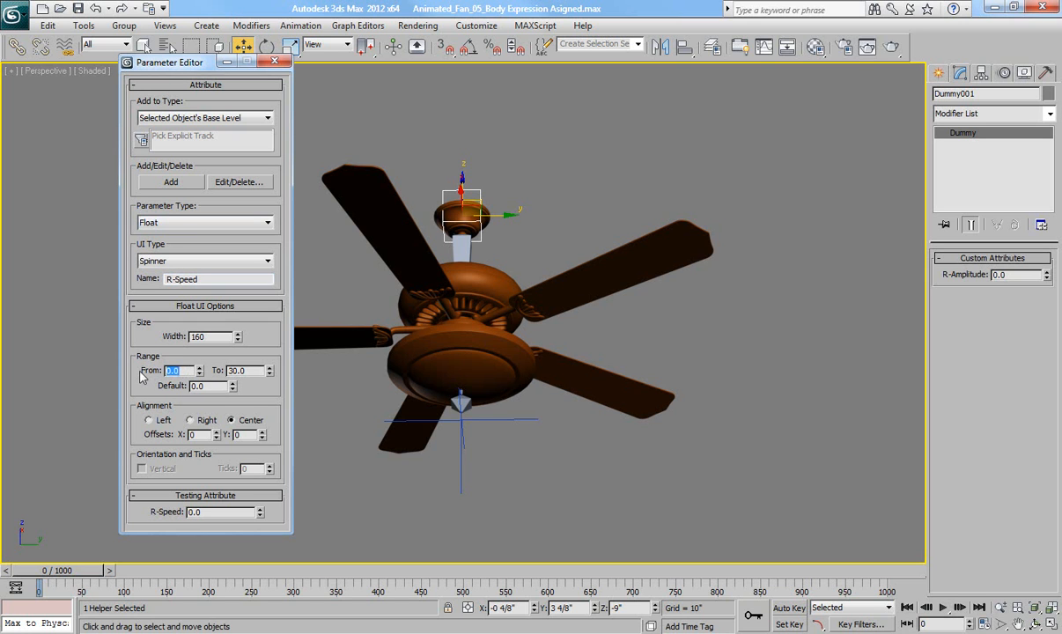
pyautogui.write('-30')
pyautogui.press('Tab')
pyautogui.write('30')
pyautogui.press('Return')
pyautogui.click(171, 182)
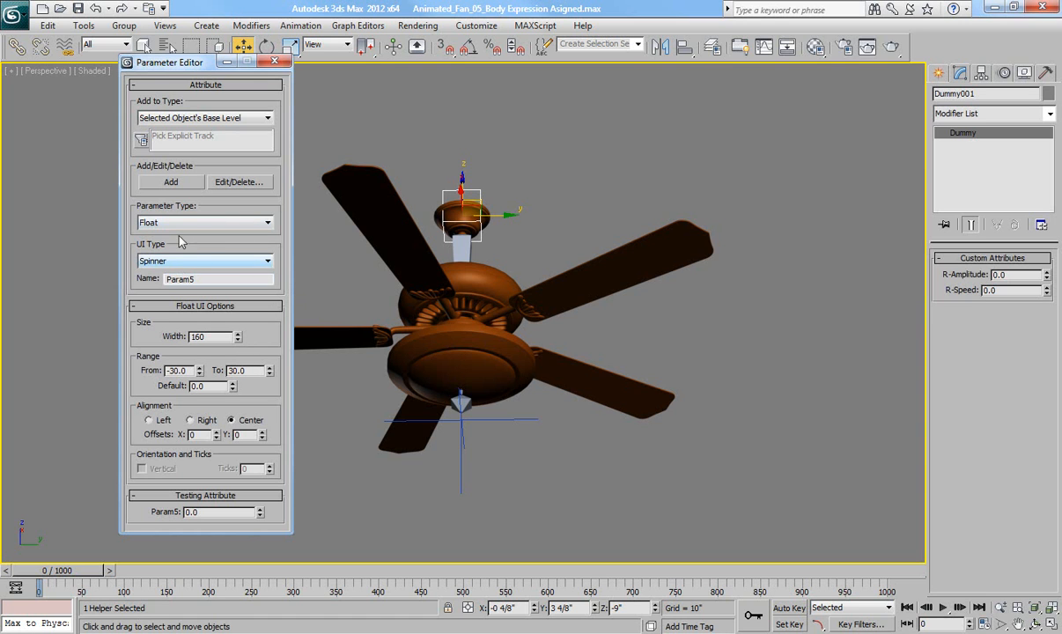
# Add a float spinner attribute S-Speed with a range of -30 to 30 to the dummy and close the Parameter Editor
pyautogui.doubleClick(181, 278)
pyautogui.write('S-Speed')
pyautogui.click(170, 182)
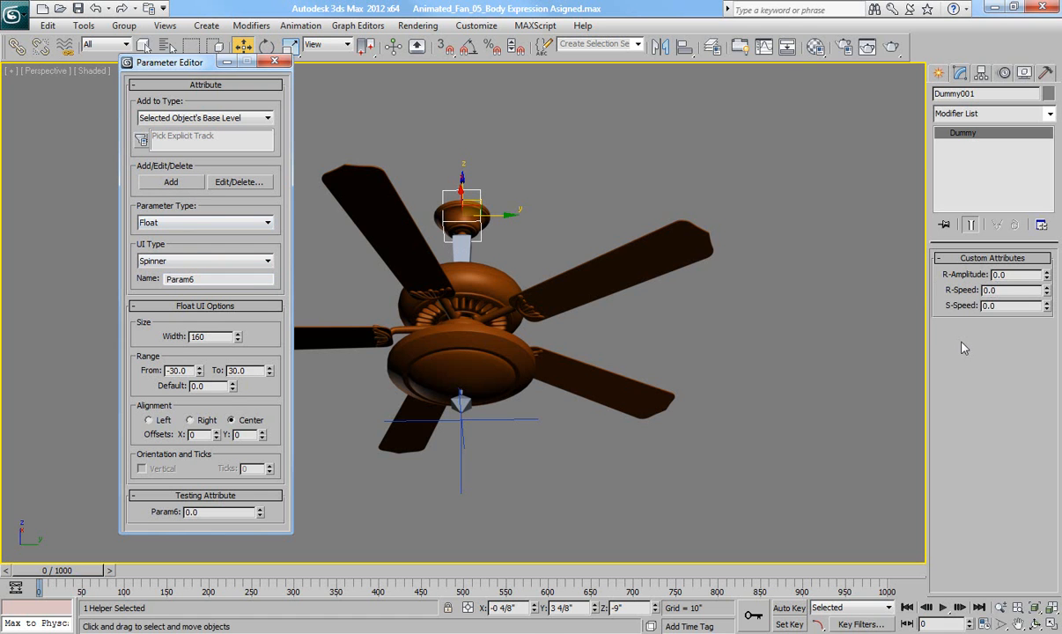
pyautogui.click(275, 61)
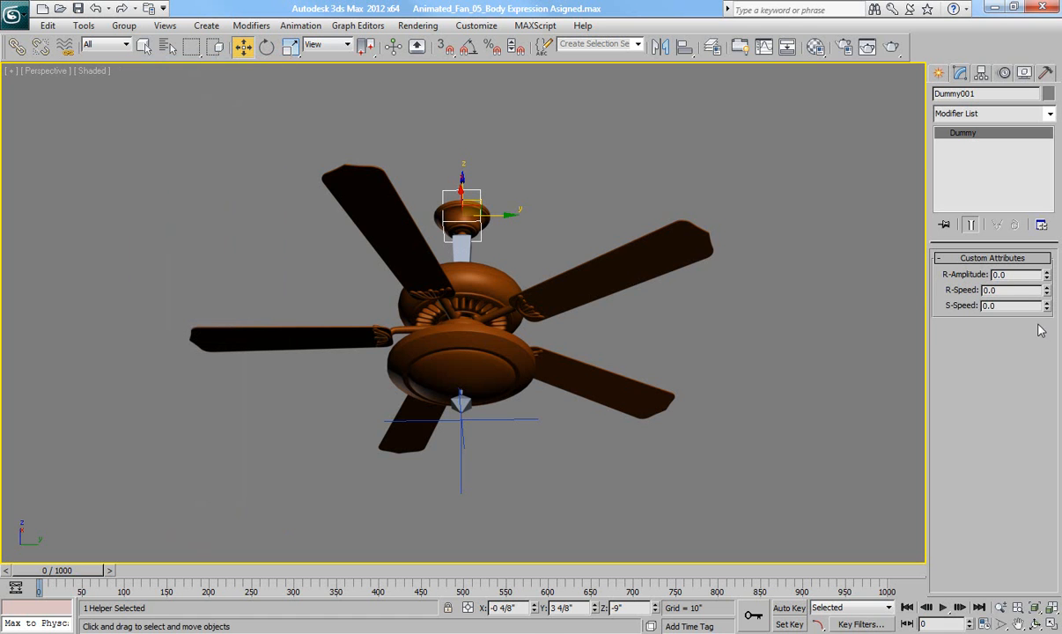
# Test the dummy's custom attribute spinners and reset R-Amplitude, R-Speed and S-Speed to 0
pyautogui.moveTo(1047, 308); pyautogui.dragTo(1049, 265)
pyautogui.rightClick(1047, 274)
pyautogui.rightClick(1048, 290)
pyautogui.rightClick(1047, 305)
# Select the fan blades, show edged faces and open the expression controller on their Y Rotation
pyautogui.moveTo(655, 352); pyautogui.dragTo(635, 347, button='middle')
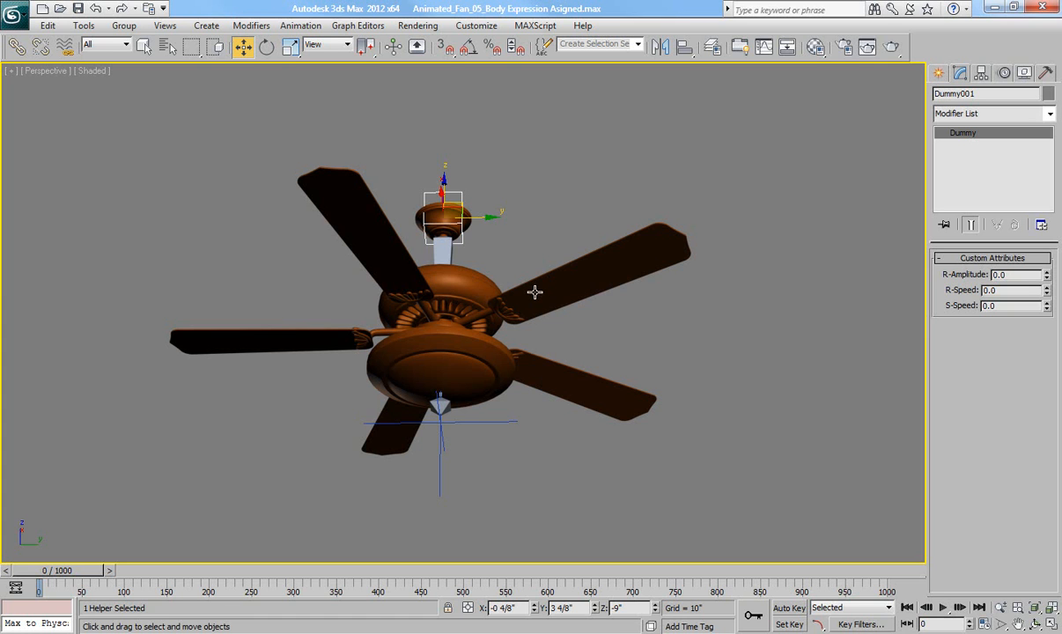
pyautogui.click(562, 275)
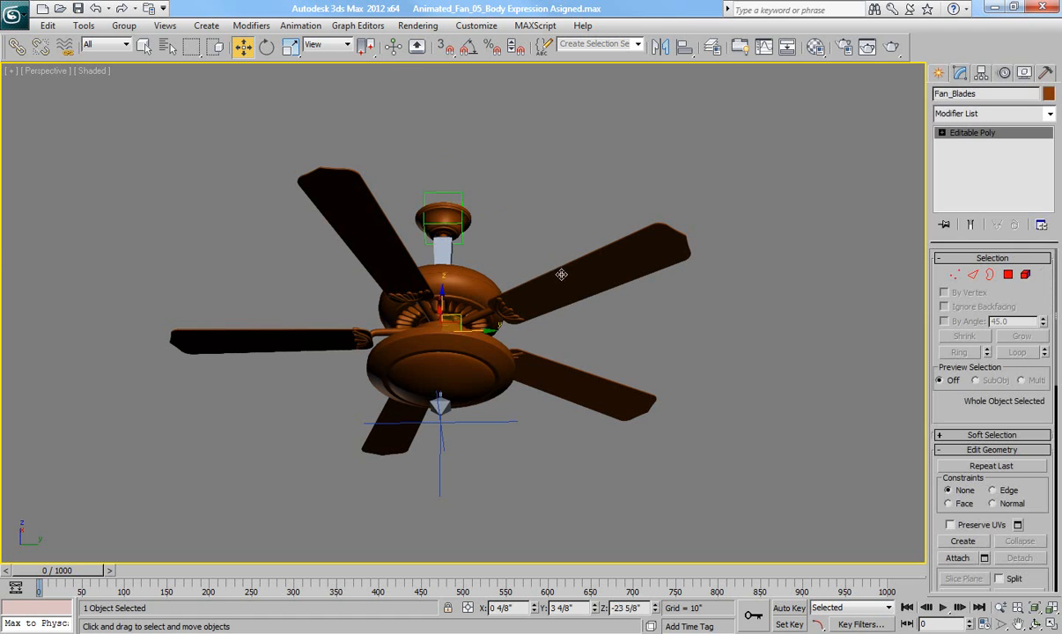
pyautogui.press('F4')
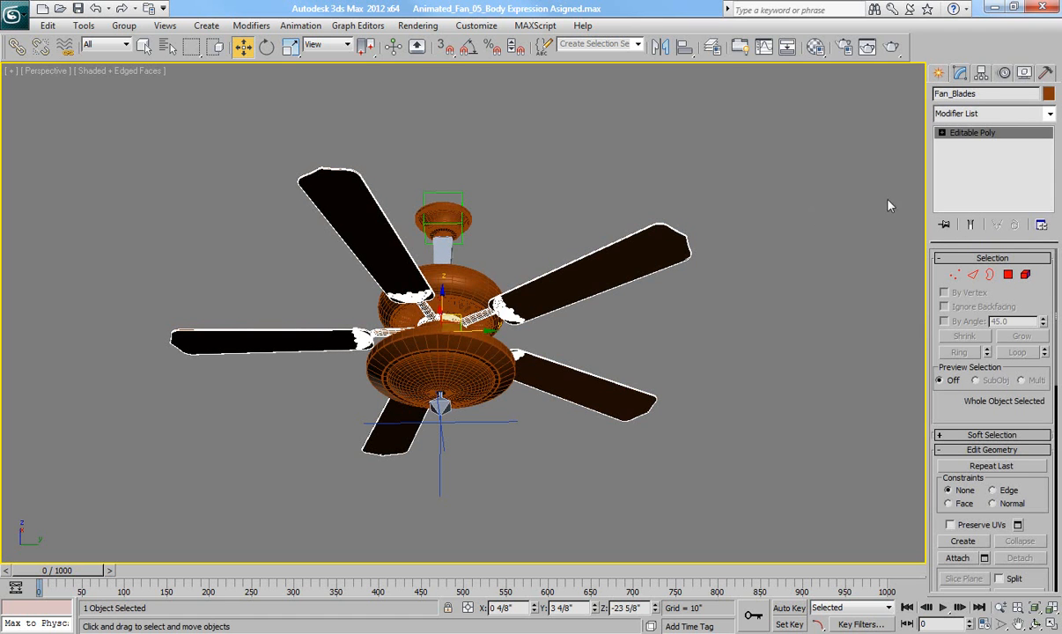
pyautogui.click(1004, 72)
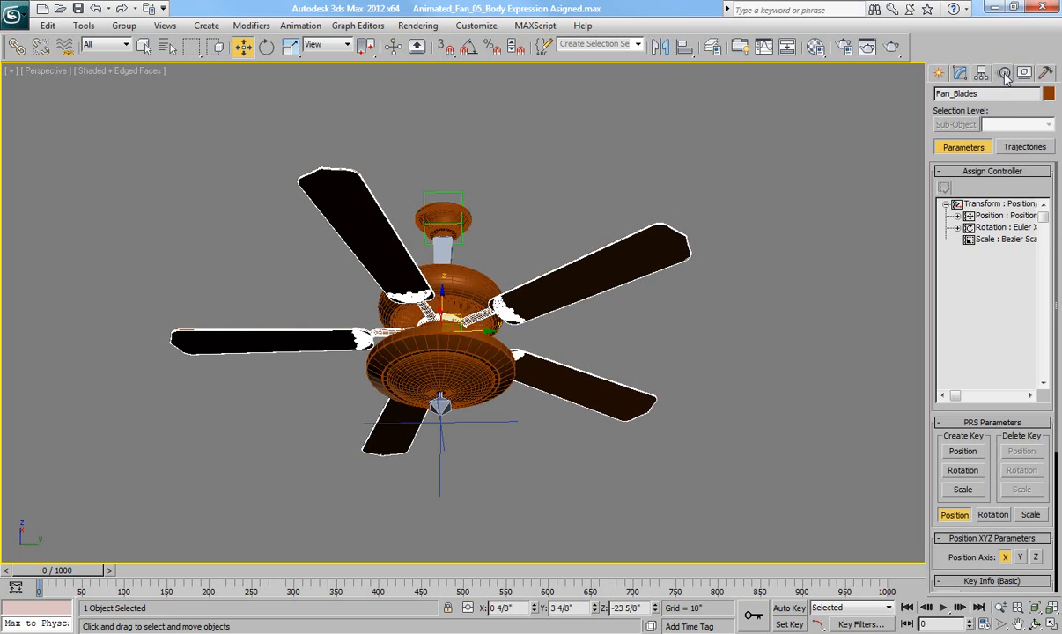
pyautogui.click(959, 227)
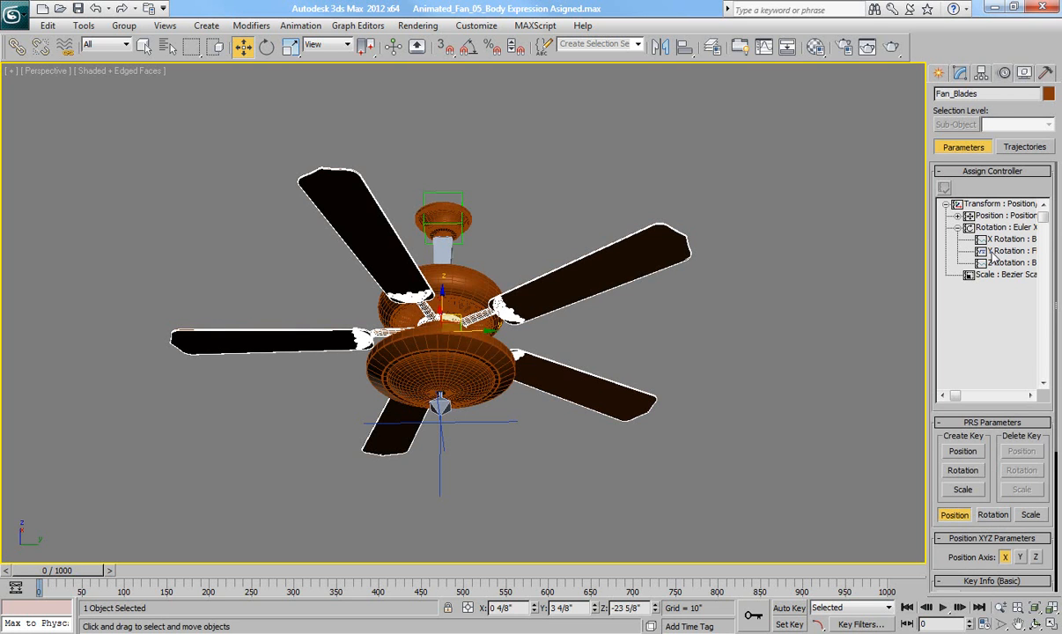
pyautogui.doubleClick(996, 252)
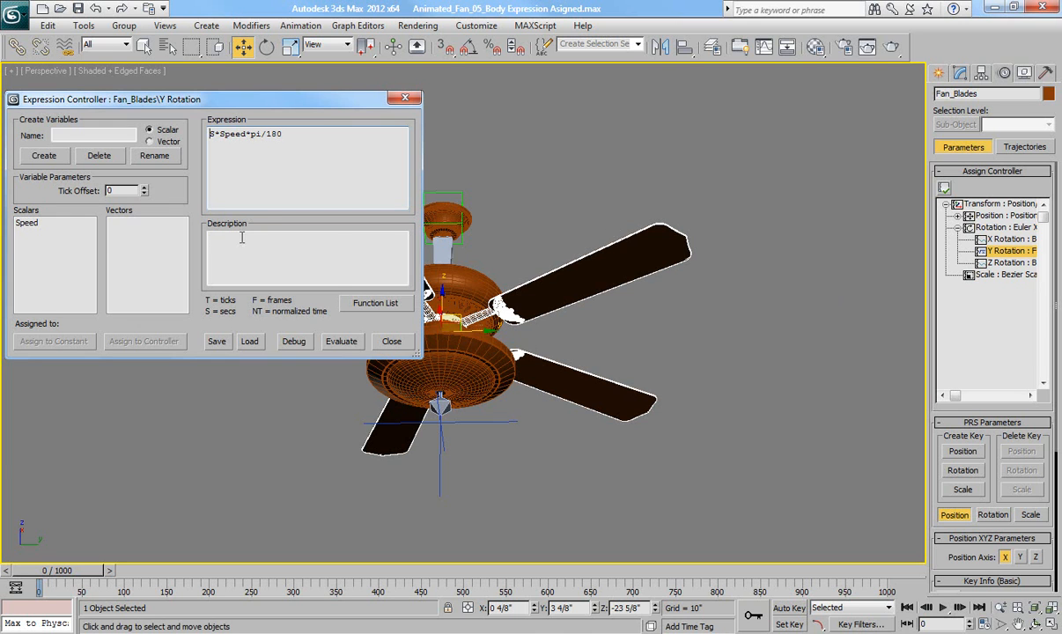
# Assign the expression's Speed scalar to the S-Speed custom attribute of Dummy001
pyautogui.click(36, 222)
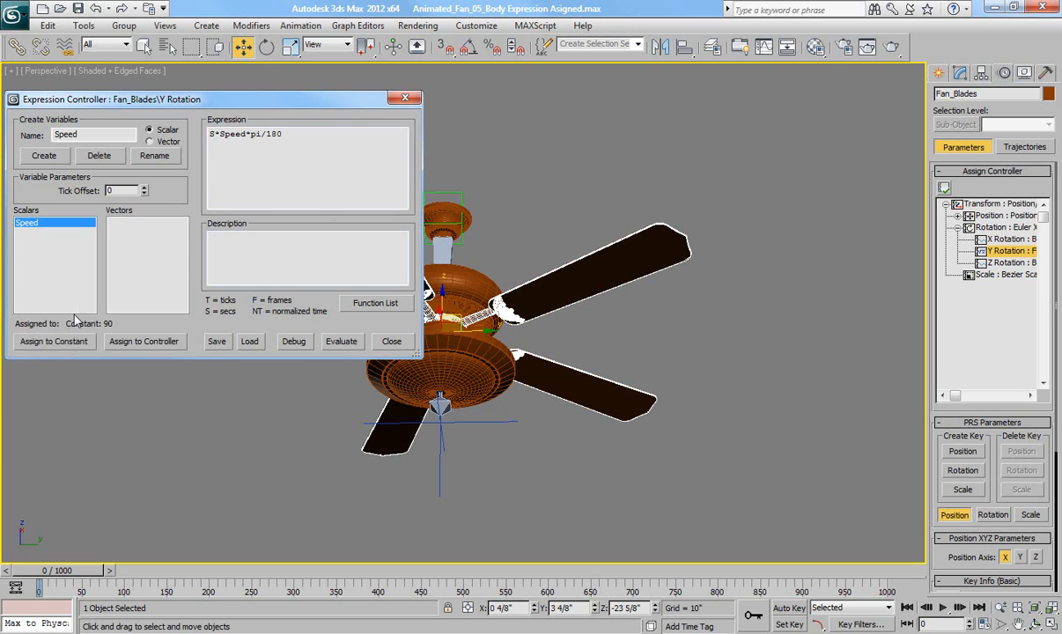
pyautogui.click(144, 342)
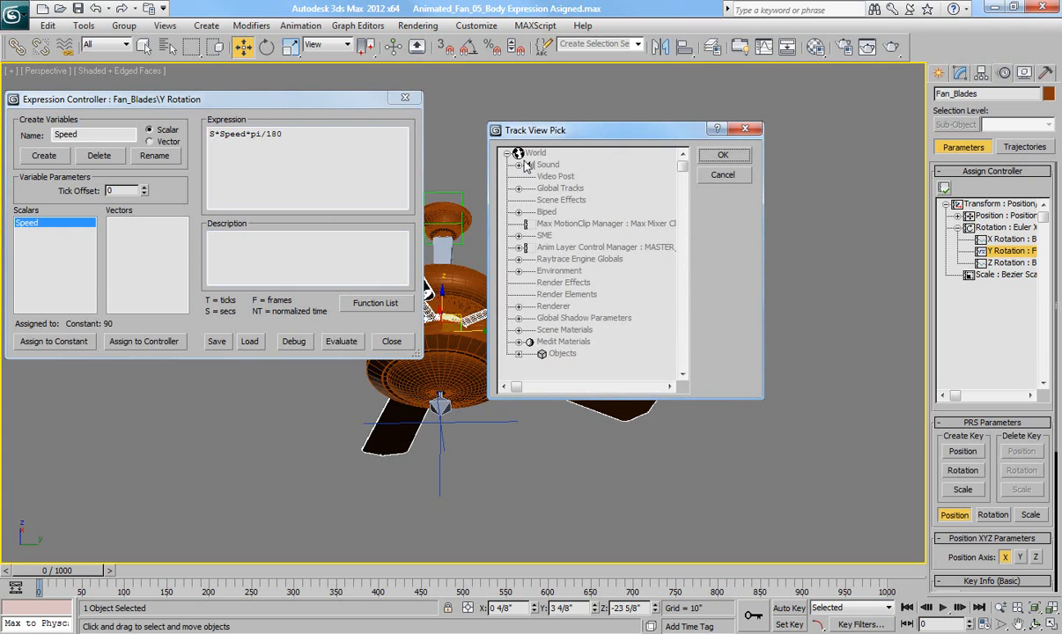
pyautogui.moveTo(528, 130); pyautogui.dragTo(470, 102)
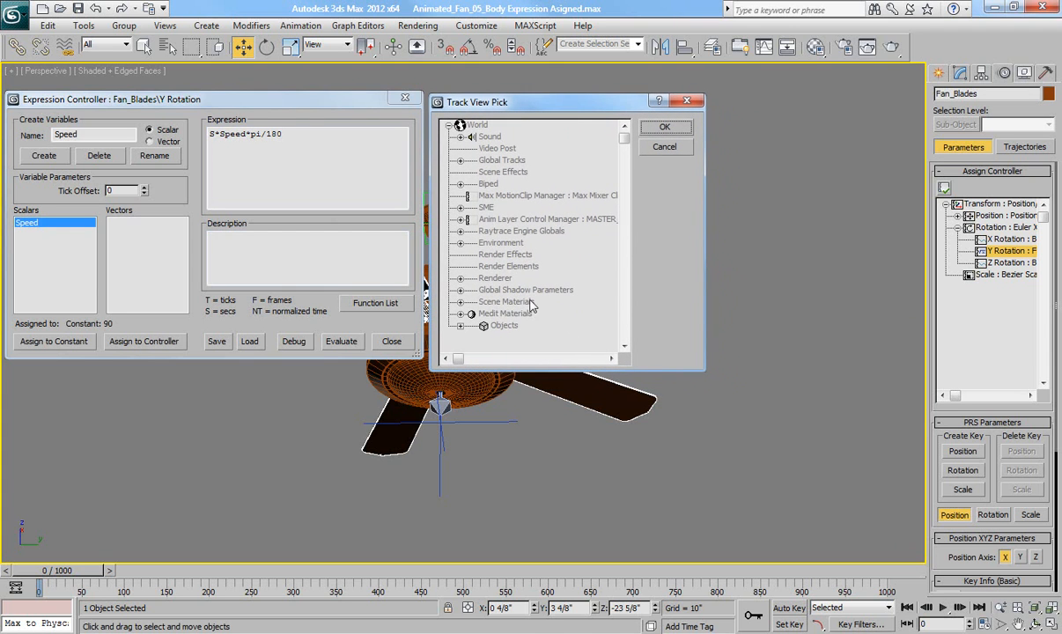
pyautogui.click(461, 326)
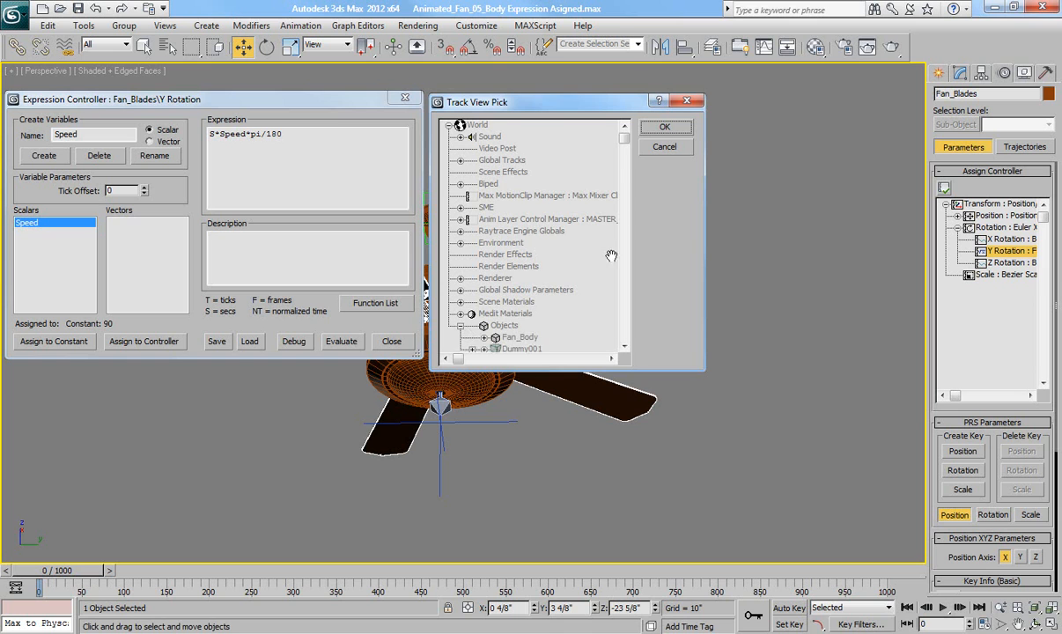
pyautogui.moveTo(624, 140); pyautogui.dragTo(625, 183)
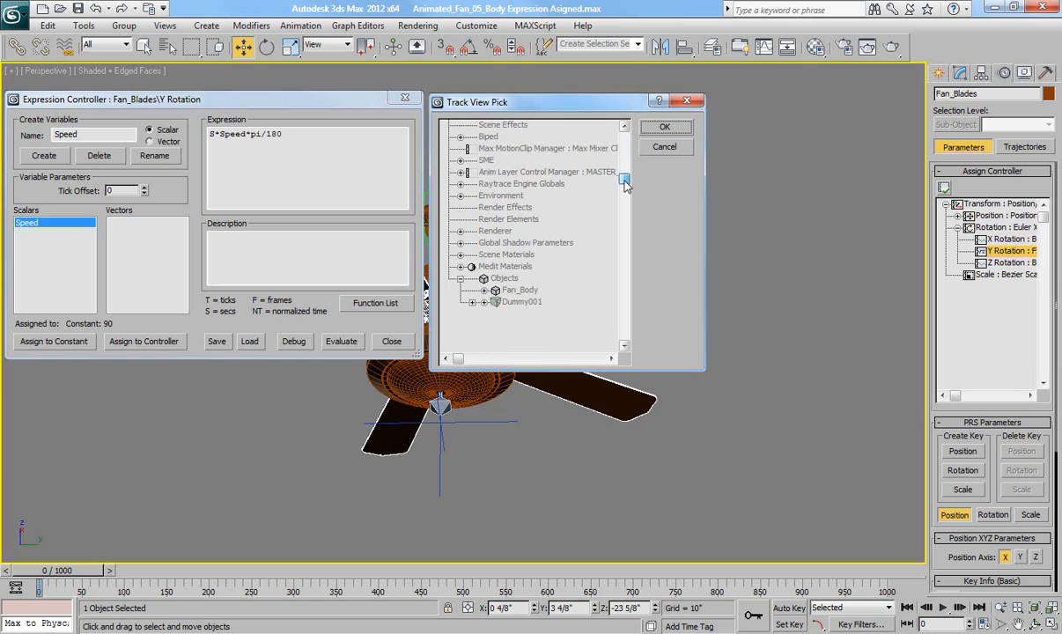
pyautogui.click(483, 302)
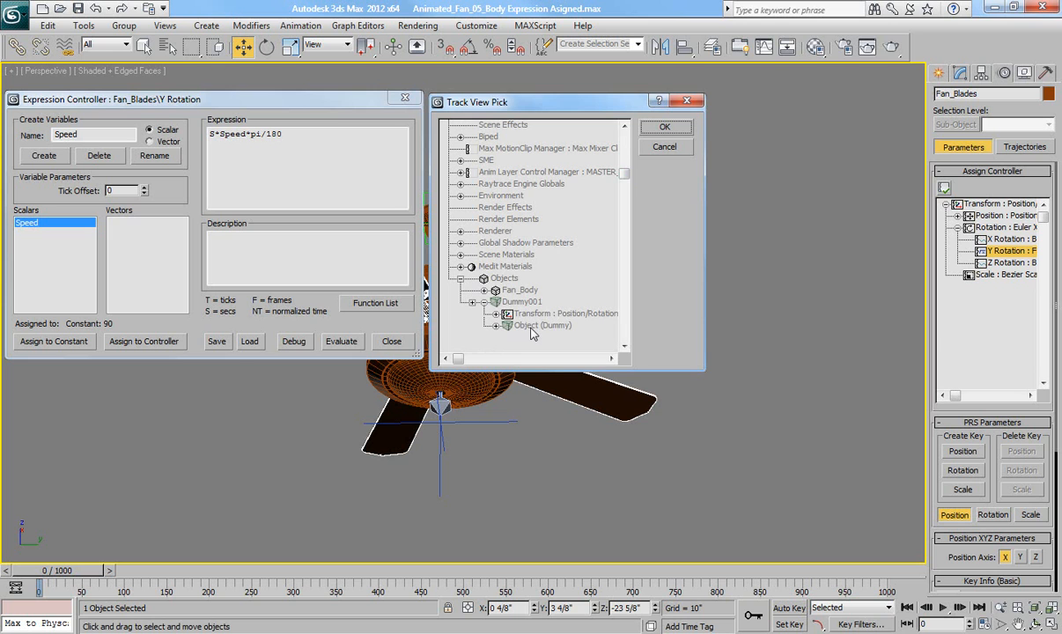
pyautogui.click(498, 326)
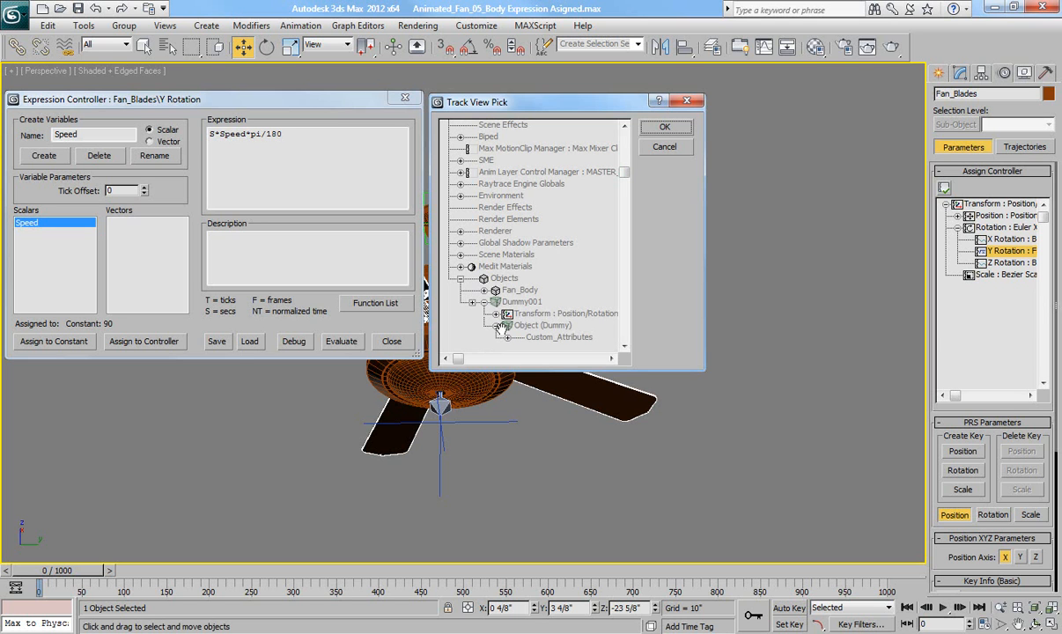
pyautogui.click(507, 337)
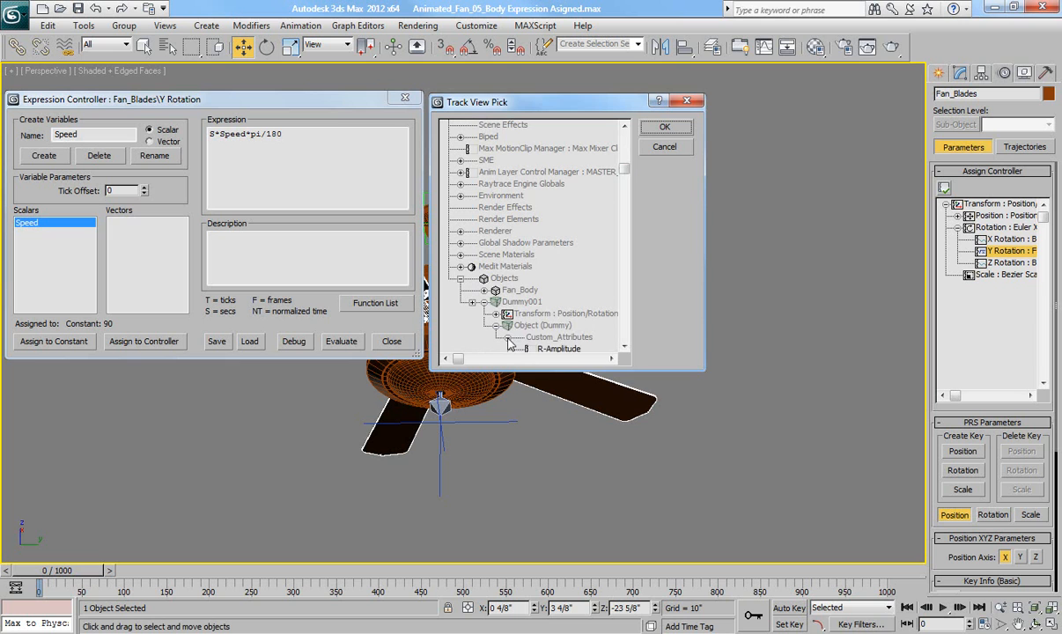
pyautogui.moveTo(623, 168); pyautogui.dragTo(623, 226)
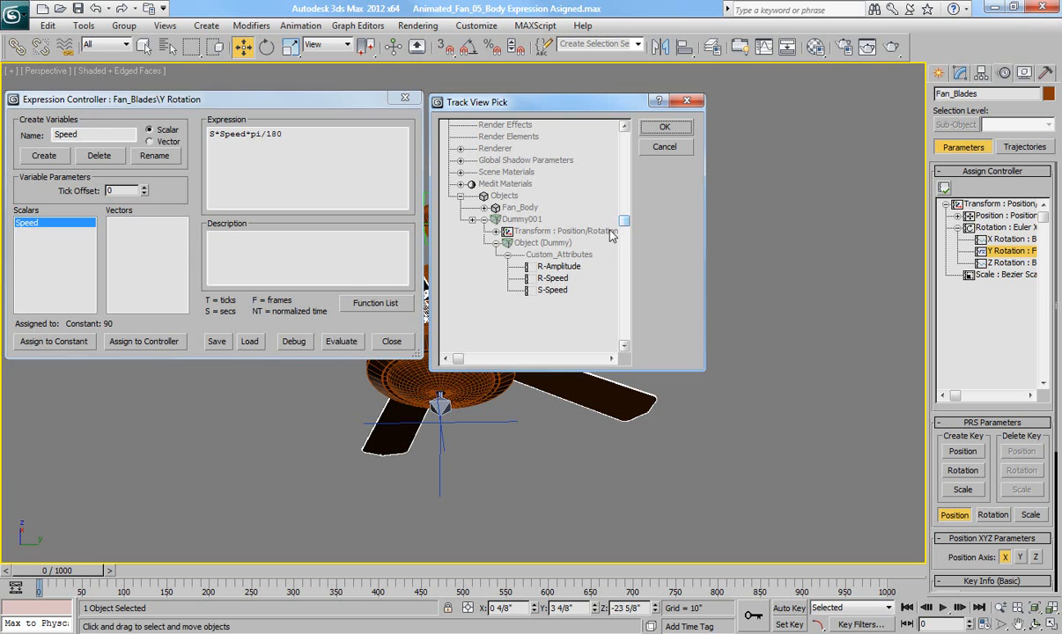
pyautogui.click(553, 289)
pyautogui.click(662, 127)
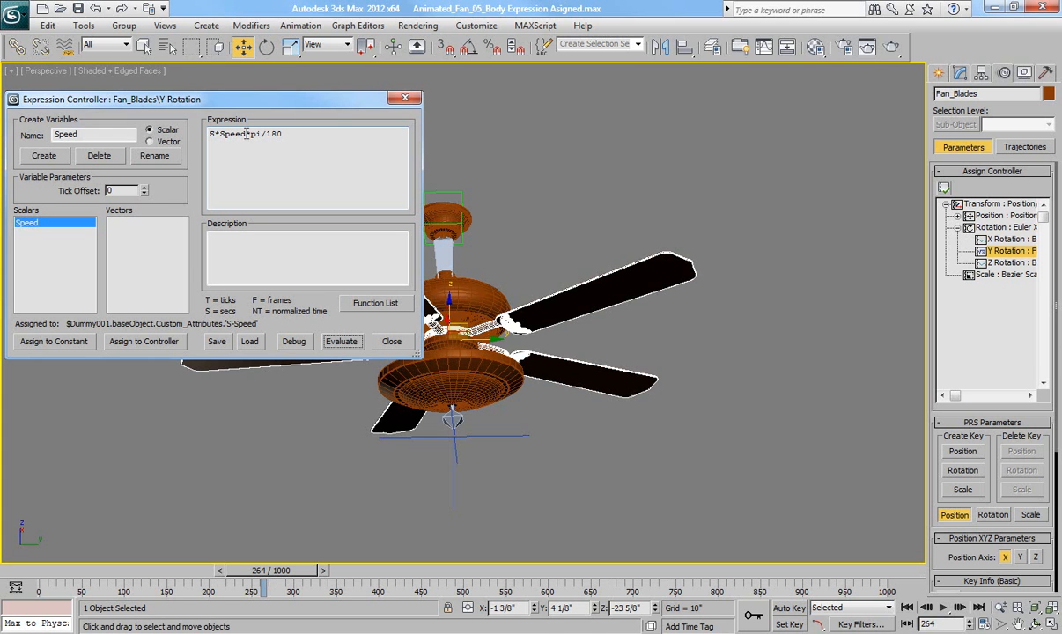
# Change the blades' Y Rotation expression to S*Speed*360*pi/180 and close the expression controller
pyautogui.click(246, 133)
pyautogui.write('*360*')
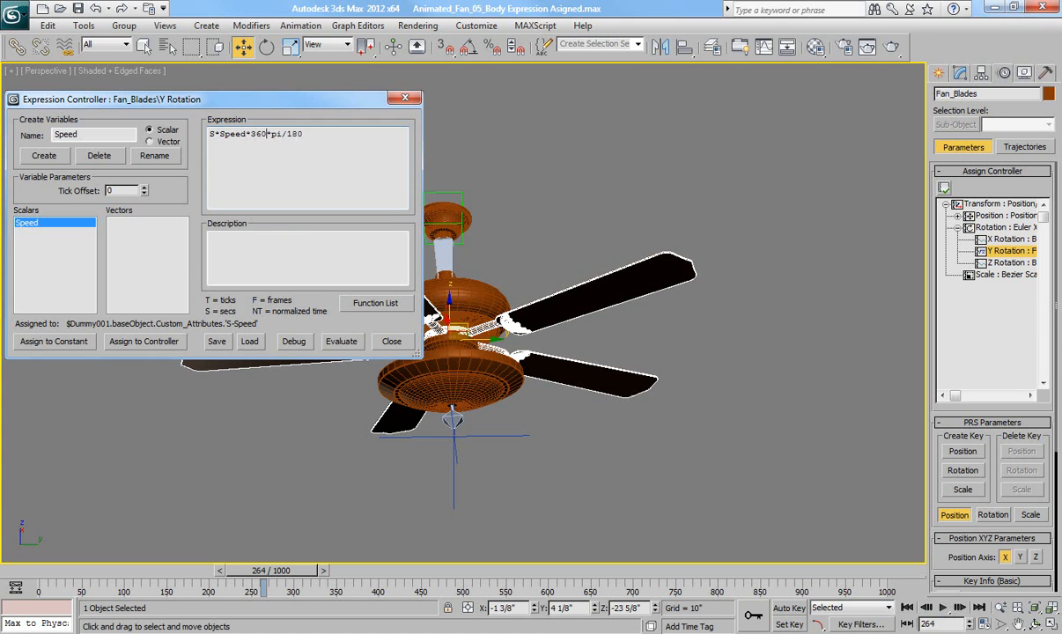
pyautogui.click(392, 343)
# Select the parent dummy, show its custom attributes, and set S-Speed to 0.5 while the animation plays
pyautogui.click(960, 74)
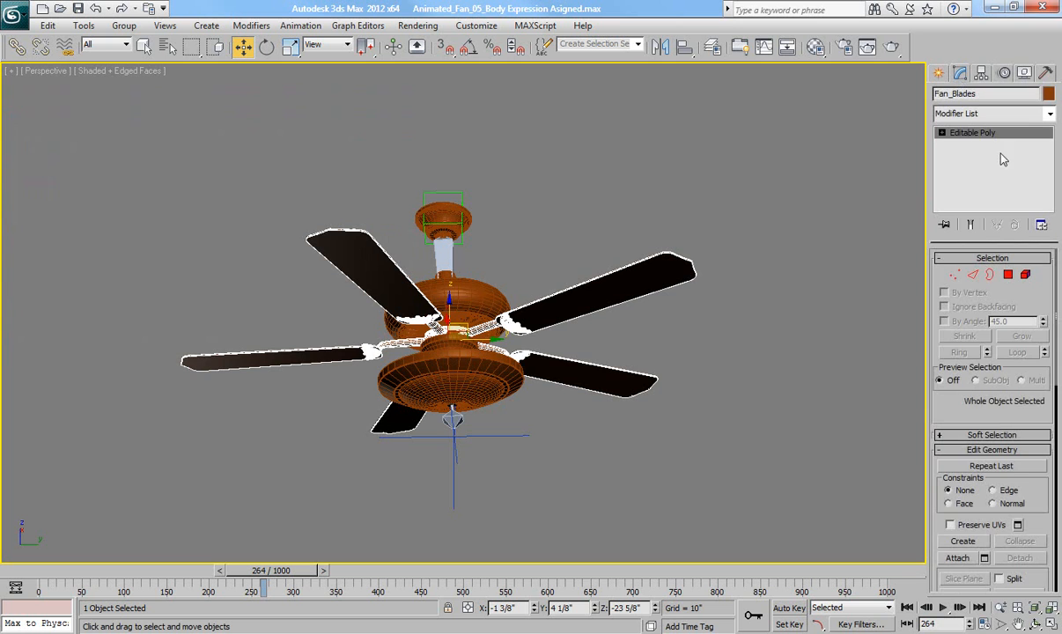
pyautogui.click(459, 203)
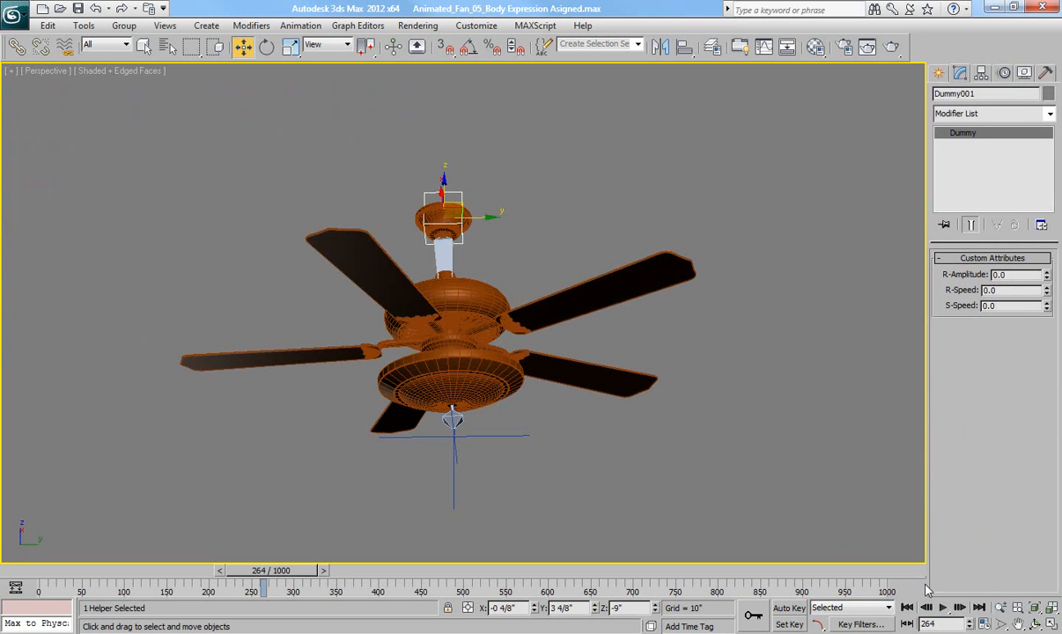
pyautogui.click(943, 608)
pyautogui.moveTo(1010, 307); pyautogui.dragTo(928, 309)
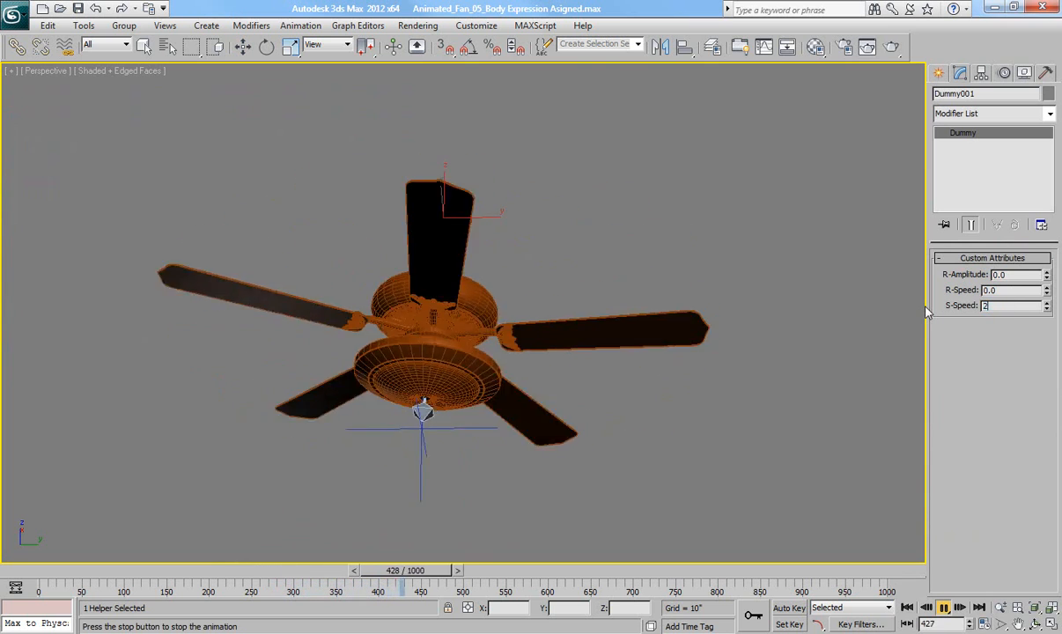
pyautogui.write('0.5')
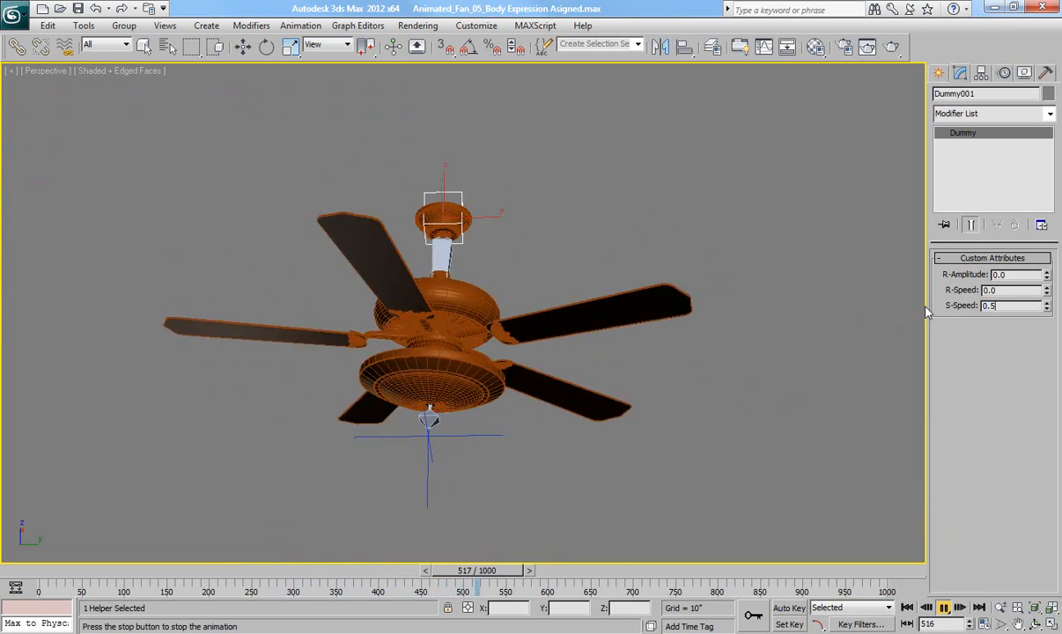
pyautogui.press('Return')
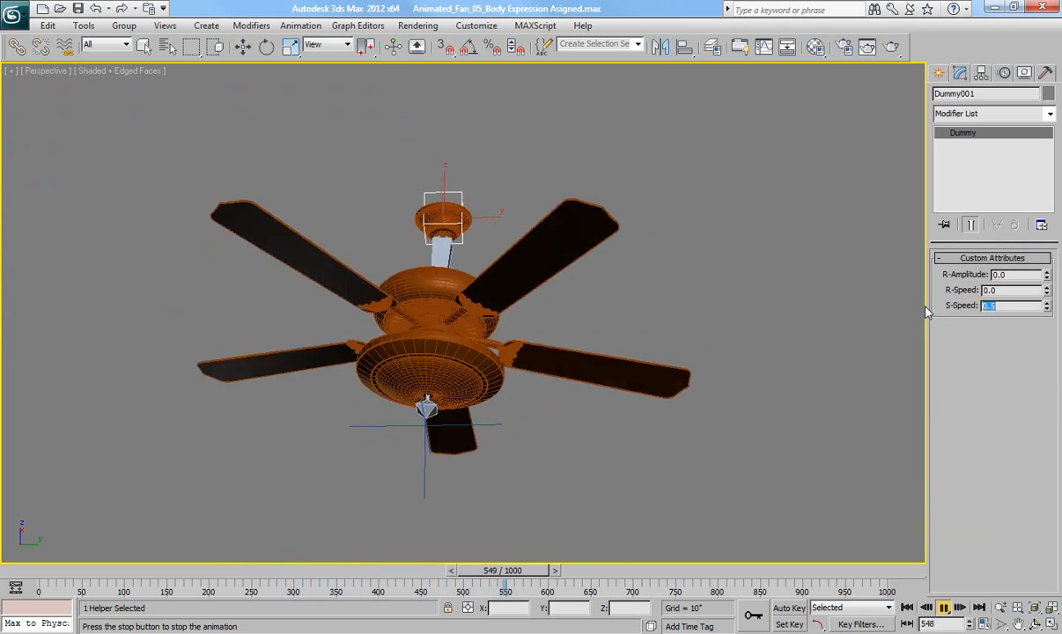
# Set the dummy's S-Speed to -0.5 during playback and stop the animation
pyautogui.write('-0.5')
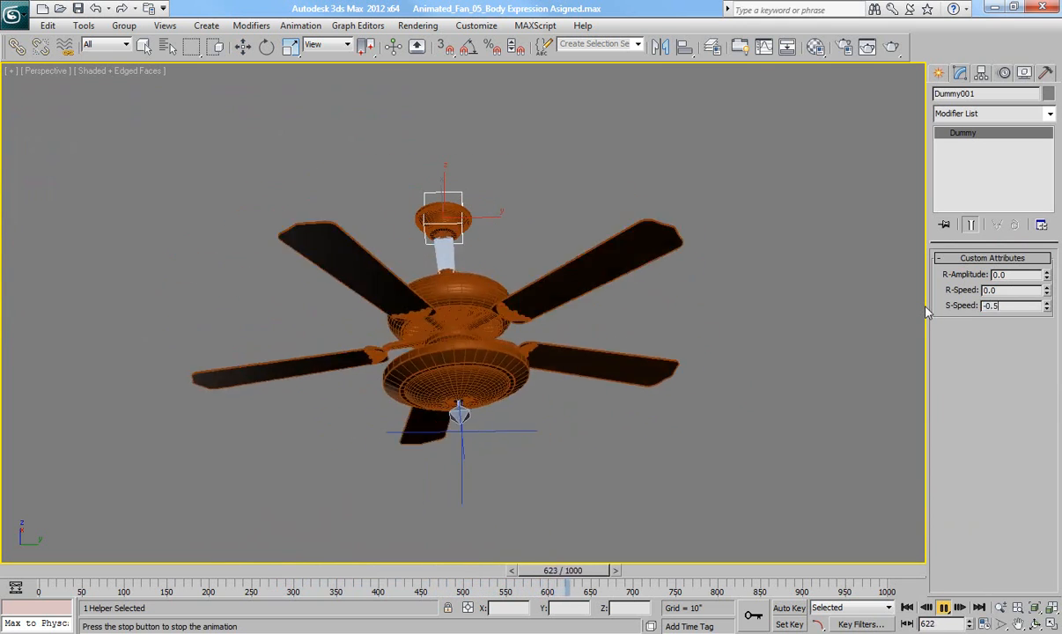
pyautogui.press('Return')
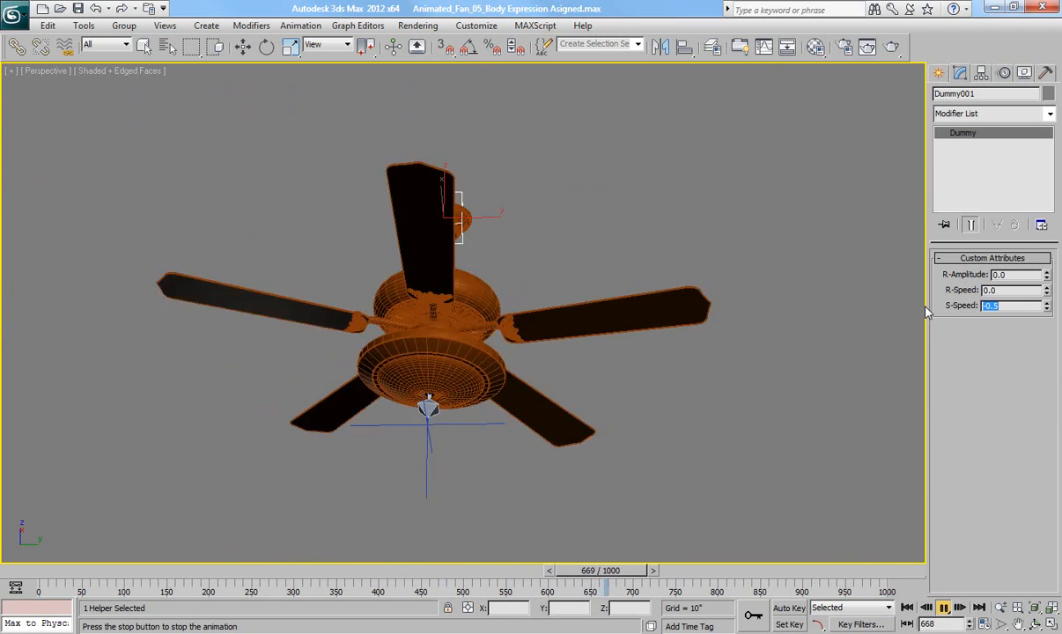
pyautogui.click(943, 607)
pyautogui.press('w')
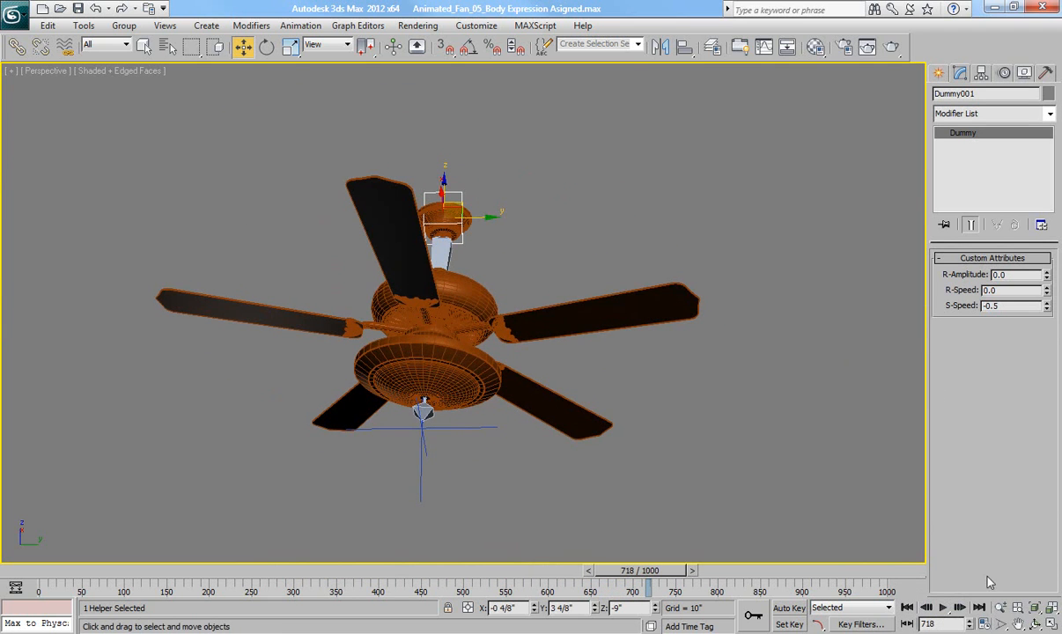
# Set the animation length to 500 frames, preview the playback and return to frame 0
pyautogui.click(984, 624)
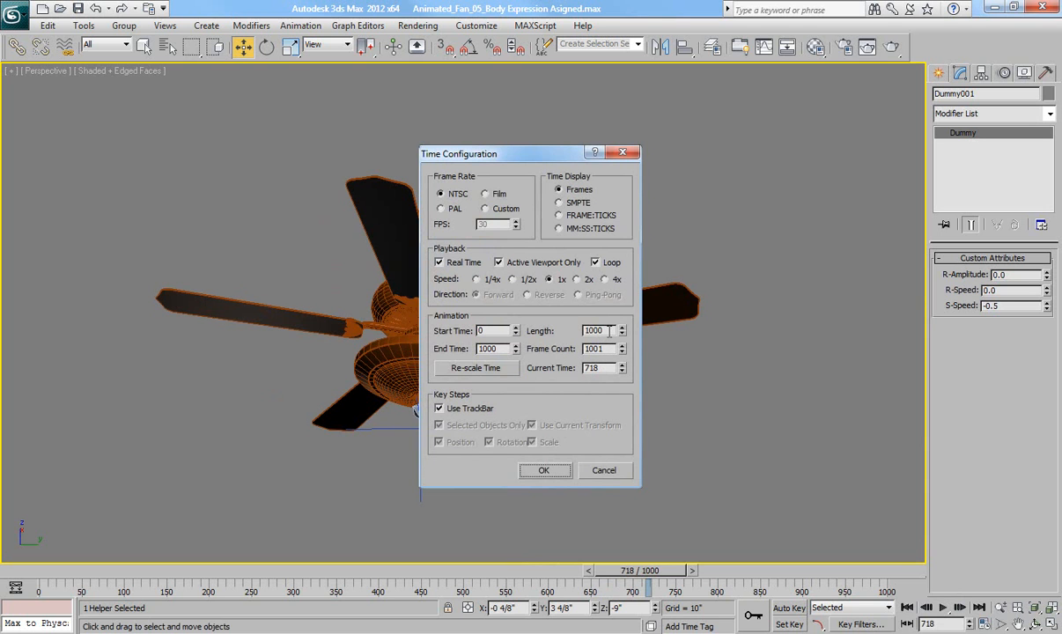
pyautogui.doubleClick(578, 331)
pyautogui.write('500')
pyautogui.press('Return')
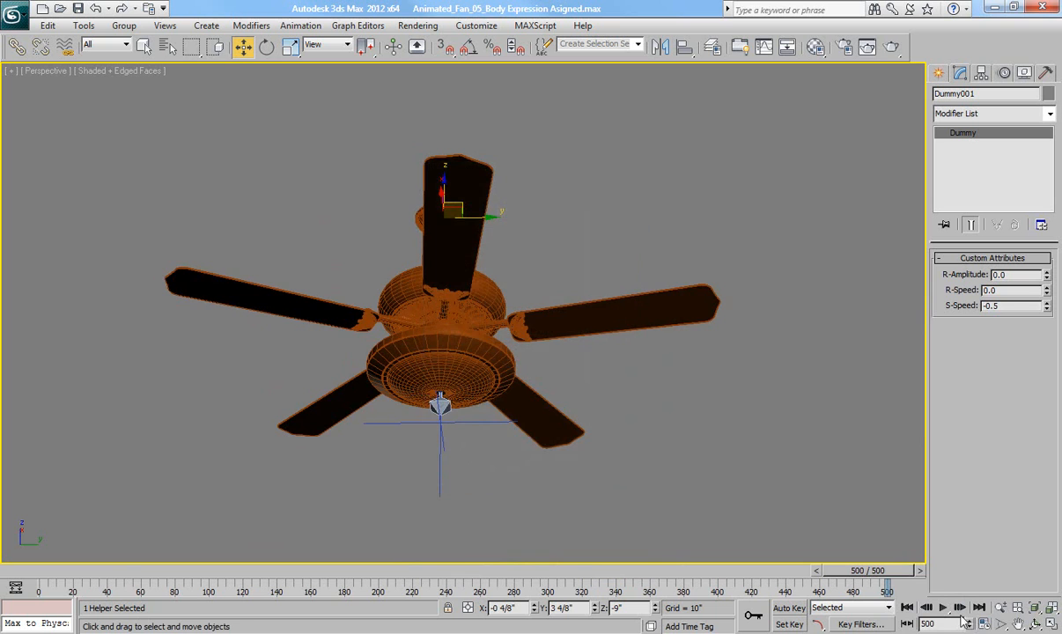
pyautogui.click(942, 608)
pyautogui.click(908, 607)
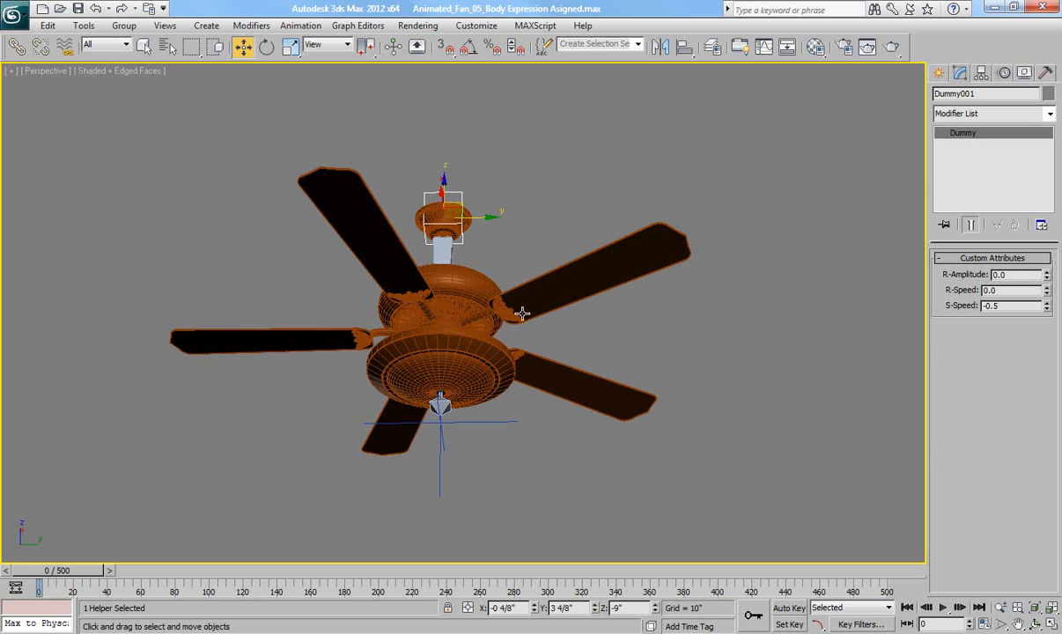
# Select IK Chain001 below the fan and open the expression controller on its IK Goal Position
pyautogui.click(438, 400)
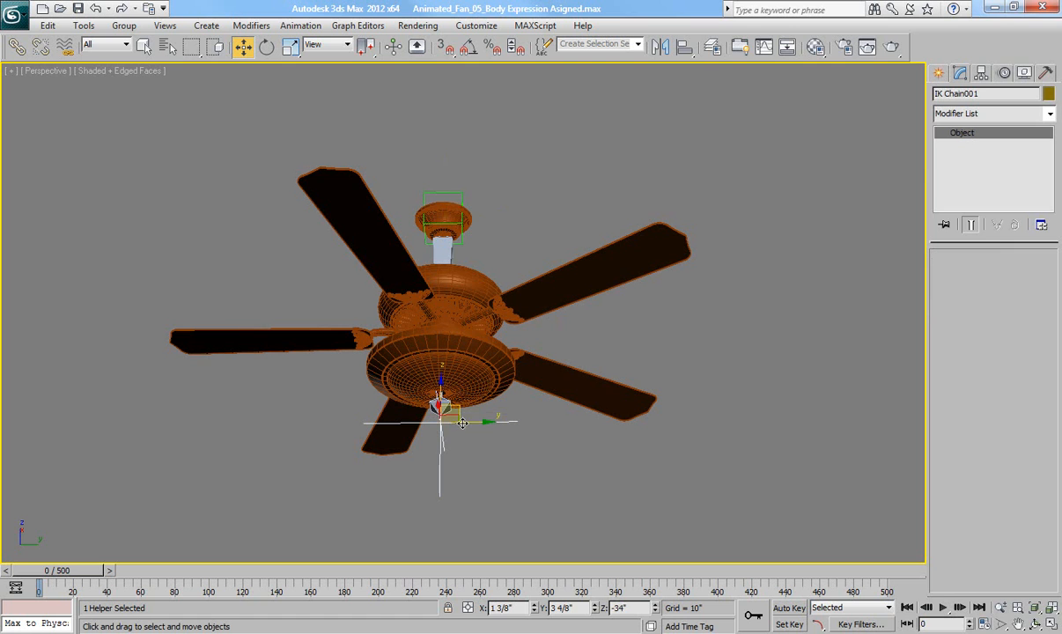
pyautogui.click(982, 74)
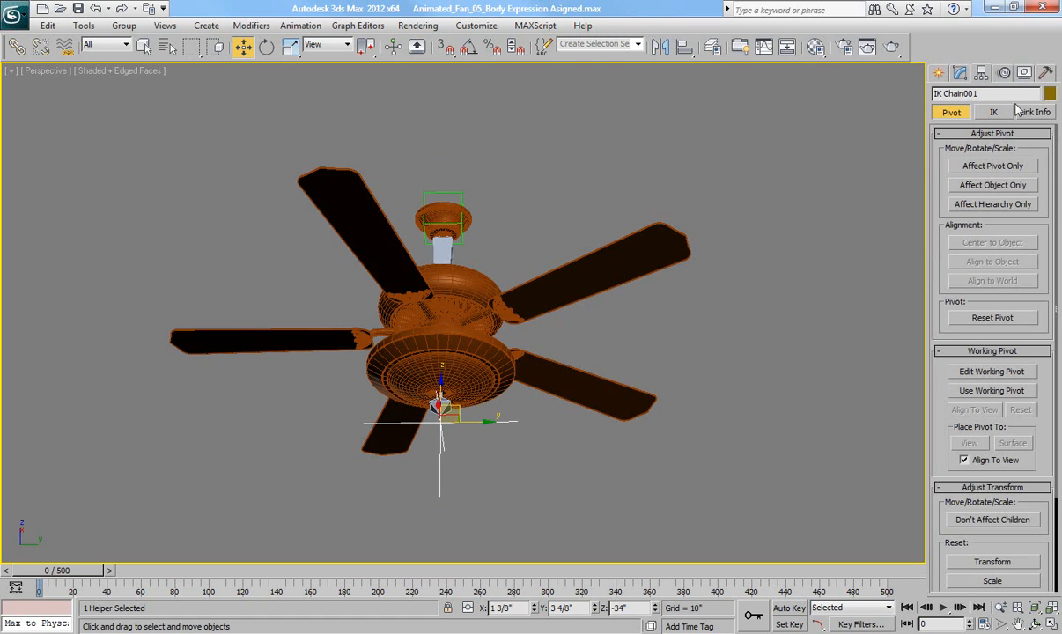
pyautogui.click(1004, 72)
pyautogui.click(958, 227)
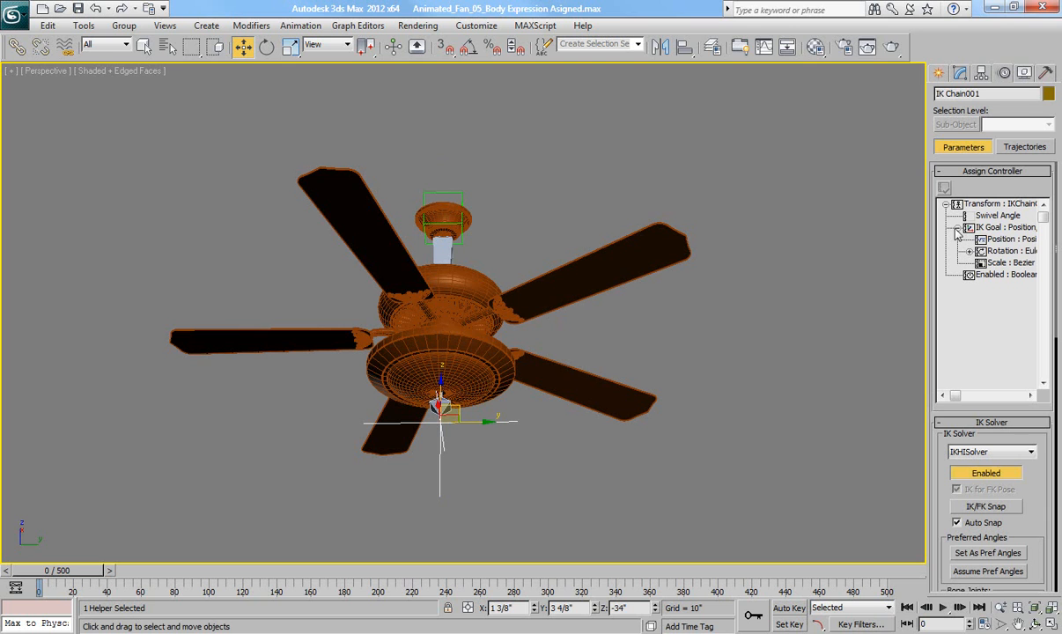
pyautogui.doubleClick(1000, 239)
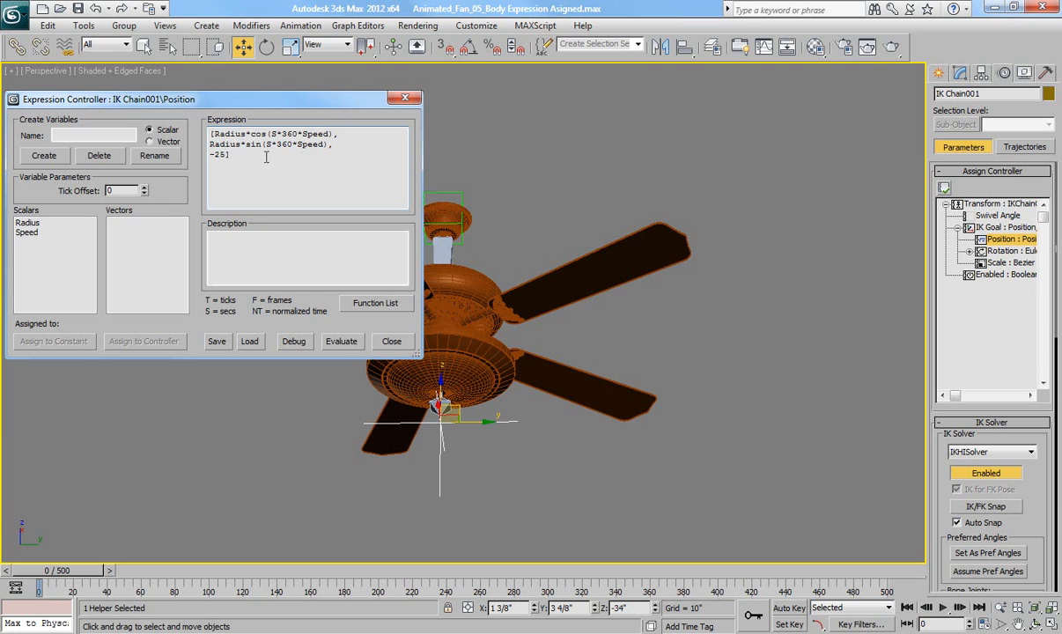
# Assign the position expression's Radius scalar to Dummy001's R-Amplitude custom attribute and evaluate the expression
pyautogui.click(34, 225)
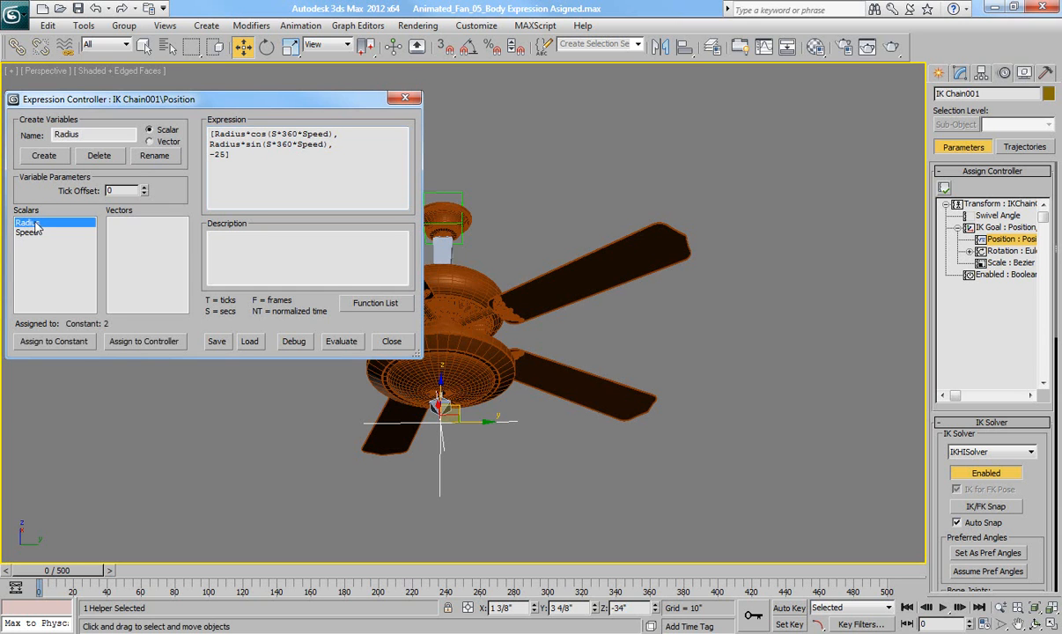
pyautogui.click(141, 342)
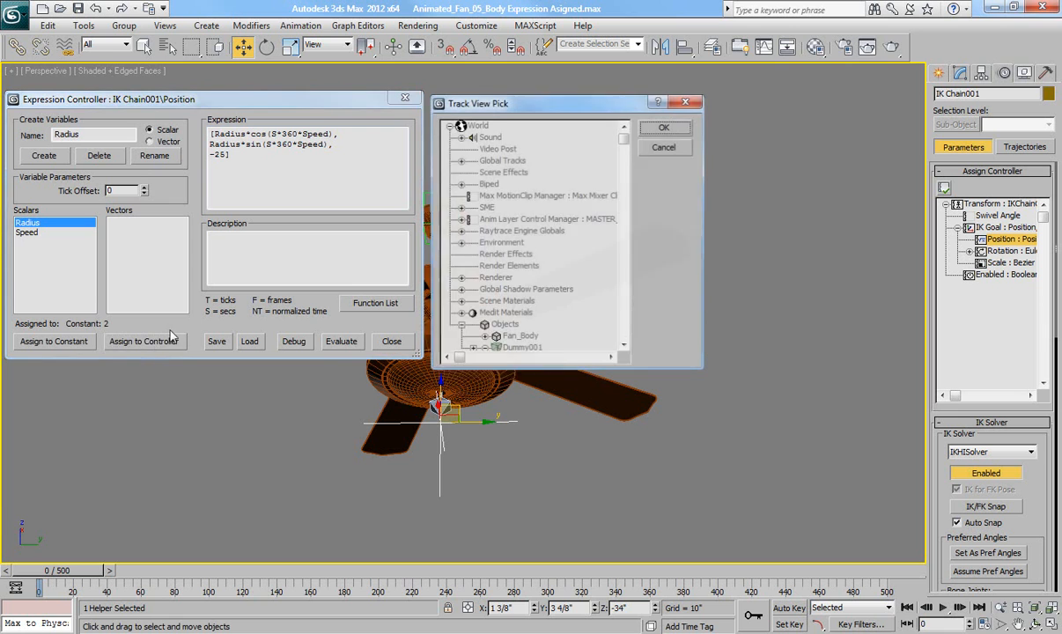
pyautogui.scroll(-3, 628, 203)
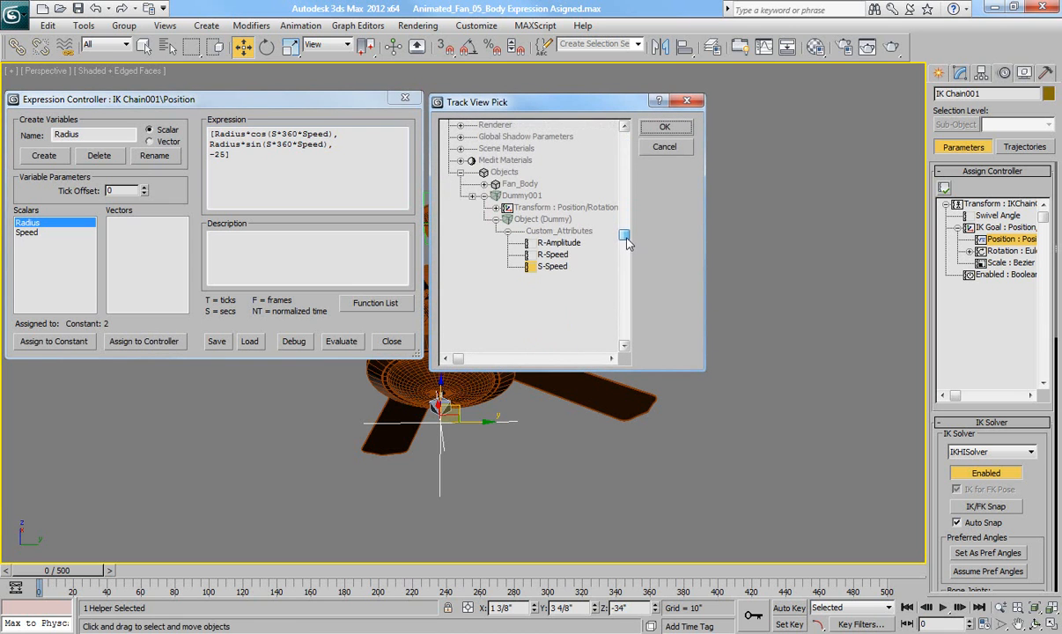
pyautogui.click(553, 266)
pyautogui.click(555, 243)
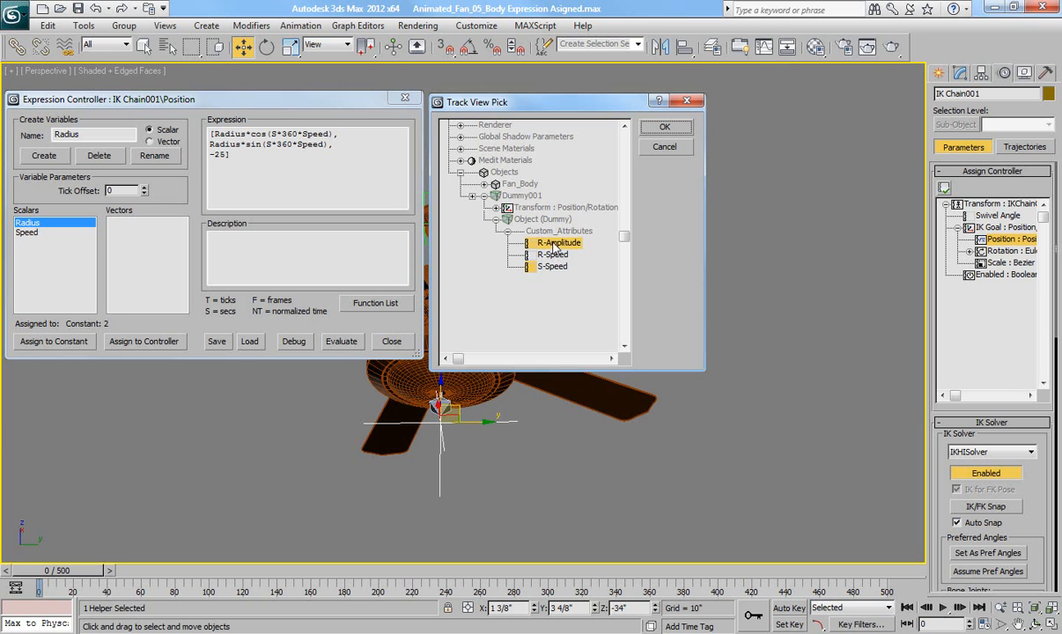
pyautogui.click(666, 129)
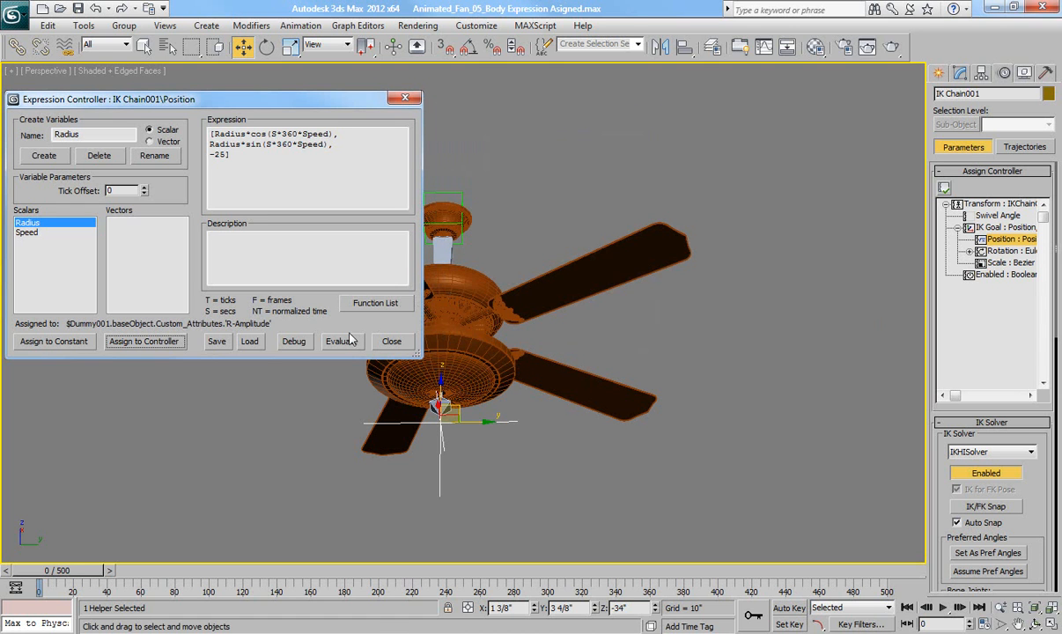
pyautogui.click(342, 342)
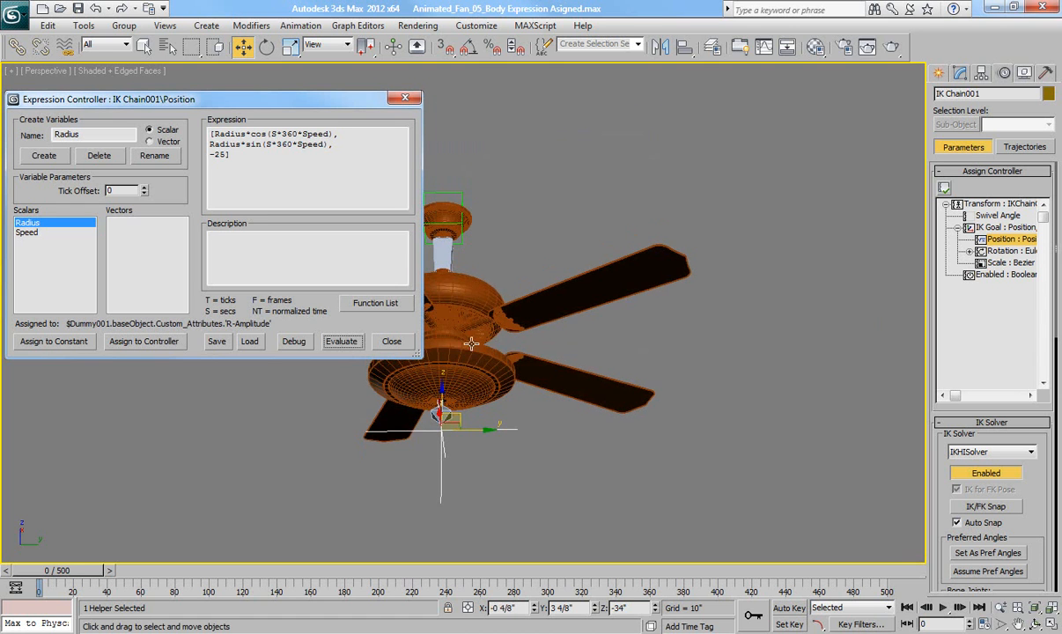
# Assign the position expression's Speed scalar to Dummy001's R-Speed custom attribute and close the expression controller
pyautogui.click(34, 234)
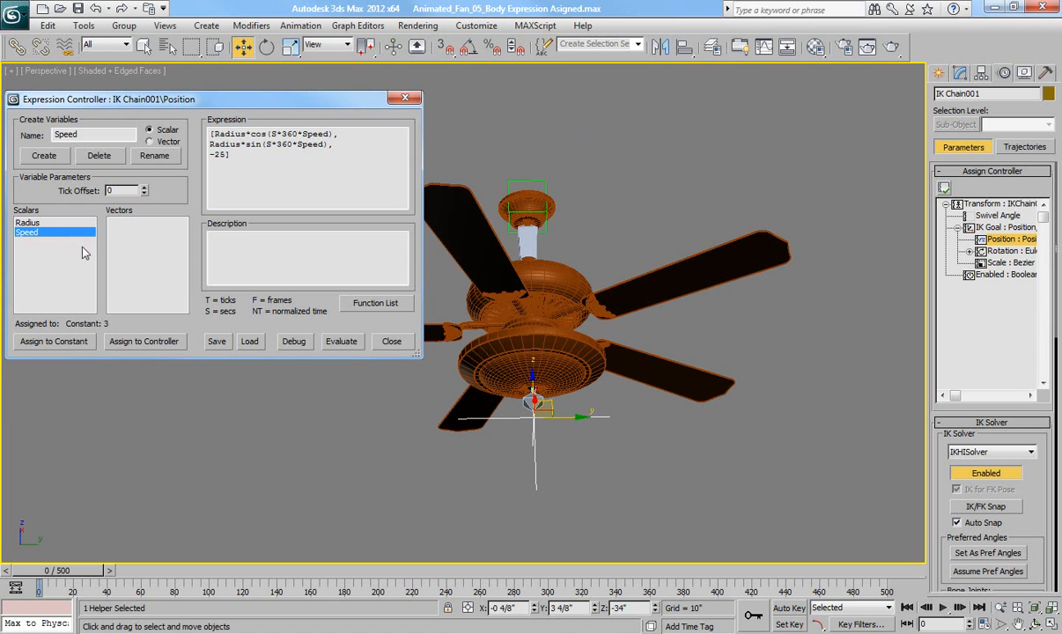
pyautogui.click(145, 341)
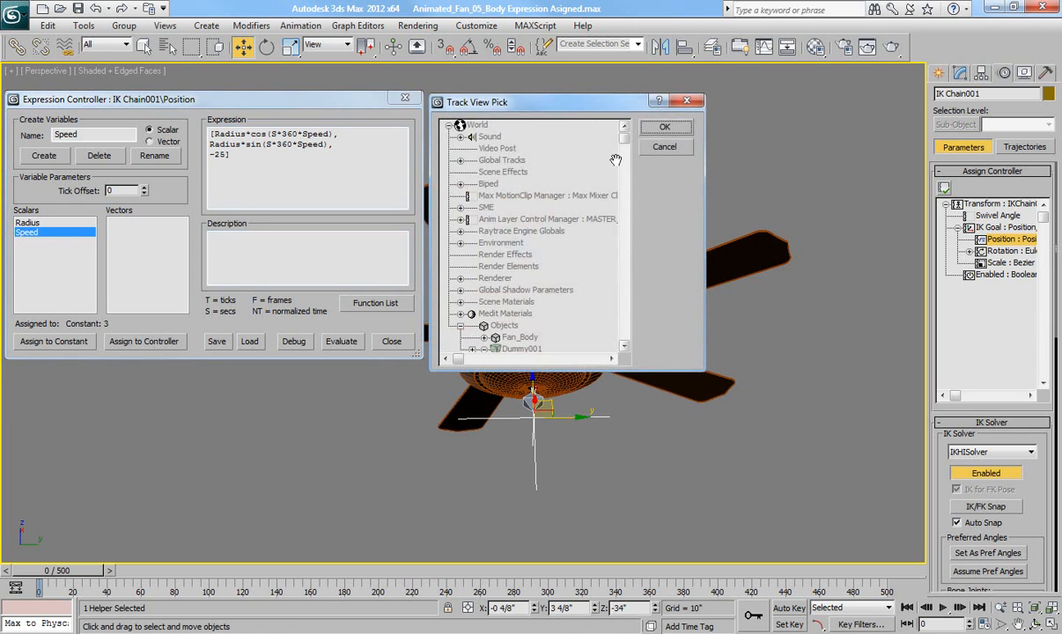
pyautogui.moveTo(624, 144); pyautogui.dragTo(617, 245)
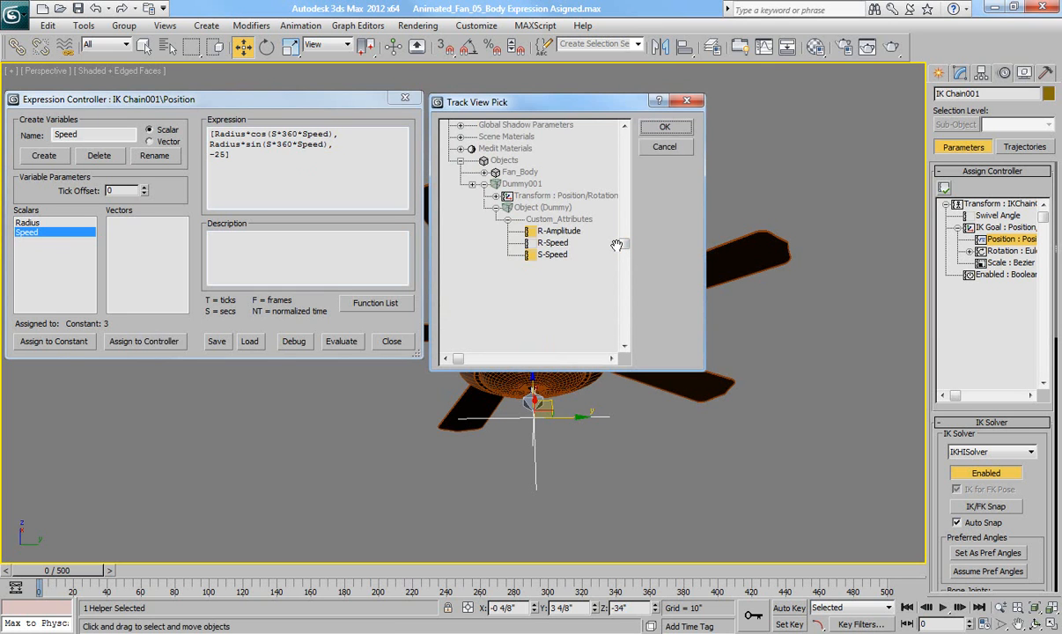
pyautogui.click(531, 243)
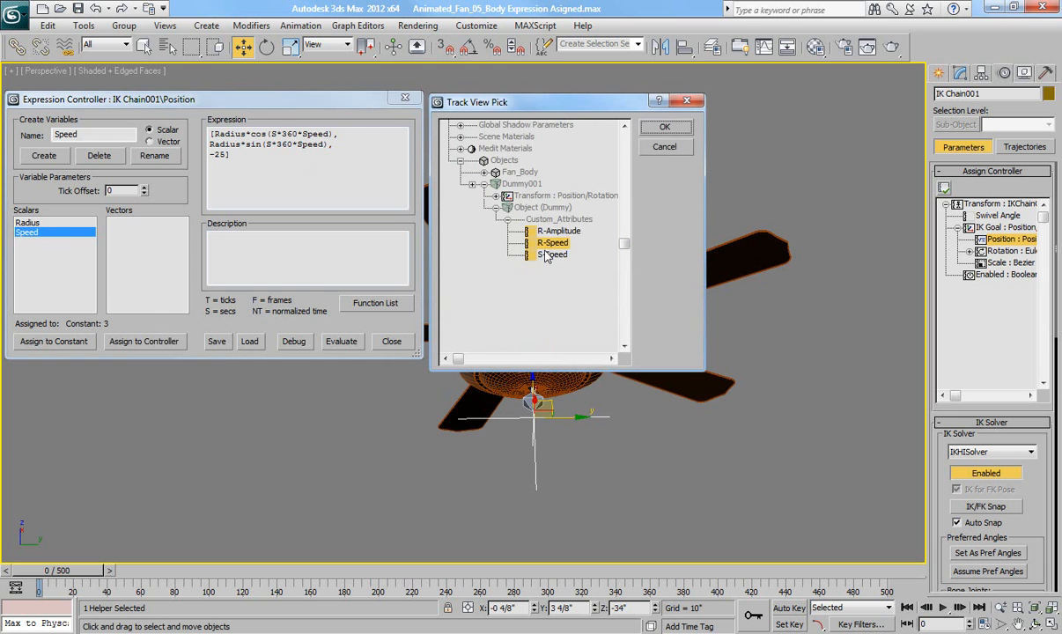
pyautogui.click(664, 127)
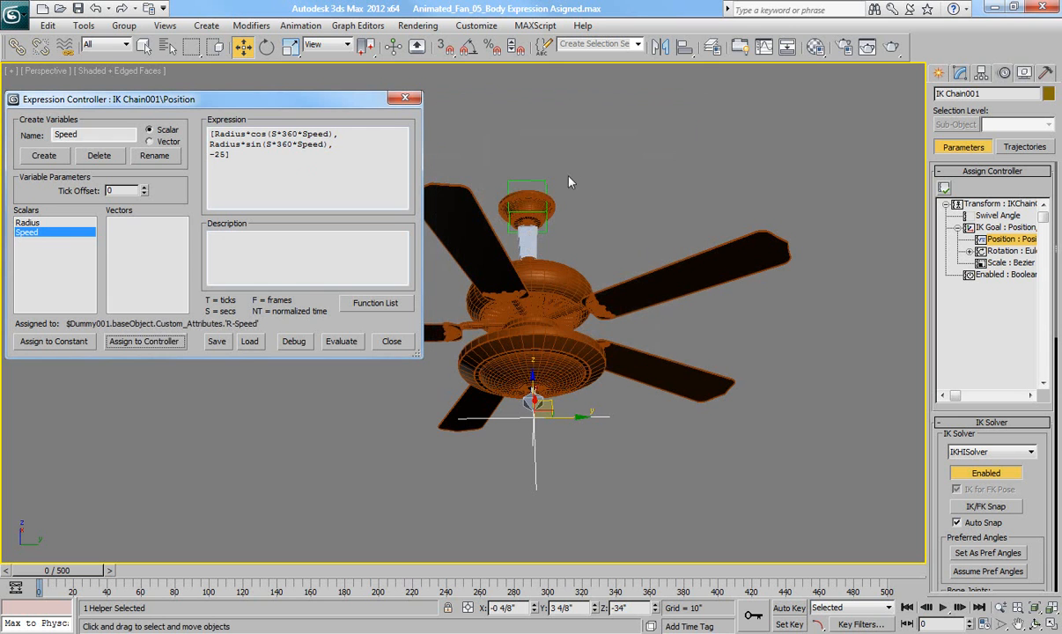
pyautogui.click(398, 344)
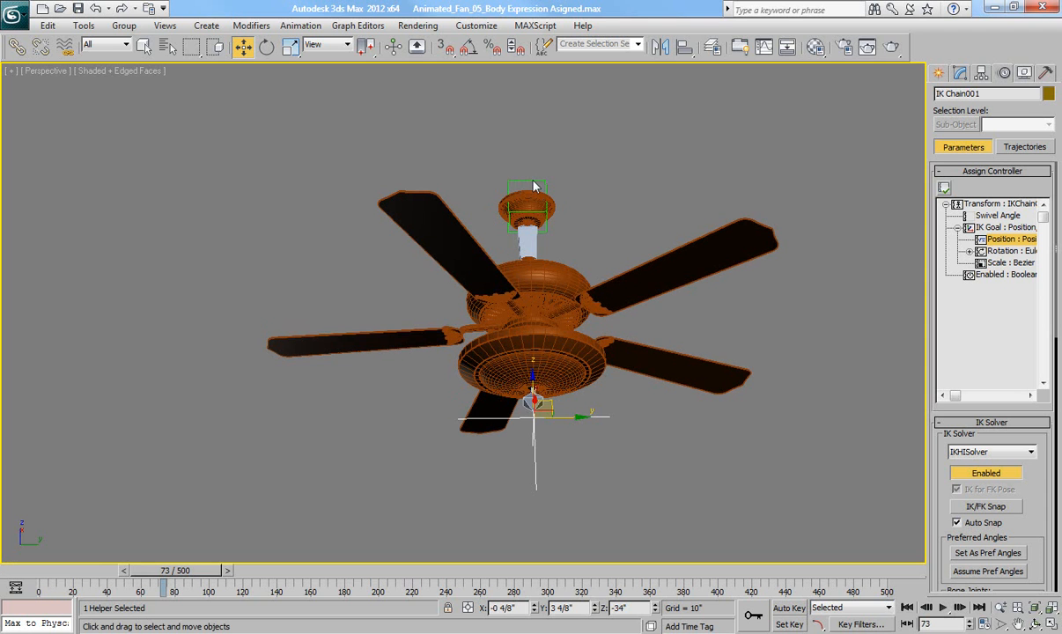
# Select the parent dummy, play the animation and raise its R-Amplitude to 3.8
pyautogui.click(533, 186)
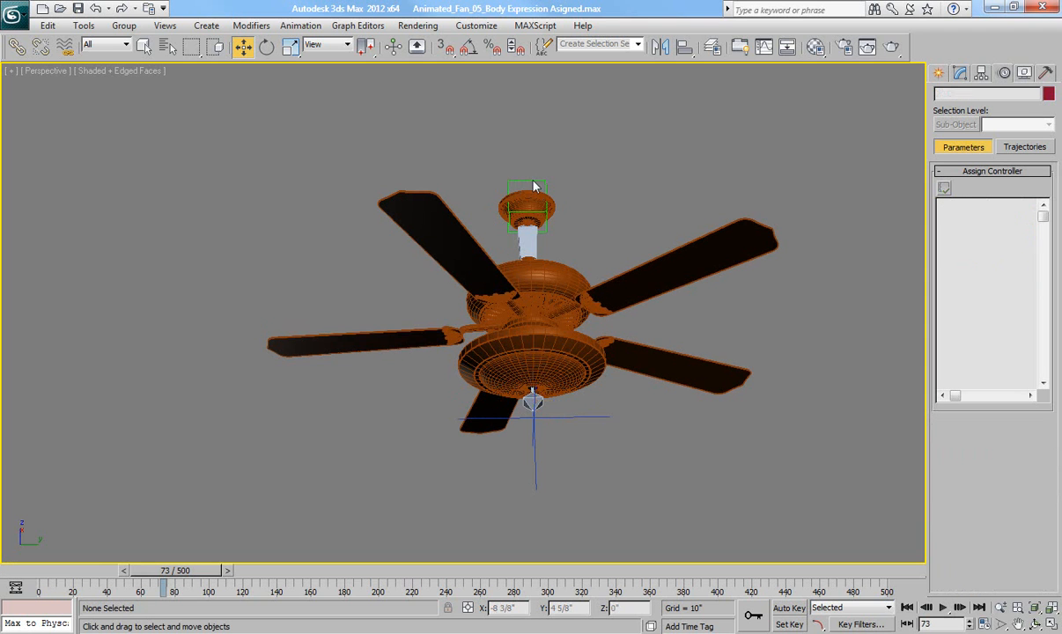
pyautogui.click(533, 181)
pyautogui.moveTo(653, 255); pyautogui.dragTo(548, 237, button='middle')
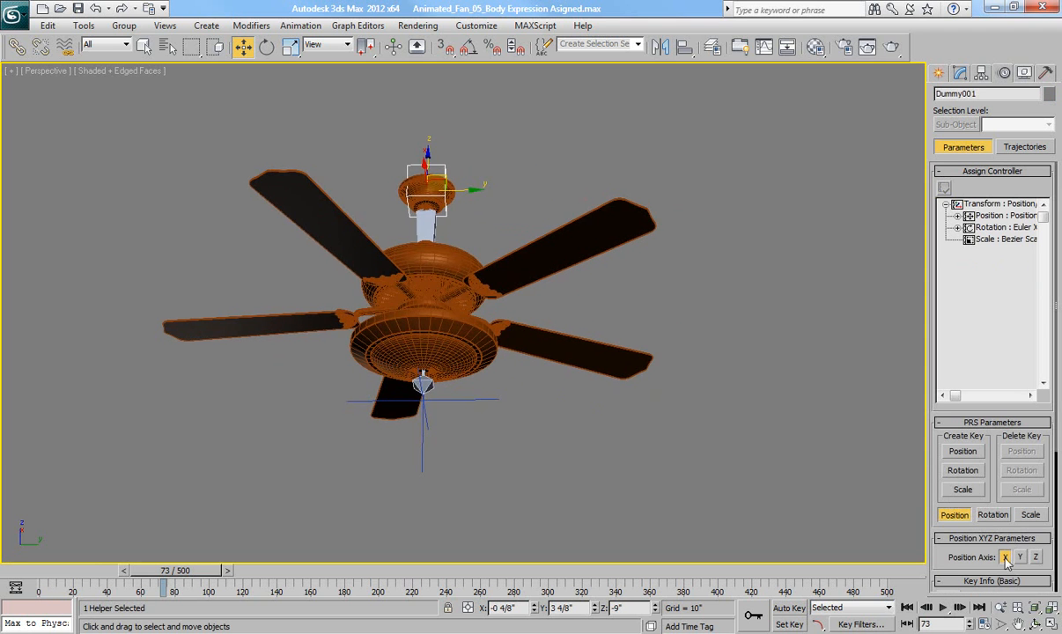
pyautogui.click(943, 608)
pyautogui.click(960, 74)
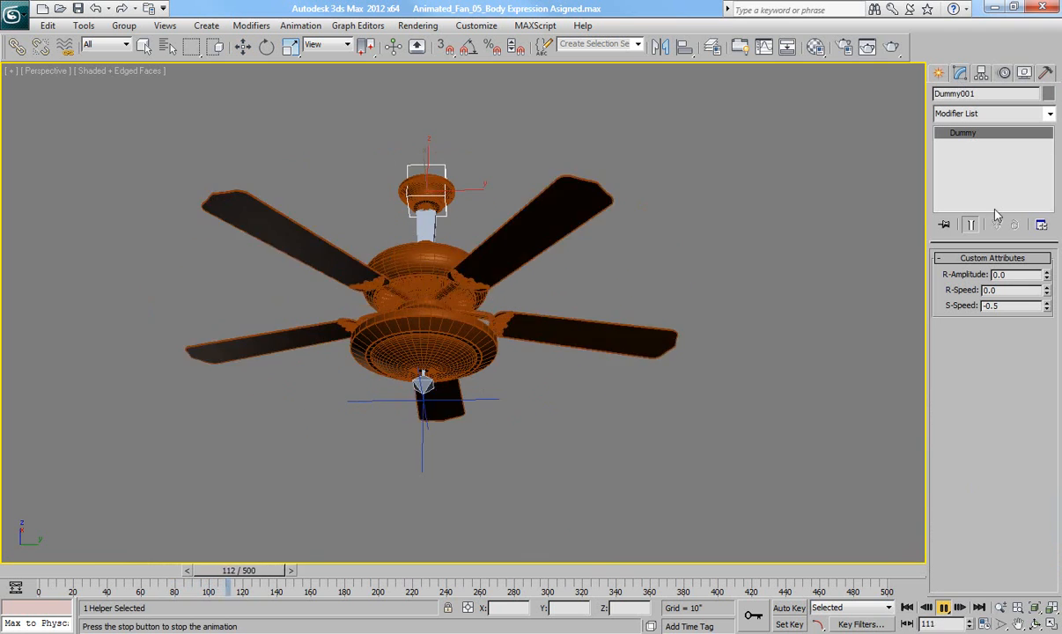
pyautogui.moveTo(1049, 277); pyautogui.dragTo(1047, 242)
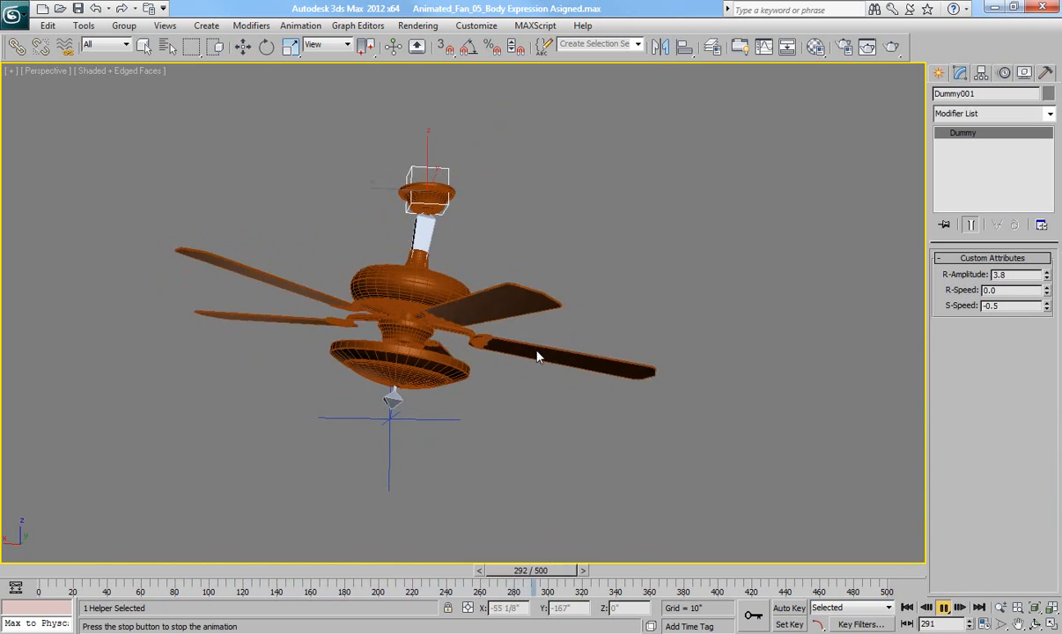
# Set the dummy's R-Speed to 0.5 while the animation plays
pyautogui.doubleClick(991, 289)
pyautogui.write('0.5')
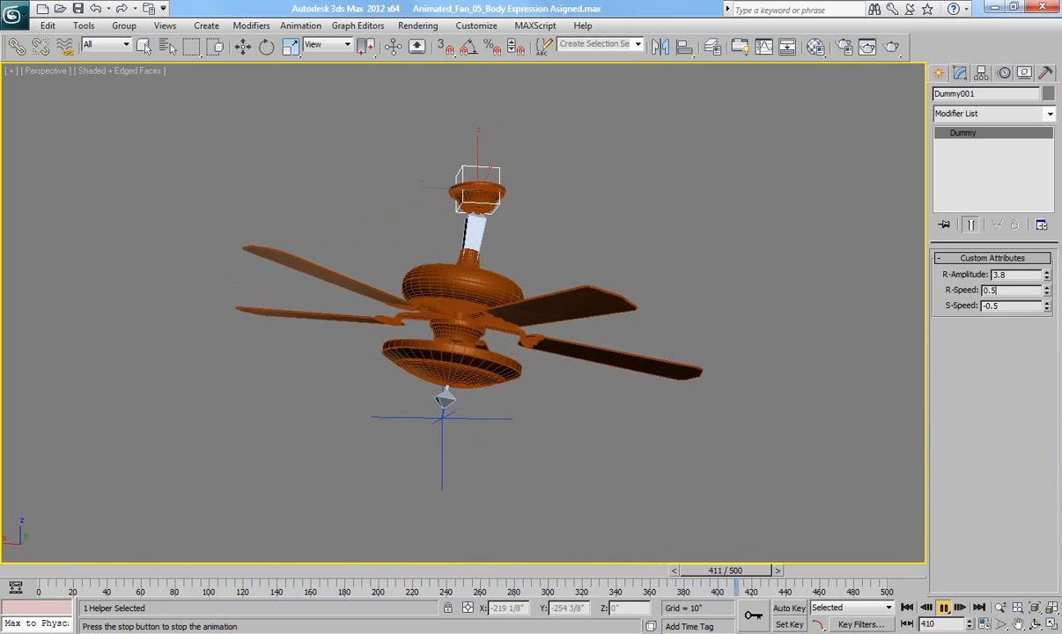
pyautogui.press('Return')
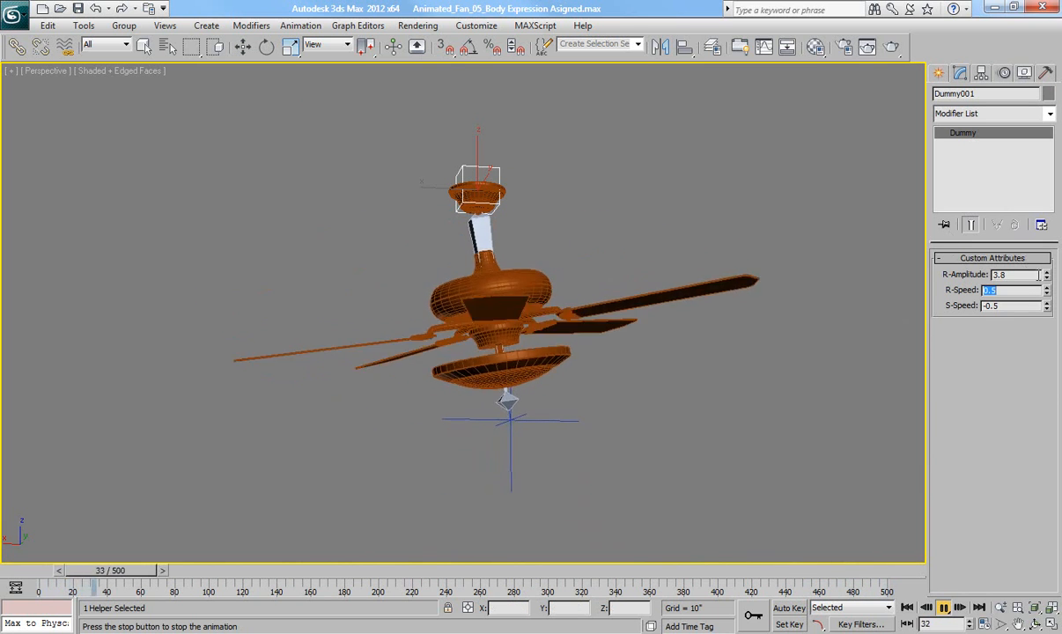
# Set the animation length to 1000 frames in the time configuration and restart playback
pyautogui.click(985, 624)
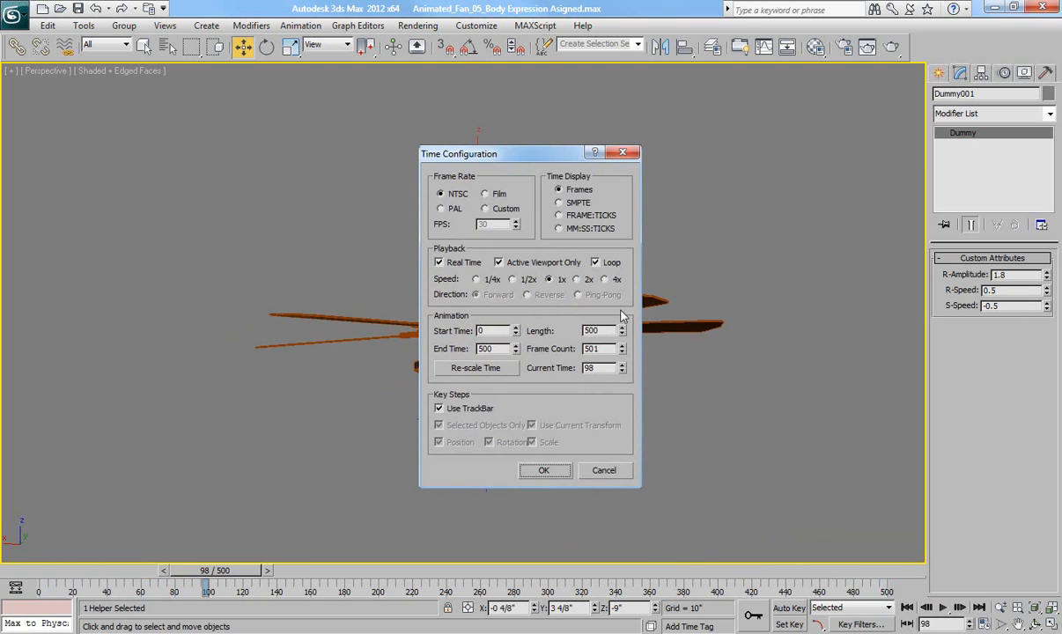
pyautogui.click(606, 332)
pyautogui.write('1000')
pyautogui.press('Return')
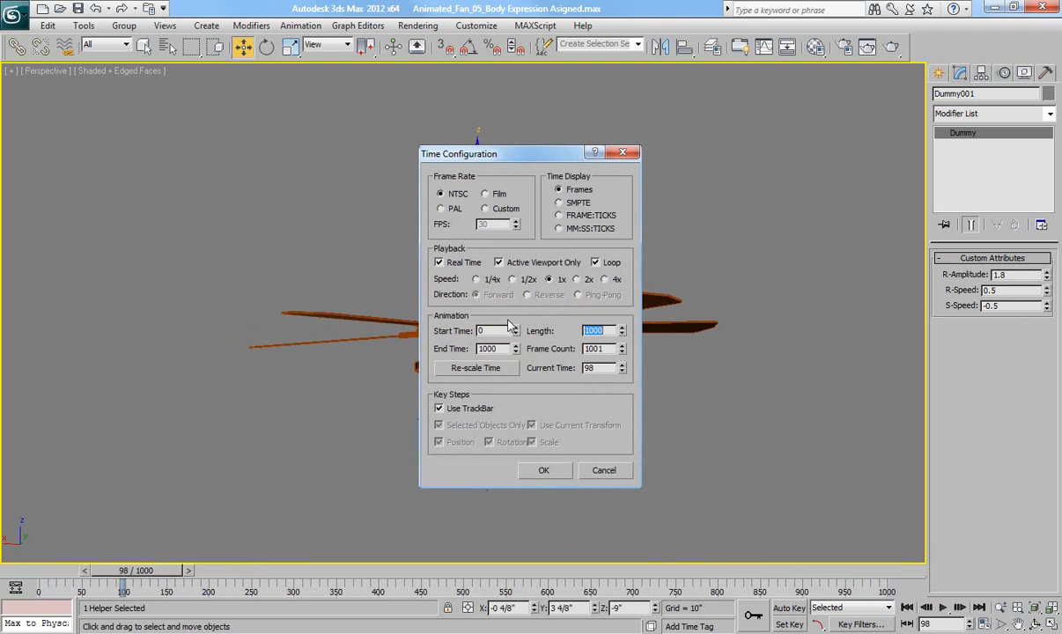
pyautogui.click(543, 470)
pyautogui.click(944, 608)
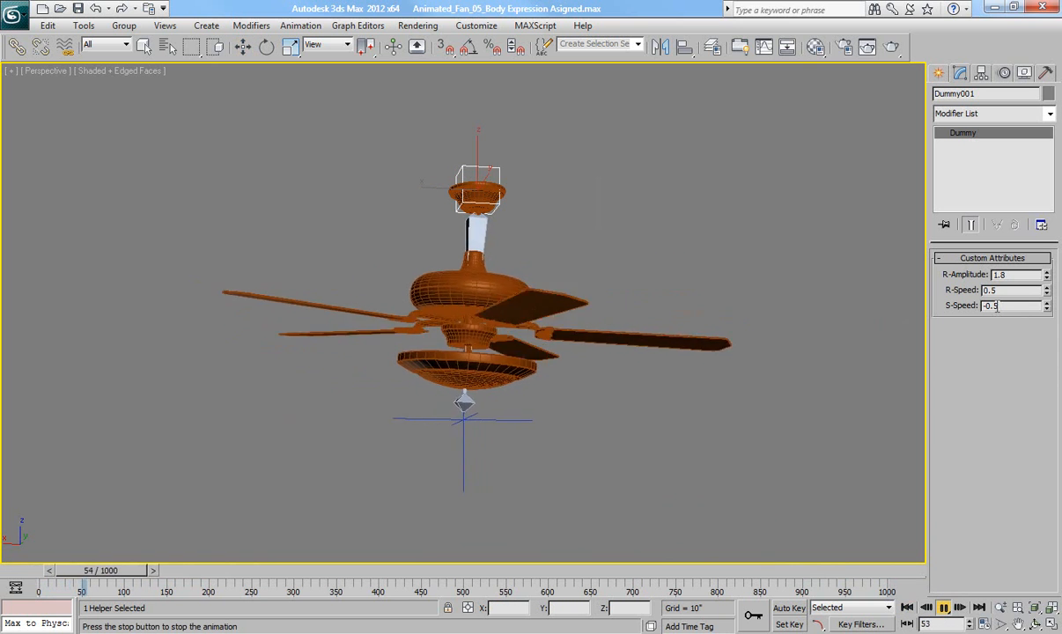
# Set the dummy's S-Speed to -1 and its R-Speed to 1 while the animation plays
pyautogui.moveTo(1002, 307); pyautogui.dragTo(951, 308)
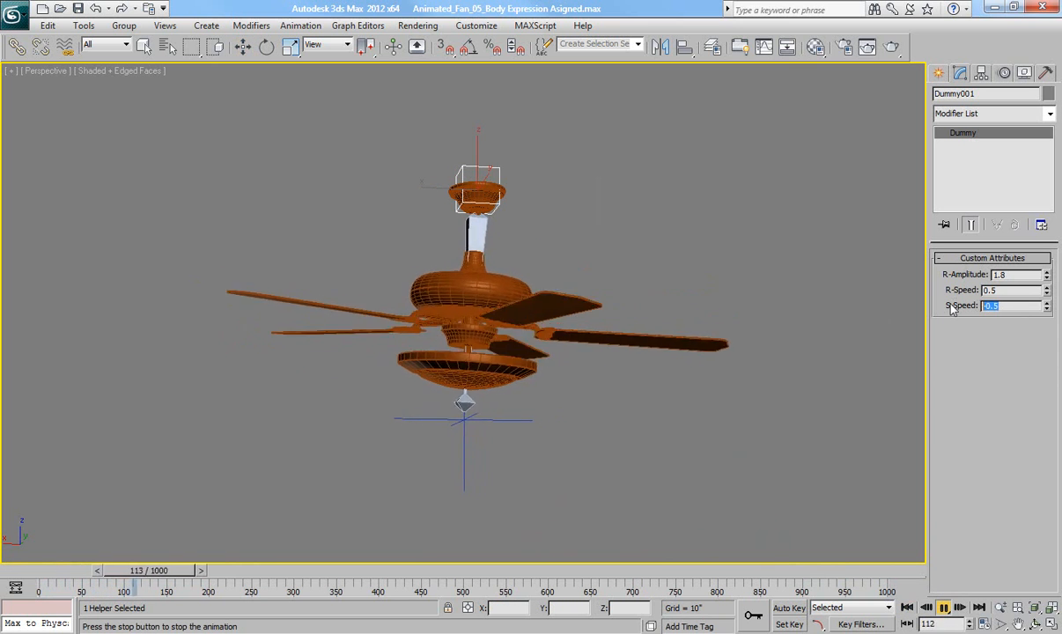
pyautogui.write('-1')
pyautogui.press('Return')
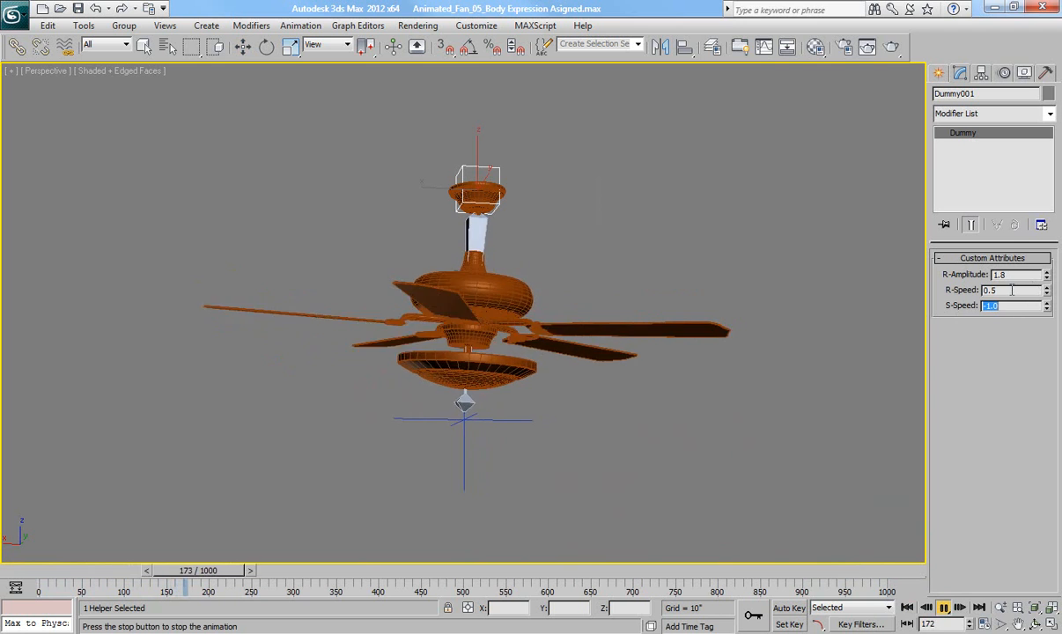
pyautogui.moveTo(1010, 290); pyautogui.dragTo(965, 292)
pyautogui.write('1')
pyautogui.press('Return')
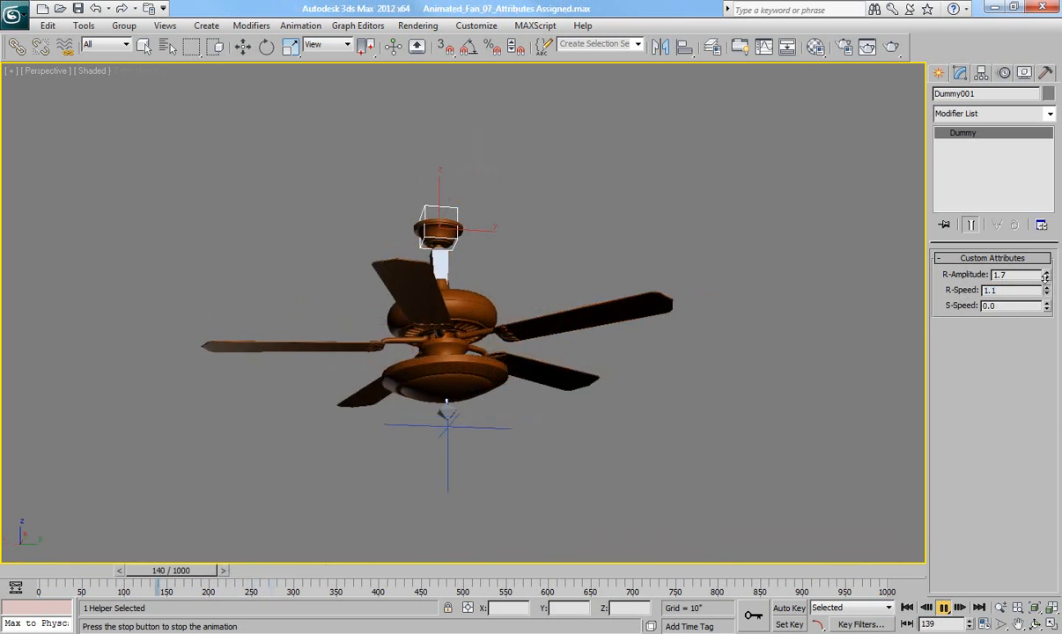
# Lower the dummy's S-Speed to -3.4 and set its R-Speed to 2 during playback
pyautogui.moveTo(1046, 306); pyautogui.dragTo(1047, 338)
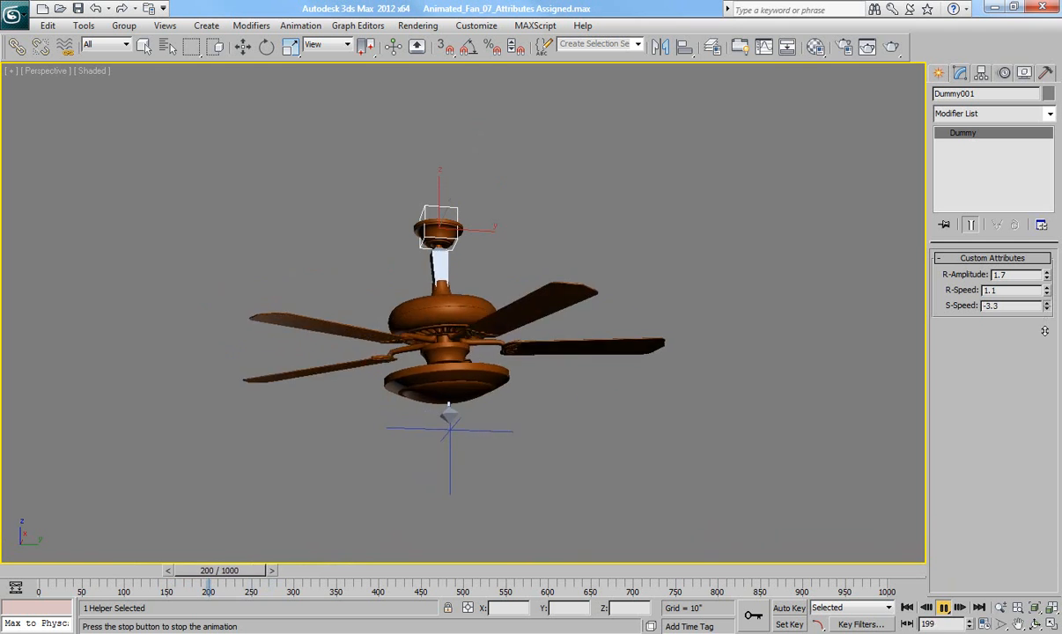
pyautogui.moveTo(1047, 277); pyautogui.dragTo(943, 290)
pyautogui.write('2')
pyautogui.press('Return')
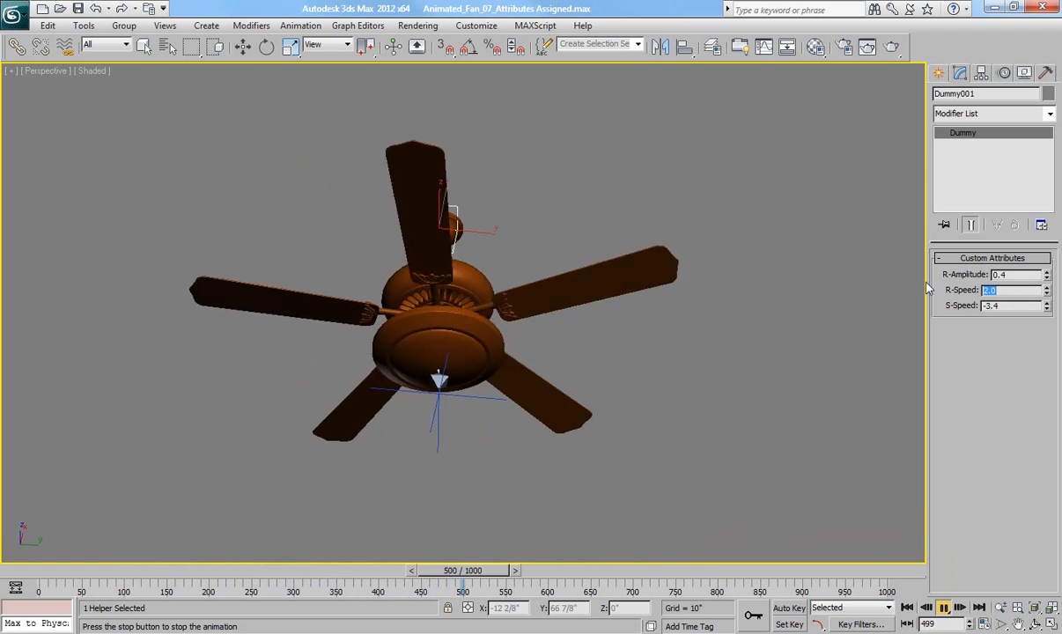
# Reduce the dummy's R-Amplitude to 0.2 and stop the playback
pyautogui.click(1047, 277)
pyautogui.click(1047, 277)
pyautogui.click(1047, 278)
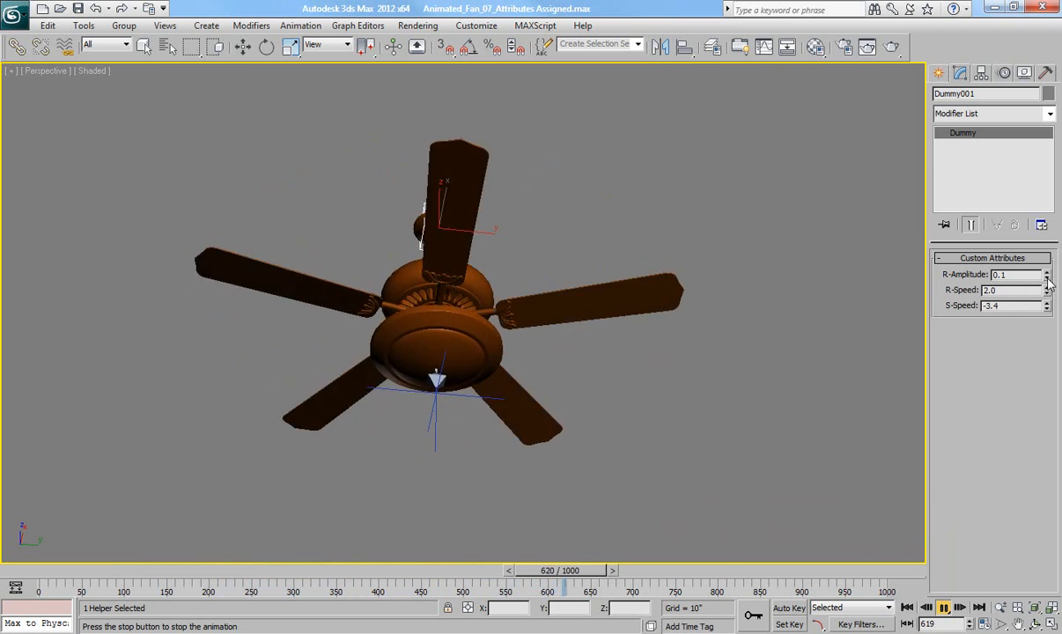
pyautogui.click(1047, 274)
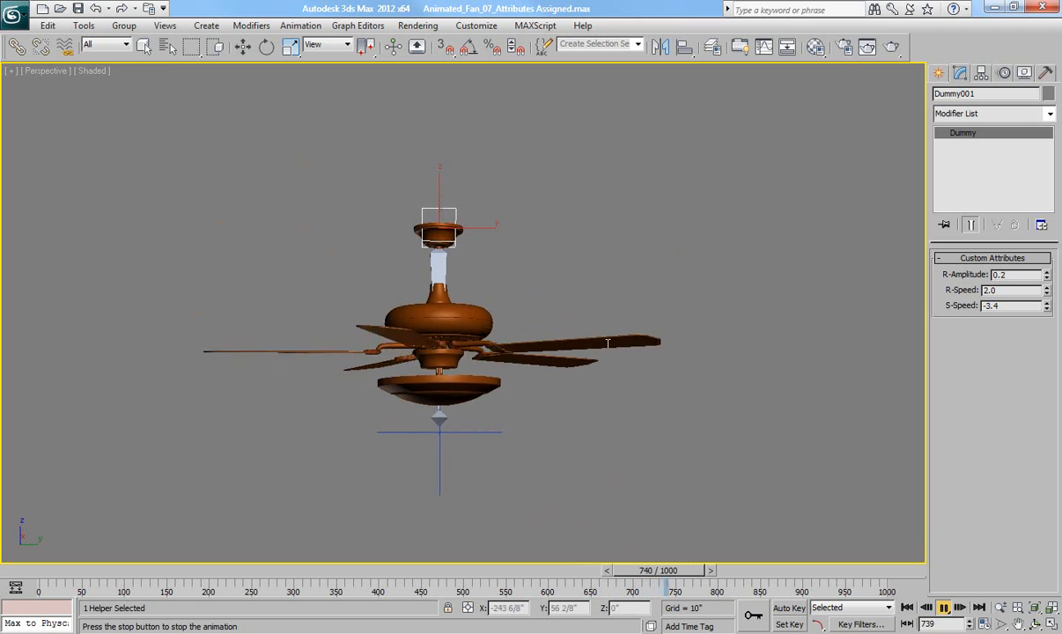
pyautogui.click(943, 608)
# Select all the fan's objects and helpers and group them under the name "Ceiling fan"
pyautogui.press('w')
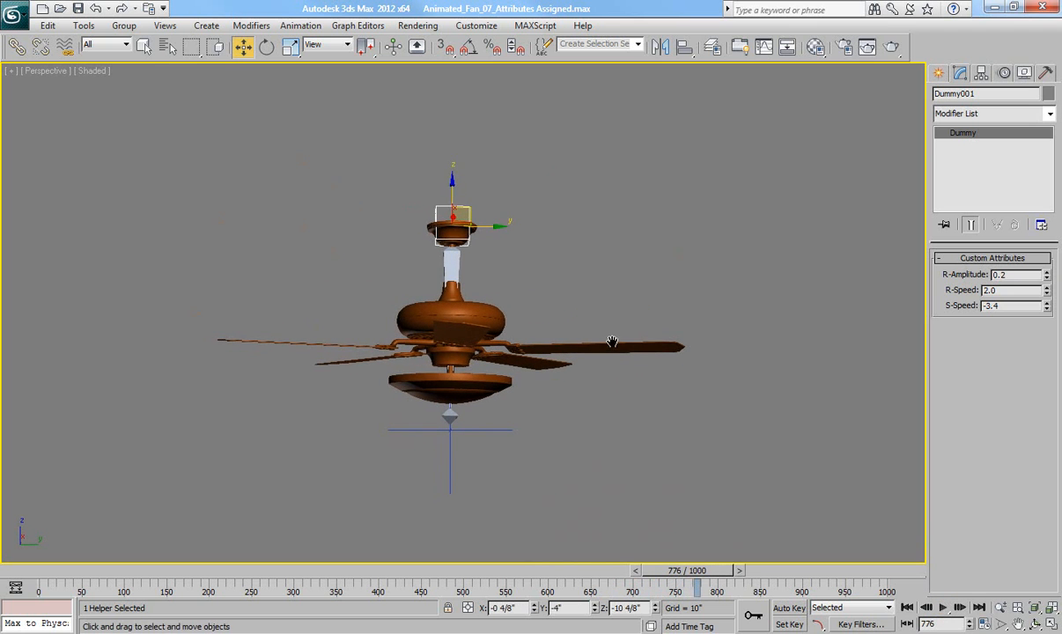
pyautogui.press('q')
pyautogui.click(558, 300)
pyautogui.moveTo(570, 310); pyautogui.dragTo(573, 306, button='middle')
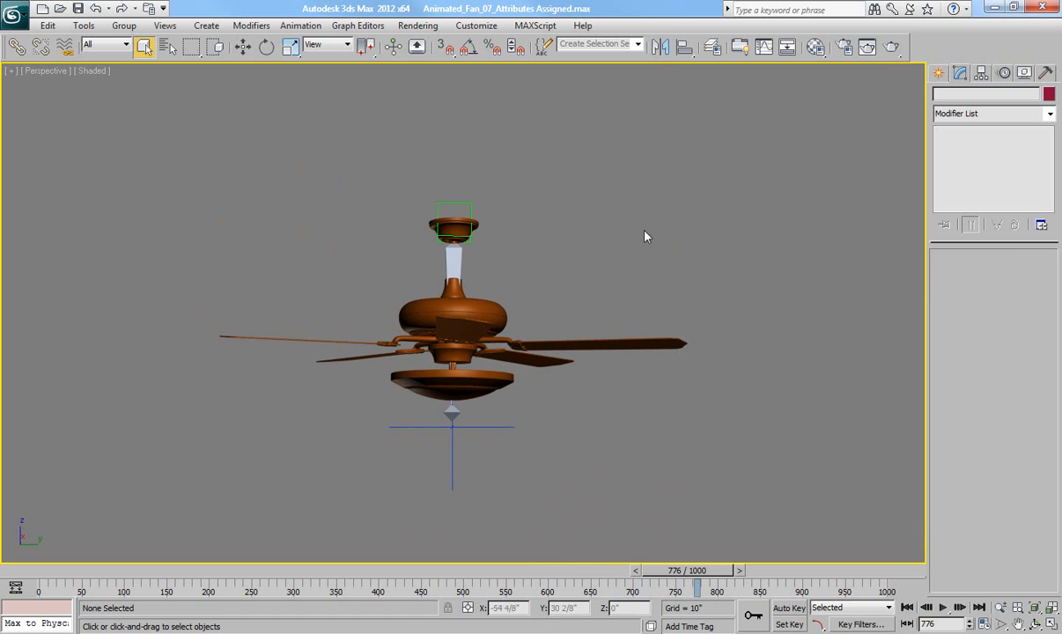
pyautogui.moveTo(628, 166); pyautogui.dragTo(318, 483)
pyautogui.click(124, 25)
pyautogui.click(142, 42)
pyautogui.write('Ceiling fa')
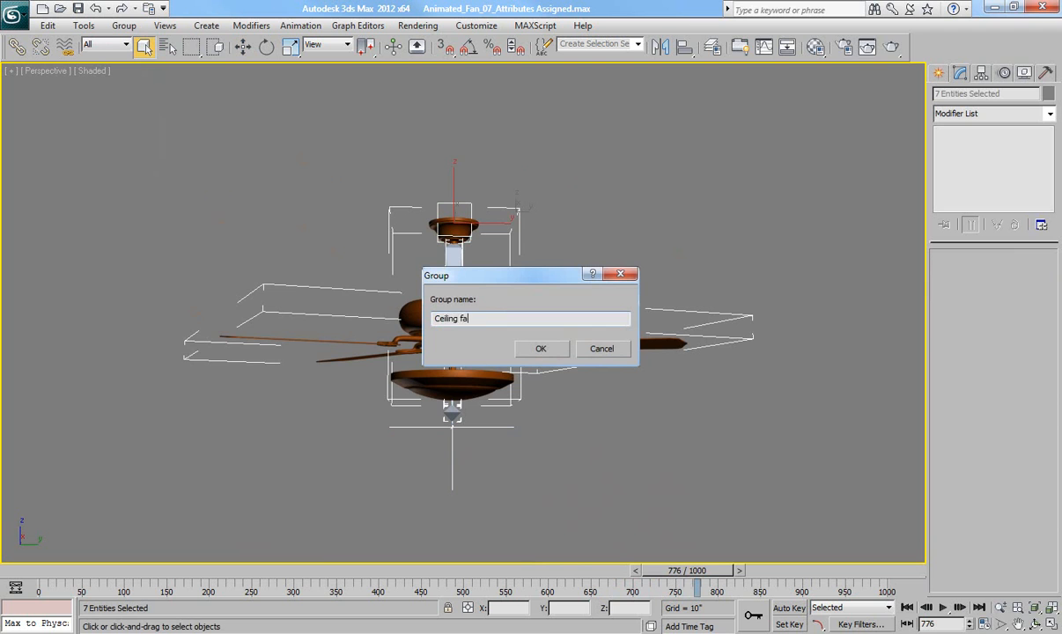
pyautogui.write('n')
pyautogui.press('Return')
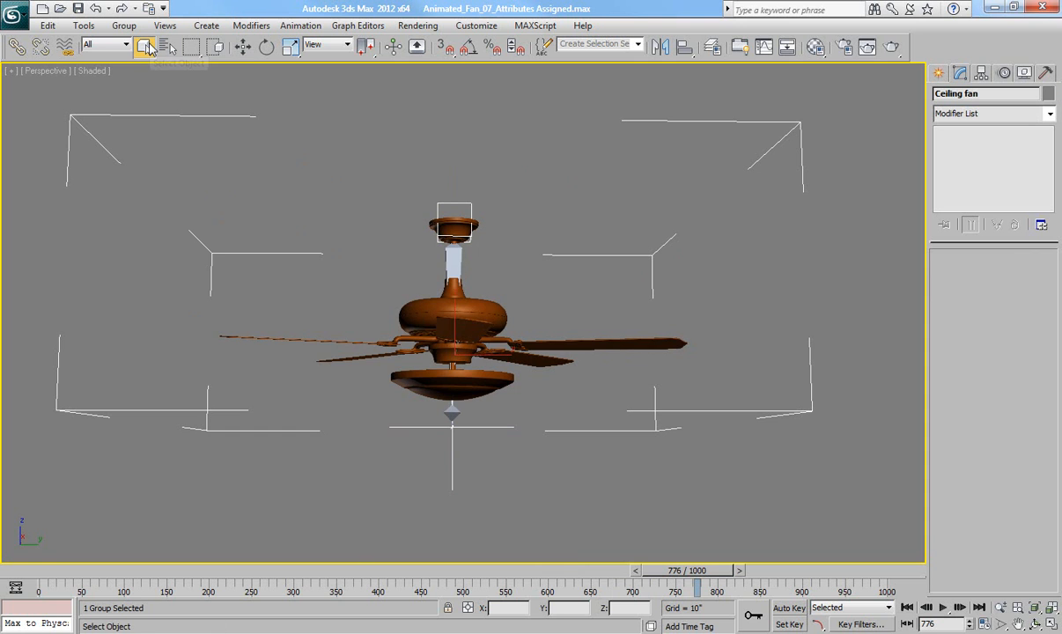
# Open the Ceiling fan group to reach Dummy001 and its custom attributes, and close the group again
pyautogui.click(243, 46)
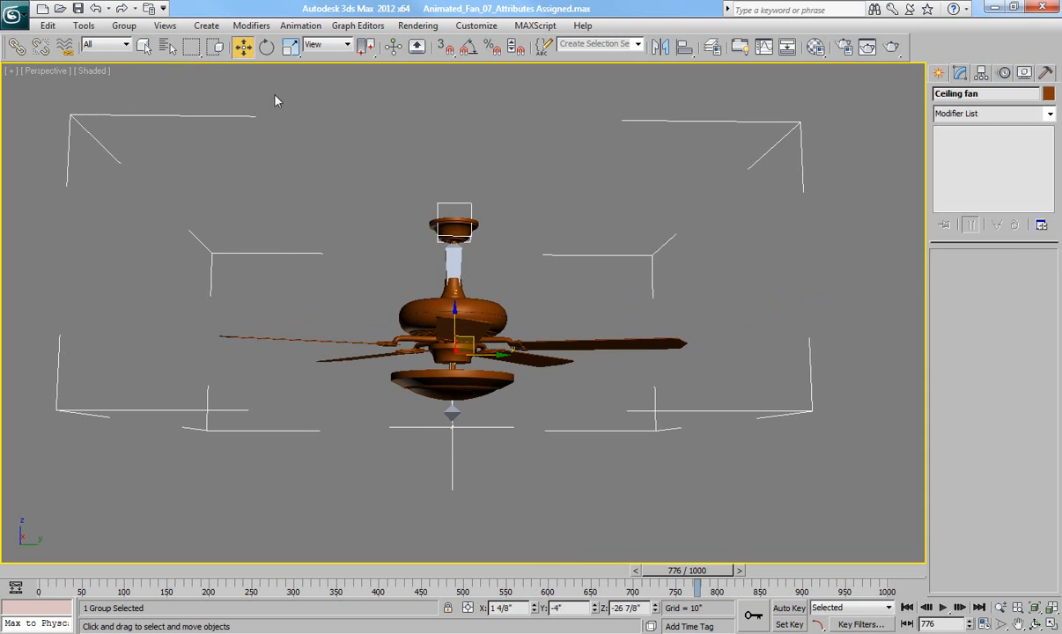
pyautogui.click(124, 25)
pyautogui.click(142, 78)
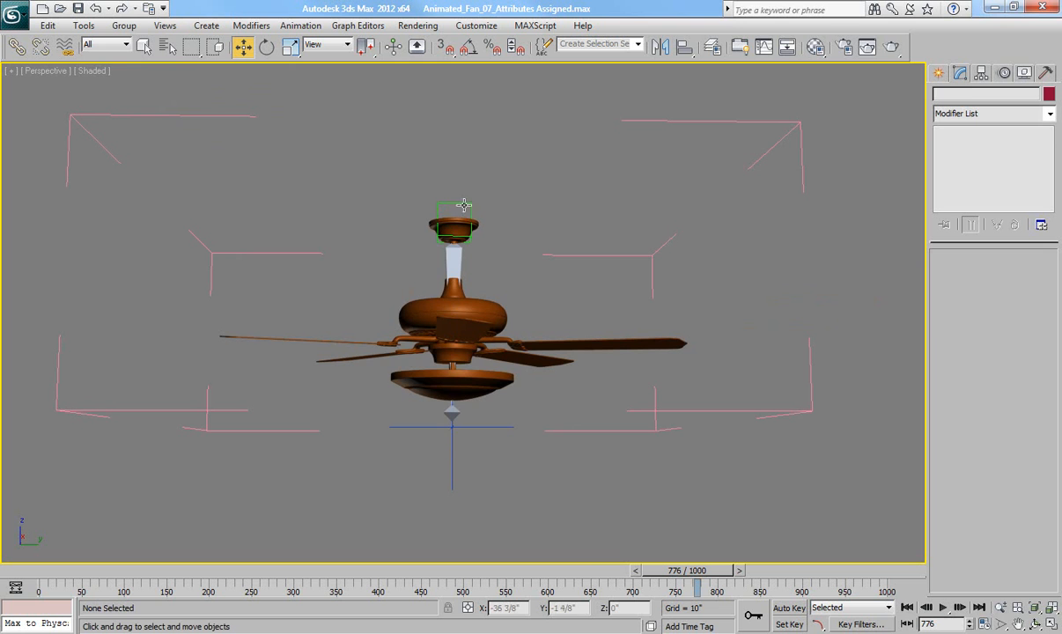
pyautogui.click(453, 216)
pyautogui.moveTo(512, 202); pyautogui.dragTo(527, 198, button='middle')
pyautogui.moveTo(528, 199); pyautogui.dragTo(467, 217)
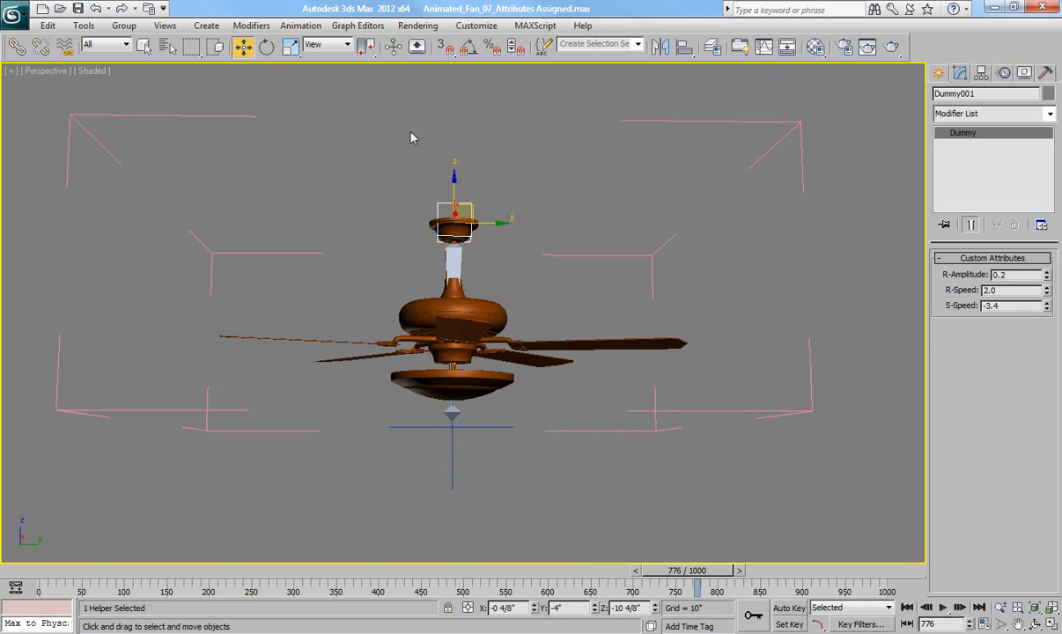
pyautogui.click(124, 25)
pyautogui.click(142, 99)
# Switch the shaded display of the fan from object color to material color
pyautogui.keyDown('alt'); pyautogui.moveTo(591, 392); pyautogui.dragTo(587, 352, button='middle'); pyautogui.keyUp('alt')
pyautogui.click(1024, 74)
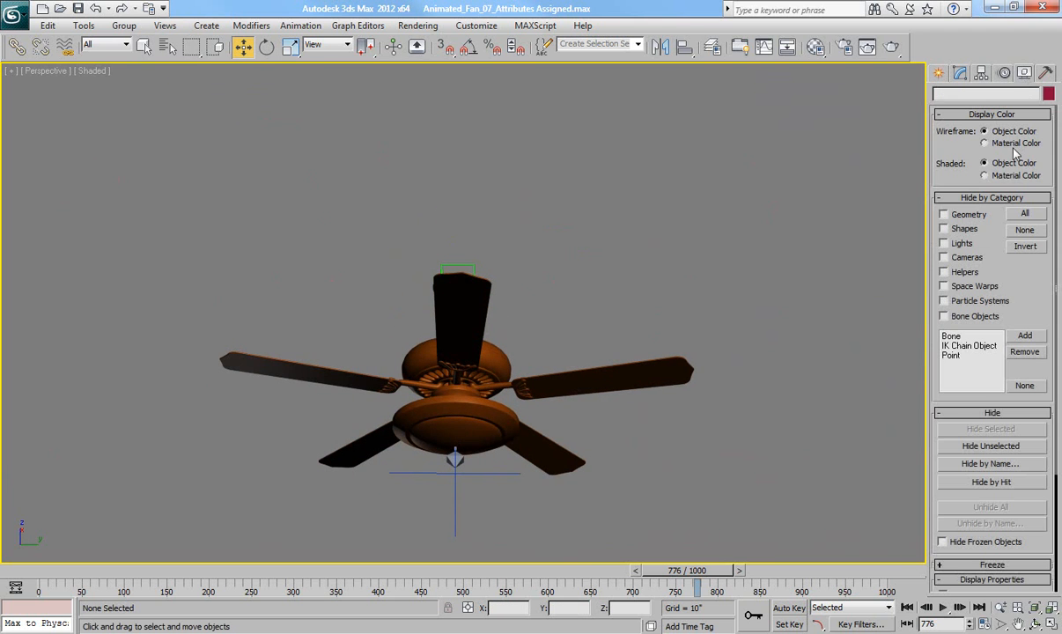
pyautogui.click(985, 176)
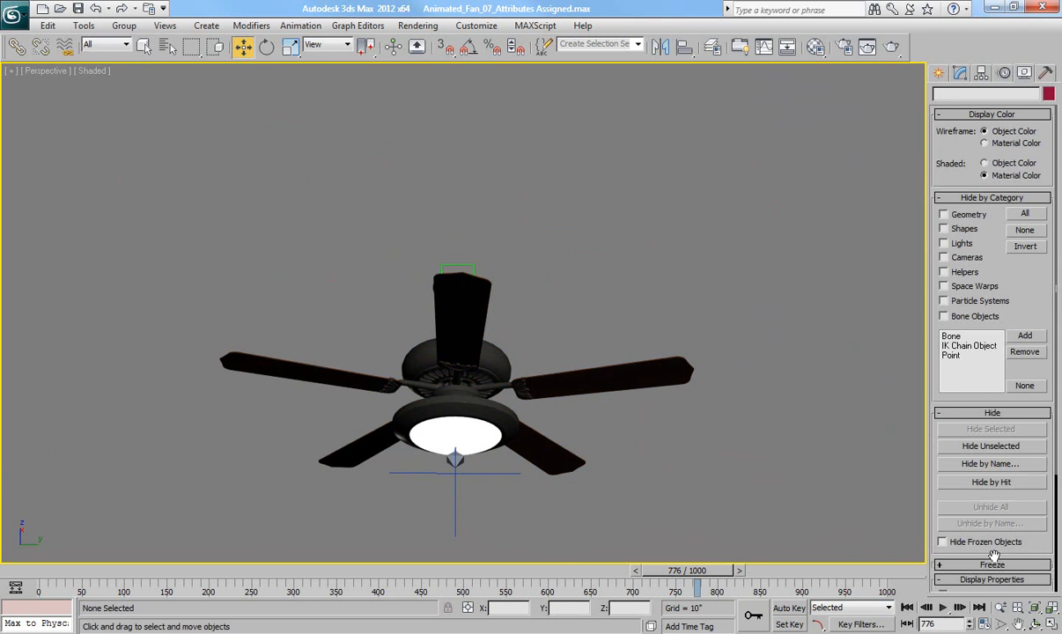